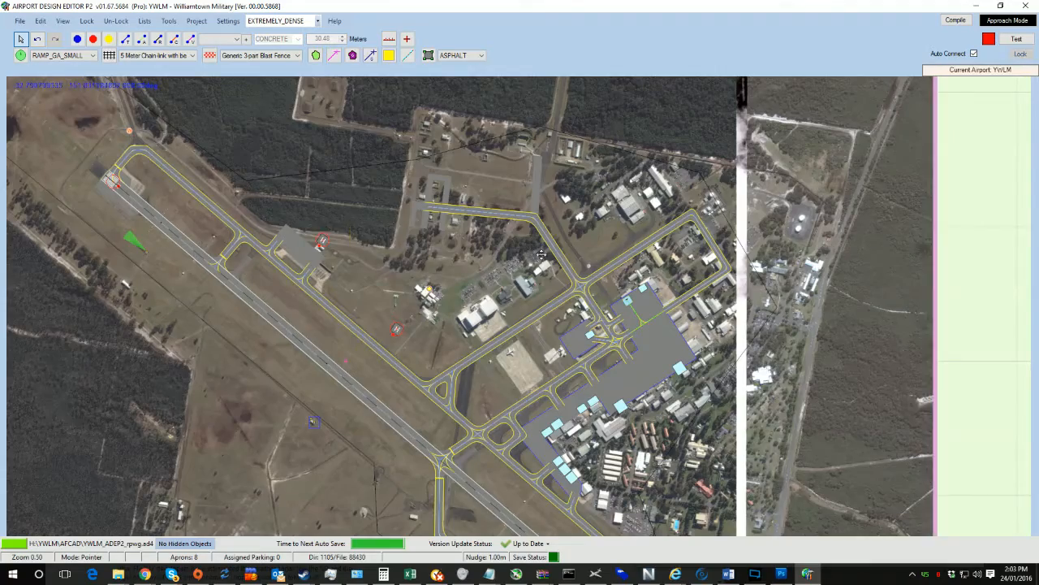
Step: Move the boundary fence's northern corner vertex onto the northwest end of the cleared strip
middle_click_drag(437, 251, 613, 279)
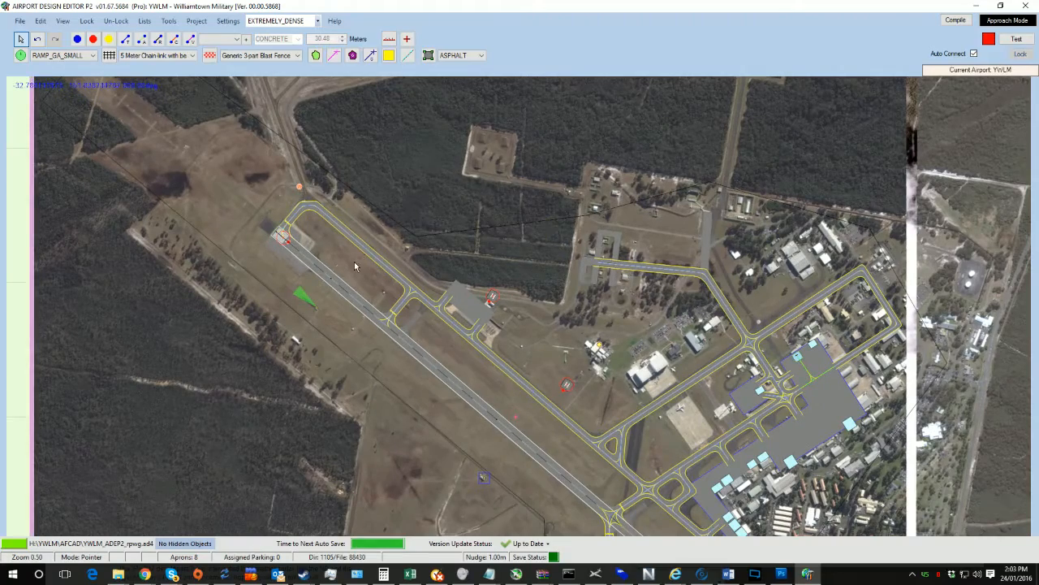
middle_click_drag(359, 264, 456, 337)
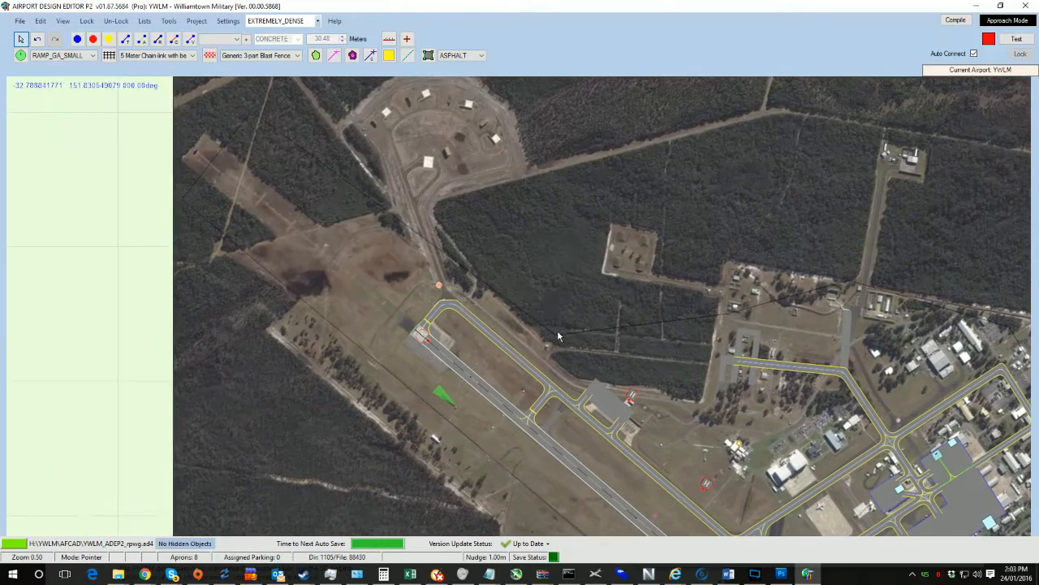
middle_click_drag(316, 232, 389, 313)
scroll(390, 313, "up", 1)
scroll(300, 229, "up", 4)
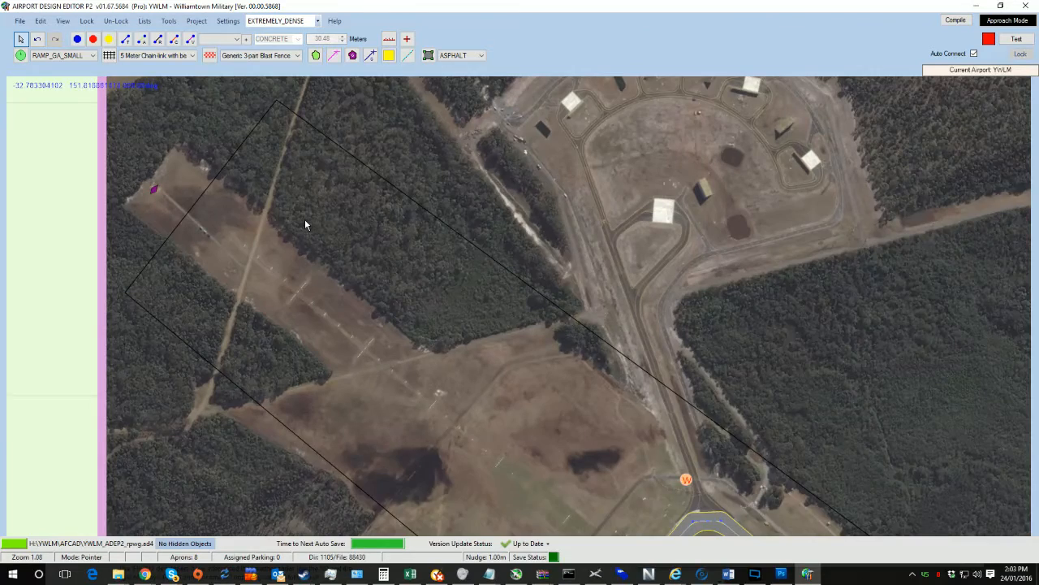
scroll(305, 225, "up", 1)
middle_click_drag(305, 225, 334, 294)
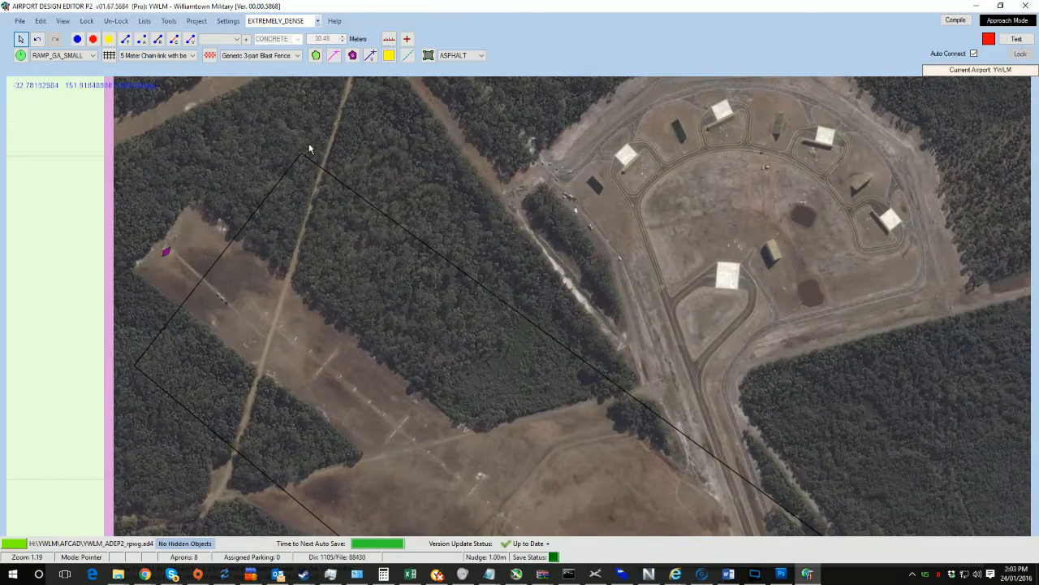
left_click_drag(301, 156, 195, 201)
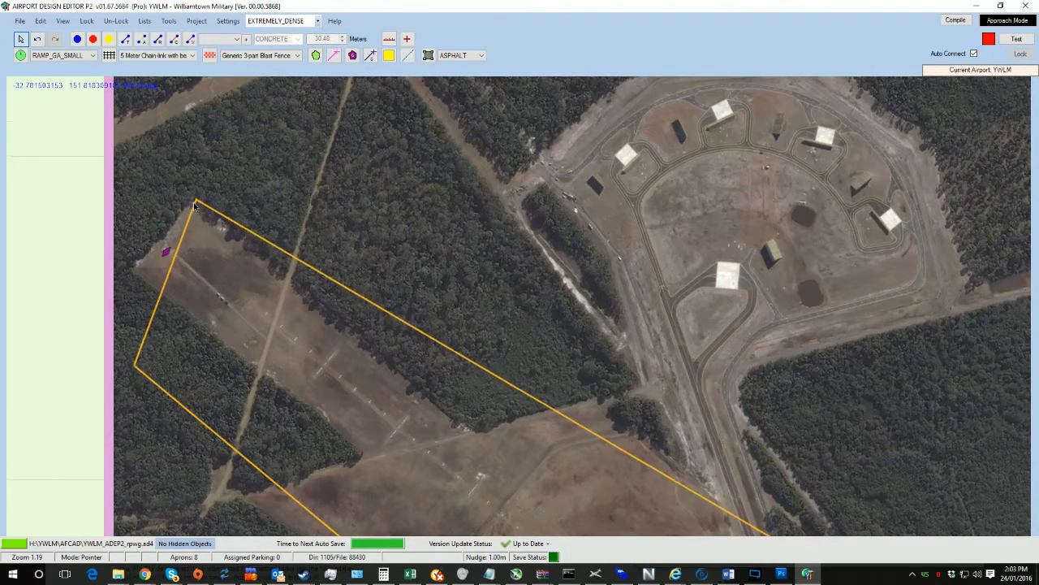
Step: Move the fence's western corner vertex up to the edge of the cleared strip
left_click_drag(310, 168, 438, 116)
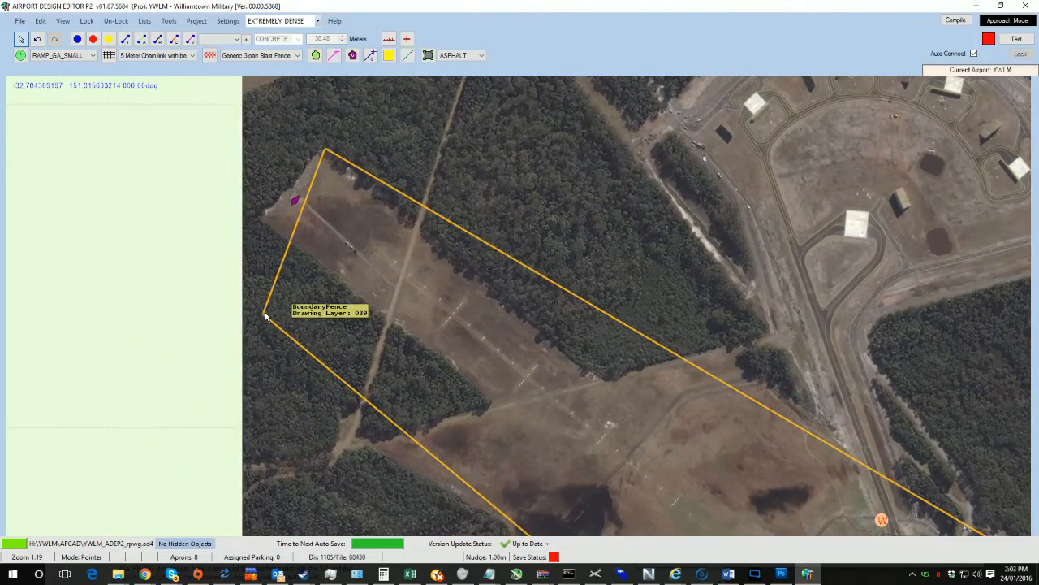
left_click_drag(264, 317, 260, 214)
Step: Add a vertex on the fence's southwest side and pull it inward to the clearing's edge
left_click_drag(526, 337, 487, 220)
left_click_drag(386, 225, 444, 300)
key("ctrl")
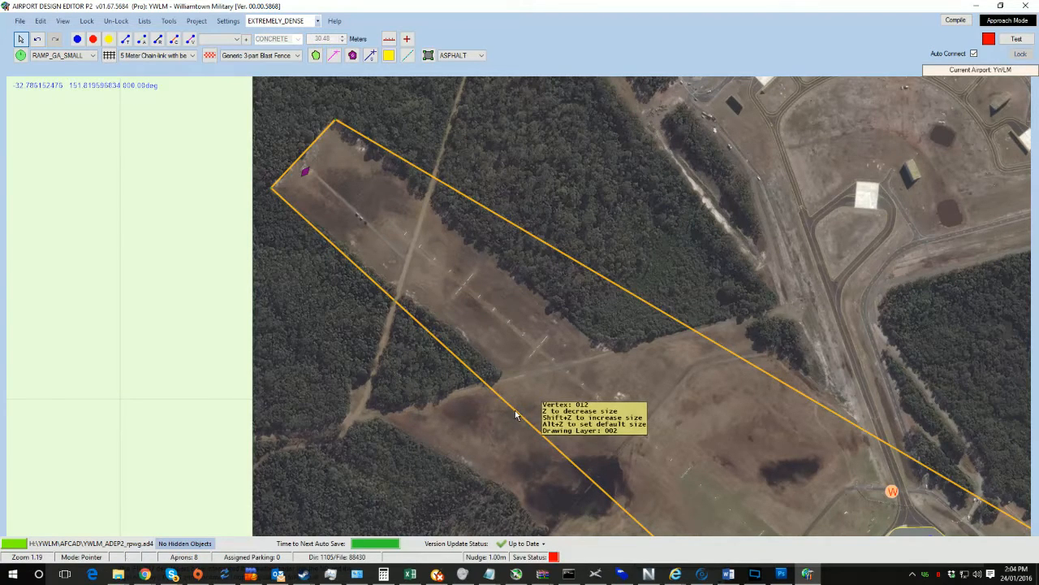
left_click_drag(515, 414, 357, 412)
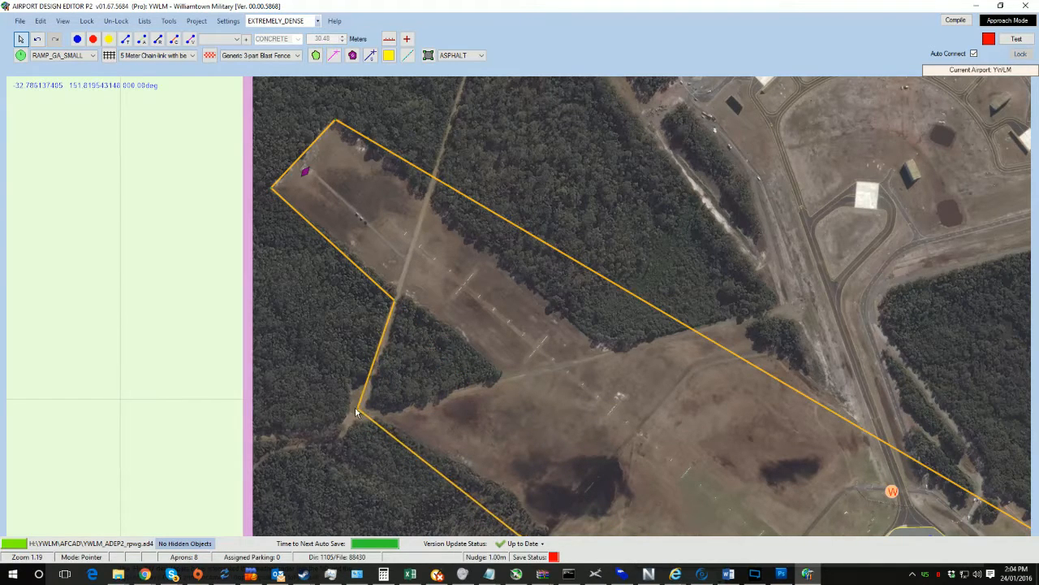
Step: Add another vertex along the fence's southern side and pull it in to follow the clearing boundary
left_click_drag(508, 514, 449, 333)
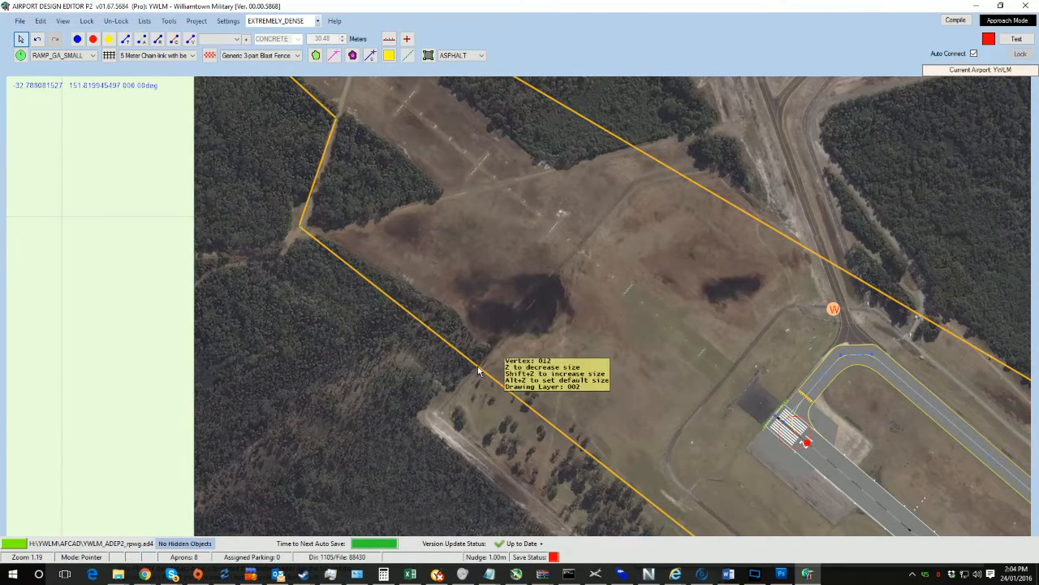
left_click_drag(479, 371, 453, 304, "ctrl")
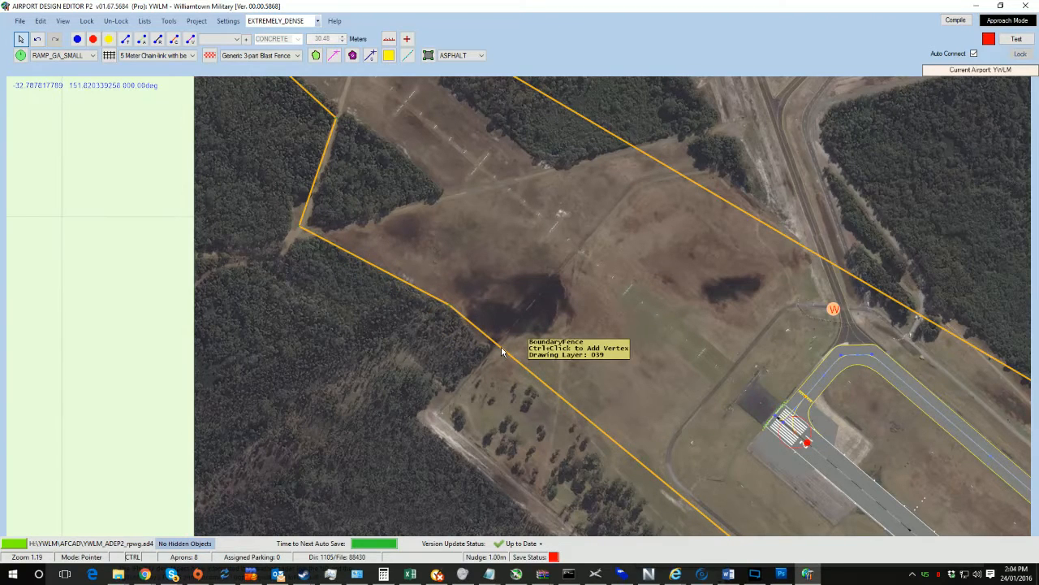
left_click_drag(501, 349, 491, 346)
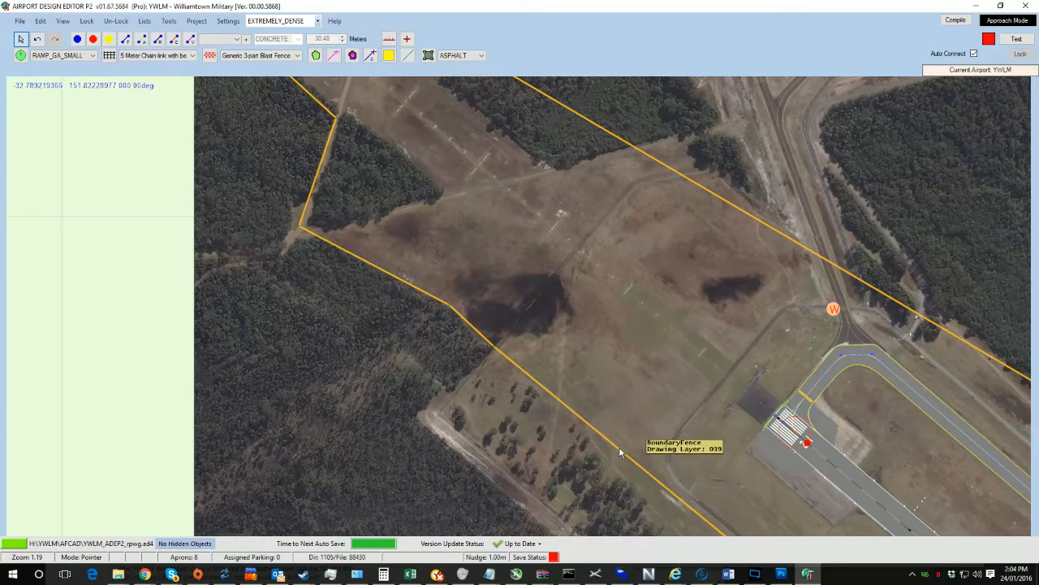
Step: Add a fence vertex and drag it out to the western boundary corner beside the road
left_click_drag(618, 453, 432, 421)
left_click_drag(556, 392, 338, 136)
left_click_drag(525, 306, 326, 109)
left_click_drag(609, 384, 491, 289)
key("ctrl")
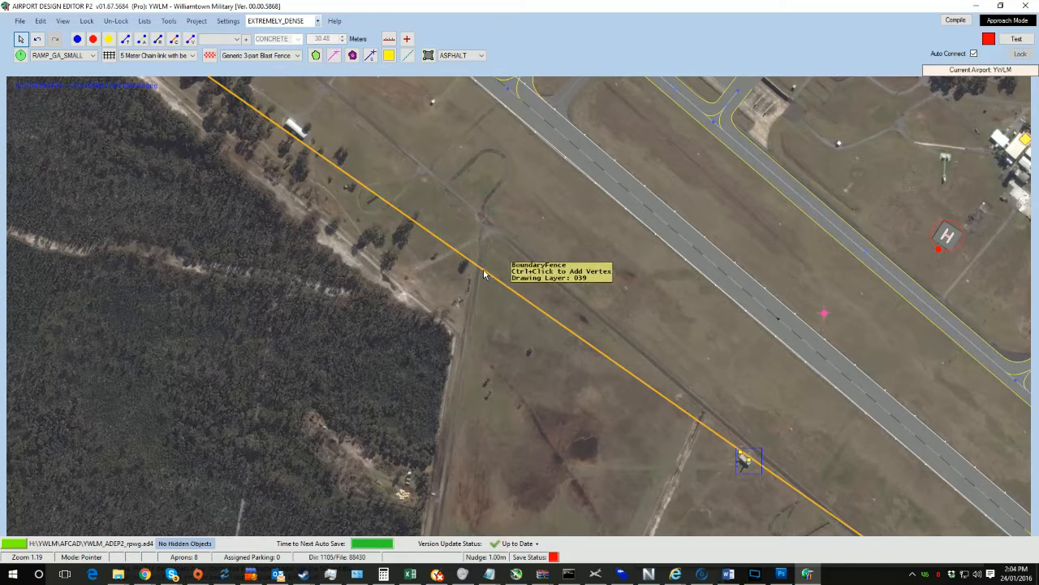
left_click_drag(483, 274, 457, 337)
left_click_drag(534, 403, 354, 174)
scroll(354, 174, "down", 1)
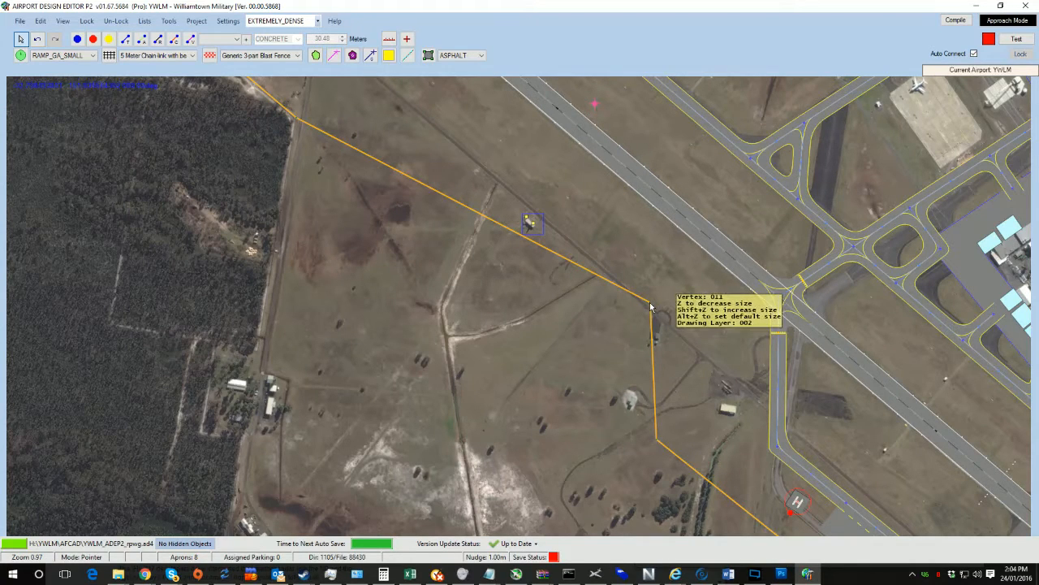
left_click_drag(650, 305, 468, 370)
left_click_drag(317, 444, 230, 504)
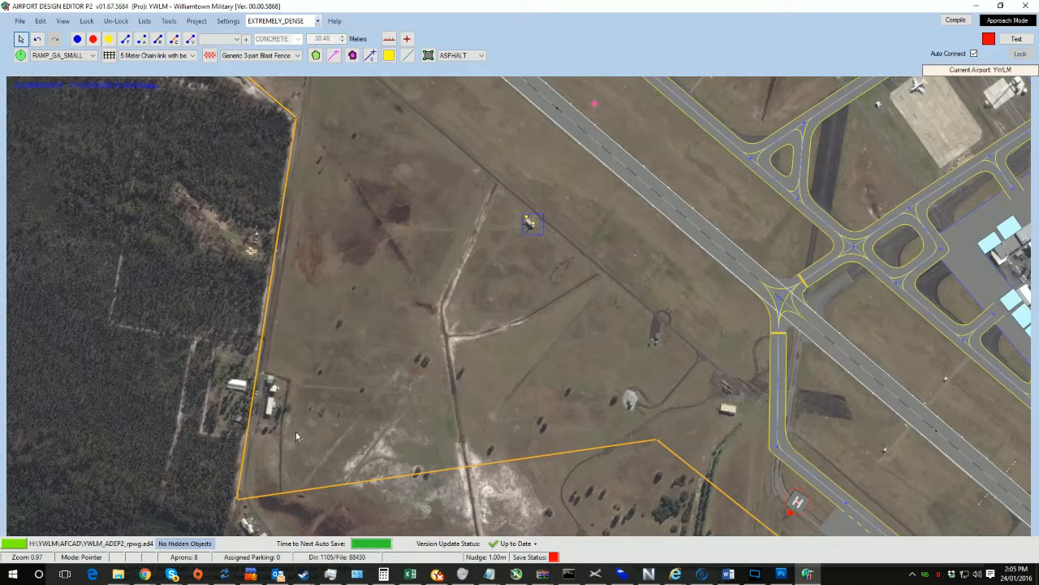
Step: Move the southwest fence corner further down the road and pull the southern apex vertex to the lake's corner
left_click_drag(296, 431, 349, 234)
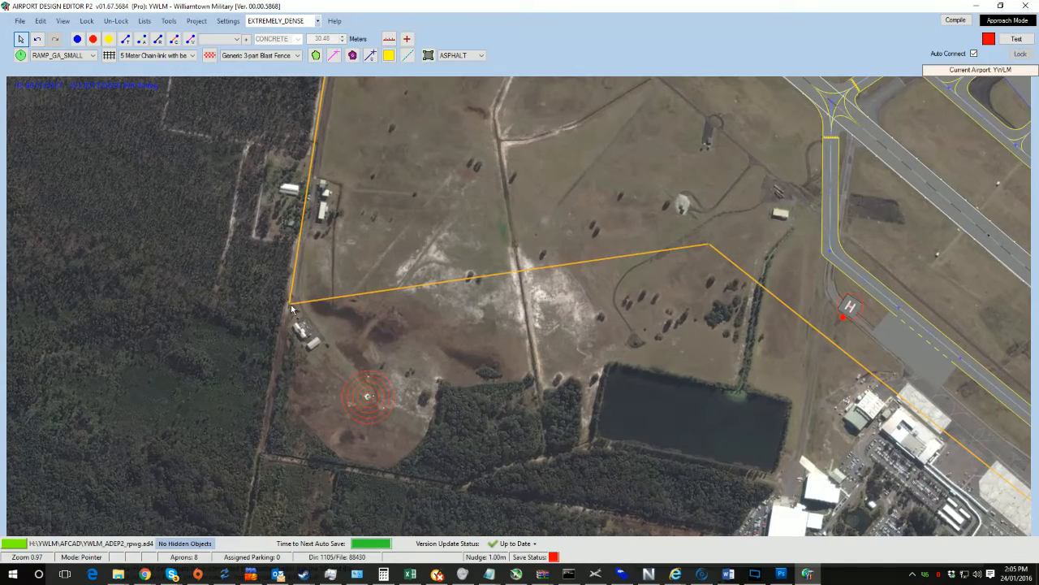
left_click_drag(292, 308, 259, 465)
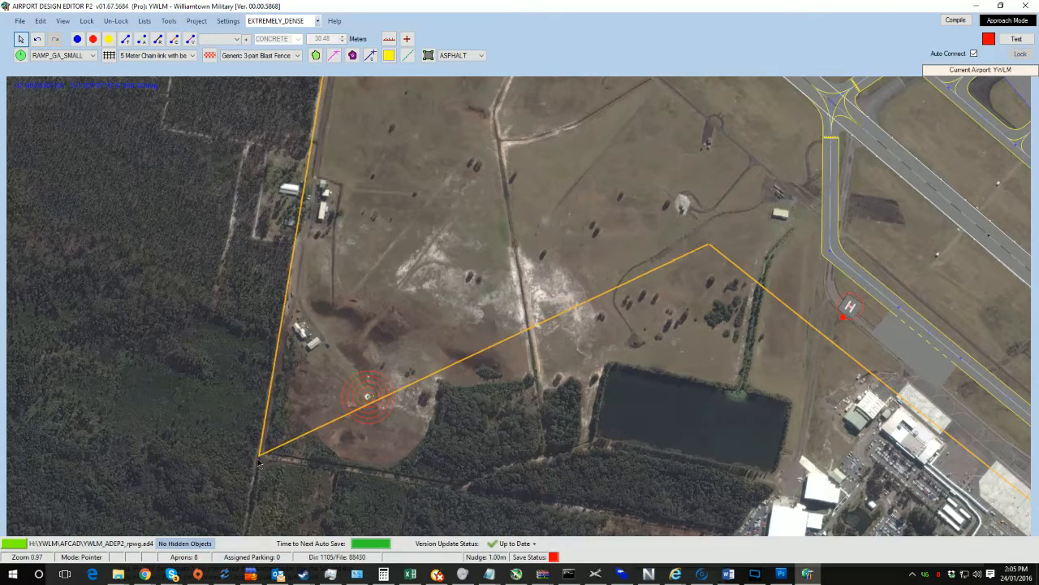
left_click_drag(546, 323, 435, 199)
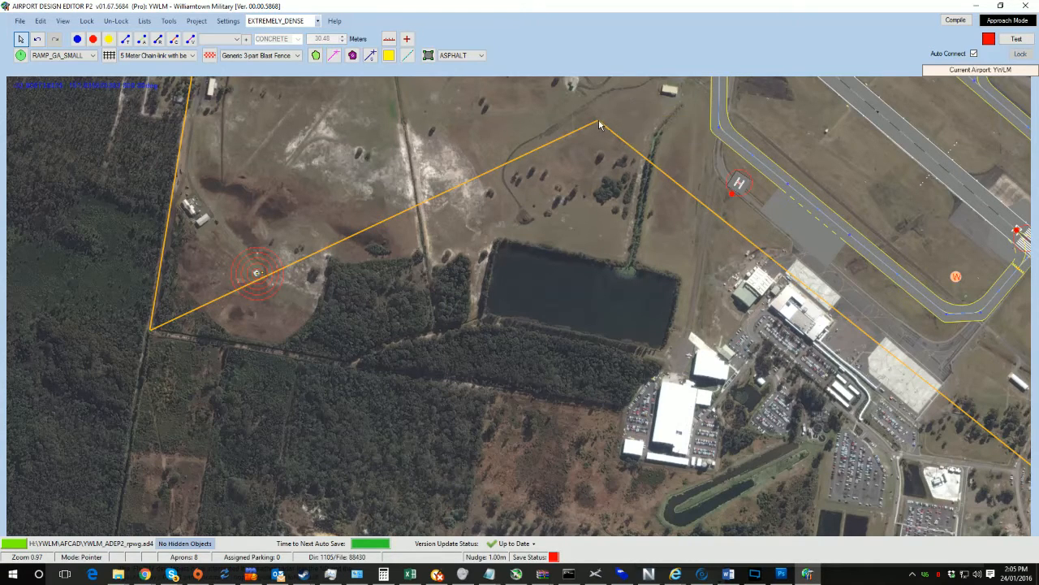
left_click_drag(599, 123, 491, 252)
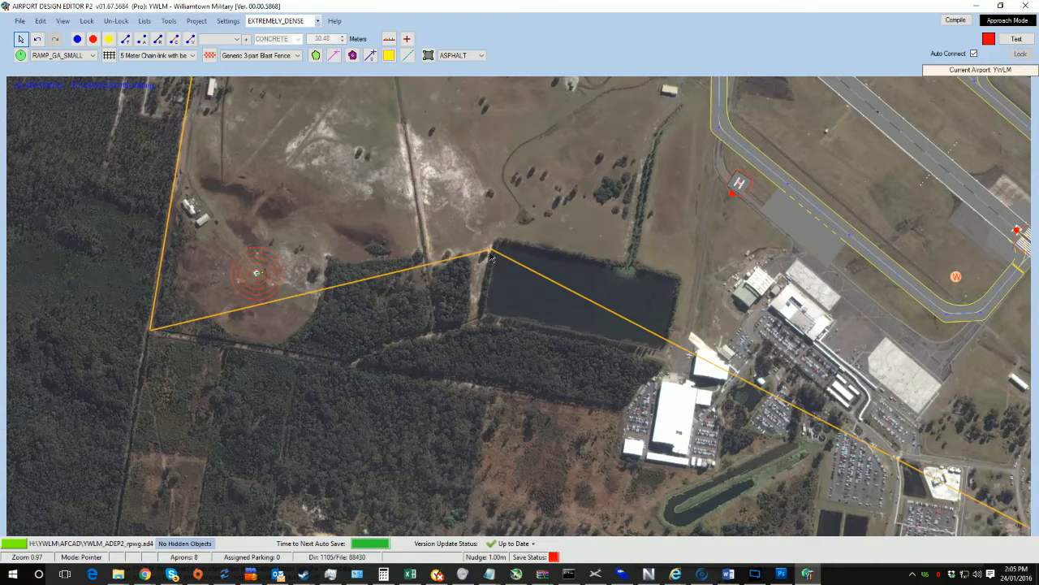
Step: Add three vertices to the fence south of the lake so it follows the tree line
left_click_drag(413, 344, 351, 372)
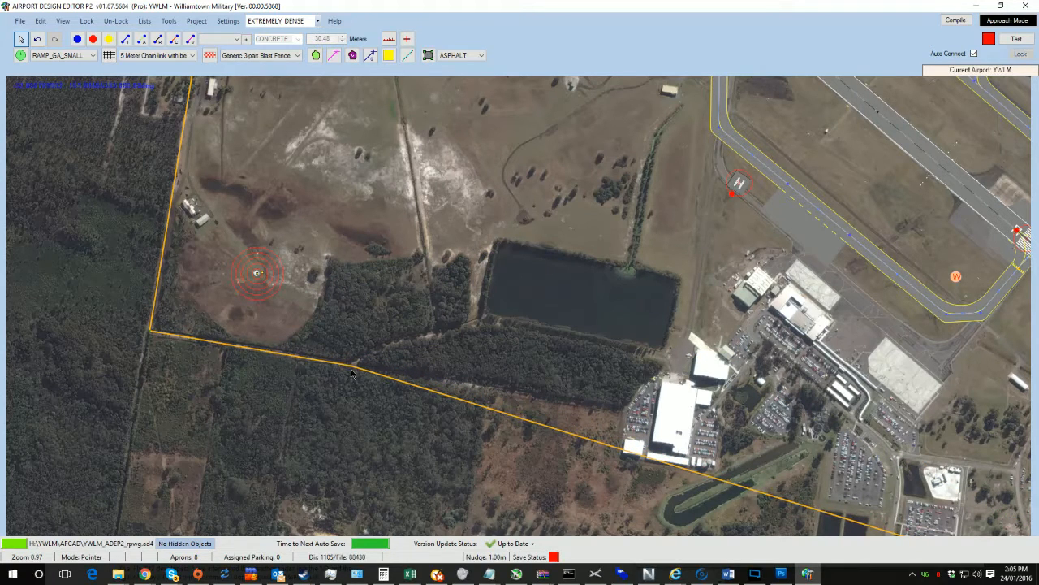
left_click(584, 442, "ctrl")
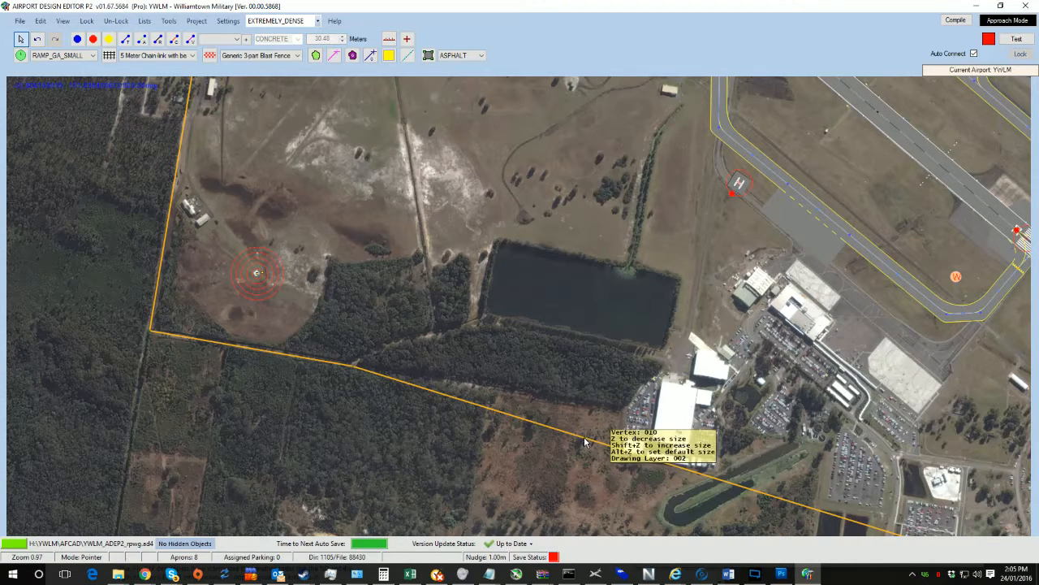
left_click_drag(585, 442, 585, 403)
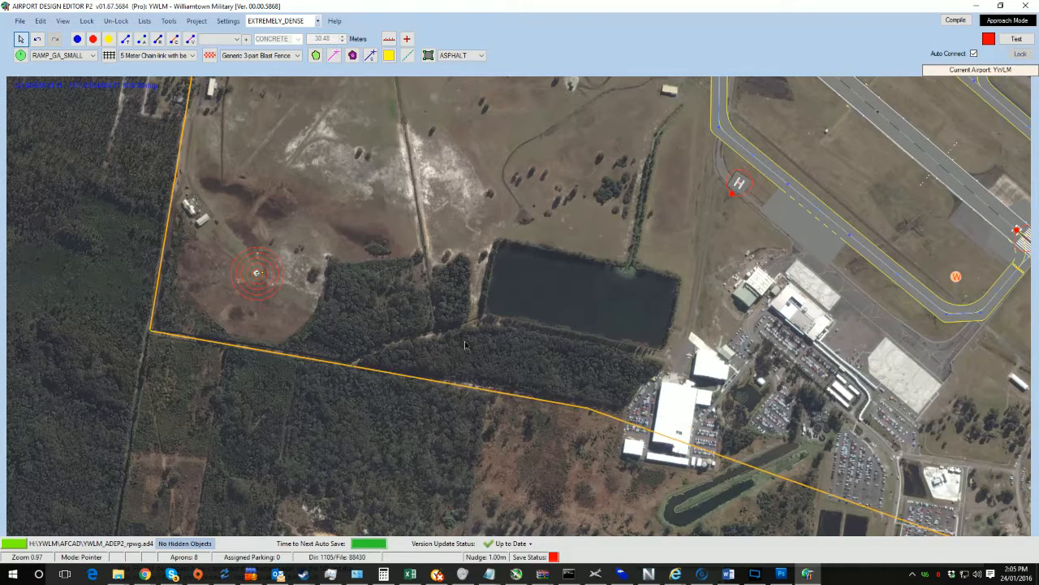
left_click_drag(465, 345, 482, 317)
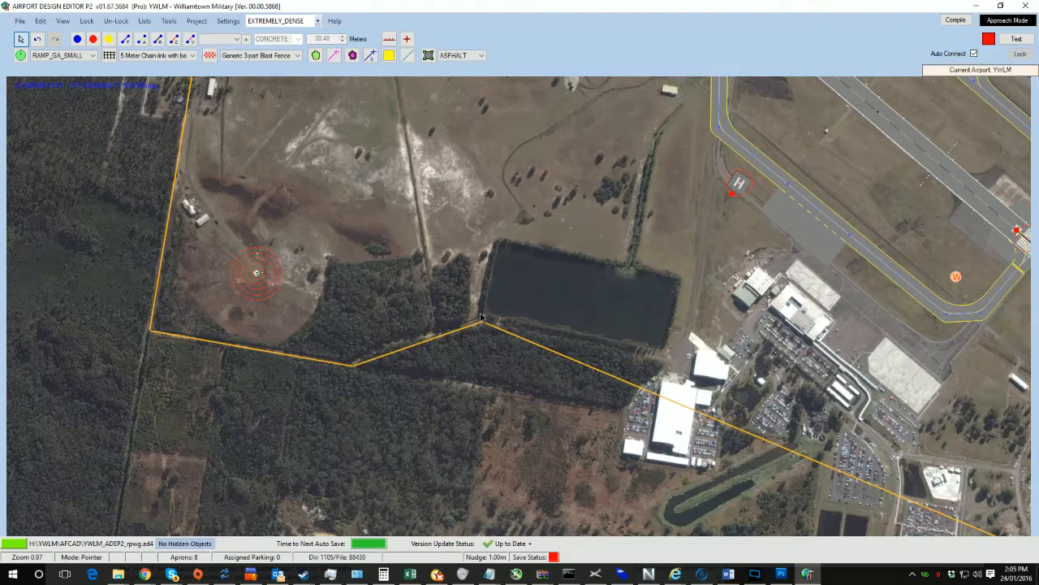
left_click(415, 344, "ctrl")
left_click_drag(416, 344, 413, 336)
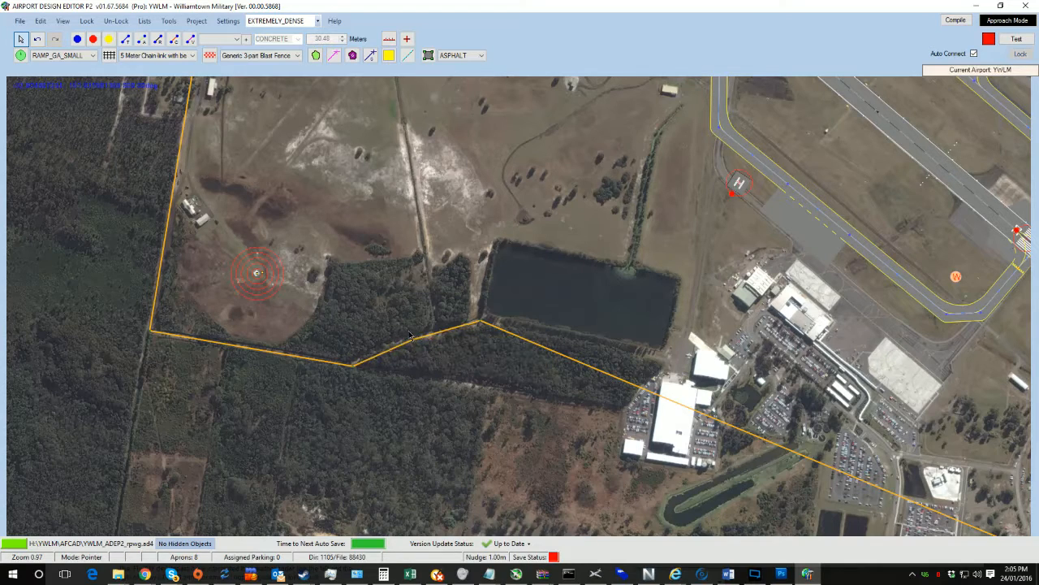
Step: Move the fence vertex near the terminal buildings onto the boundary line
left_click_drag(527, 376, 345, 358)
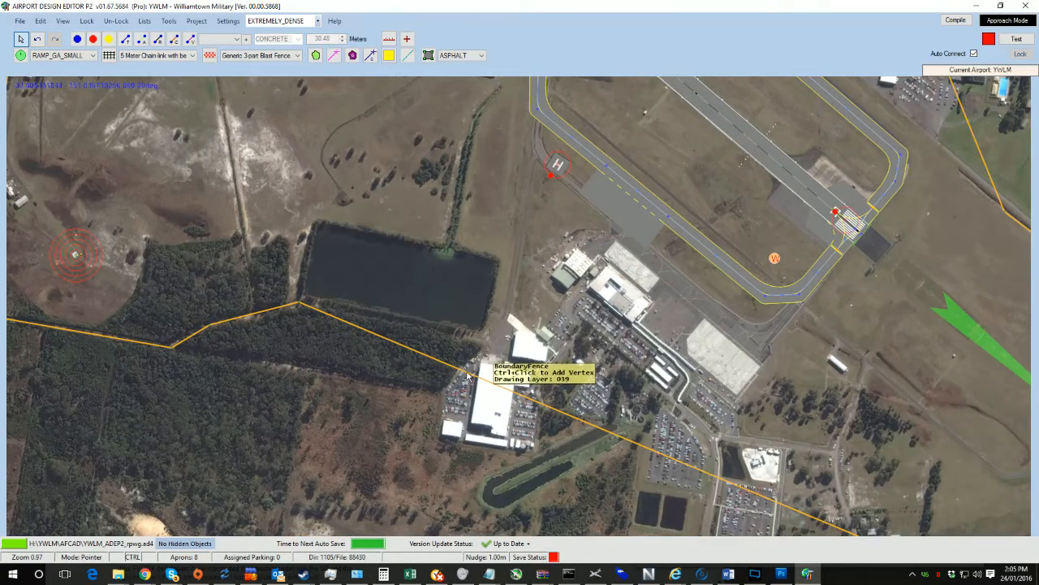
left_click_drag(467, 375, 490, 329)
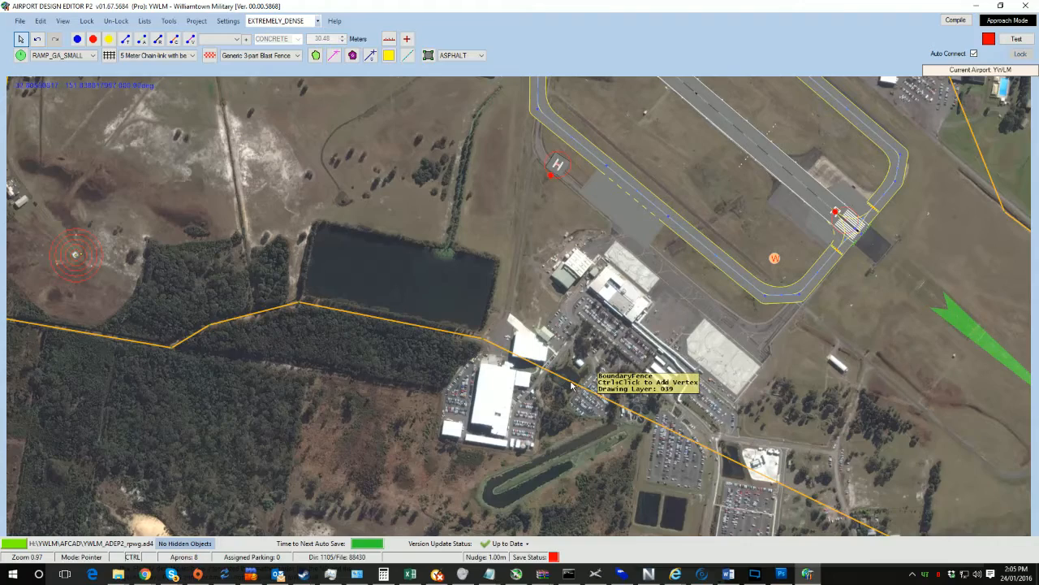
Step: Examine the fence's route past the terminal, car parks and the eastern runway end
scroll(734, 360, "down", 3)
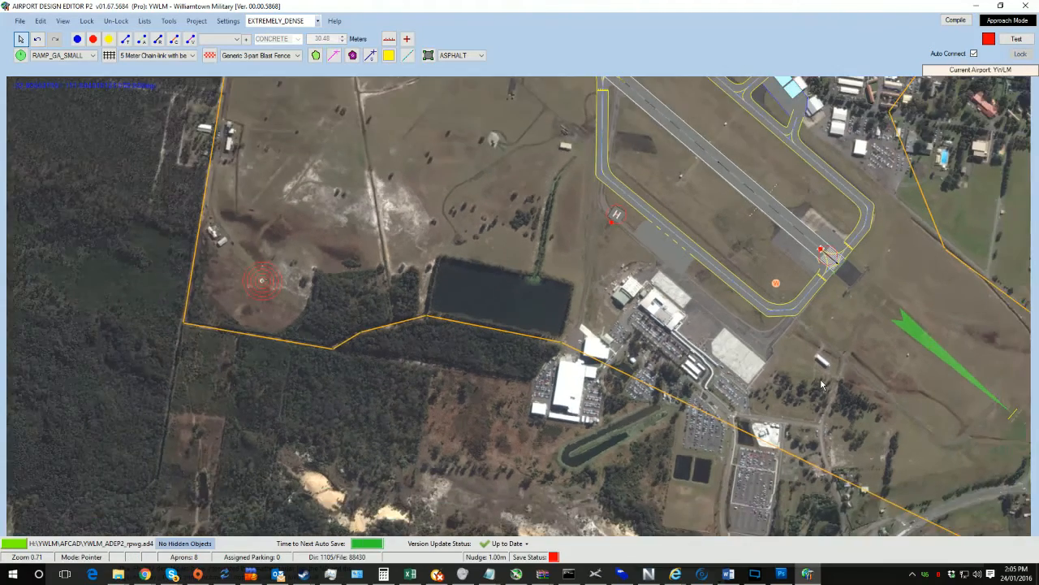
left_click_drag(861, 408, 560, 340)
left_click_drag(486, 351, 448, 500)
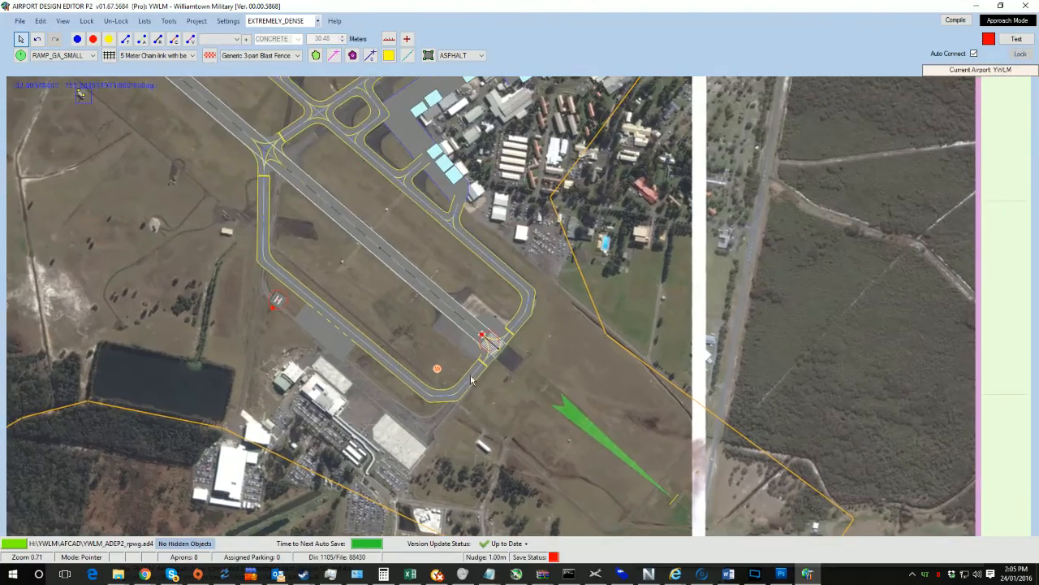
left_click_drag(552, 221, 441, 440)
left_click_drag(440, 253, 569, 85)
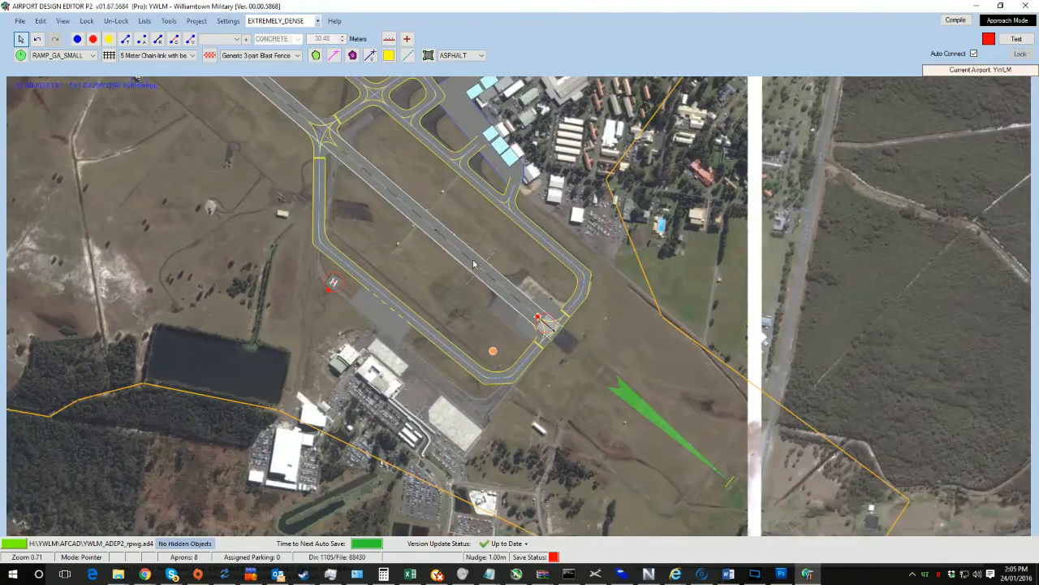
left_click_drag(435, 337, 559, 184)
scroll(507, 261, "up", 3)
scroll(507, 261, "up", 5)
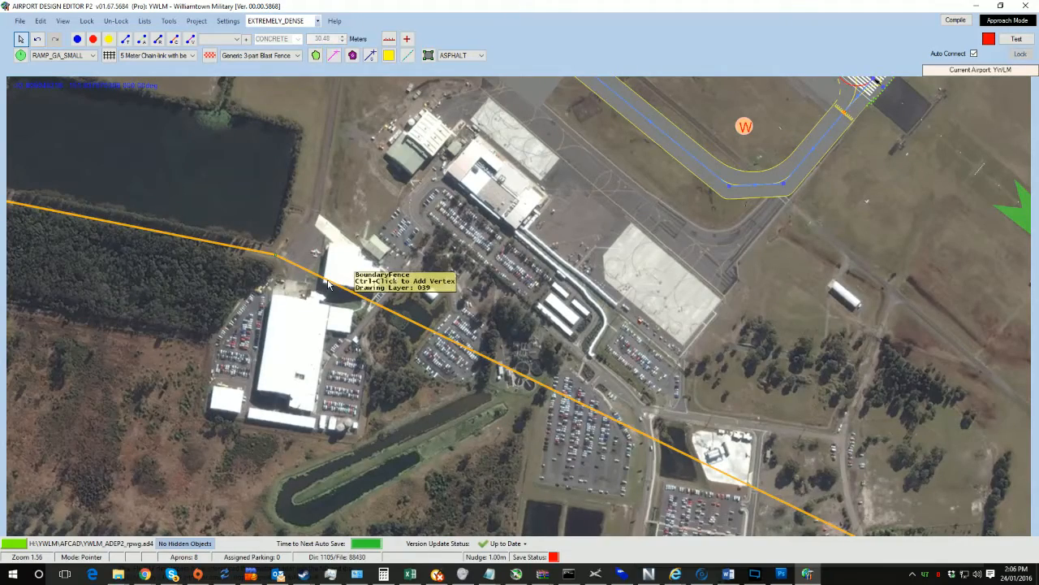
scroll(331, 284, "down", 4)
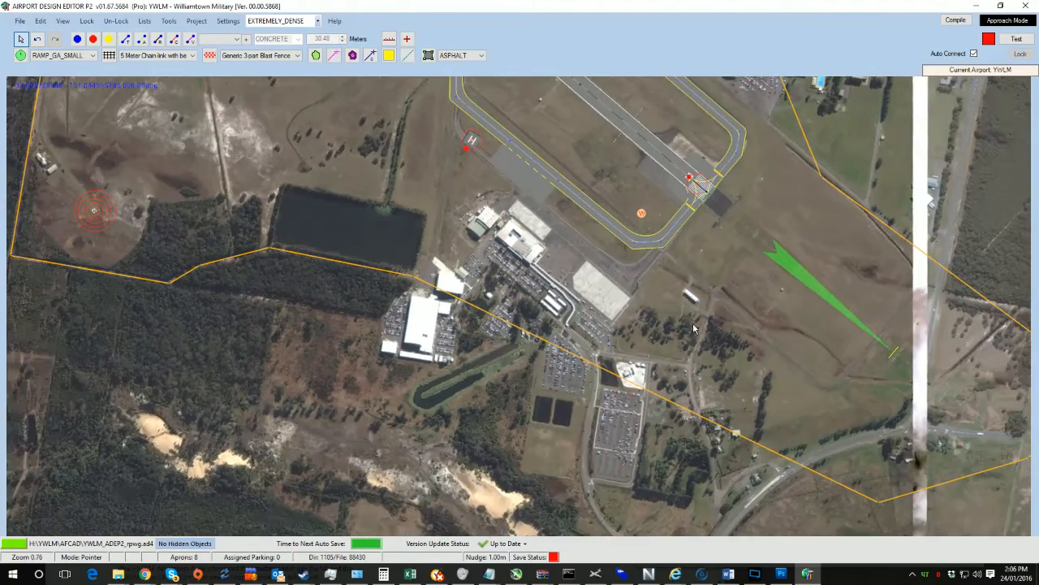
left_click_drag(762, 336, 707, 294)
scroll(446, 155, "up", 6)
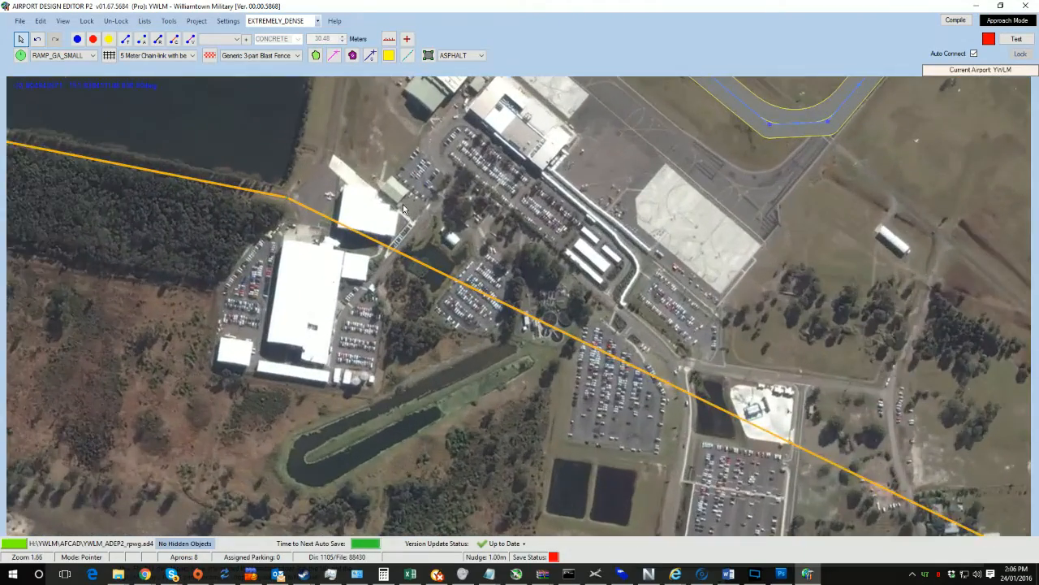
scroll(403, 204, "down", 2)
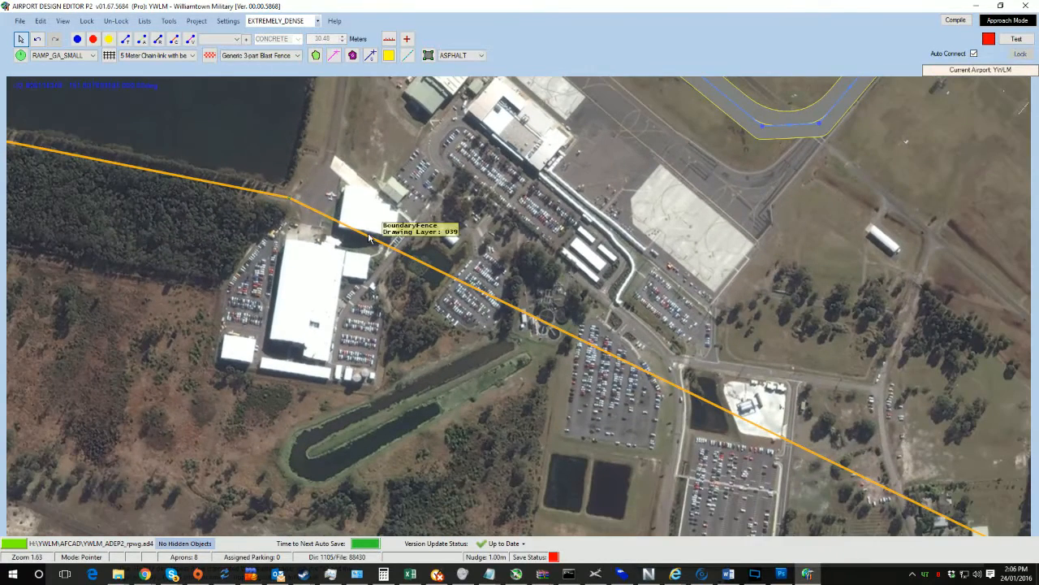
Step: Pull the fence vertex by the car park westward to the corner beside the terminal building
left_click(376, 242, "ctrl")
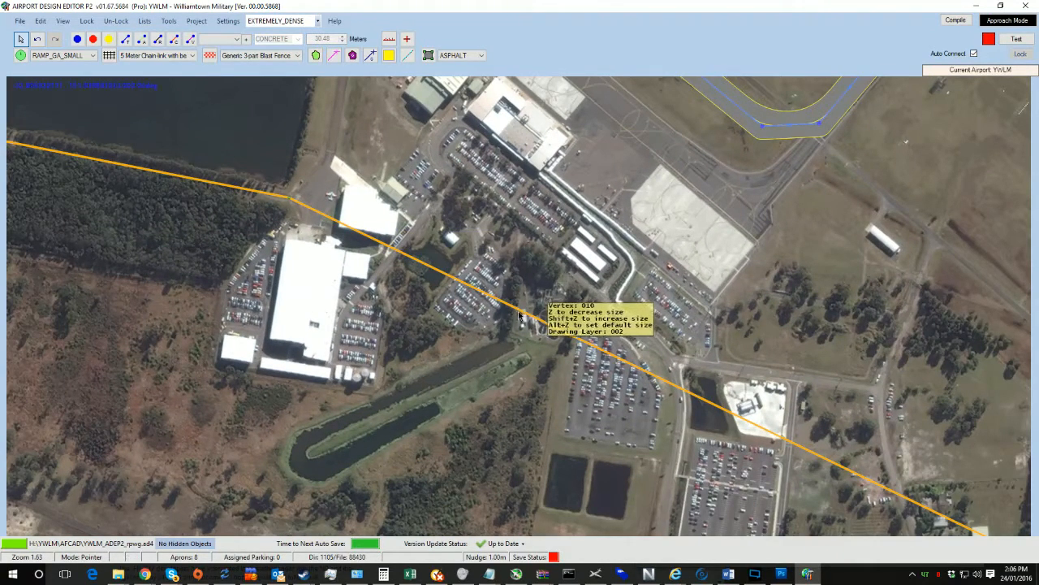
left_click_drag(524, 315, 220, 288)
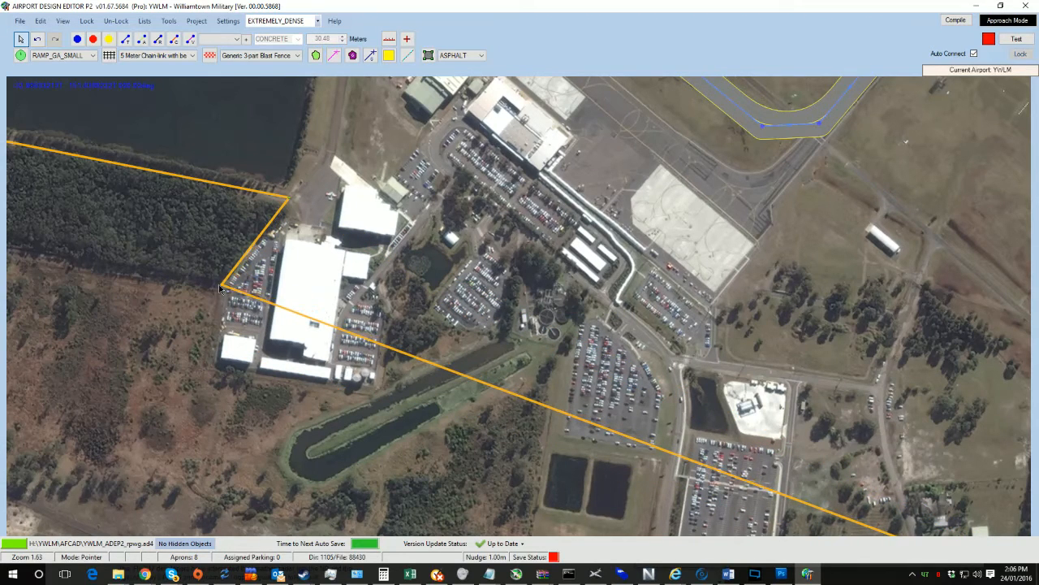
left_click(419, 362, "ctrl")
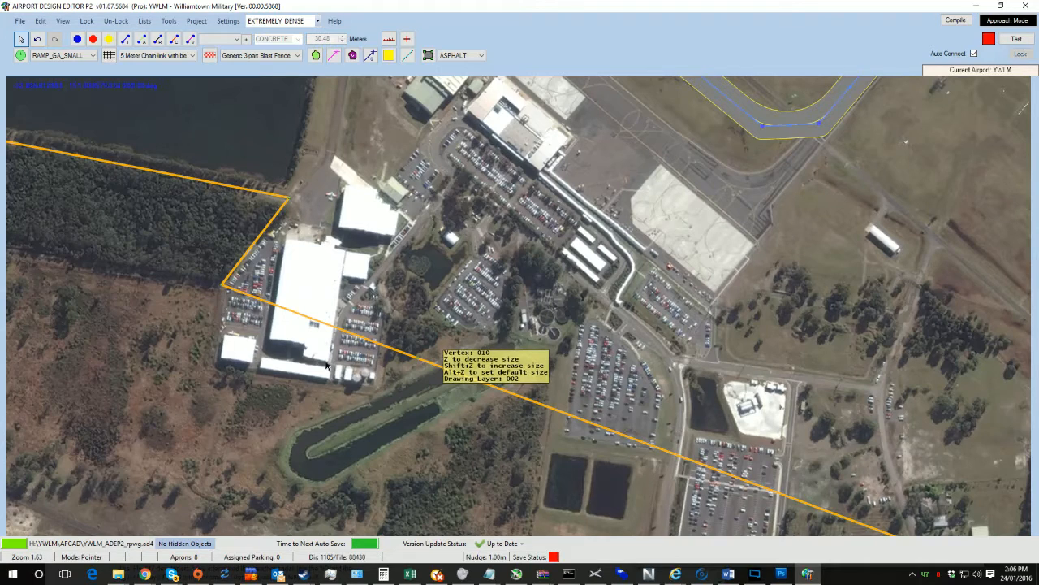
Step: Move two fence vertices south of the terminal to the building's south-west corner and onto the canal's northern end
left_click_drag(327, 367, 206, 368)
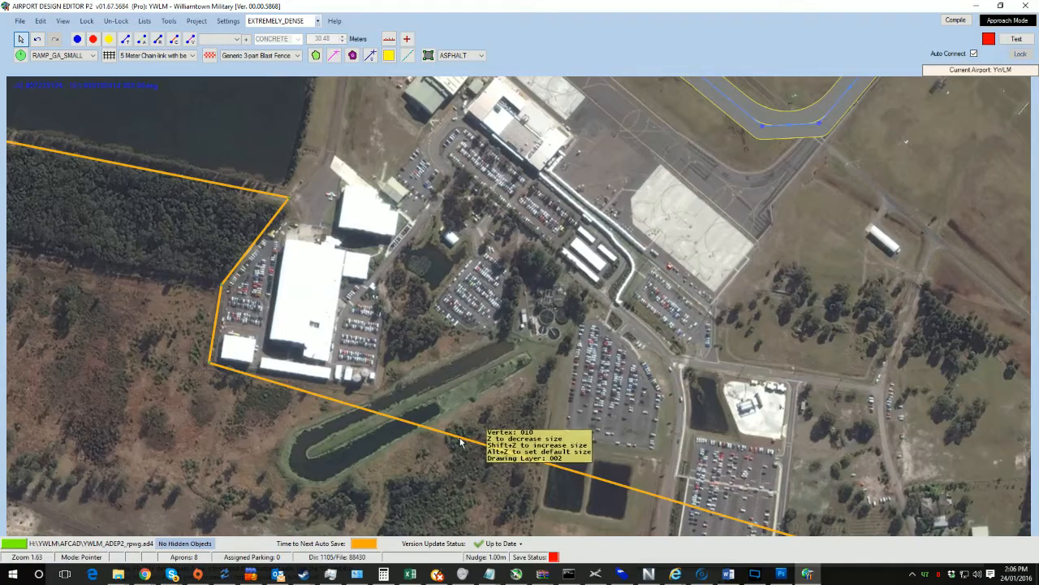
left_click_drag(460, 441, 377, 396)
scroll(561, 367, "down", 3)
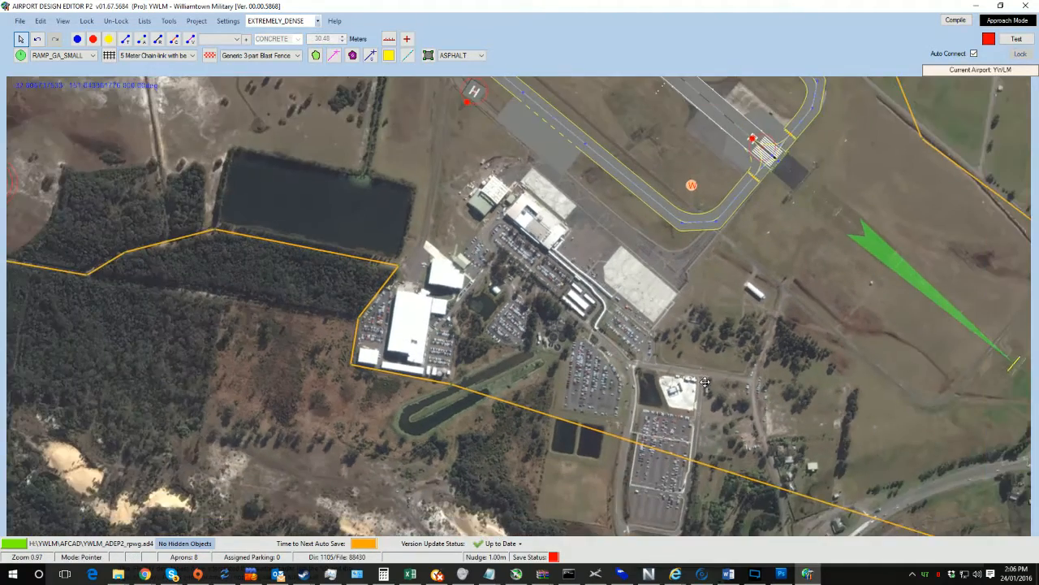
Step: Pull the canal-end fence vertex back to the corner south of the car park beside the terminal and fine-tune it
left_click_drag(992, 528, 649, 373)
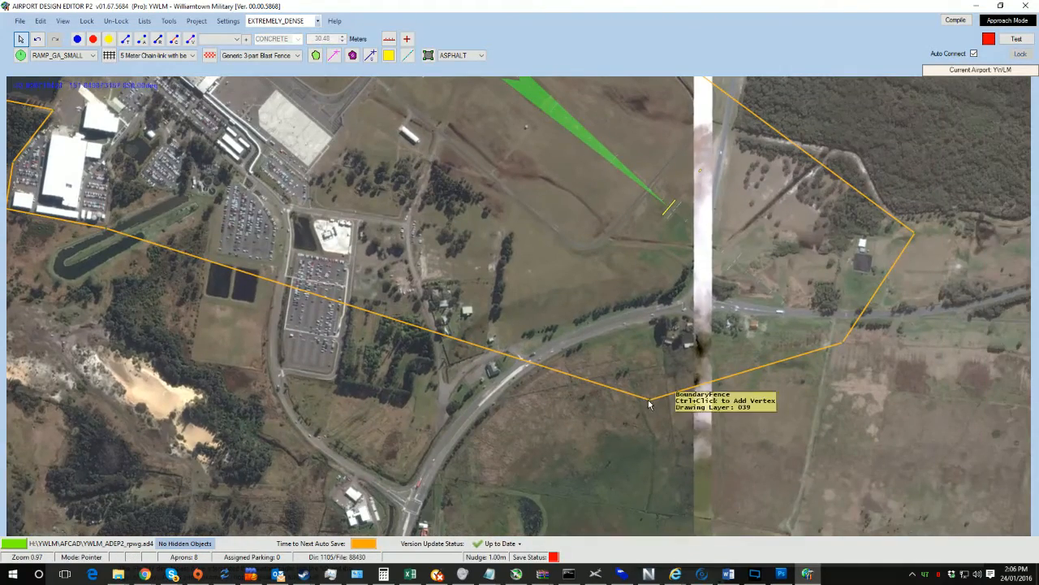
left_click_drag(245, 211, 335, 238)
scroll(336, 241, "up", 4)
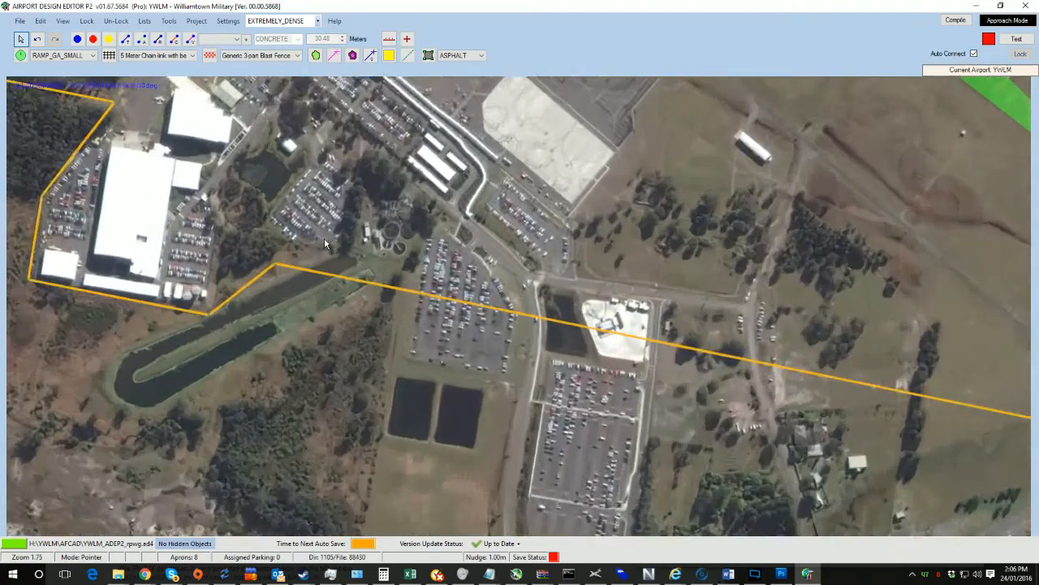
left_click_drag(251, 276, 161, 337)
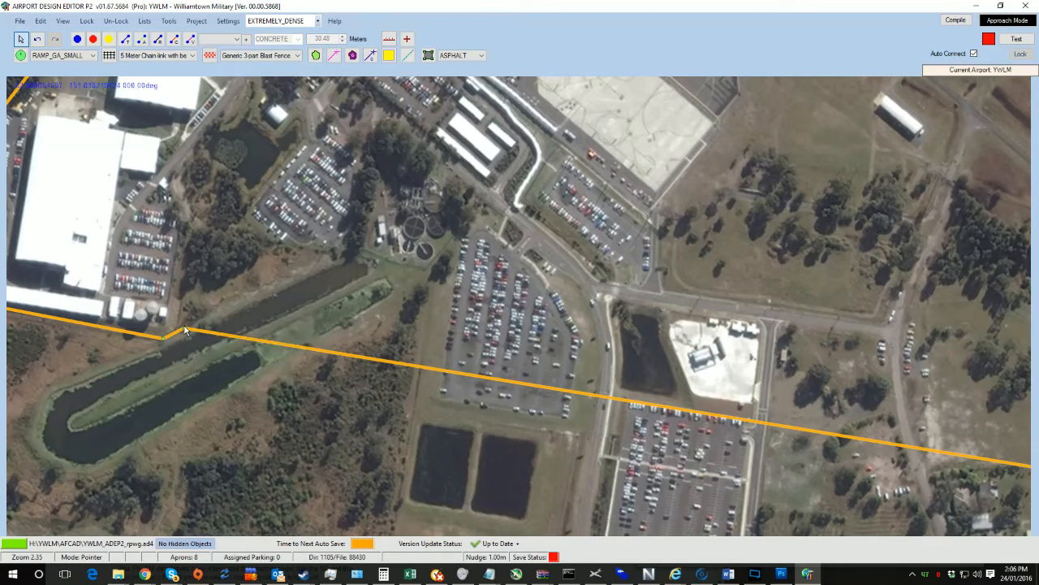
left_click_drag(185, 331, 176, 329)
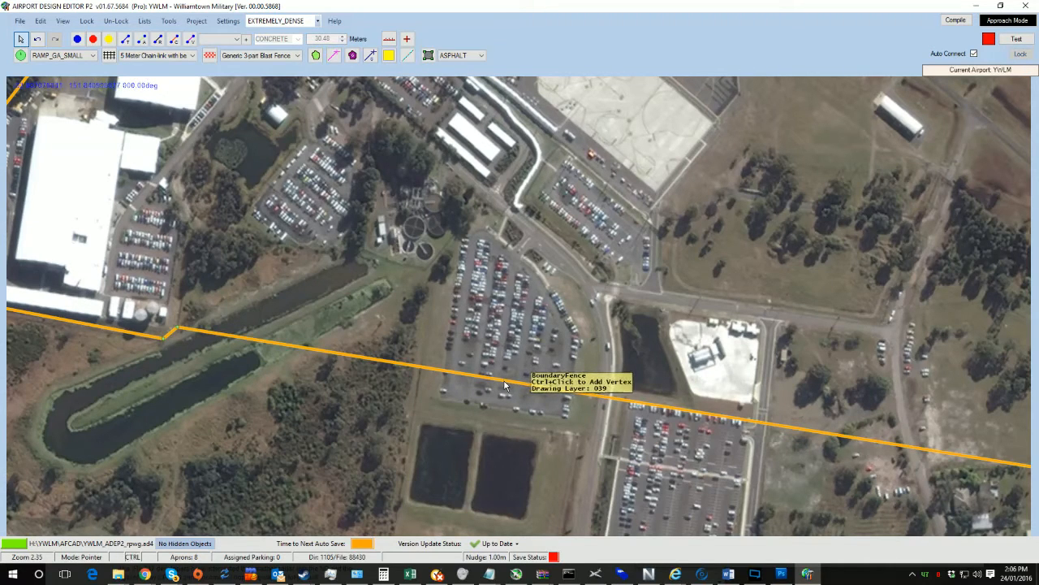
Step: Add a fence vertex north of the canal's western end and shift the next vertex west to the car park's edge
left_click_drag(504, 386, 193, 233)
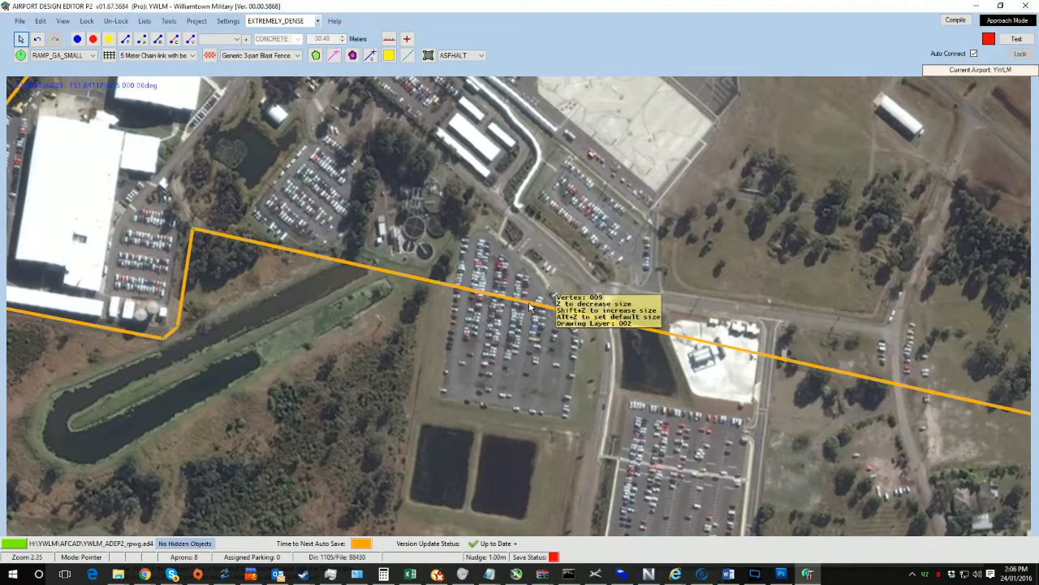
left_click_drag(529, 304, 430, 272)
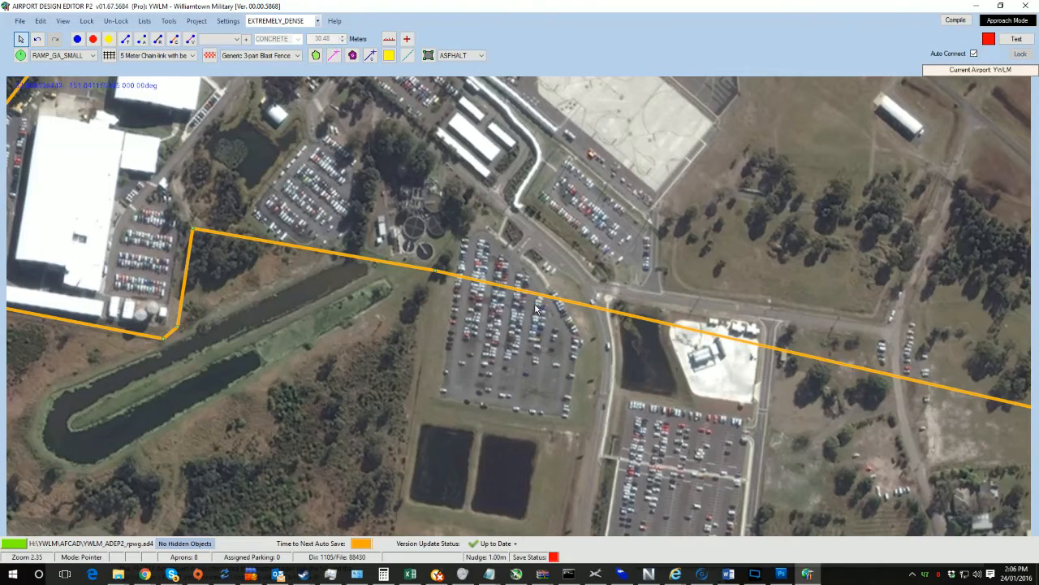
Step: Move the fence vertex east of the car parks to a corner south-west of the ponds
scroll(536, 306, "down", 2)
left_click_drag(712, 367, 324, 236)
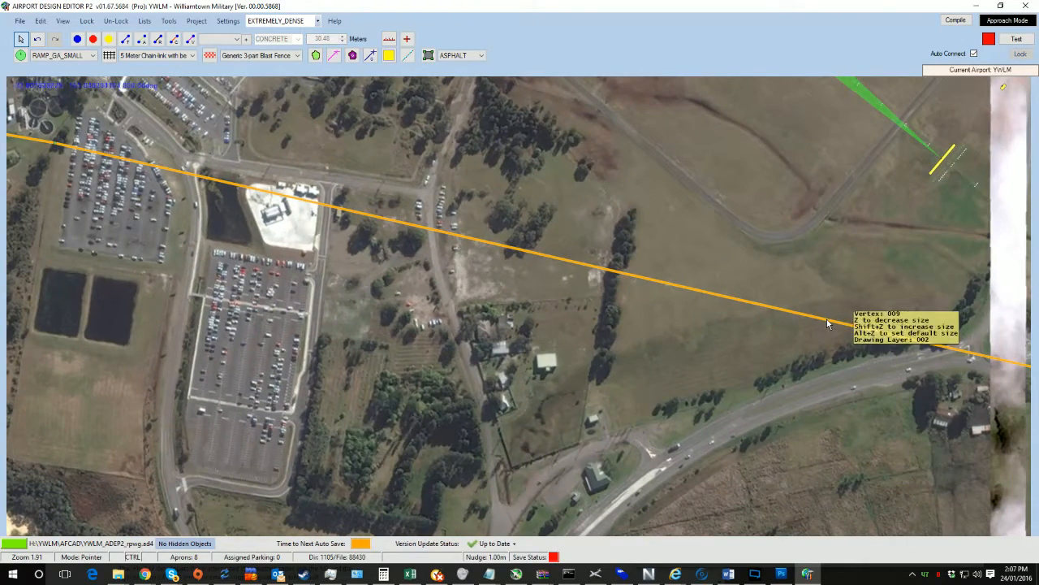
left_click_drag(203, 360, 261, 385)
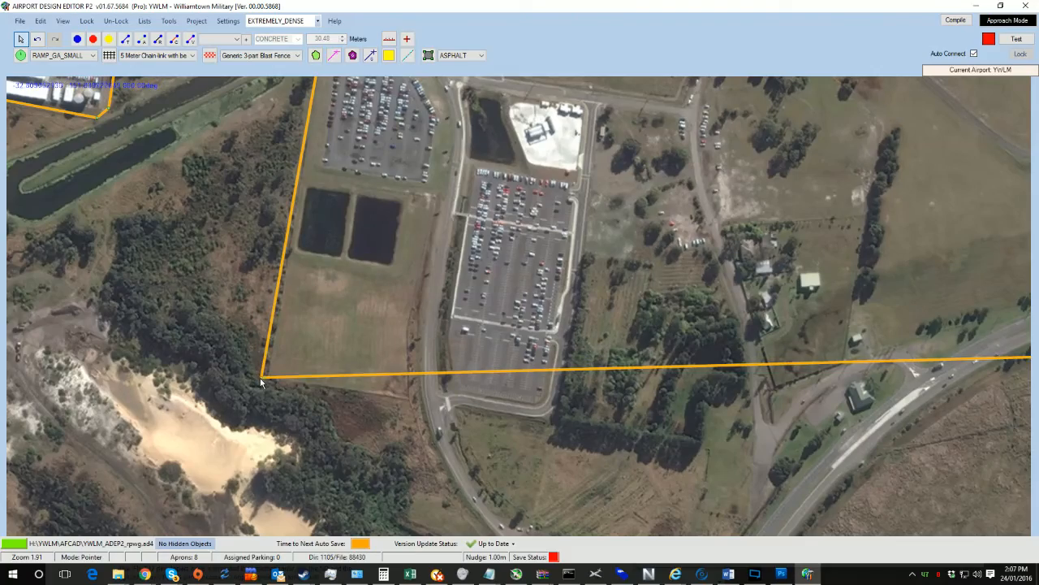
Step: Examine the reshaped fence around the canal, ponds and car parks
scroll(580, 282, "down", 3)
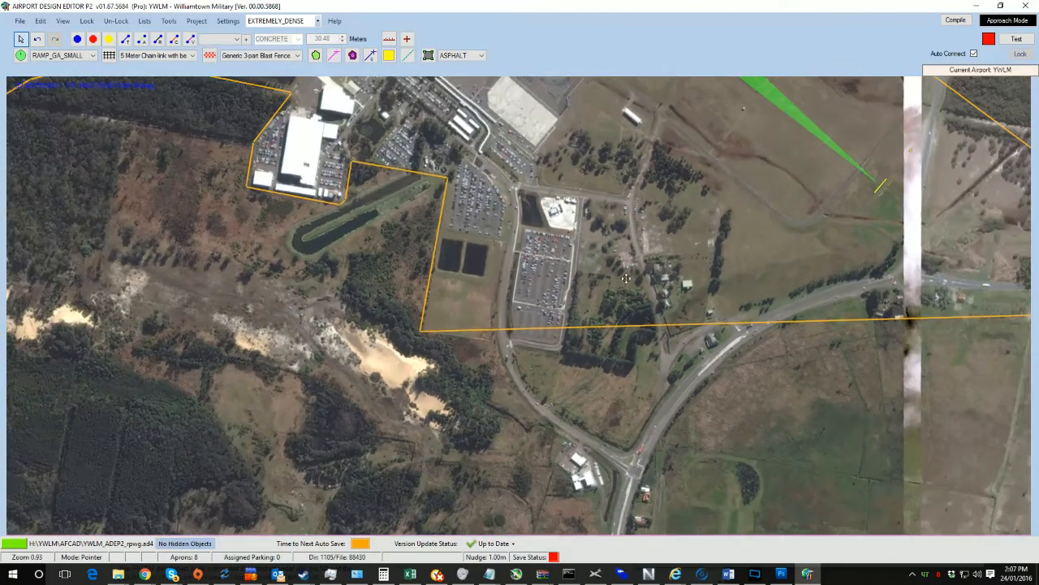
left_click_drag(580, 283, 511, 302)
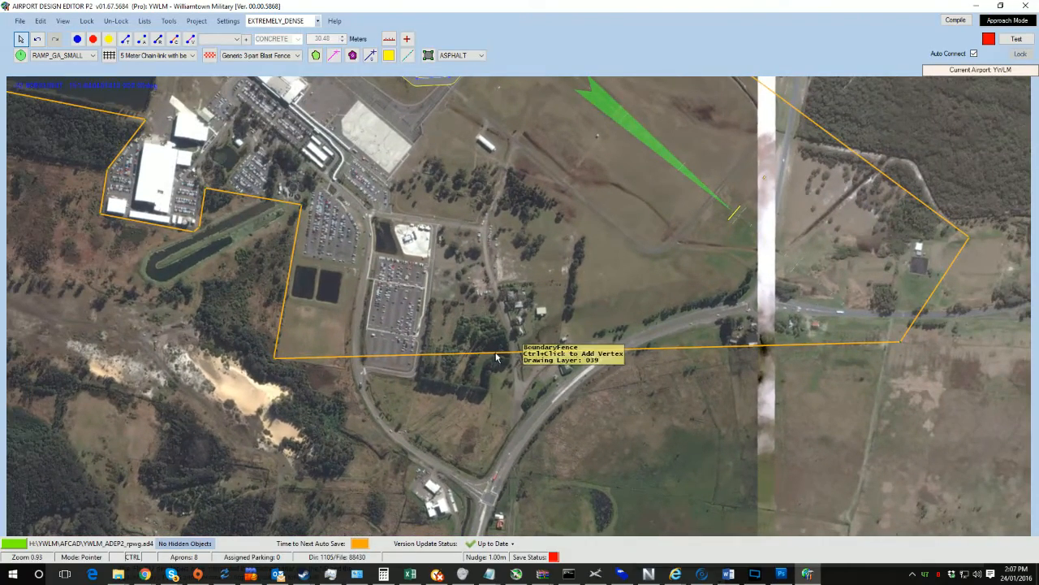
scroll(407, 312, "up", 2)
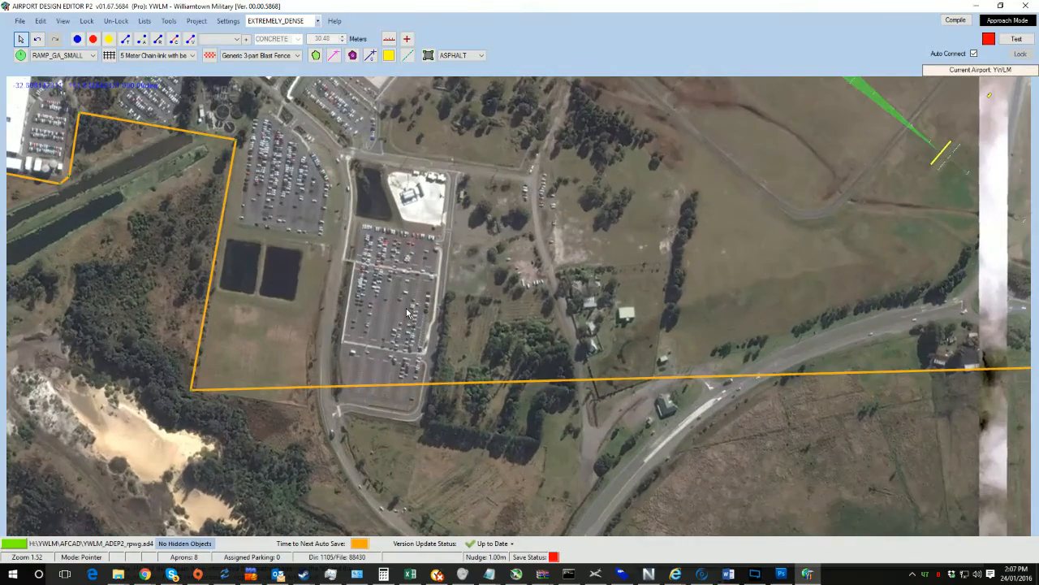
left_click_drag(374, 292, 538, 412)
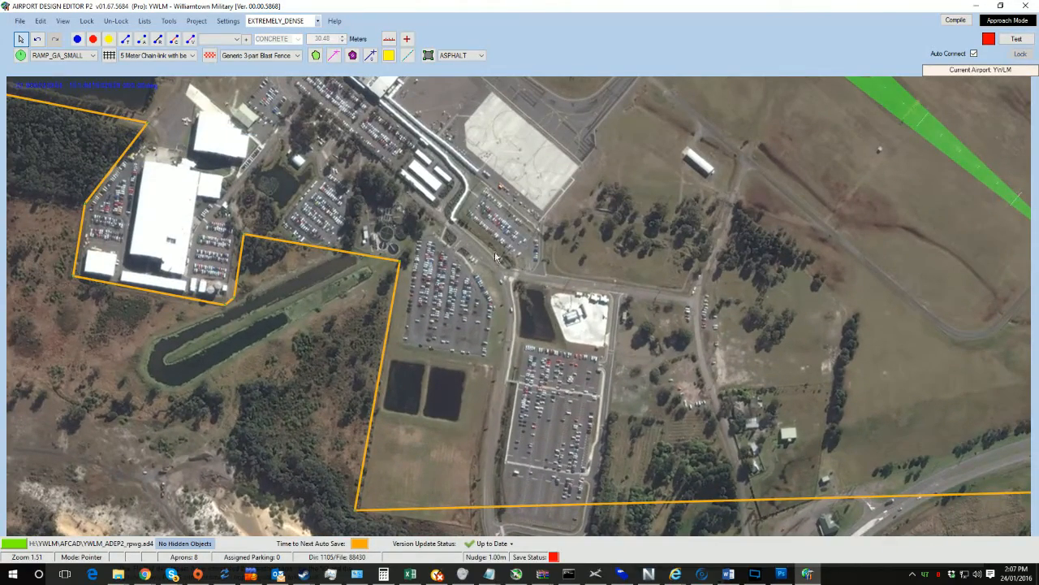
left_click_drag(439, 240, 501, 360)
scroll(501, 360, "up", 3)
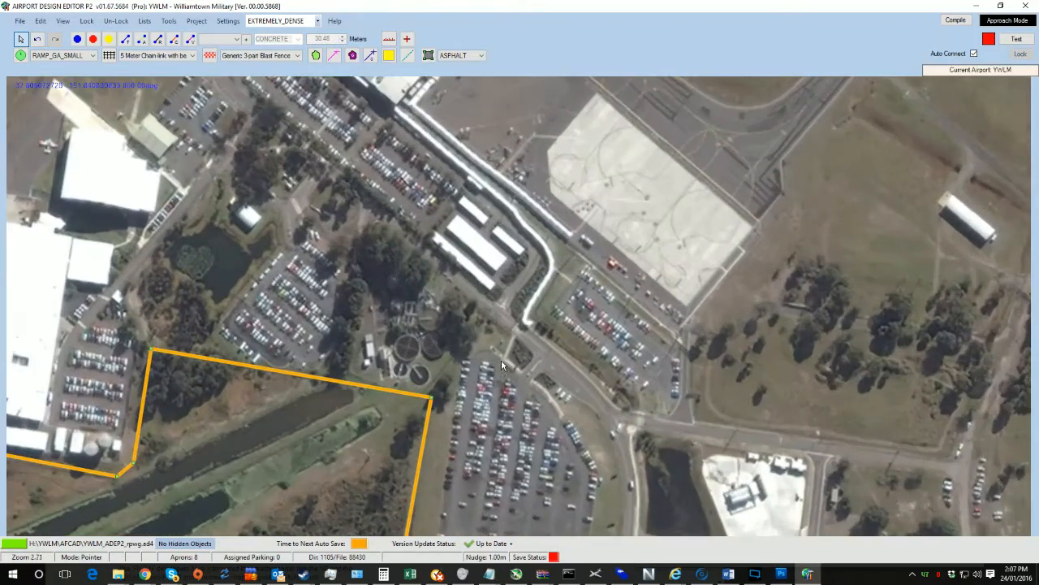
scroll(501, 359, "up", 2)
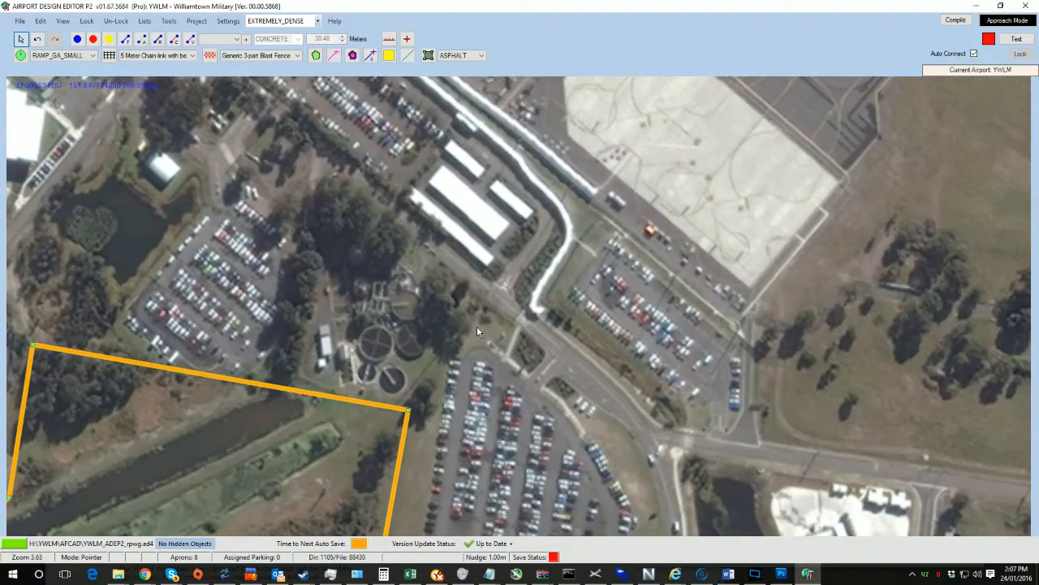
scroll(469, 262, "down", 6)
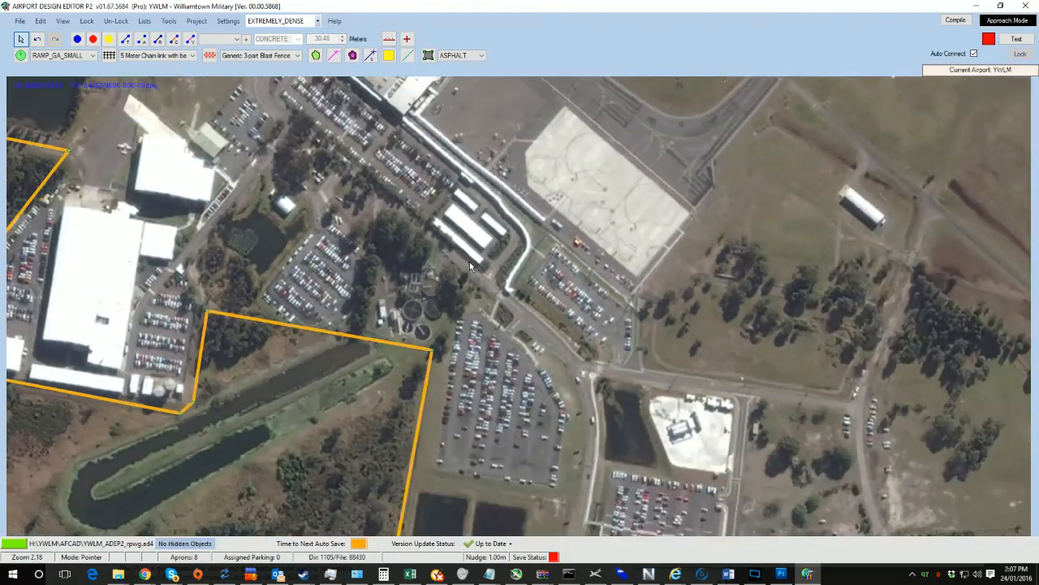
Step: Examine the fence's route along the northern boundary, base buildings and runway end
left_click_drag(588, 306, 579, 206)
left_click_drag(980, 297, 588, 308)
left_click_drag(412, 82, 458, 307)
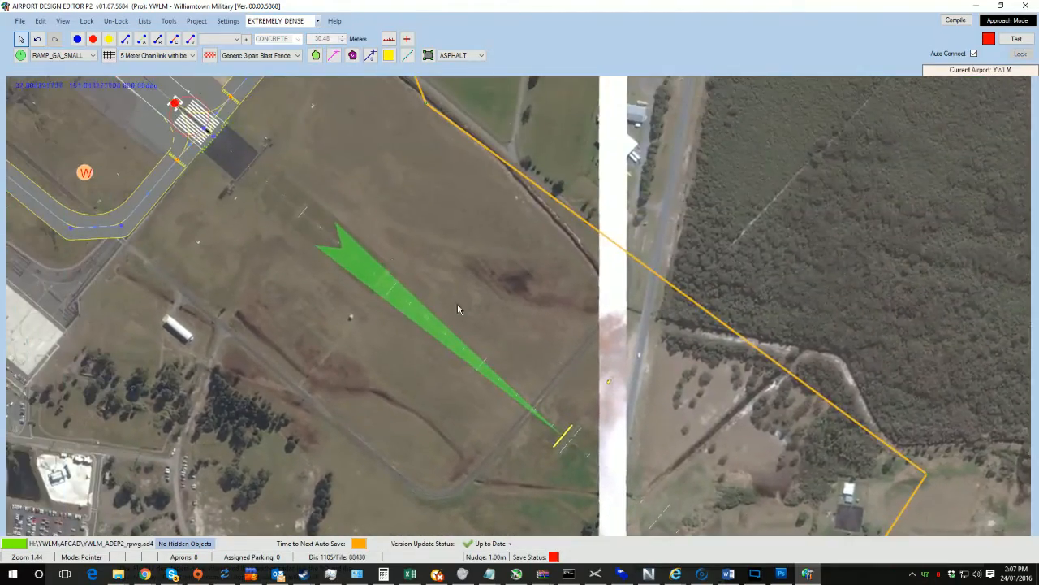
left_click_drag(362, 173, 531, 385)
left_click_drag(446, 161, 481, 366)
left_click_drag(410, 220, 283, 416)
left_click_drag(415, 191, 238, 412)
left_click_drag(398, 107, 352, 379)
left_click_drag(243, 138, 465, 396)
left_click_drag(417, 258, 681, 331)
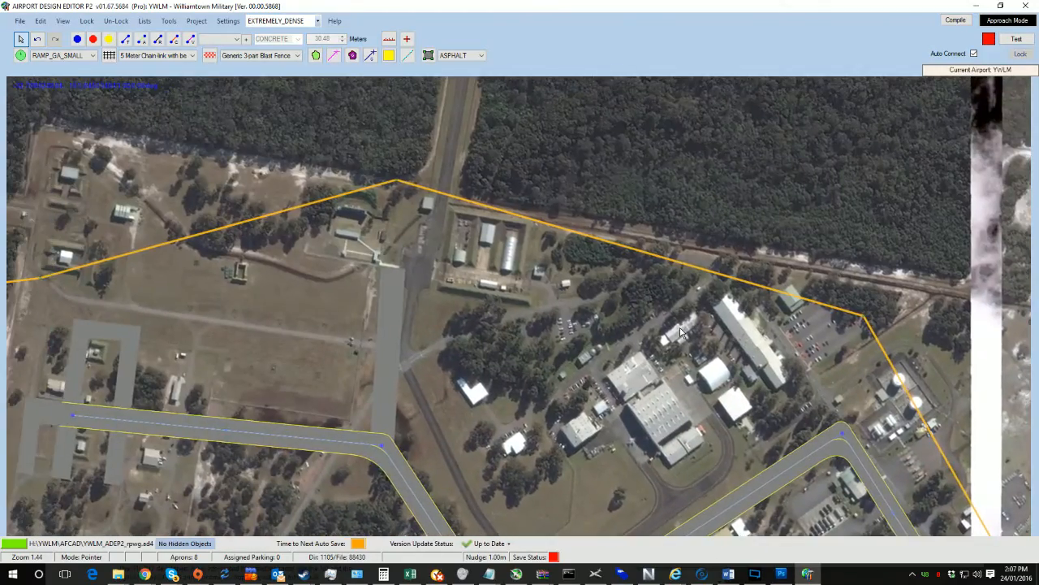
scroll(536, 294, "down", 2)
left_click_drag(264, 333, 776, 287)
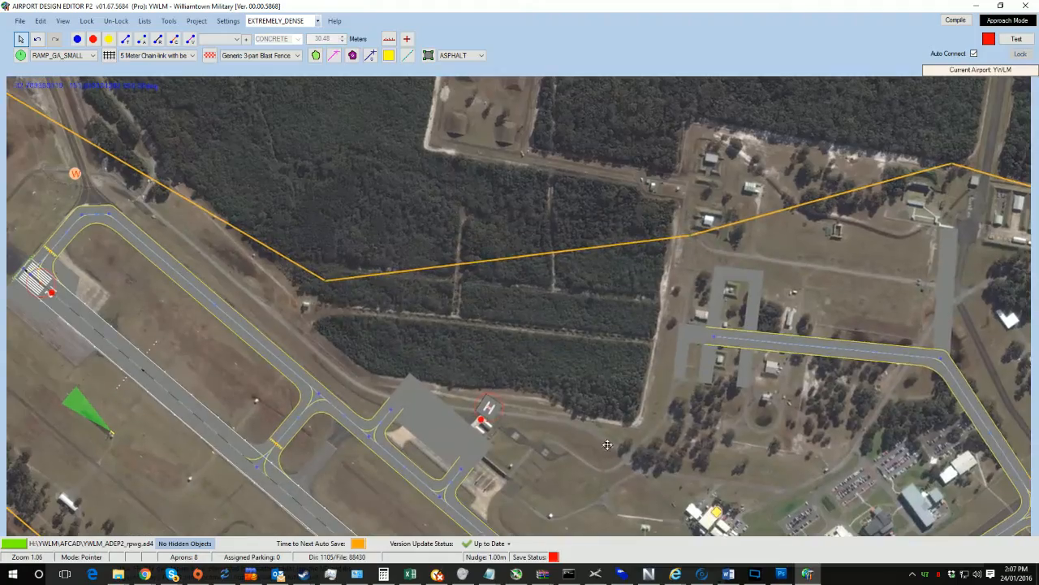
left_click_drag(302, 312, 713, 459)
left_click_drag(321, 241, 616, 449)
left_click_drag(458, 183, 65, 8)
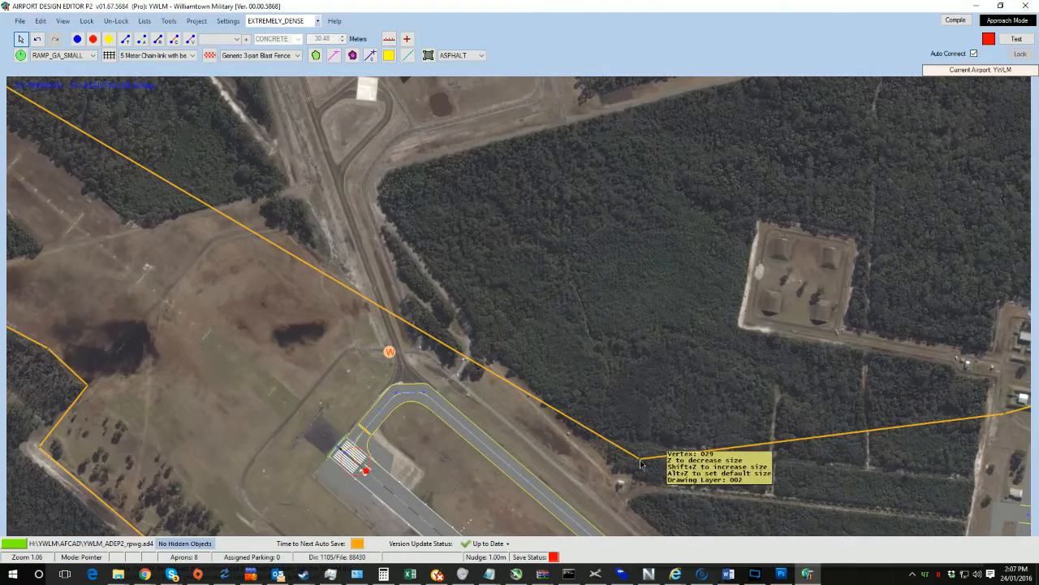
Step: Split the fence at the corner near the runway's northern end and move the freed end vertex
left_click_drag(633, 456, 357, 226)
left_click_drag(147, 237, 135, 225)
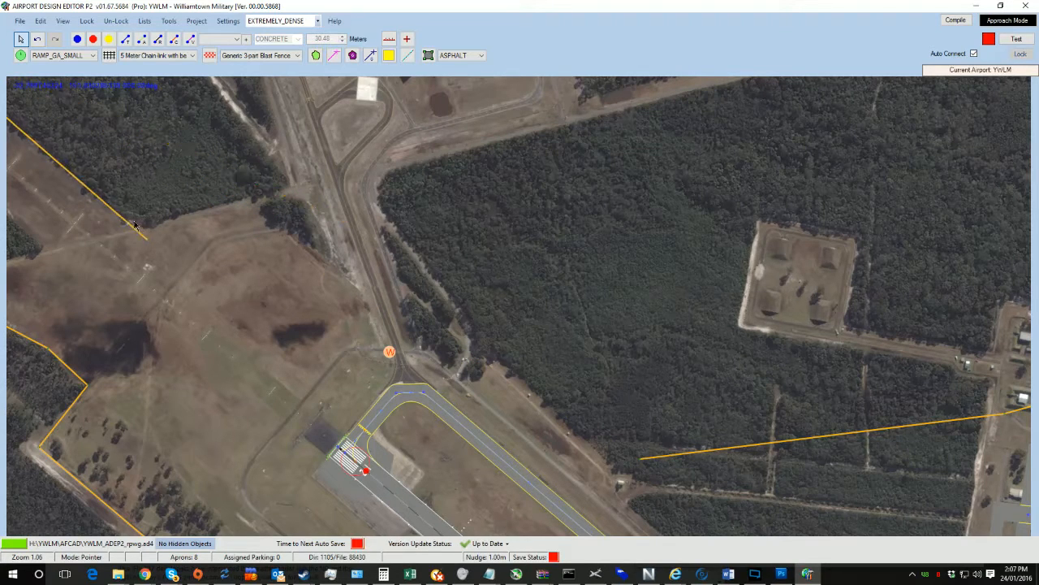
left_click_drag(648, 340, 414, 202)
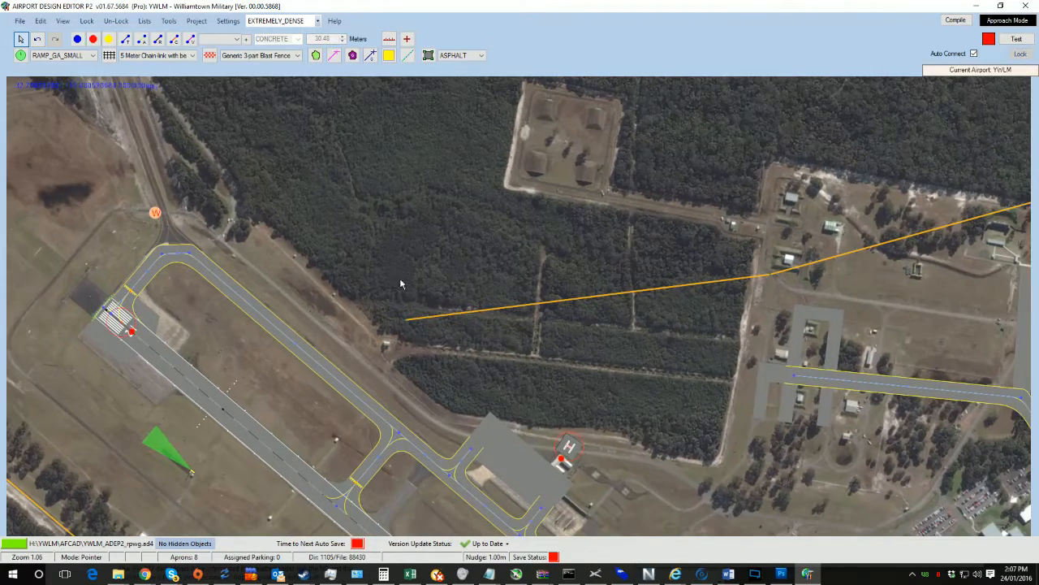
left_click_drag(406, 324, 475, 360)
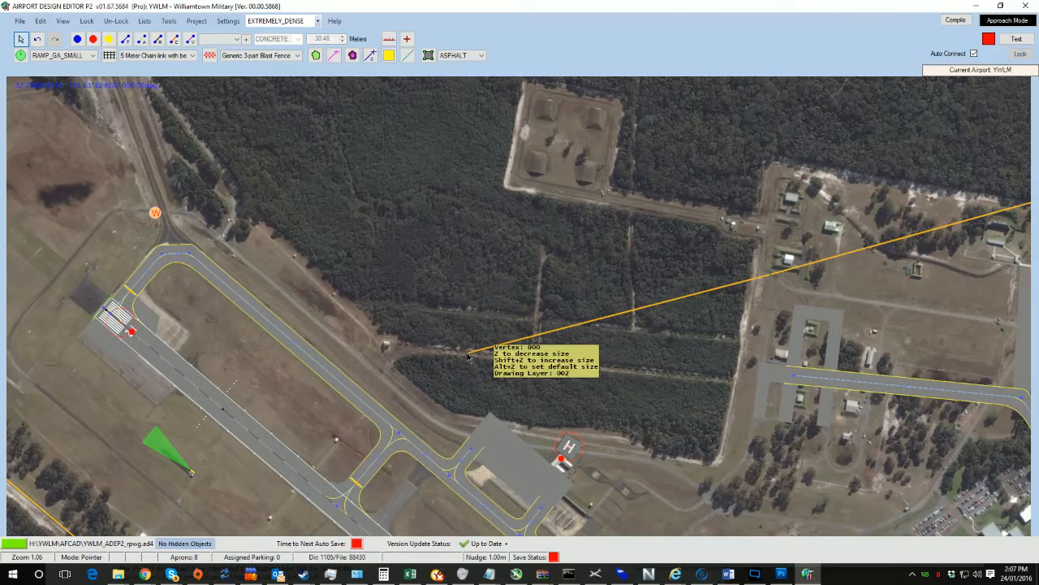
Step: Delete the loose end vertices of the fence along the northern boundary and lock the background images
key("Delete")
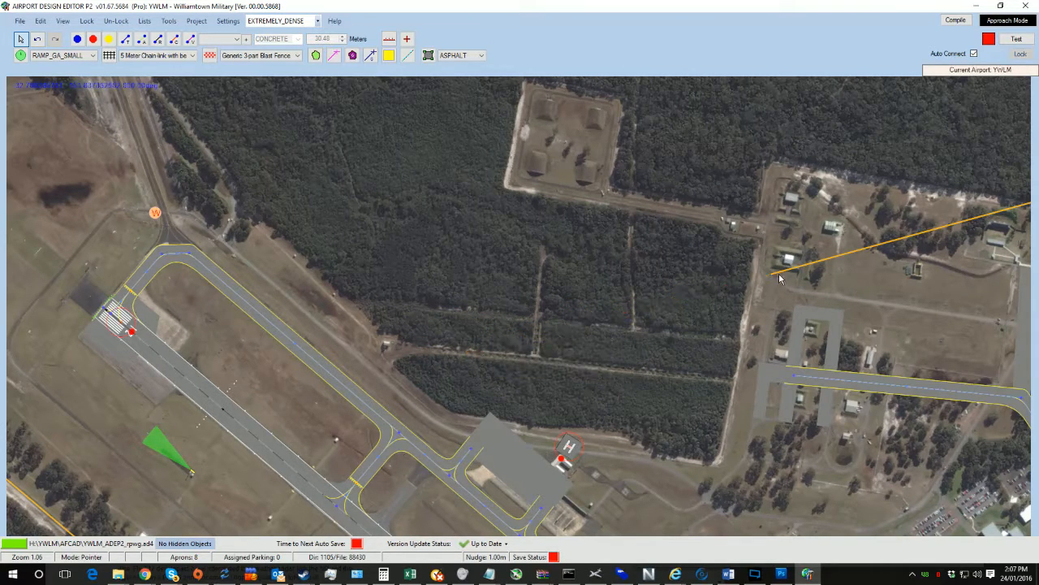
key("Delete")
left_click_drag(996, 276, 376, 209)
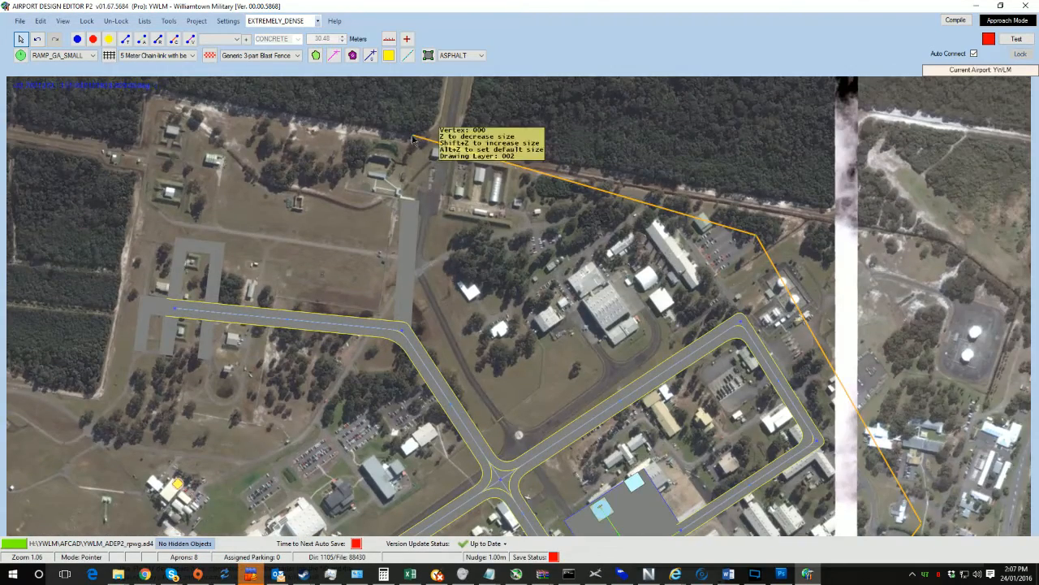
key("Delete")
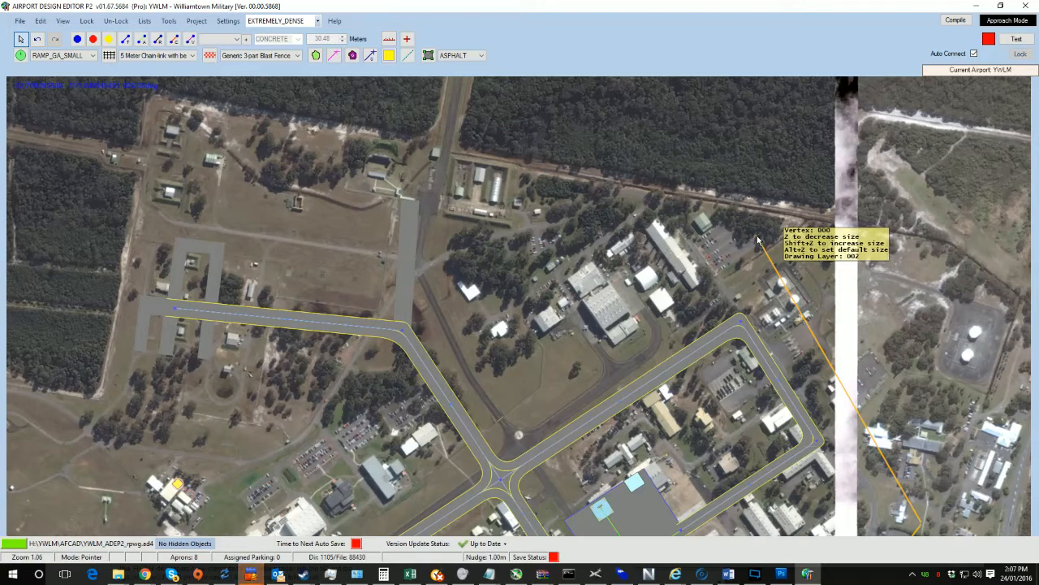
key("Delete")
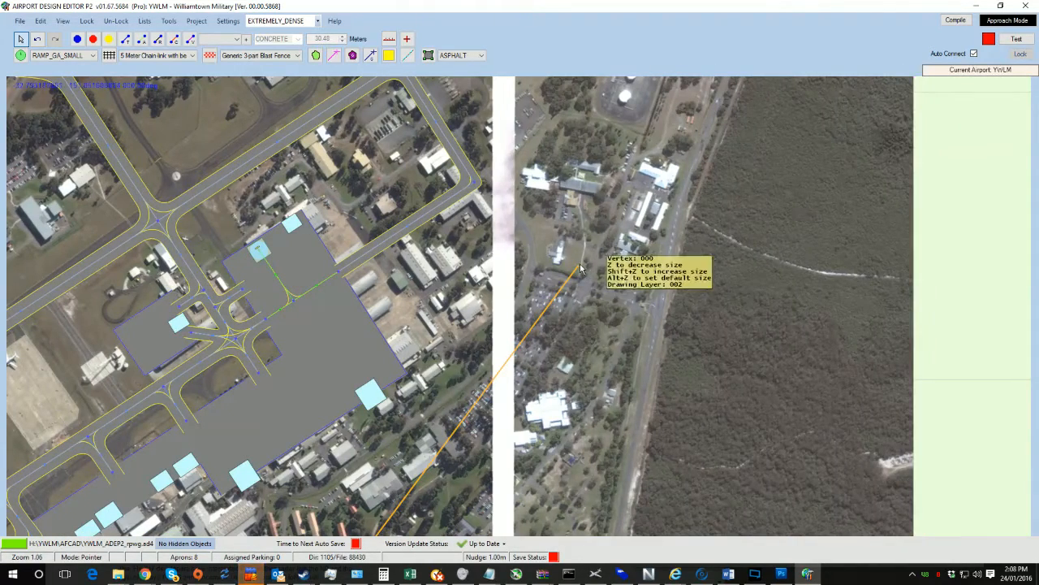
key("Delete")
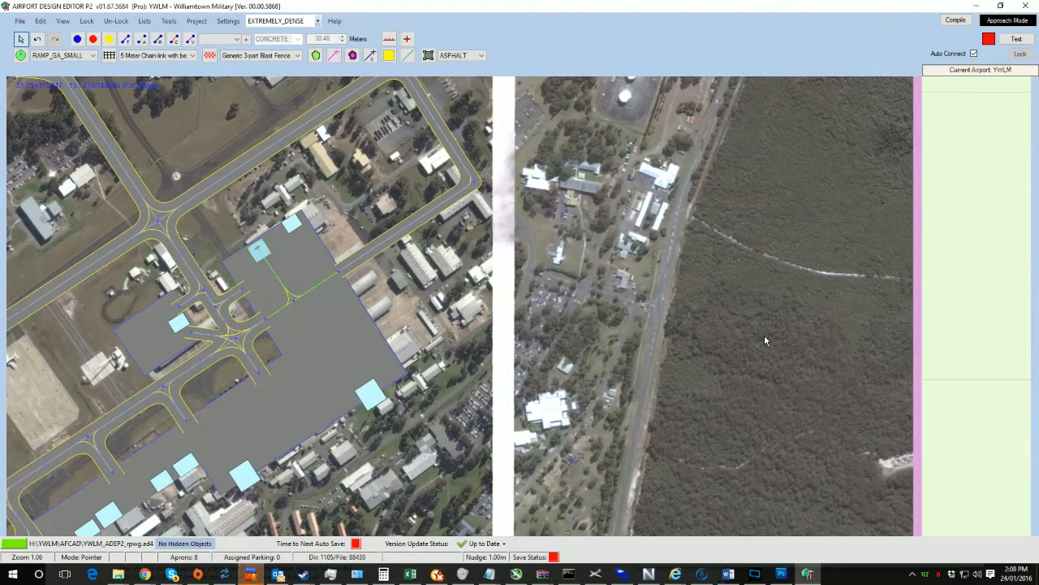
left_click(91, 23)
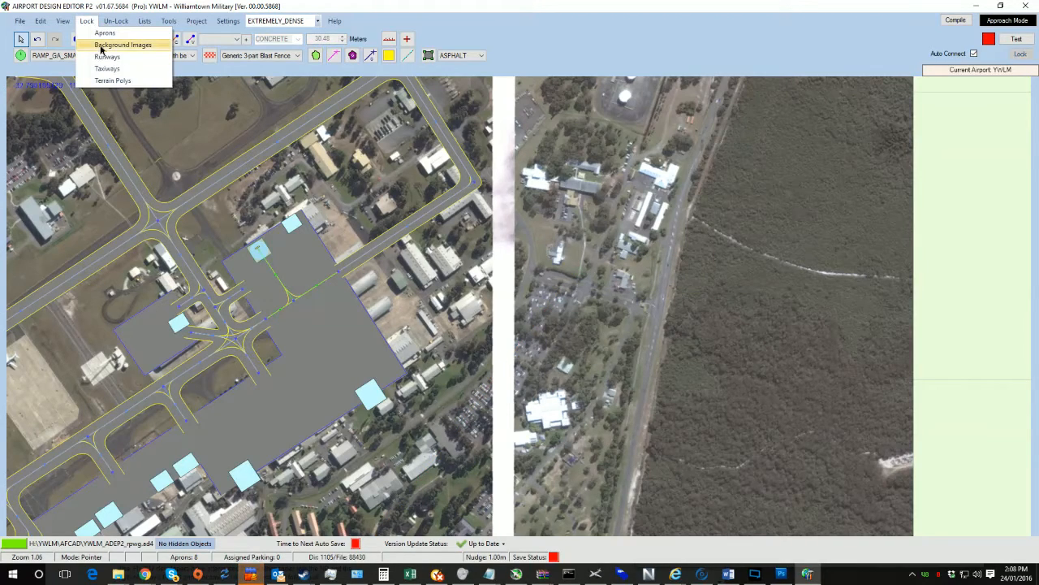
left_click(99, 46)
Step: Delete further fence end vertices along the eastern boundary beside the road
left_click_drag(318, 408, 403, 73)
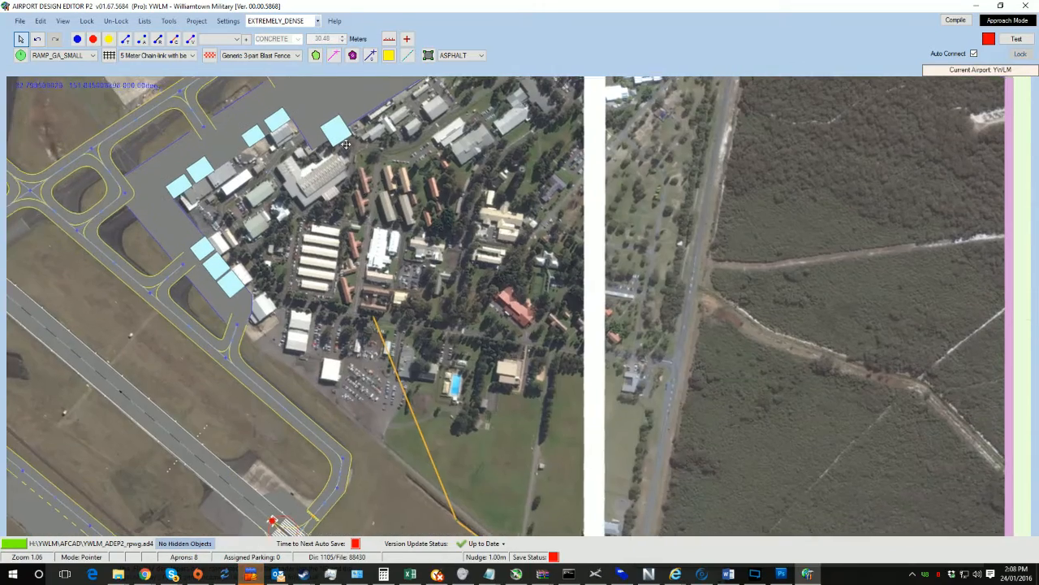
left_click_drag(331, 260, 326, 89)
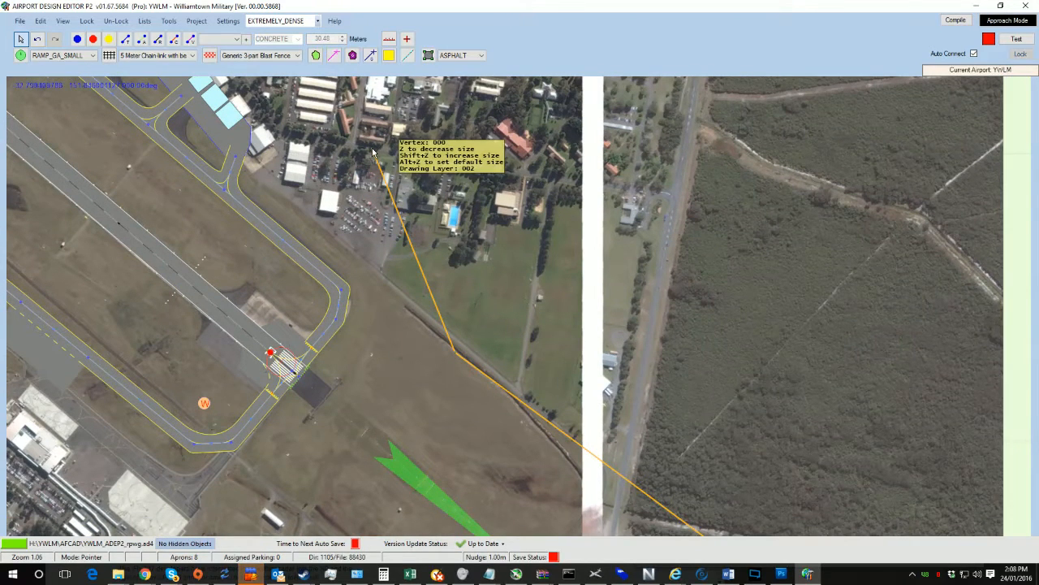
key("Delete")
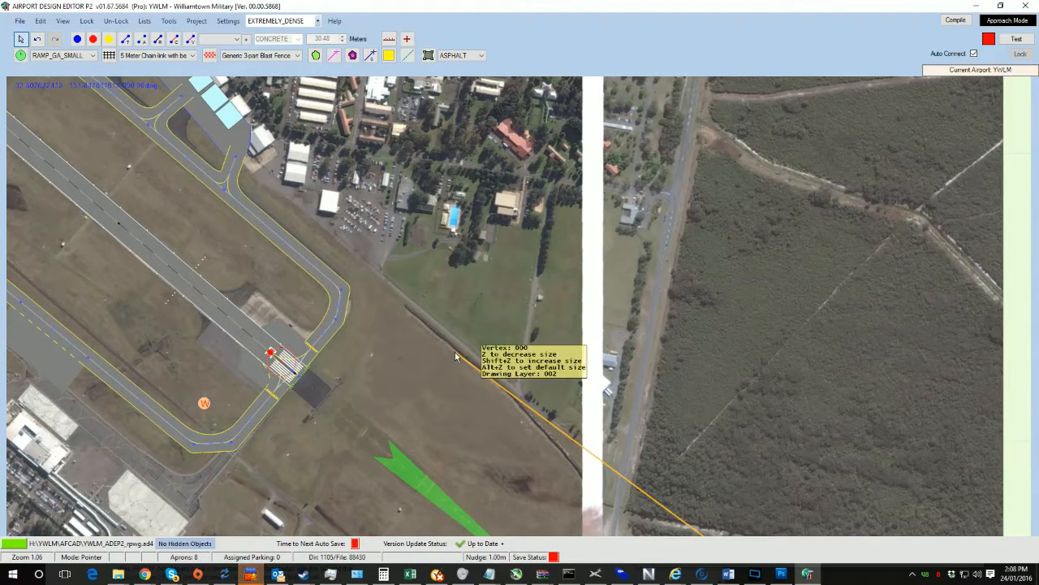
left_click_drag(528, 369, 315, 70)
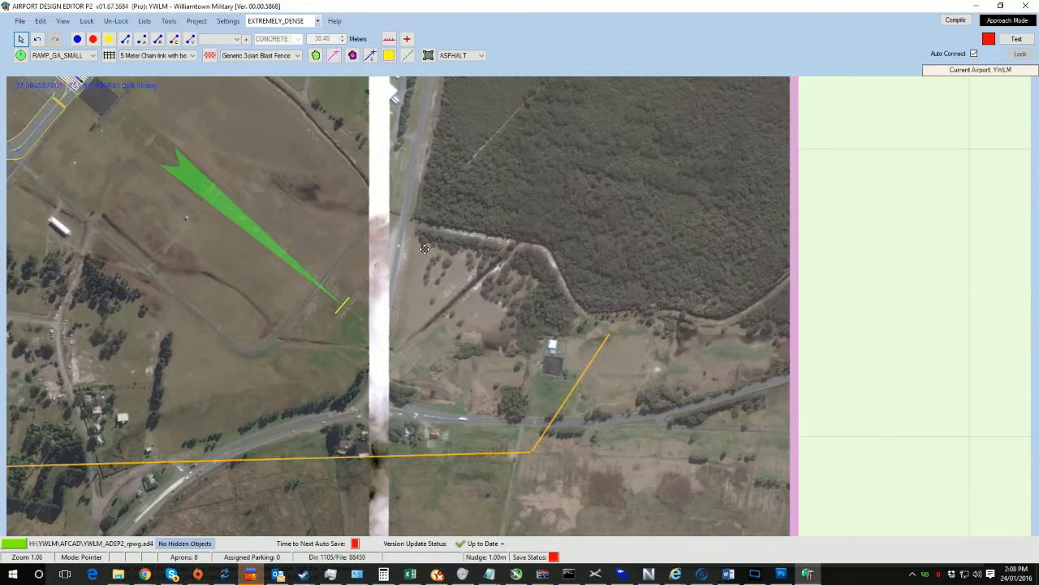
left_click_drag(425, 250, 409, 87)
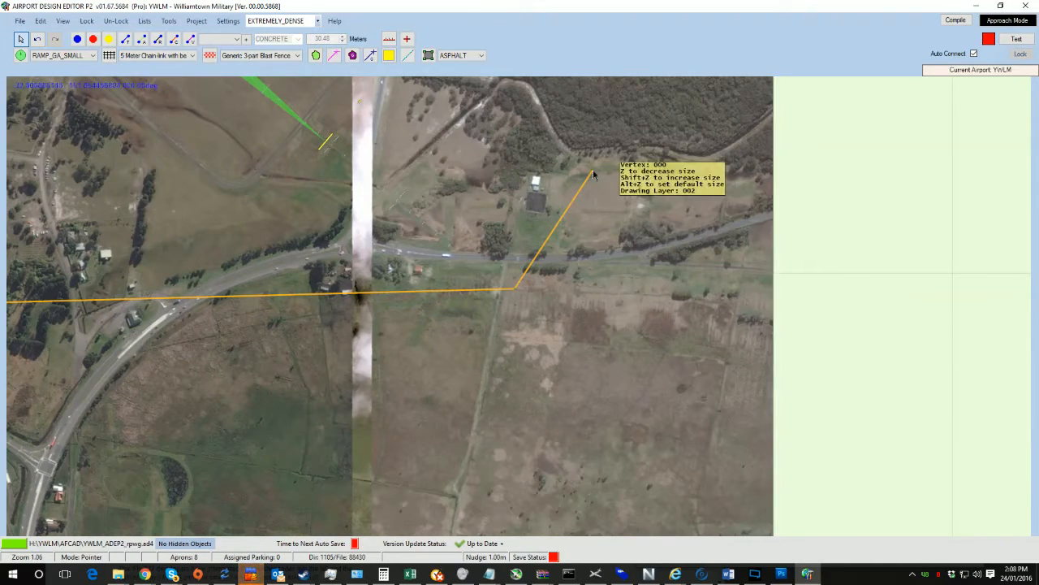
key("Delete")
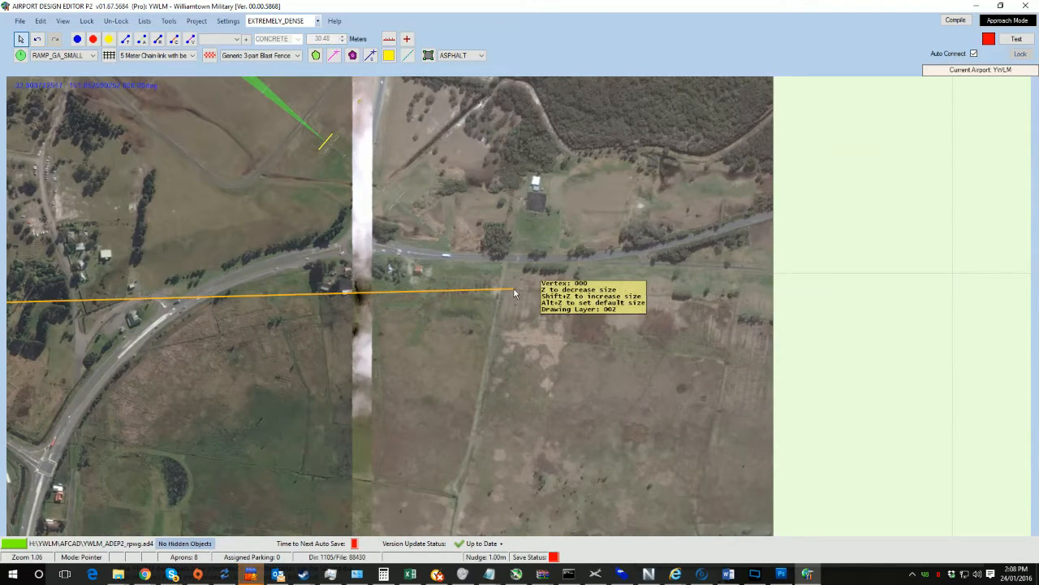
Step: Delete the selected loose fence end vertex beside the eastern road
key("Delete")
left_click_drag(283, 238, 858, 216)
left_click_drag(393, 272, 572, 271)
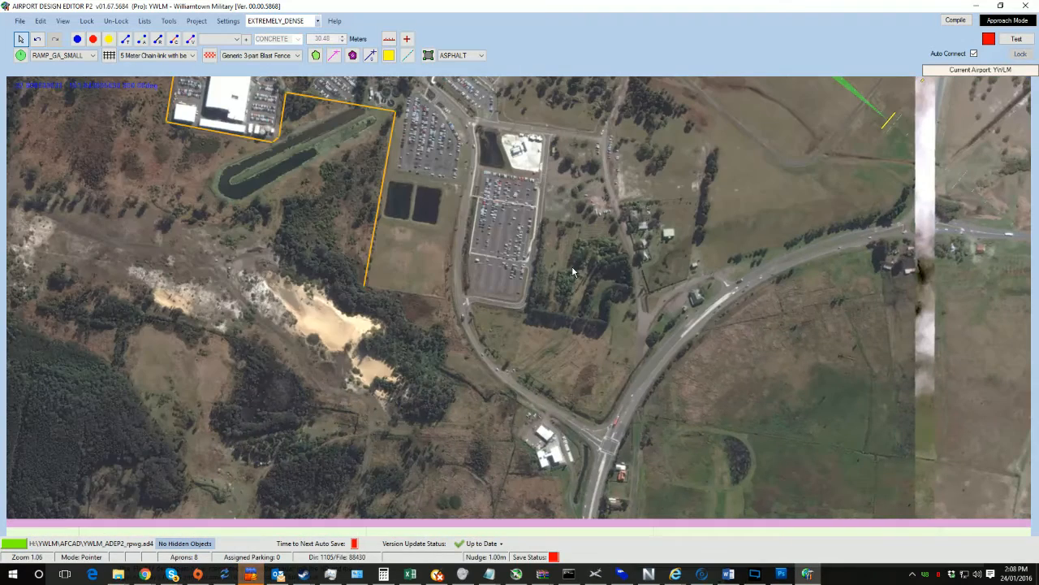
Step: Extend the fence from its southern end across the field south of the car park and up its western edge
scroll(432, 333, "up", 3)
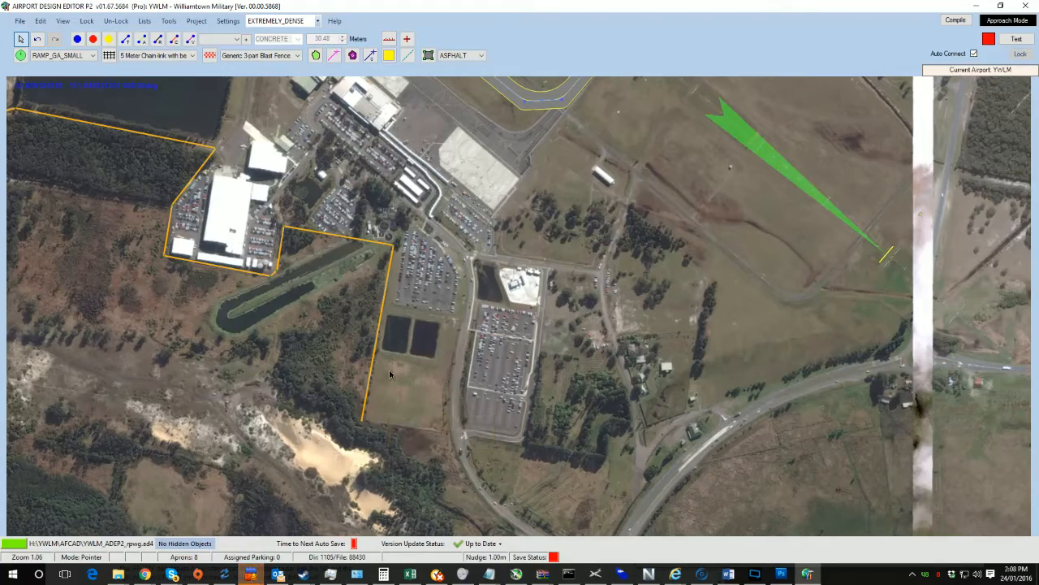
scroll(443, 378, "up", 5)
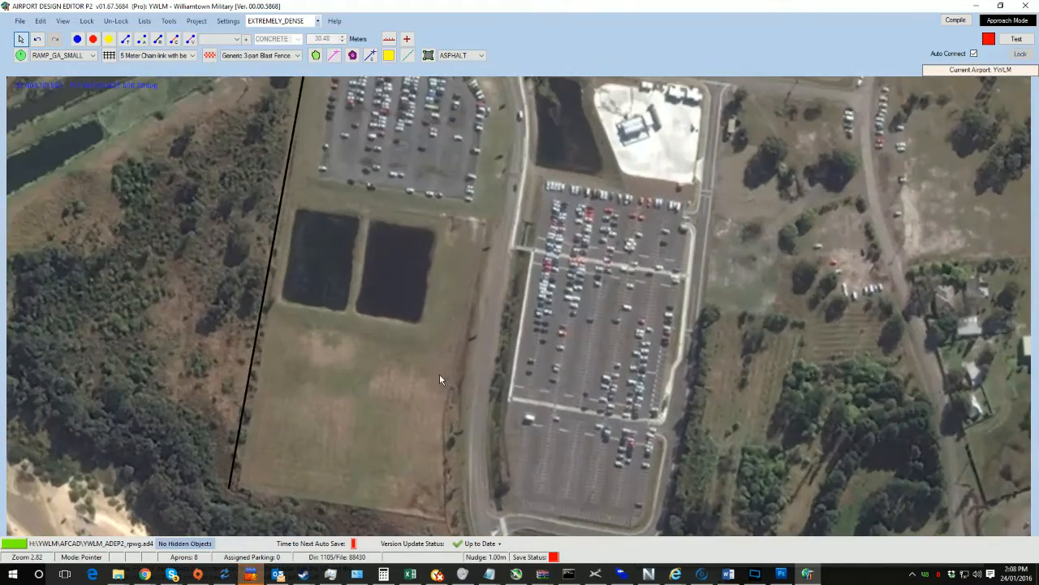
scroll(438, 378, "down", 2)
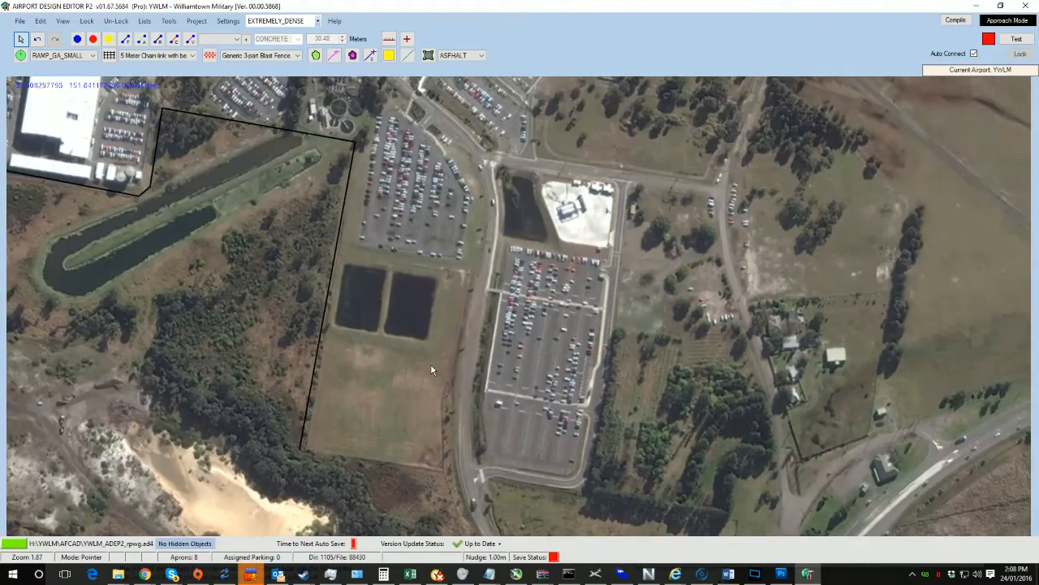
left_click(299, 449)
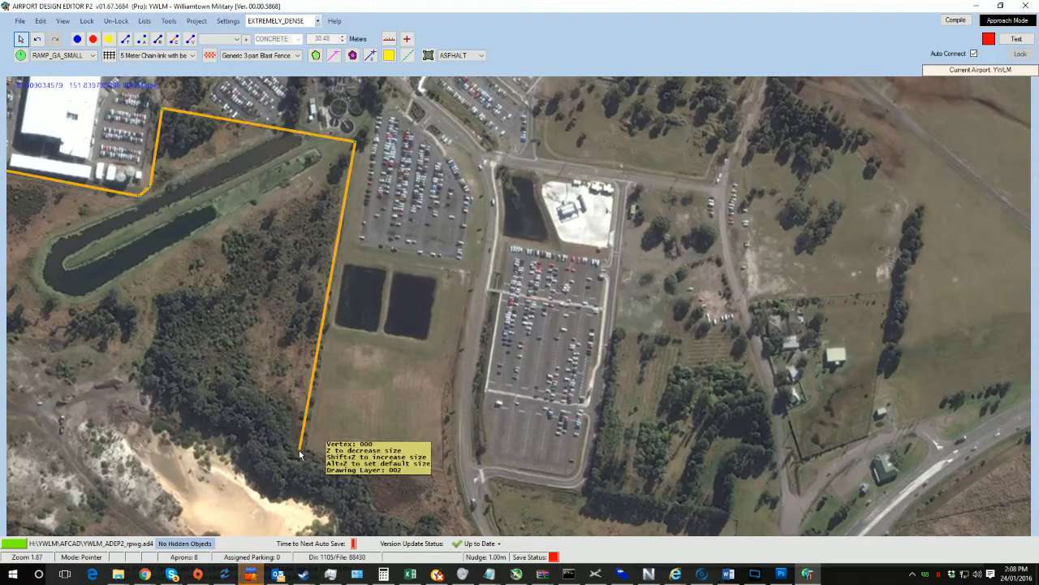
left_click_drag(299, 455, 307, 457)
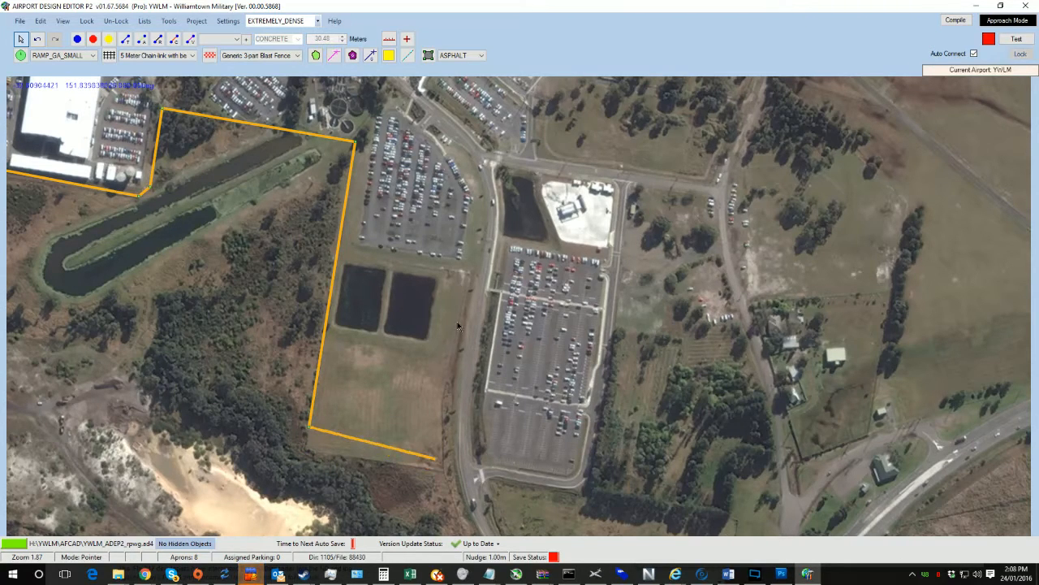
left_click_drag(306, 453, 472, 278)
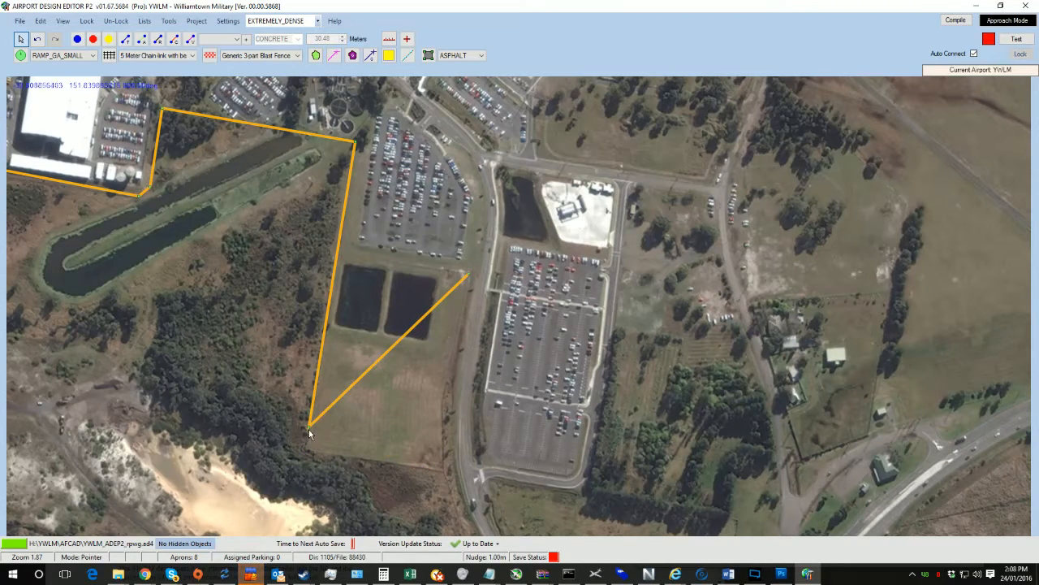
left_click_drag(308, 426, 306, 451)
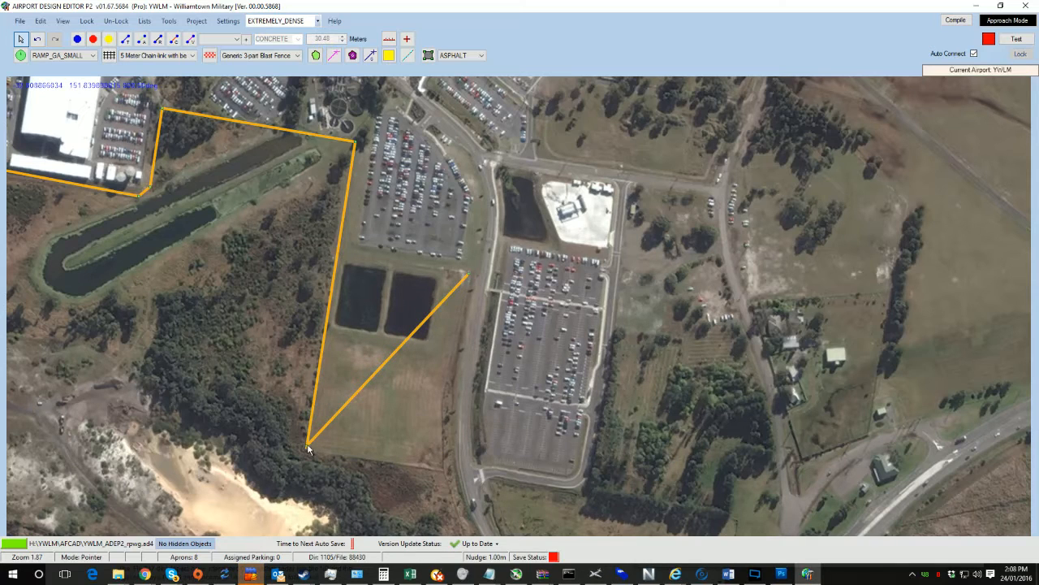
left_click_drag(387, 365, 444, 473)
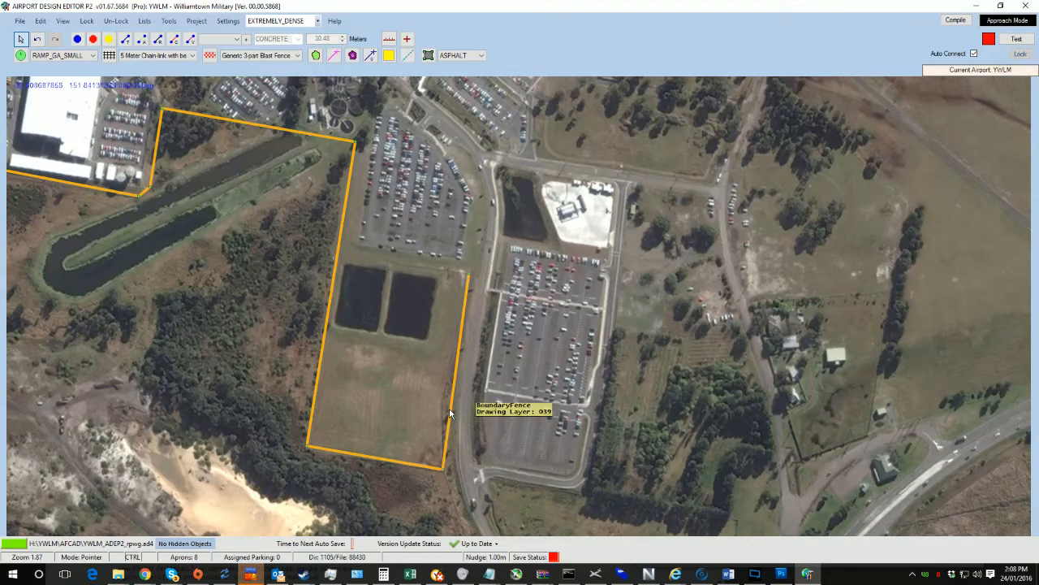
Step: Move the fence's new end along the car park's southern edge to meet the western fence line
left_click_drag(451, 404, 437, 406, "ctrl")
left_click_drag(427, 295, 409, 406)
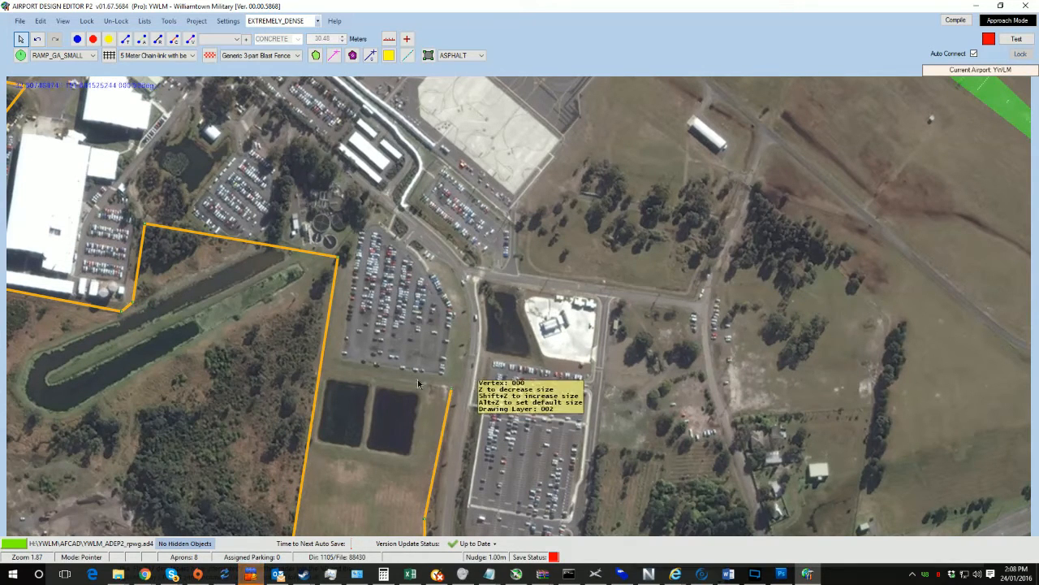
left_click_drag(452, 395, 339, 379)
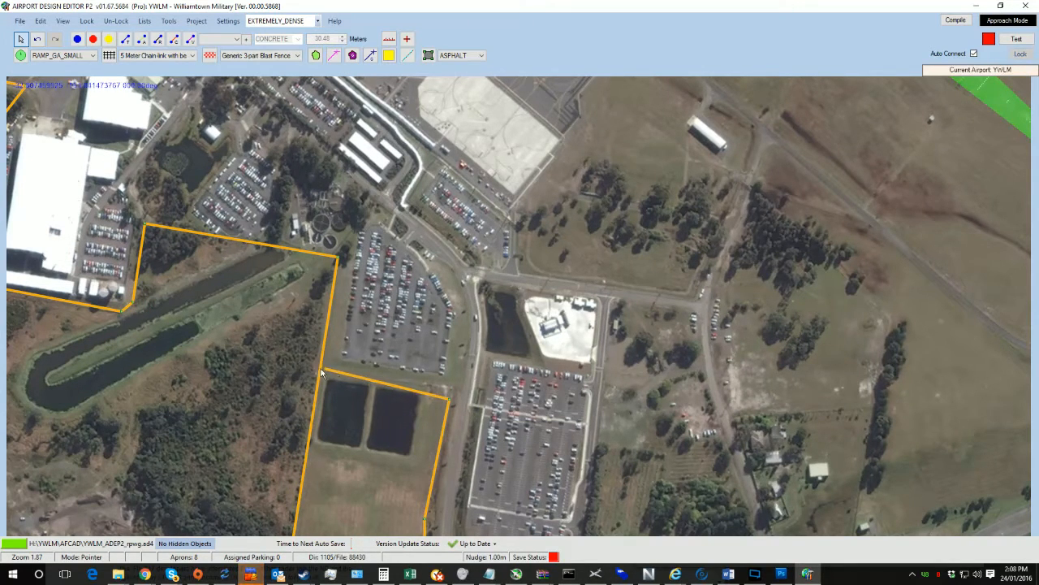
left_click_drag(453, 401, 454, 391)
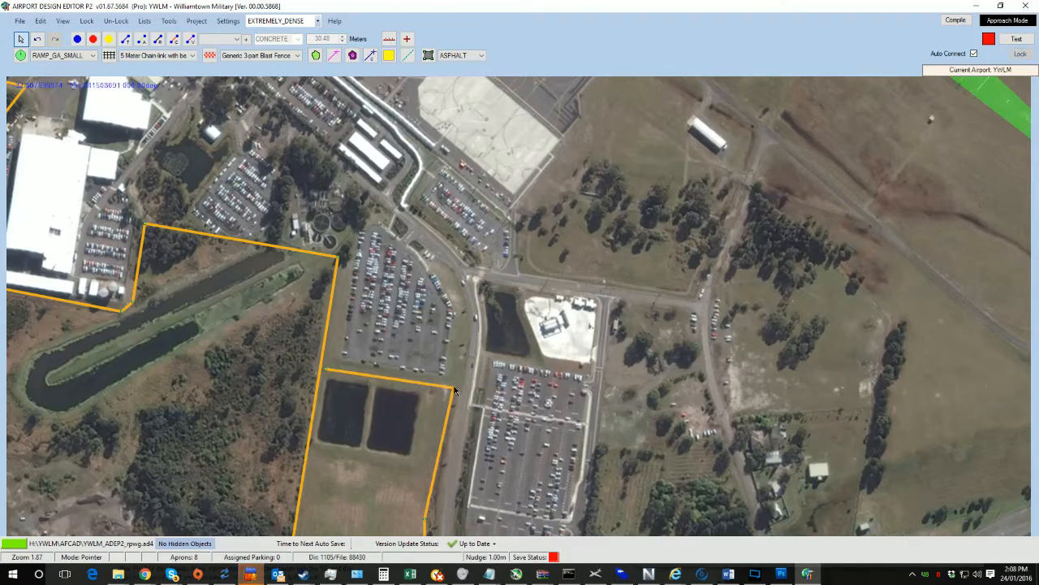
Step: Extend the fence from its northwestern end eastward across the field to the taxiway
scroll(452, 390, "down", 7)
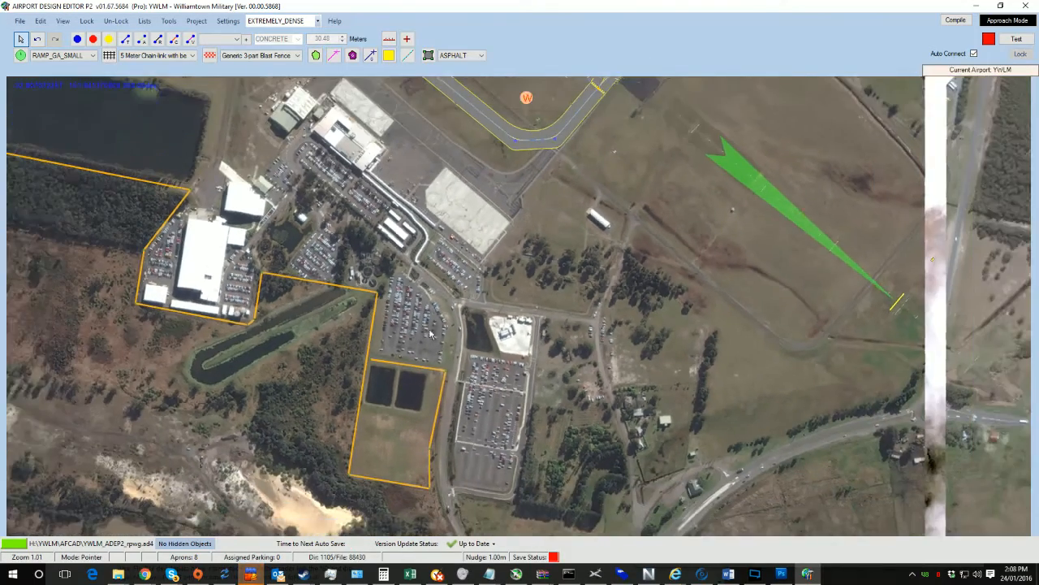
key("space")
key("space")
key("space")
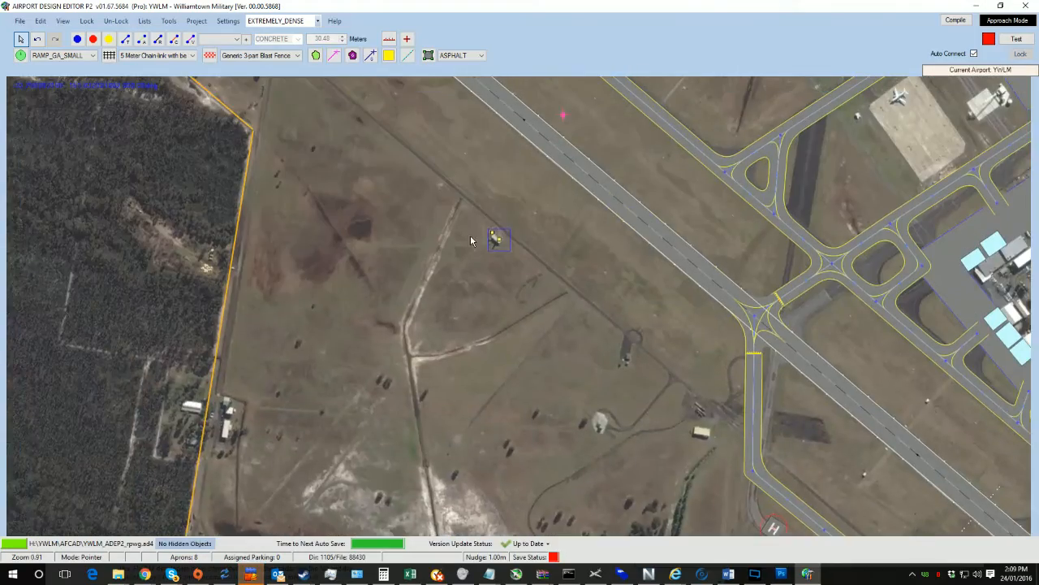
scroll(471, 237, "down", 2)
key("space")
key("space")
middle_click_drag(252, 105, 458, 368)
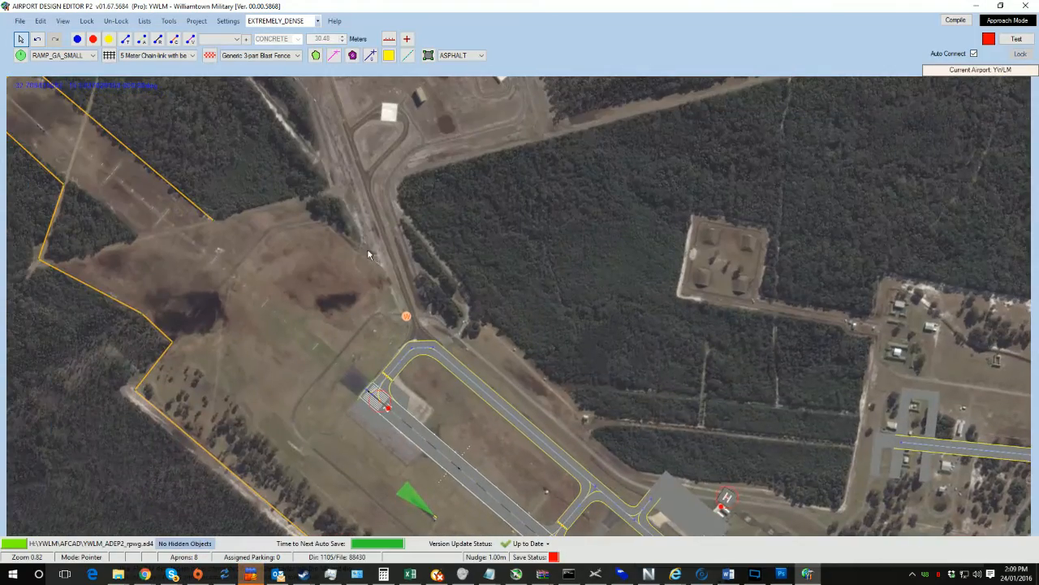
scroll(387, 285, "up", 1)
middle_click_drag(388, 286, 466, 343)
middle_click_drag(258, 260, 453, 327)
scroll(454, 326, "up", 10)
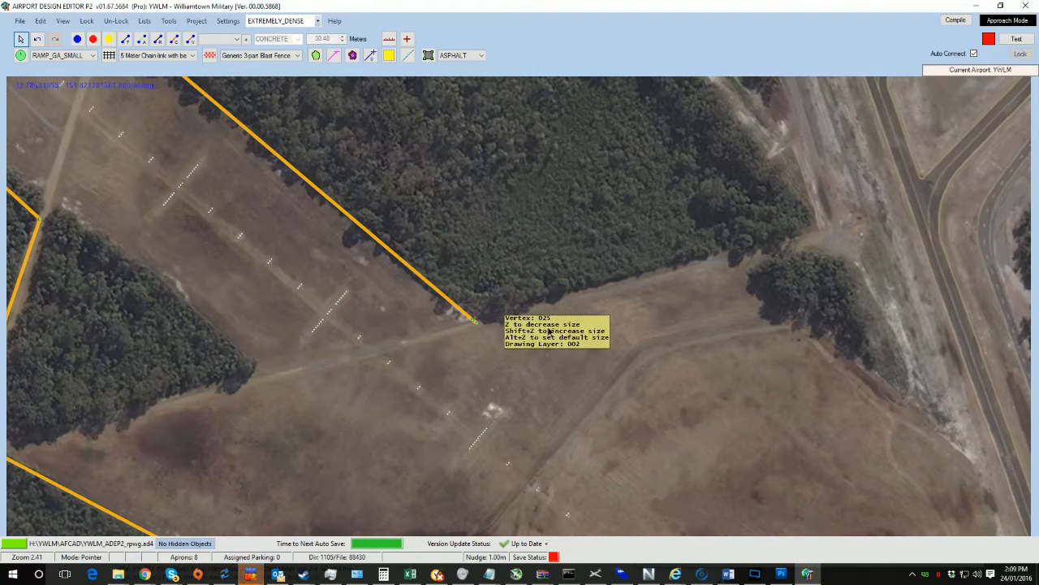
left_click_drag(477, 327, 948, 184)
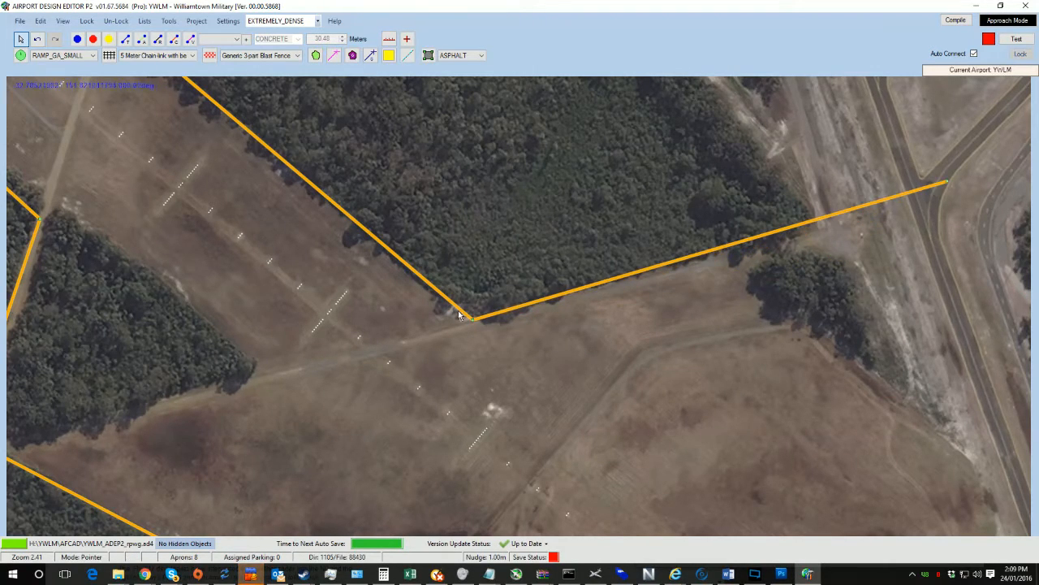
Step: Move the fence's end vertex northwest along the dirt track beside the forest
left_click_drag(764, 323, 388, 450)
left_click(439, 346, "ctrl")
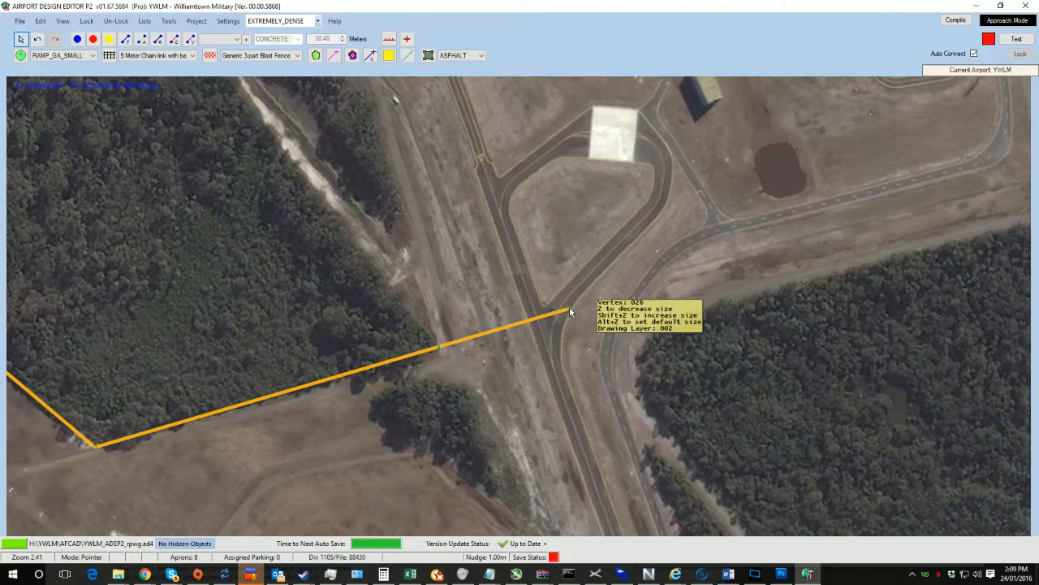
left_click_drag(570, 308, 393, 133)
scroll(439, 145, "down", 2)
scroll(439, 145, "down", 1)
left_click_drag(453, 153, 505, 455)
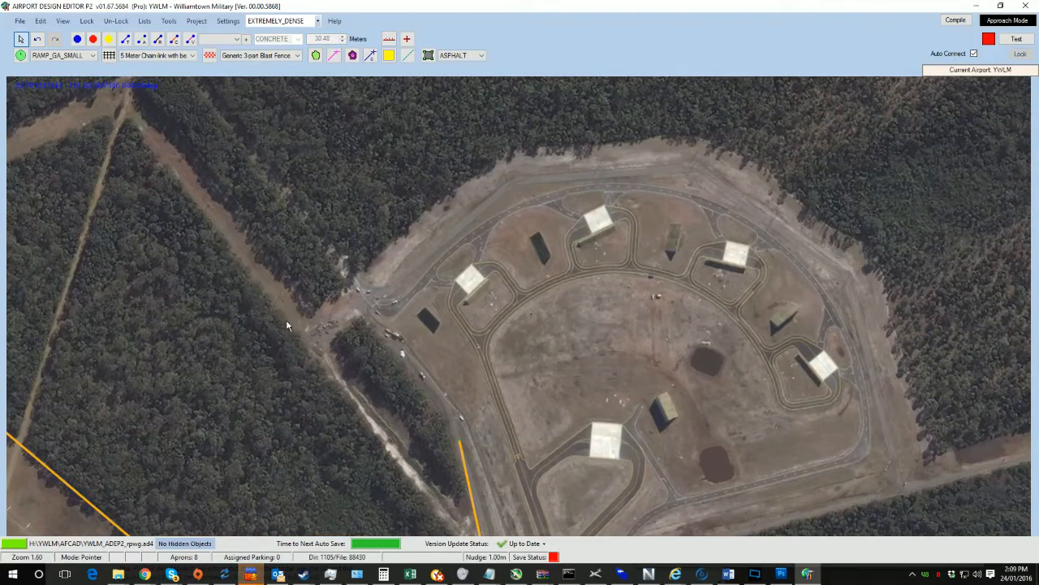
left_click_drag(286, 320, 251, 328)
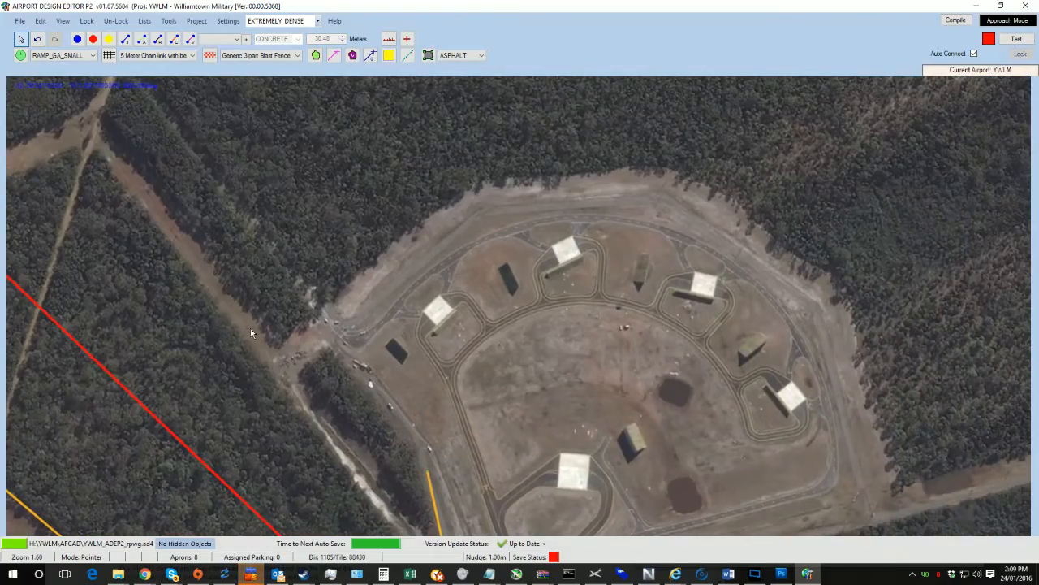
left_click_drag(444, 318, 388, 302)
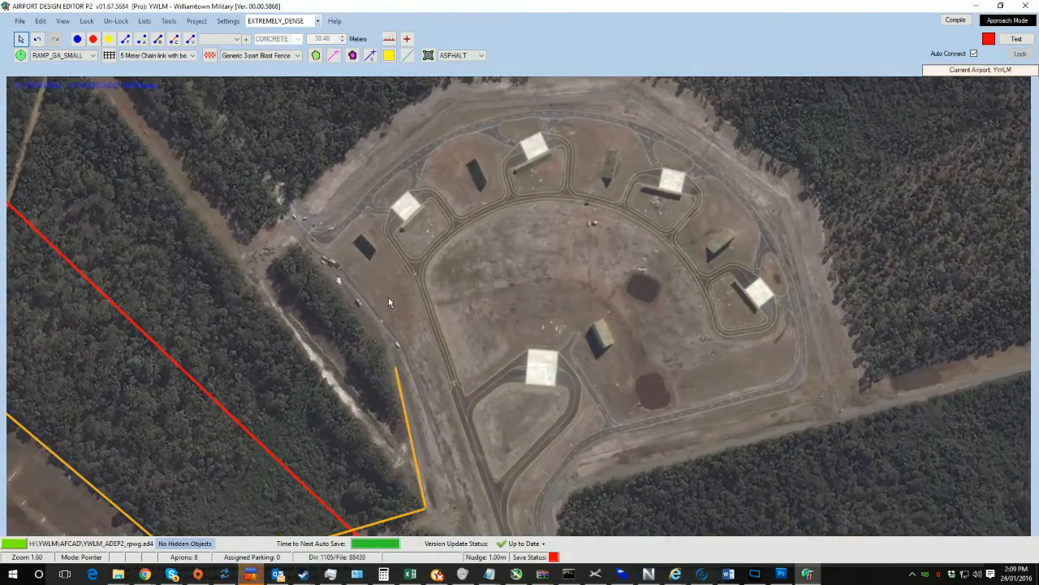
scroll(436, 376, "up", 3)
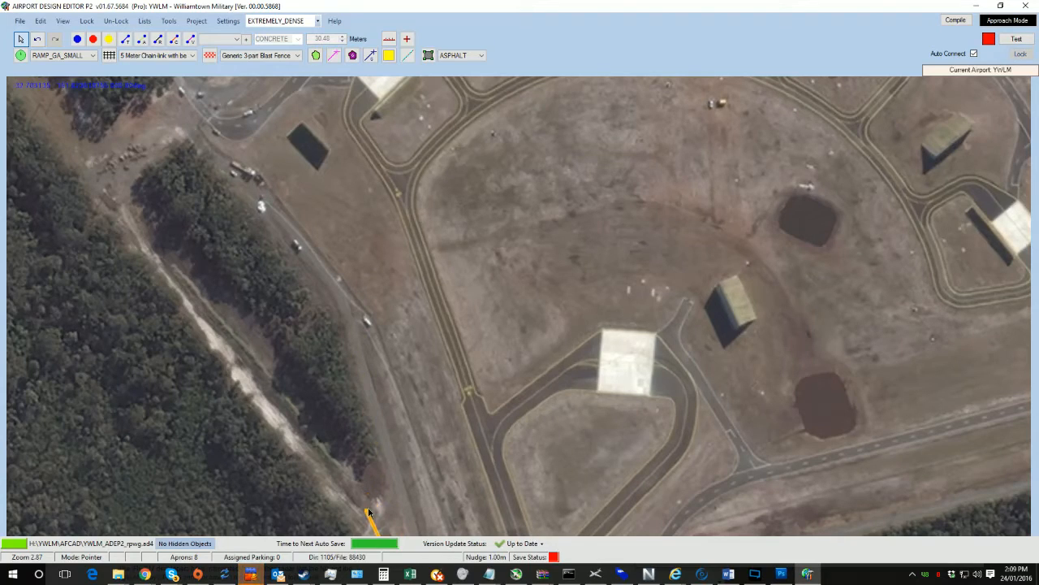
left_click_drag(387, 423, 352, 191)
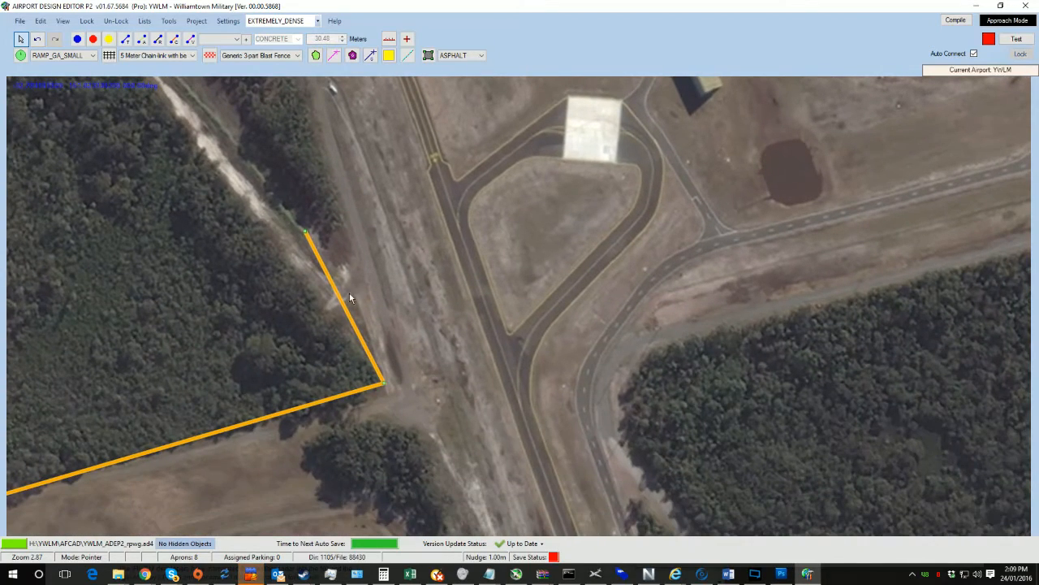
left_click_drag(304, 232, 202, 119)
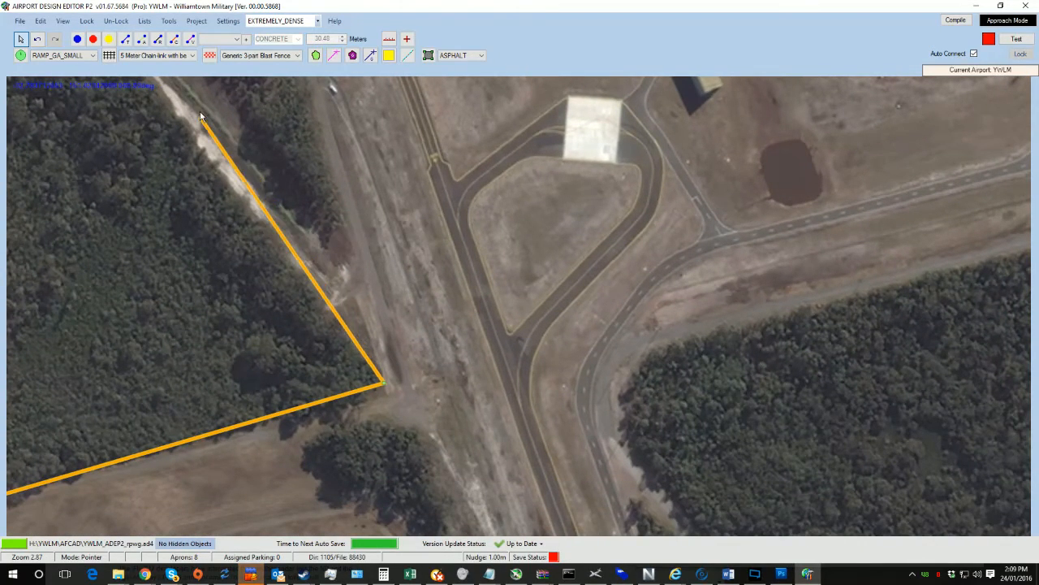
Step: Extend the fence northeast along the access road to the forest edge beside the ammunition area
left_click_drag(350, 228, 610, 494)
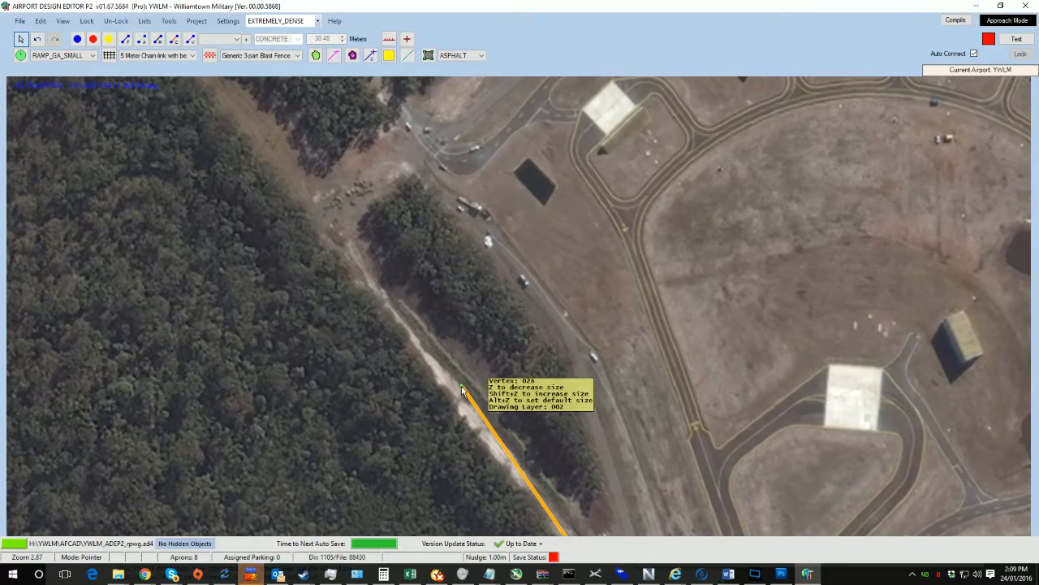
left_click_drag(462, 386, 455, 104)
left_click_drag(483, 172, 549, 329)
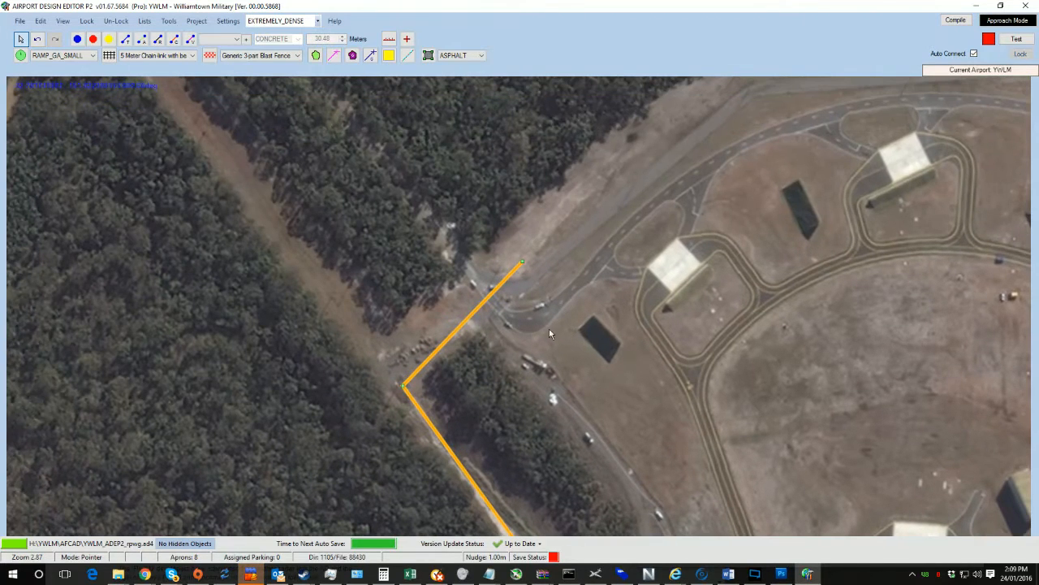
left_click_drag(403, 385, 394, 377)
left_click_drag(522, 262, 508, 301)
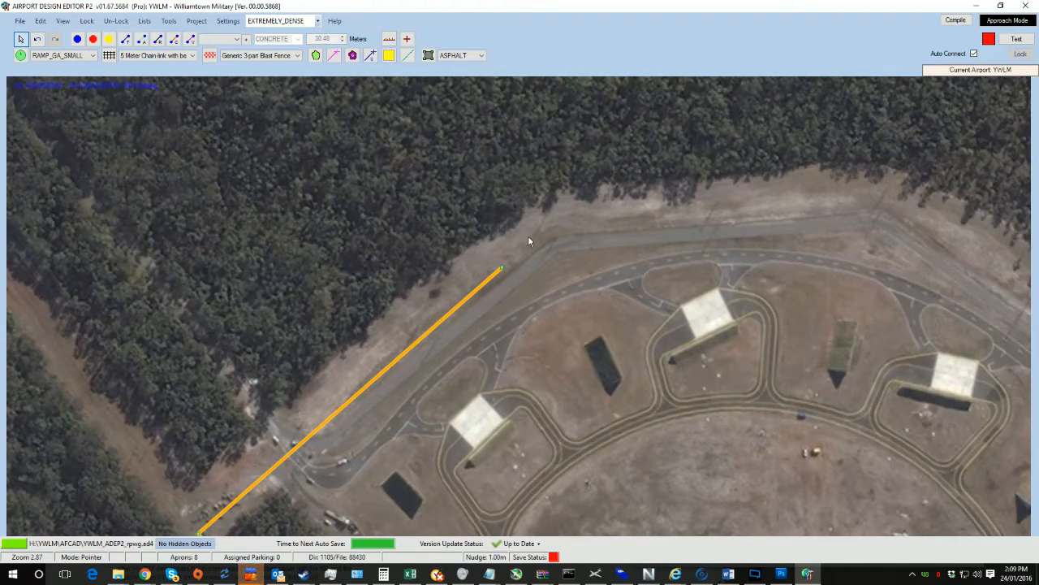
left_click_drag(501, 265, 552, 213)
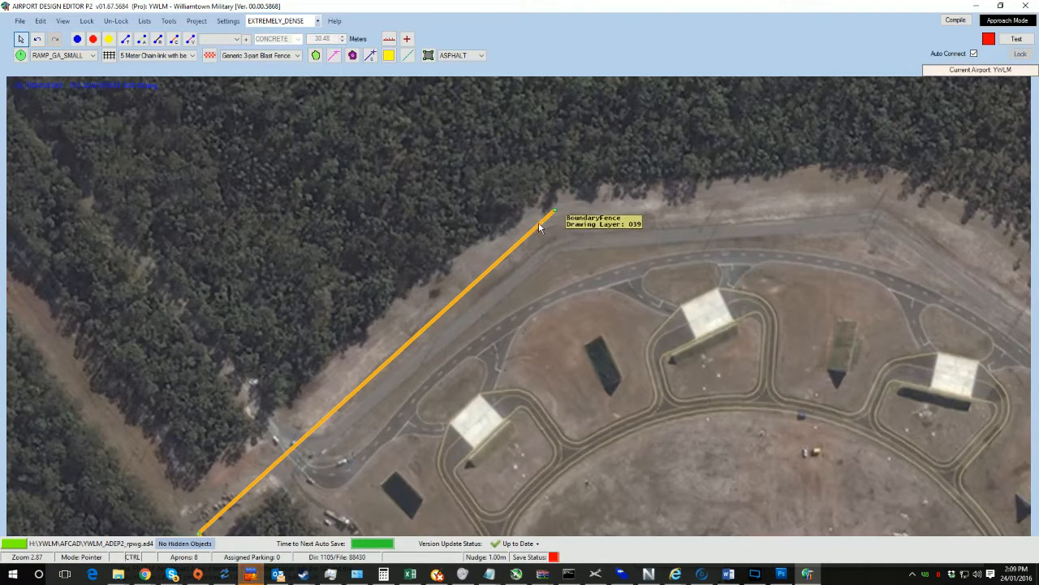
Step: Continue the fence east along the northern perimeter road, then southeast around the ammunition area
key("ctrl")
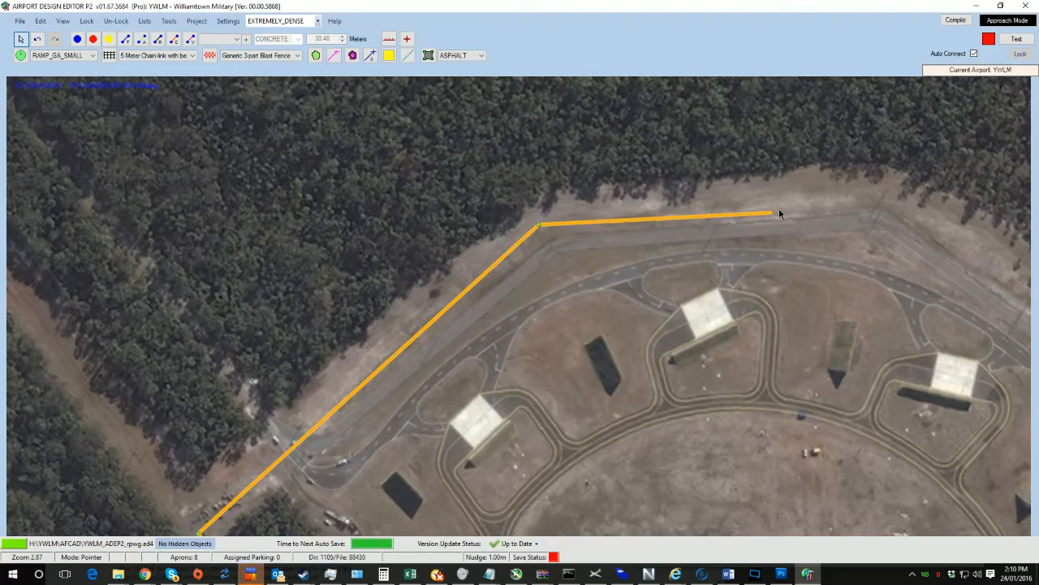
left_click(889, 193)
left_click_drag(811, 234, 398, 301)
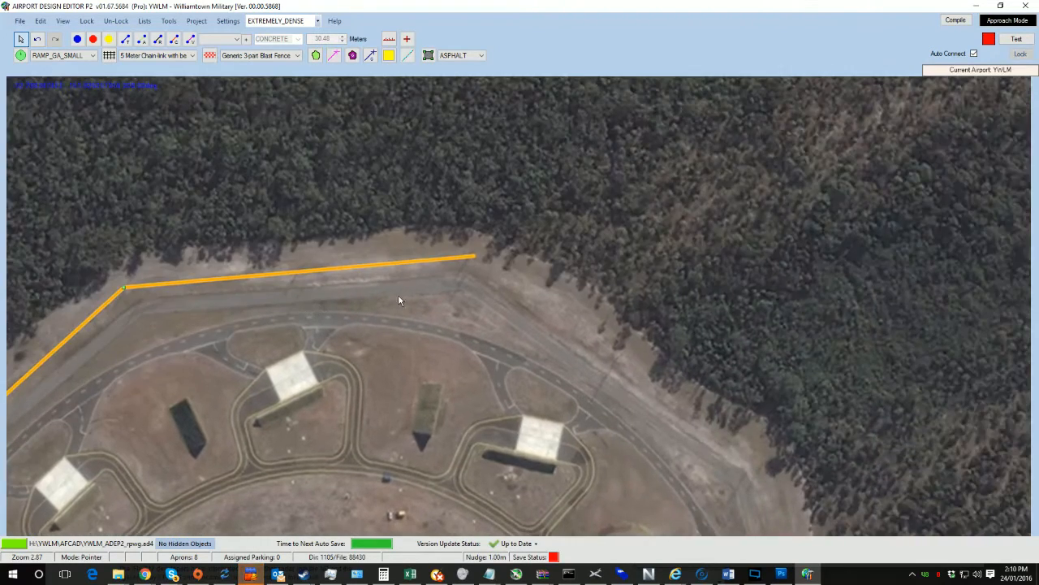
mouse_move(474, 258)
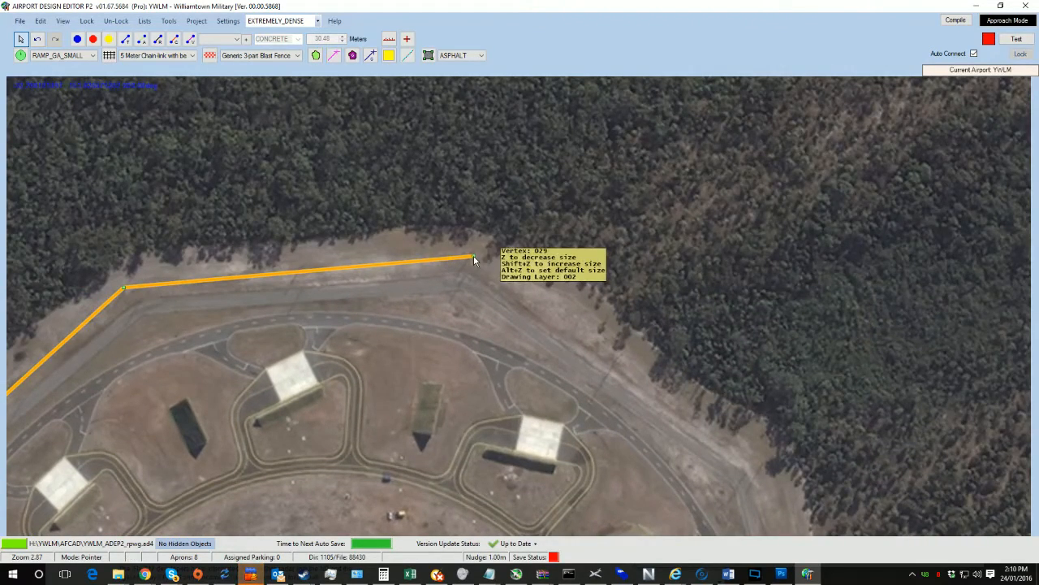
left_click_drag(601, 327, 767, 459)
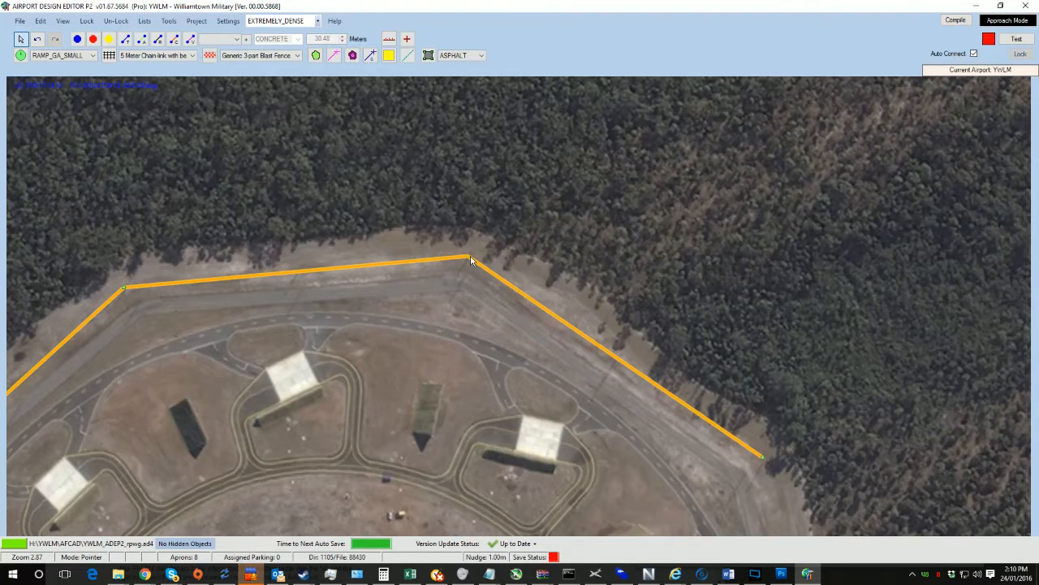
Step: Extend the fence south along the eastern side of the ammunition area and adjust its corner
left_click_drag(553, 253, 345, 89)
mouse_move(531, 288)
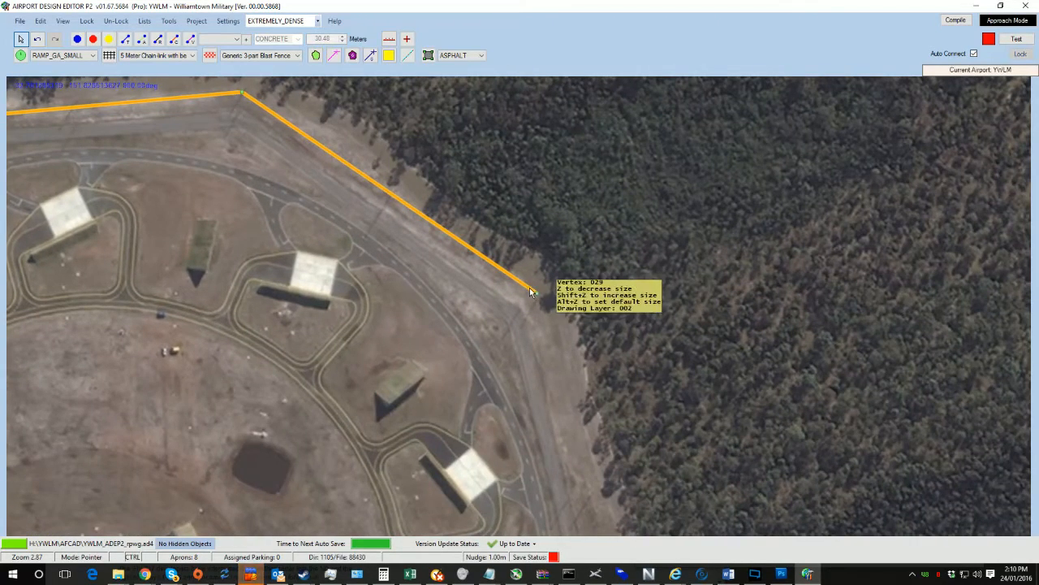
left_click_drag(536, 291, 588, 507)
left_click_drag(609, 462, 557, 384)
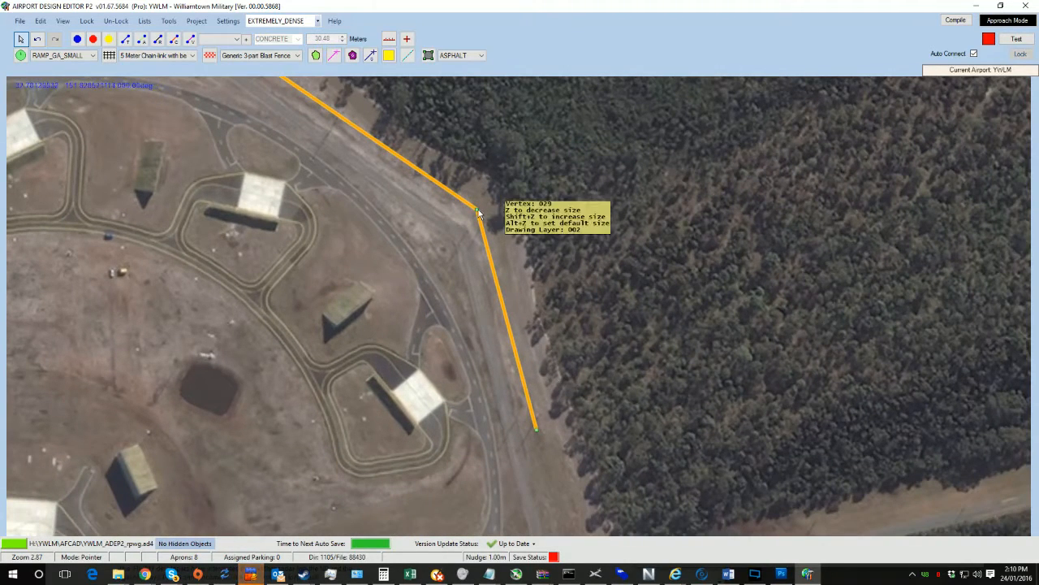
left_click_drag(479, 210, 485, 219)
left_click_drag(566, 329, 494, 175)
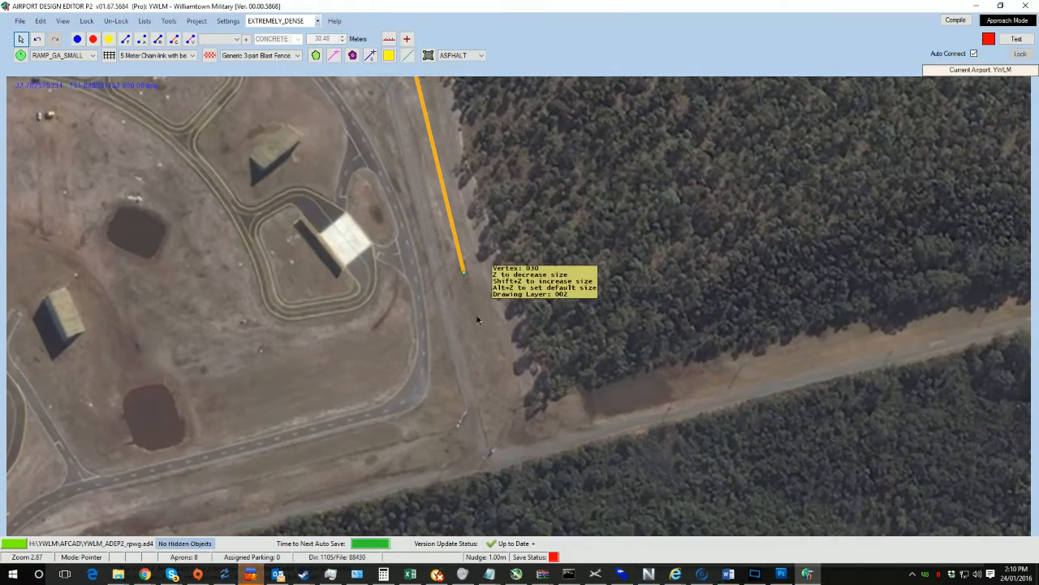
Step: Move the fence's end vertex south to the forest road below the ammunition area
left_click_drag(465, 274, 498, 473)
Step: Survey the forest roads and buildings east of the ammunition area on the imagery
scroll(613, 385, "down", 5)
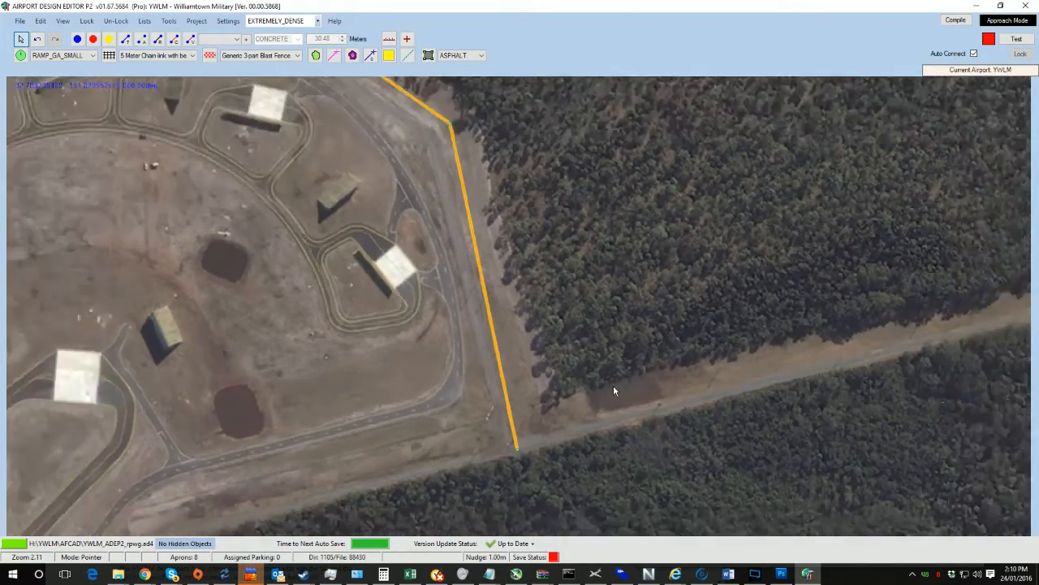
left_click_drag(630, 383, 563, 239)
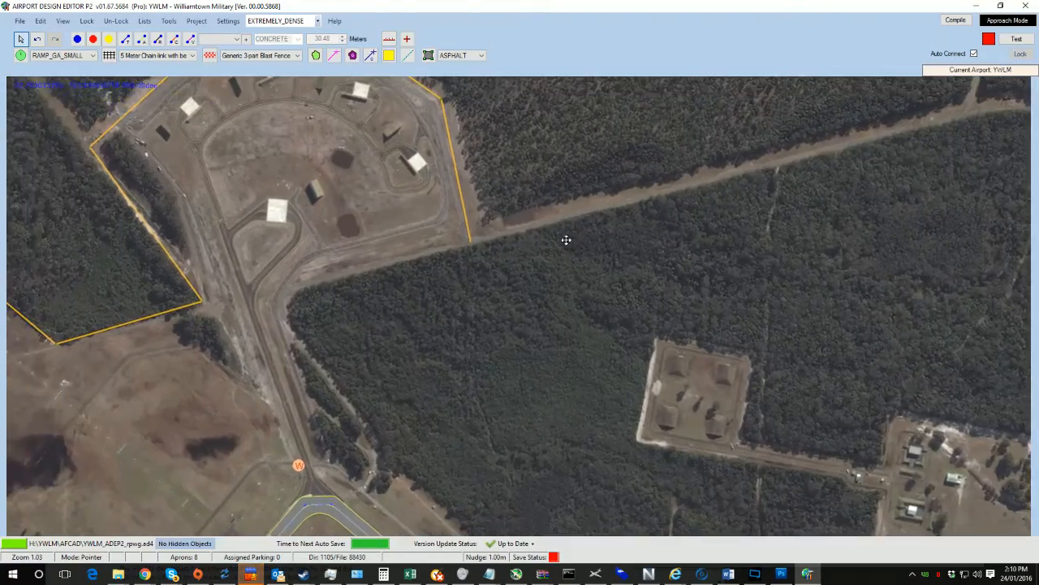
scroll(712, 257, "down", 1)
left_click_drag(755, 263, 337, 307)
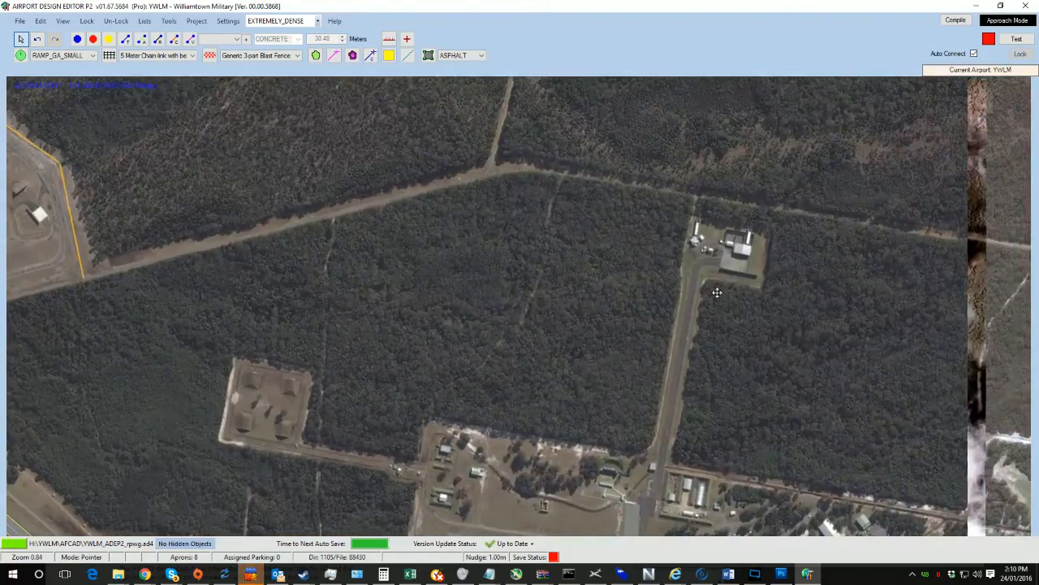
left_click_drag(718, 291, 319, 292)
left_click_drag(648, 293, 1016, 199)
left_click_drag(721, 326, 1038, 455)
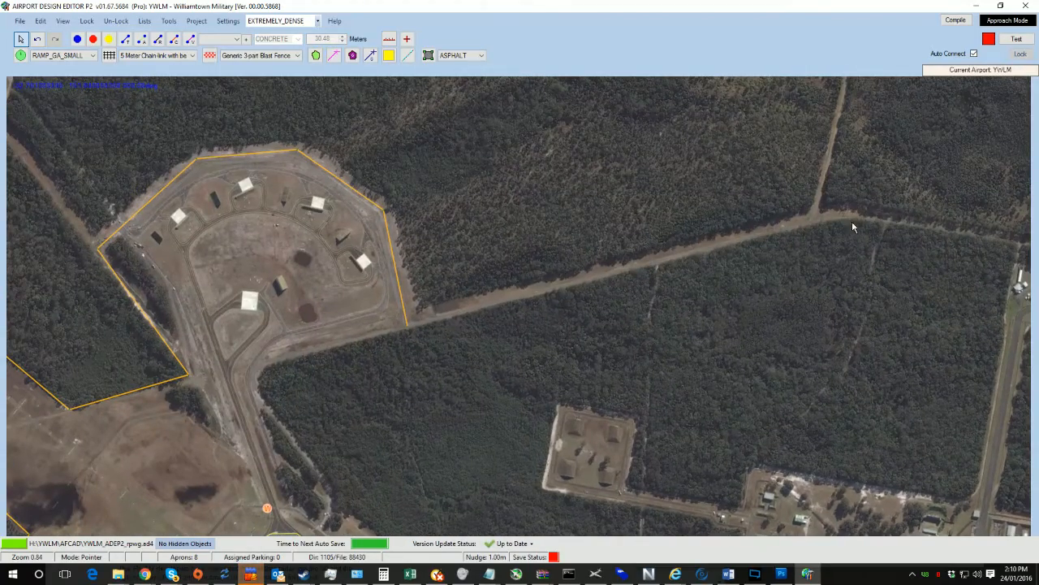
scroll(431, 301, "up", 5)
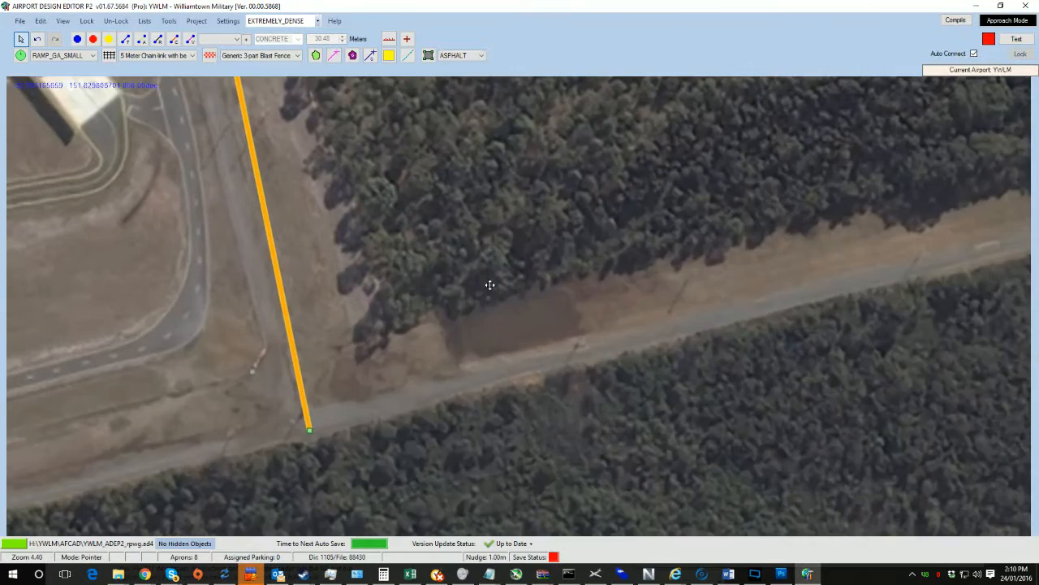
Step: Fine-tune the fence's end vertex position at the edge of the forest road
left_click_drag(489, 285, 708, 253)
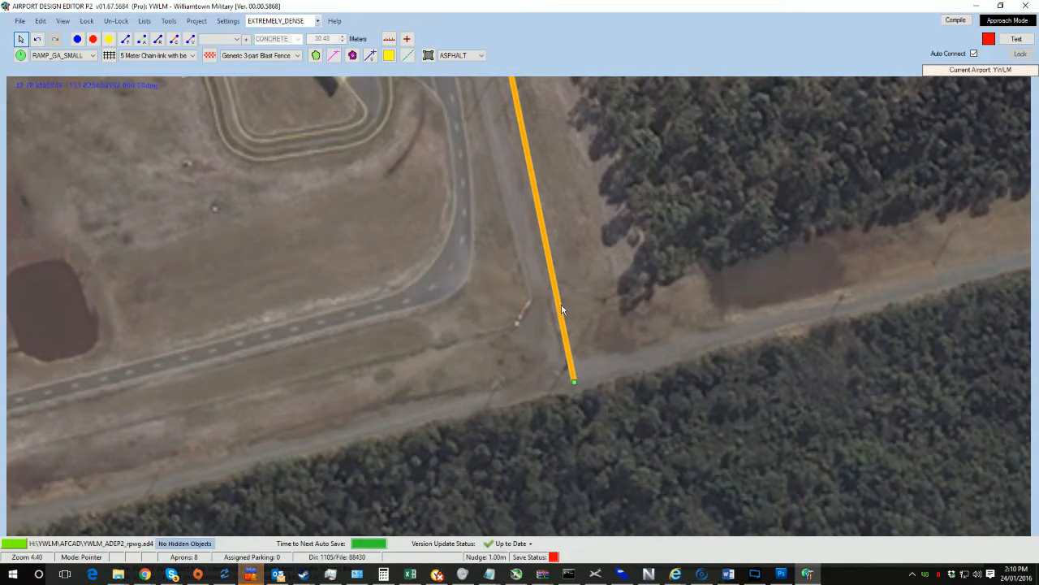
left_click_drag(574, 381, 565, 347)
scroll(542, 299, "down", 3)
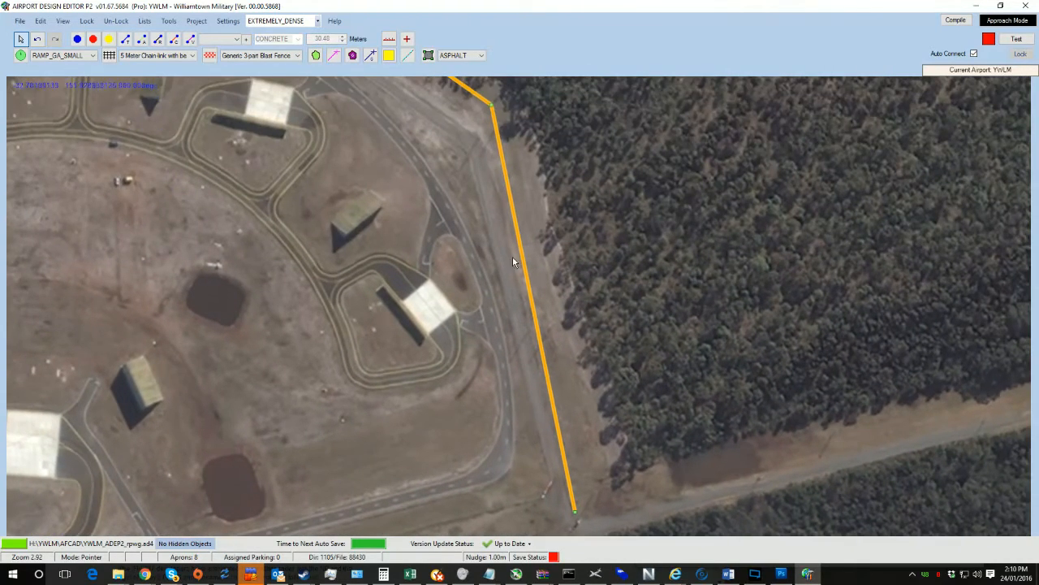
left_click_drag(512, 257, 467, 161)
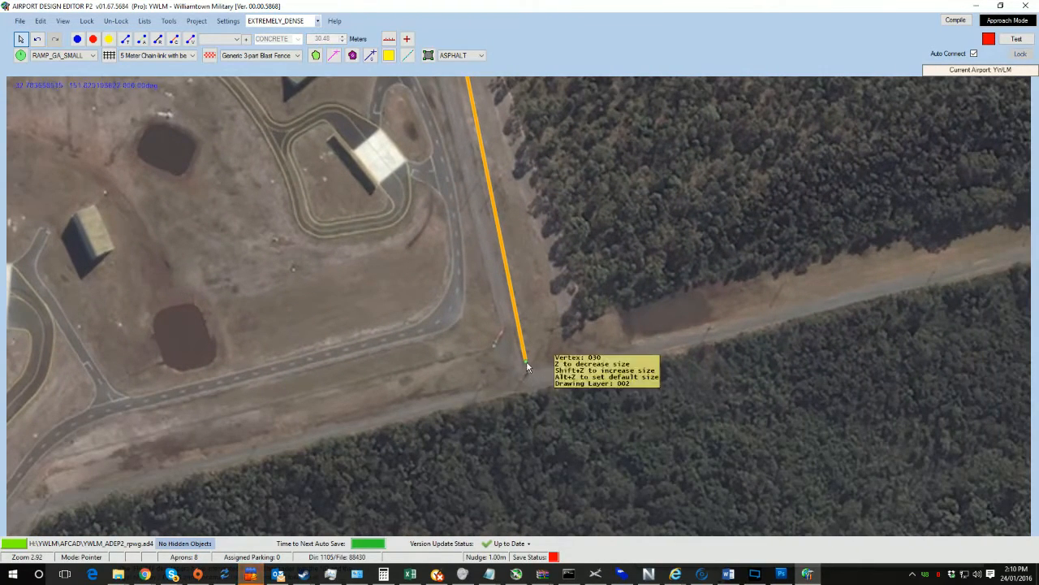
left_click_drag(527, 362, 501, 333)
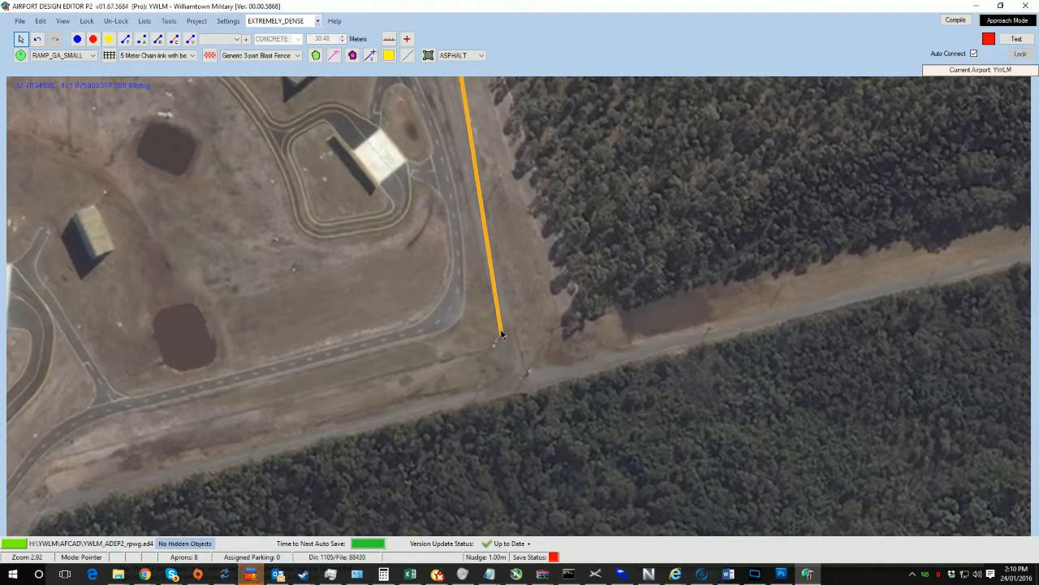
Step: Adjust the fence's corner vertices around the ammunition area to follow its perimeter track
left_click_drag(514, 223, 568, 357)
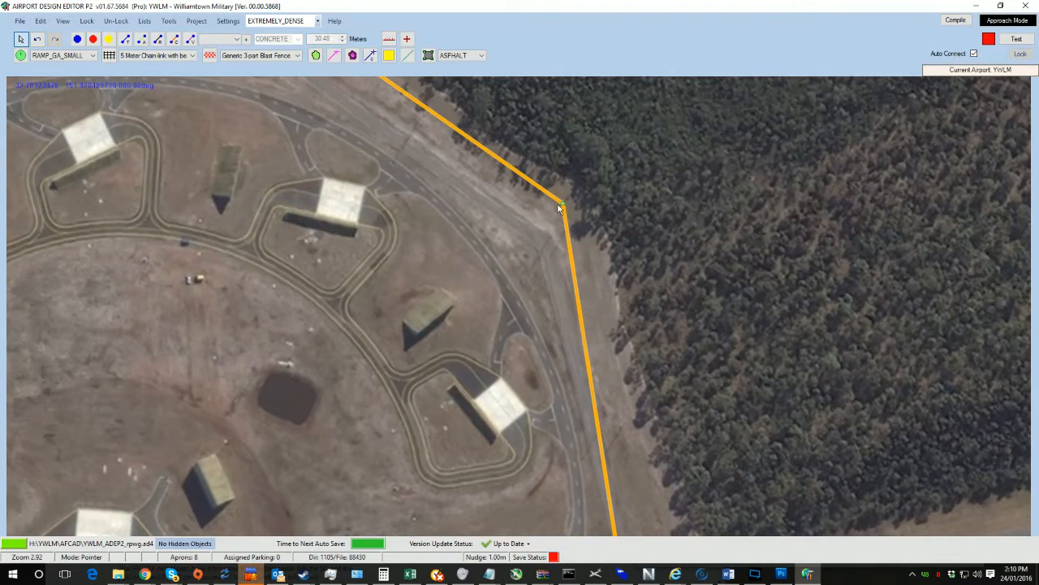
left_click_drag(558, 208, 534, 260)
left_click_drag(406, 200, 648, 396)
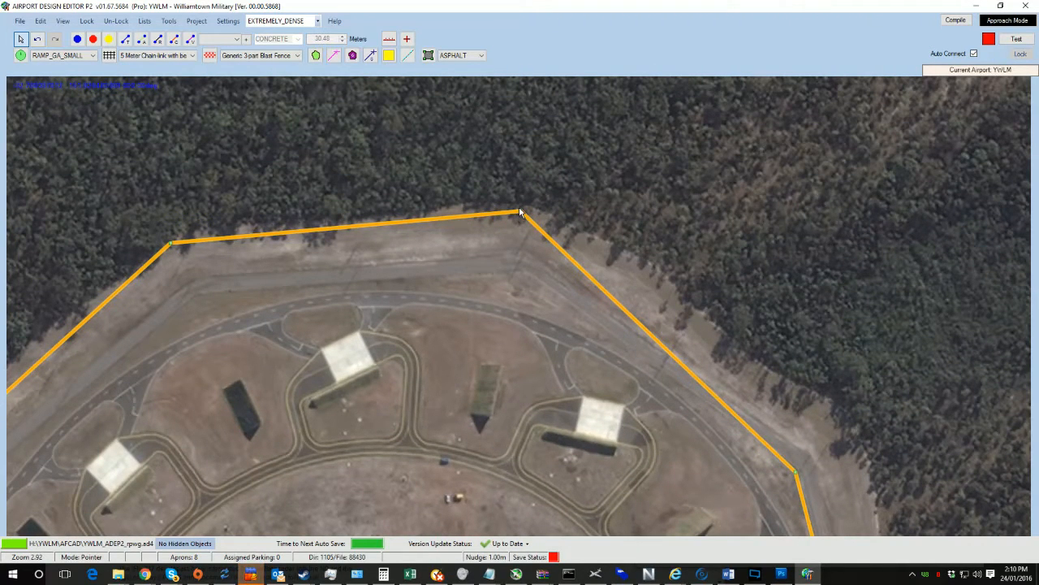
left_click_drag(520, 213, 513, 272)
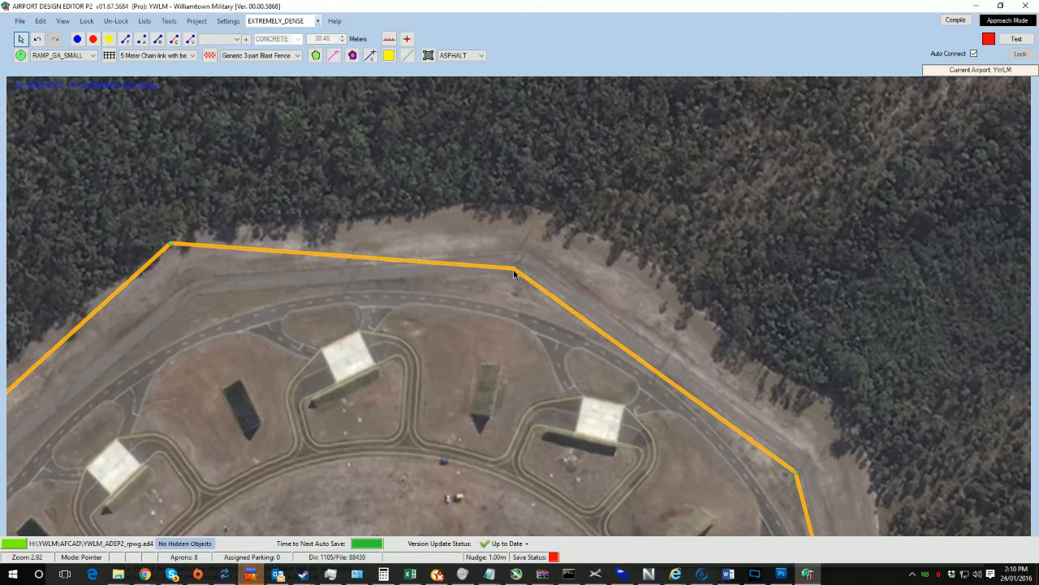
left_click_drag(210, 276, 435, 253)
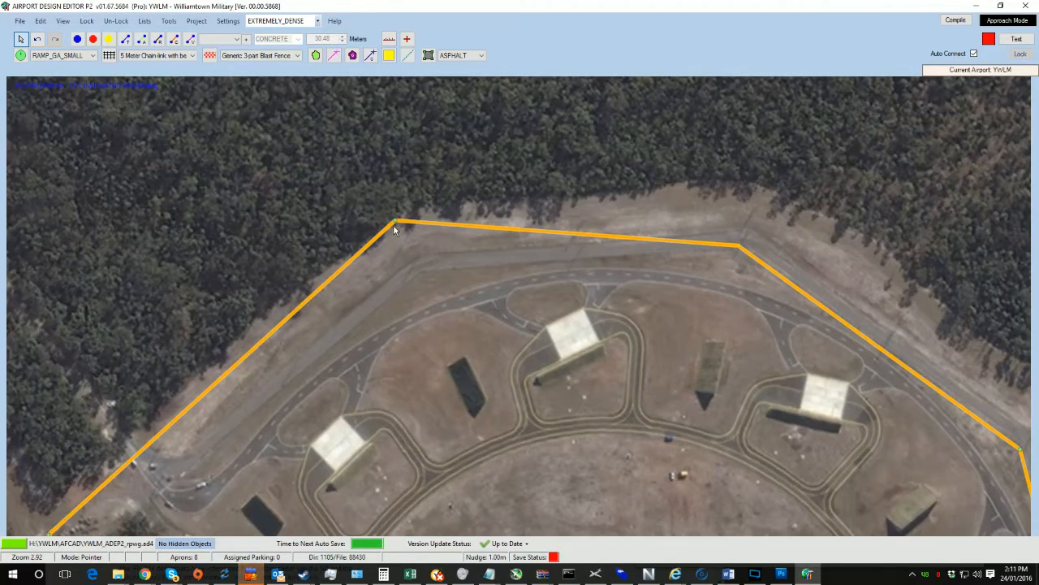
left_click_drag(393, 224, 423, 275)
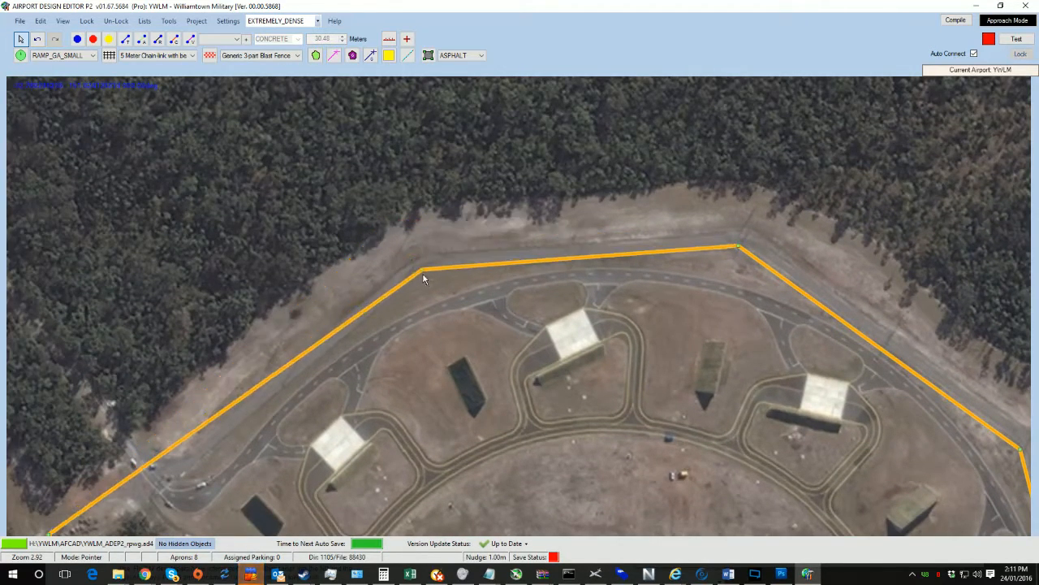
left_click_drag(358, 376, 460, 147)
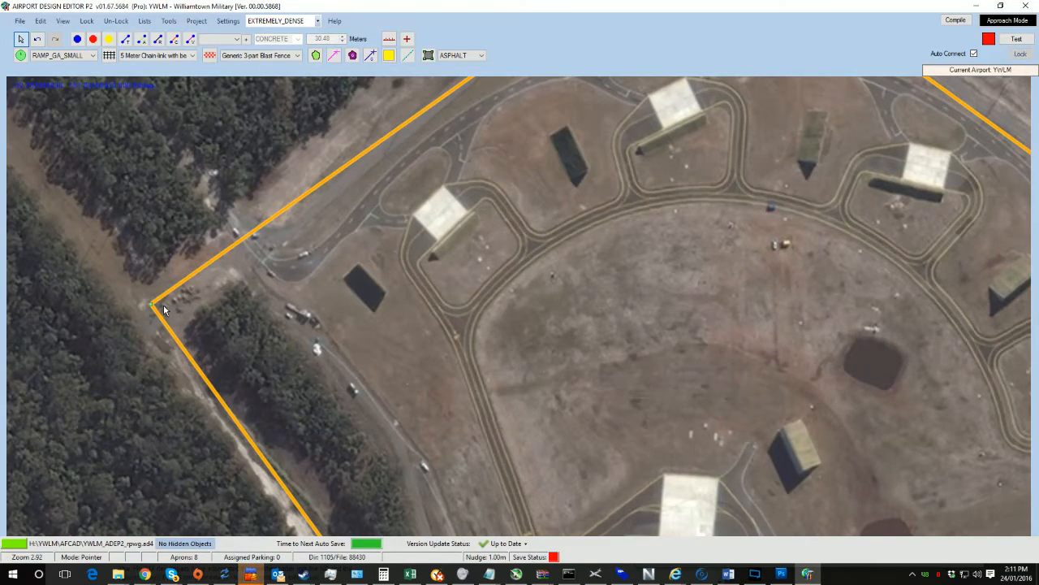
left_click_drag(154, 306, 254, 271)
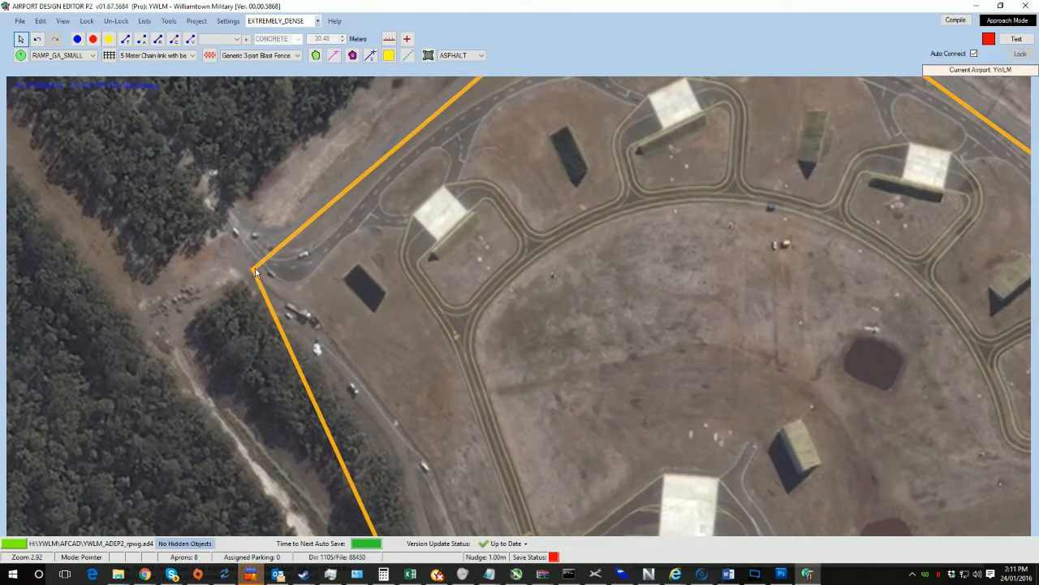
Step: Move the fence's southern corner at the forest edge onto the access road
left_click_drag(437, 521, 434, 122)
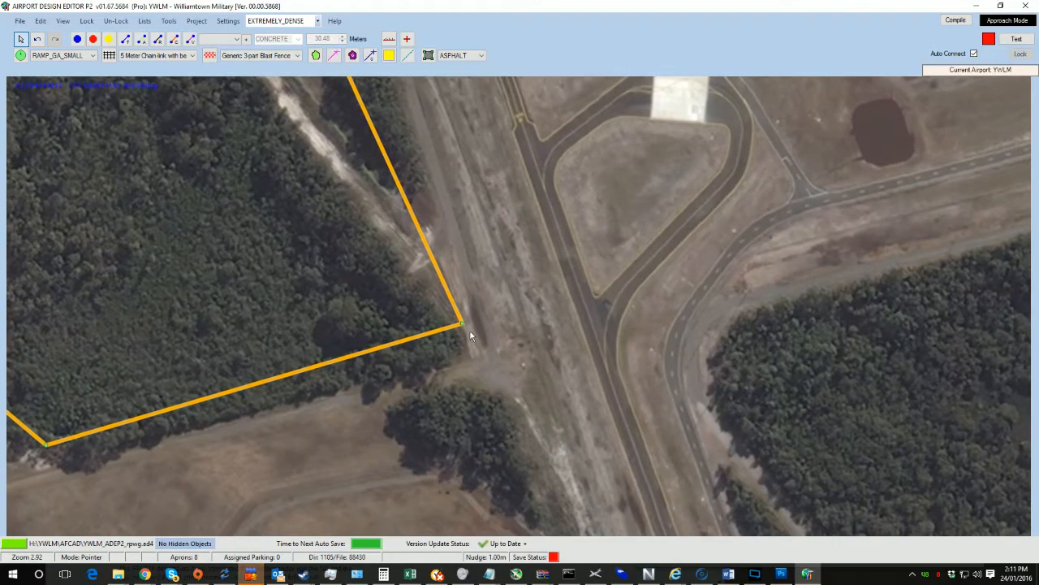
left_click_drag(479, 348, 414, 115)
left_click_drag(550, 291, 710, 256)
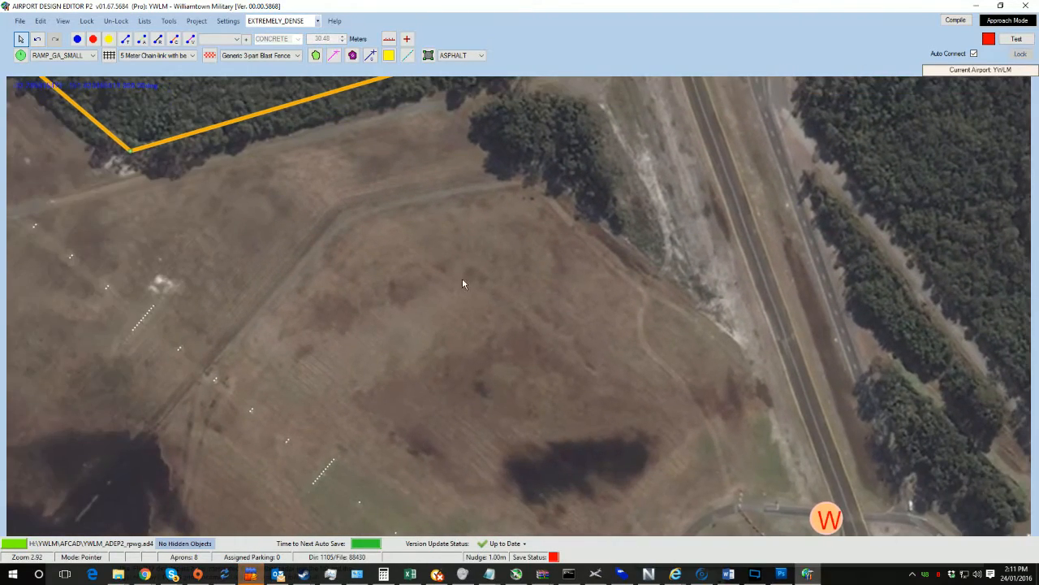
left_click_drag(463, 284, 457, 359)
left_click_drag(643, 287, 656, 436)
left_click_drag(555, 261, 626, 286)
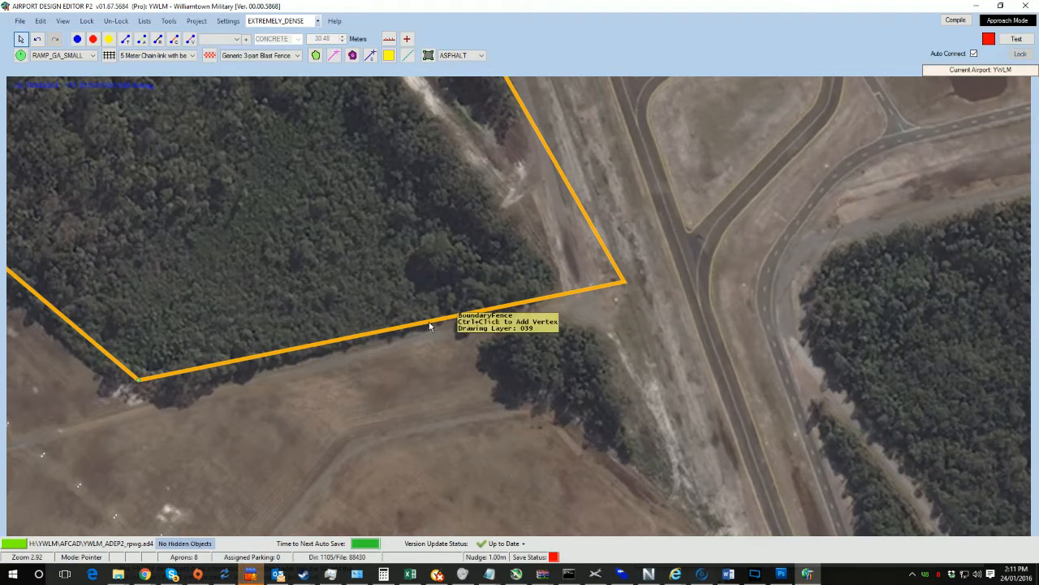
left_click_drag(139, 380, 151, 410)
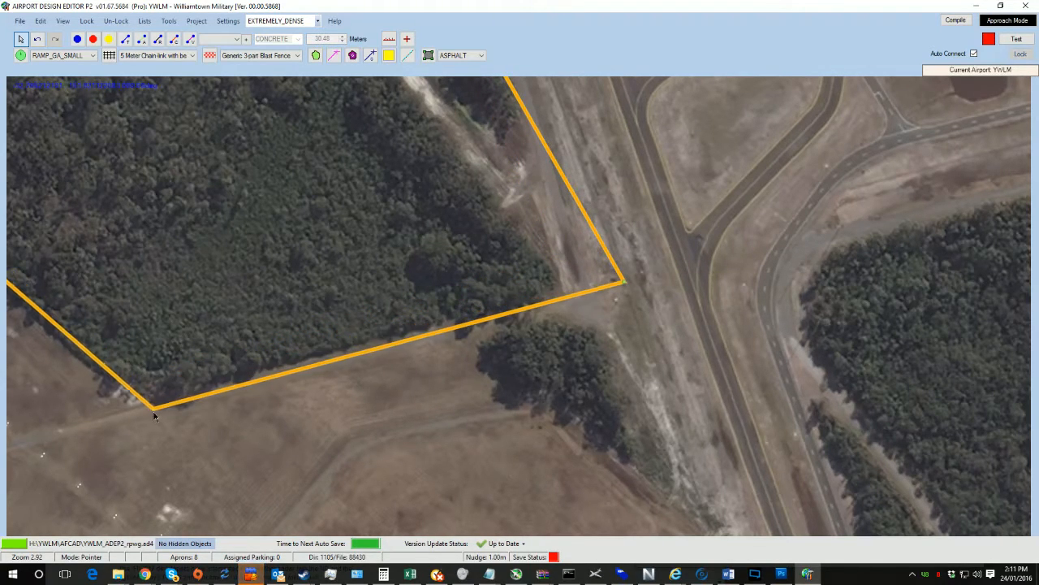
Step: Add a vertex at the fence's end beside the forest road and extend the fence southwest along the road
scroll(273, 307, "down", 5)
left_click_drag(353, 264, 248, 362)
scroll(518, 332, "up", 3)
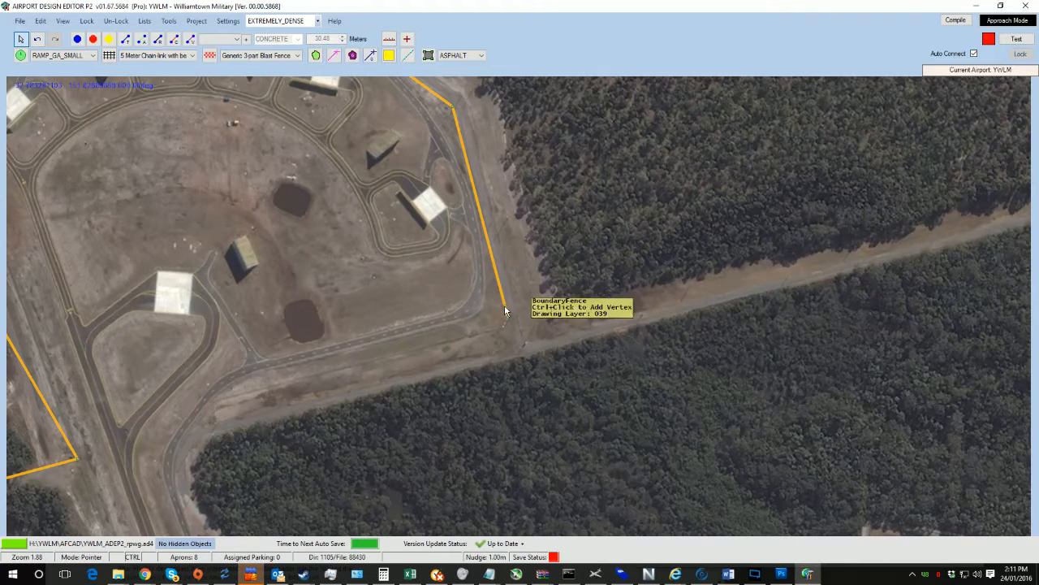
left_click(506, 308, "ctrl")
mouse_move(508, 317)
left_mouse_down()
mouse_move(498, 332)
mouse_move(508, 315)
left_mouse_up()
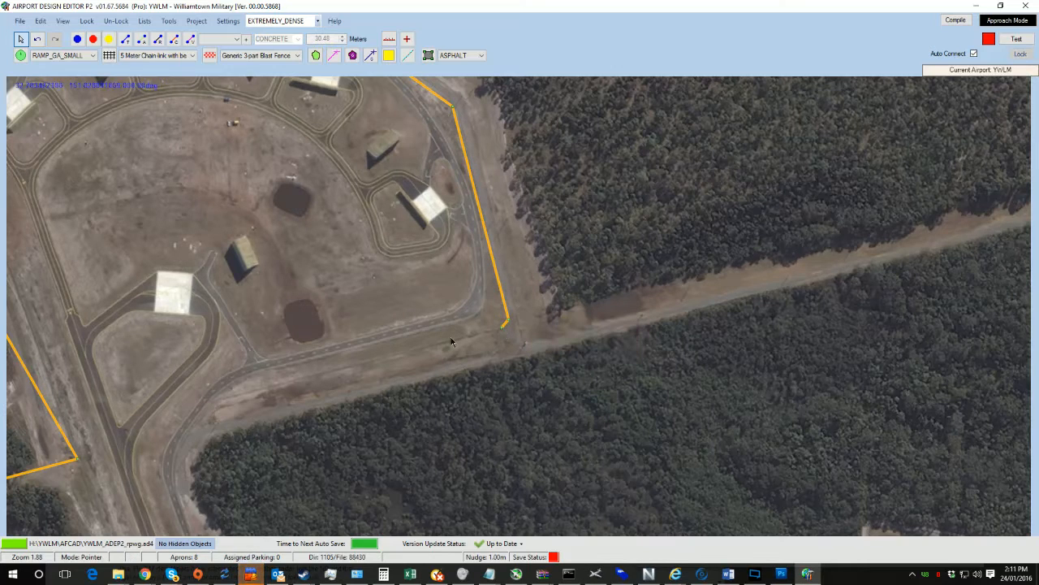
left_click_drag(502, 328, 494, 293)
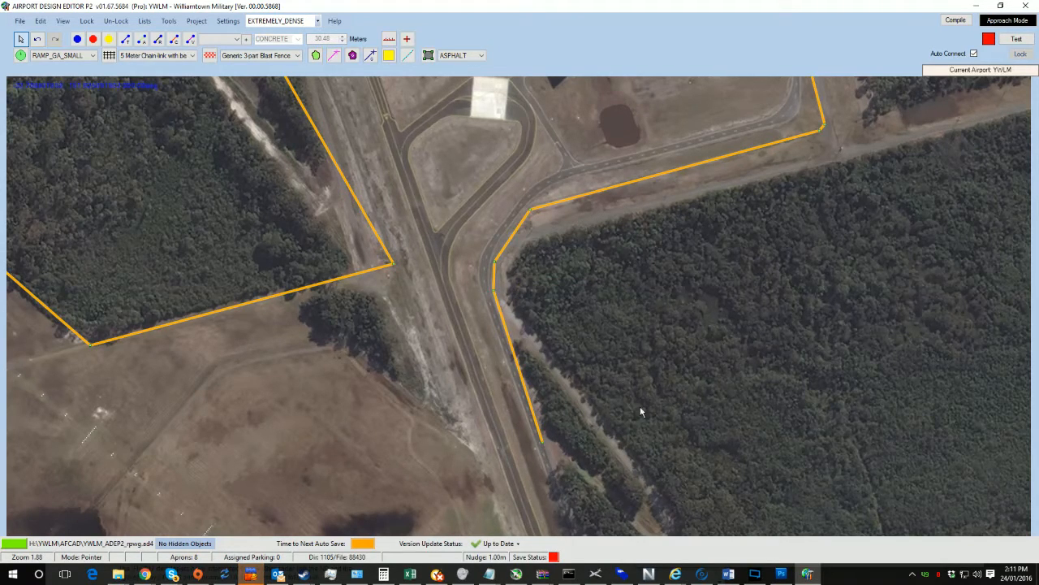
Step: Extend the fence southeast along the tree line beside the taxiway toward the road junction
left_click_drag(640, 413, 472, 200)
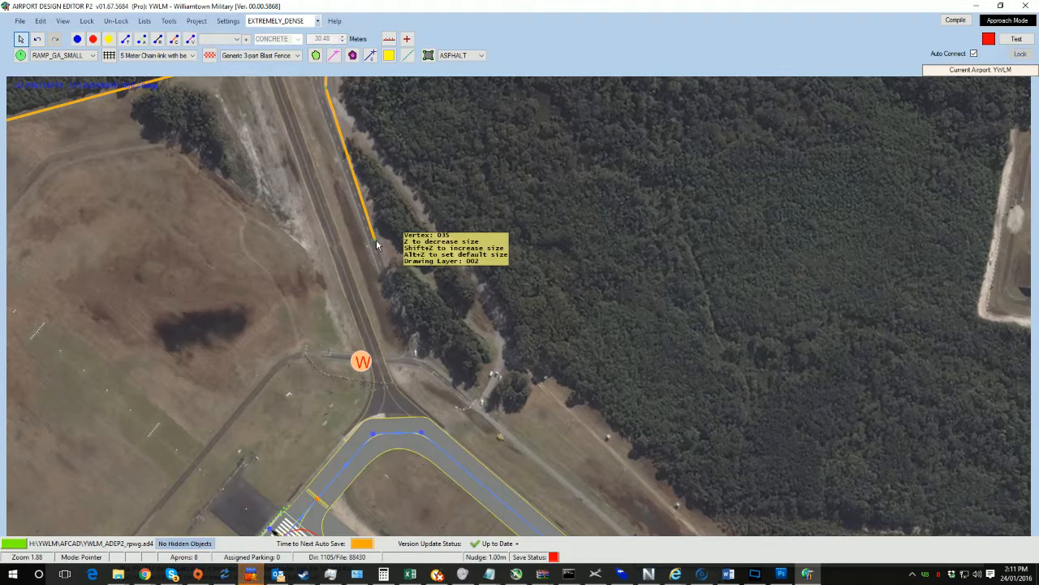
left_click_drag(377, 245, 509, 351)
left_click(509, 315, "ctrl")
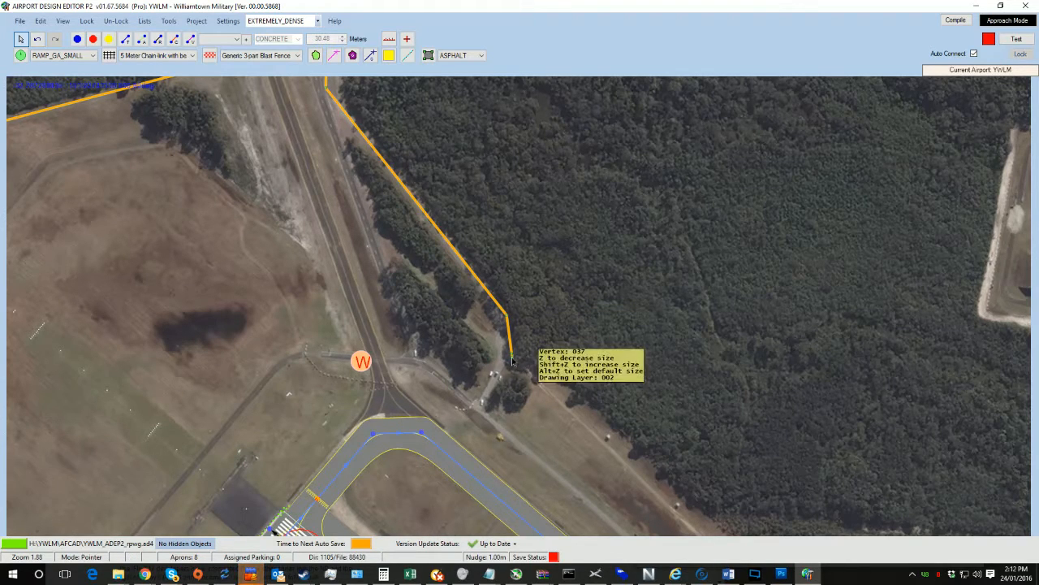
left_click_drag(687, 494, 419, 259)
left_click_drag(374, 223, 459, 303)
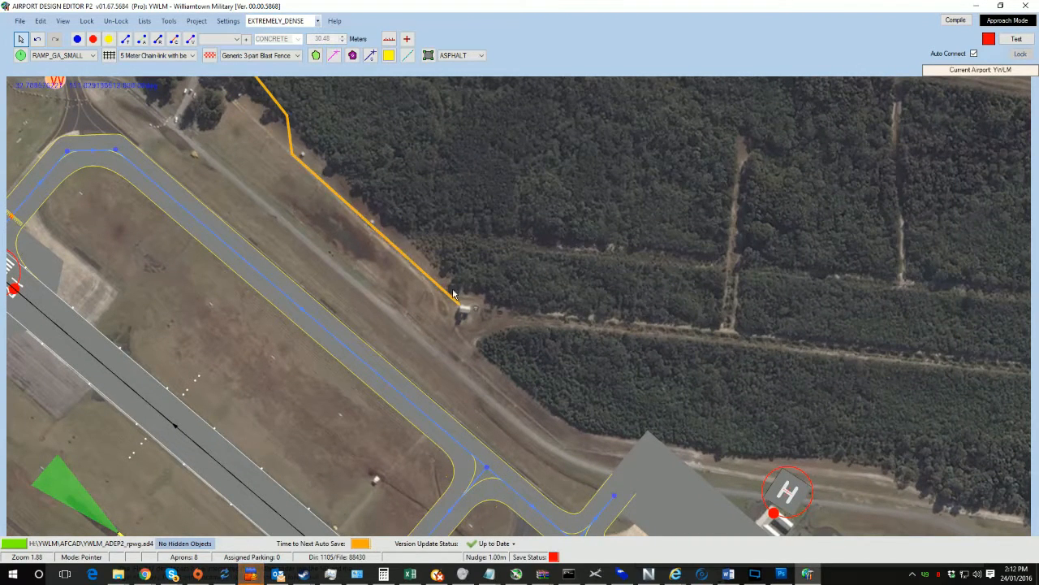
key("ctrl+z")
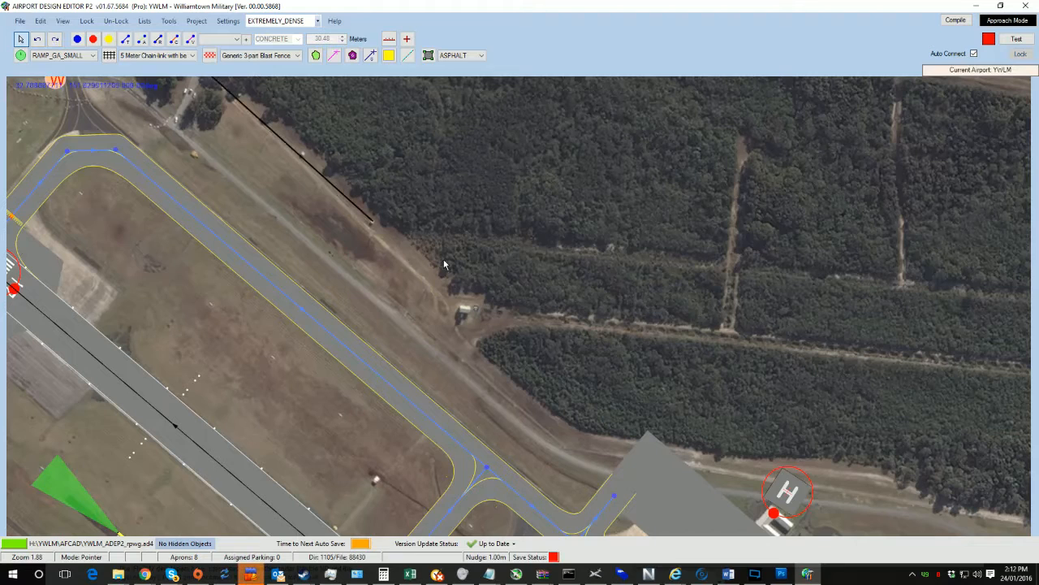
Step: Extend the fence's end southeast to the small shed at the forest road
left_click(373, 220)
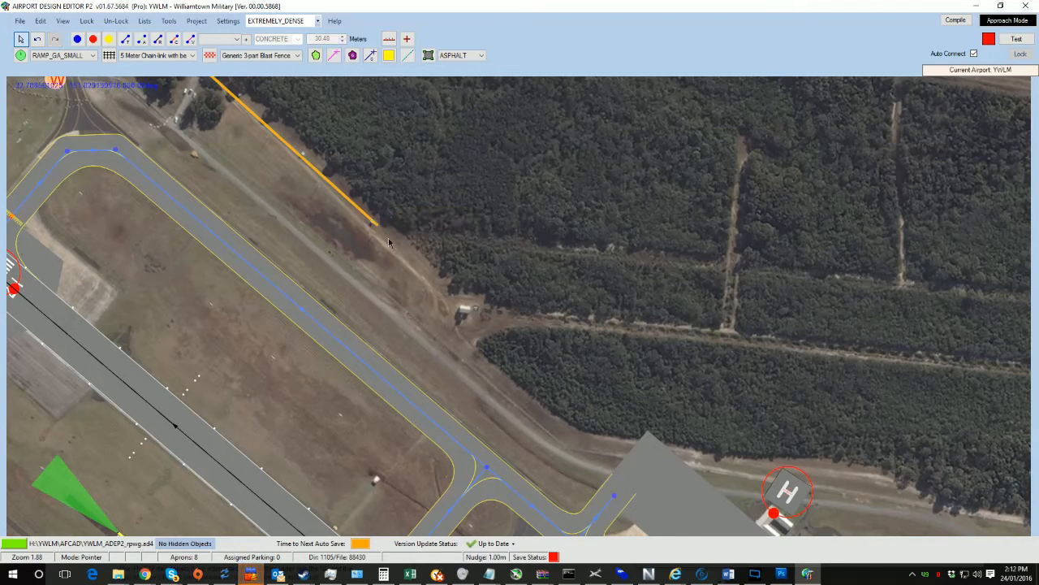
left_click_drag(389, 242, 474, 317)
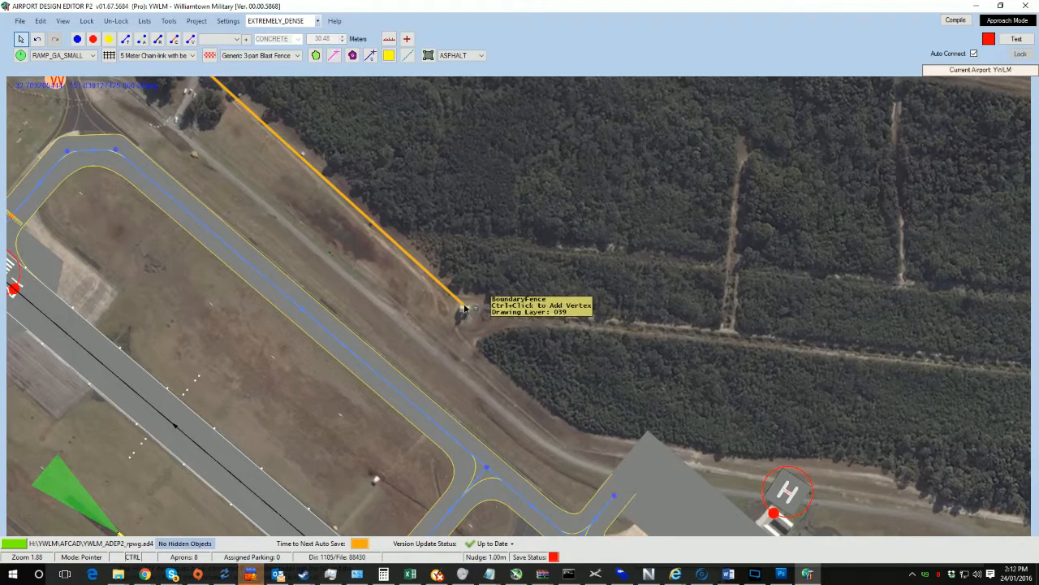
left_click(465, 307, "ctrl")
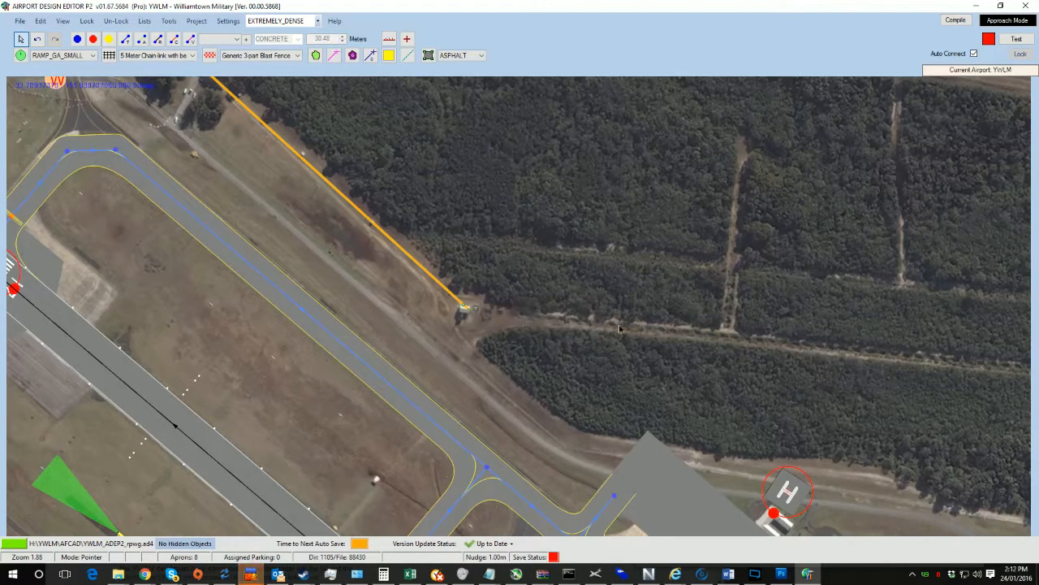
Step: Extend the fence east along the forest road to the track, then north up the track
left_click_drag(619, 325, 811, 348)
right_click_drag(851, 352, 274, 277)
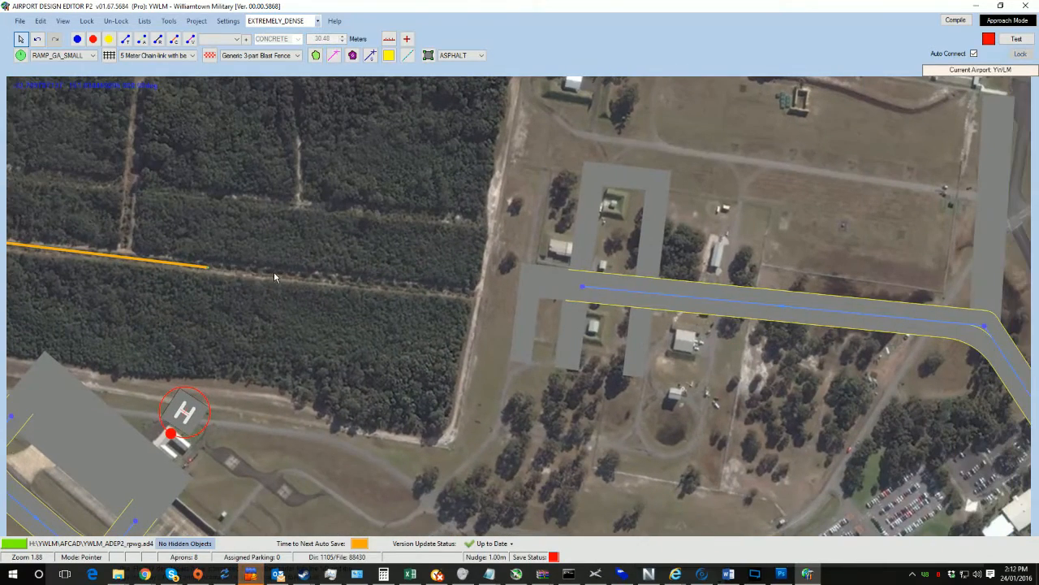
left_click_drag(208, 268, 476, 296)
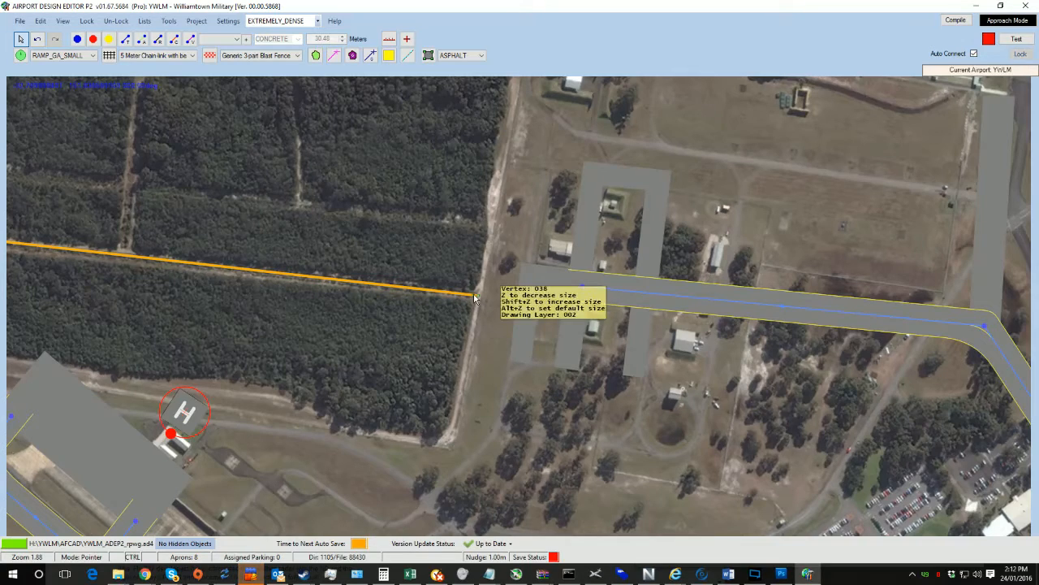
left_click(505, 179)
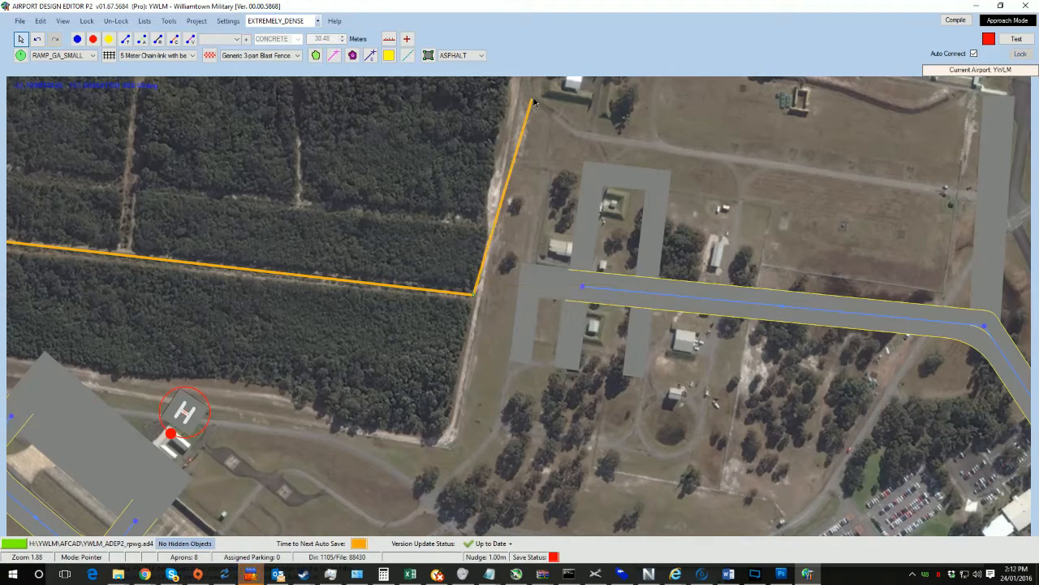
Step: Continue the fence north and then northwest toward the buildings beside the forest road
left_click_drag(524, 114, 431, 341)
left_click(495, 364, "ctrl")
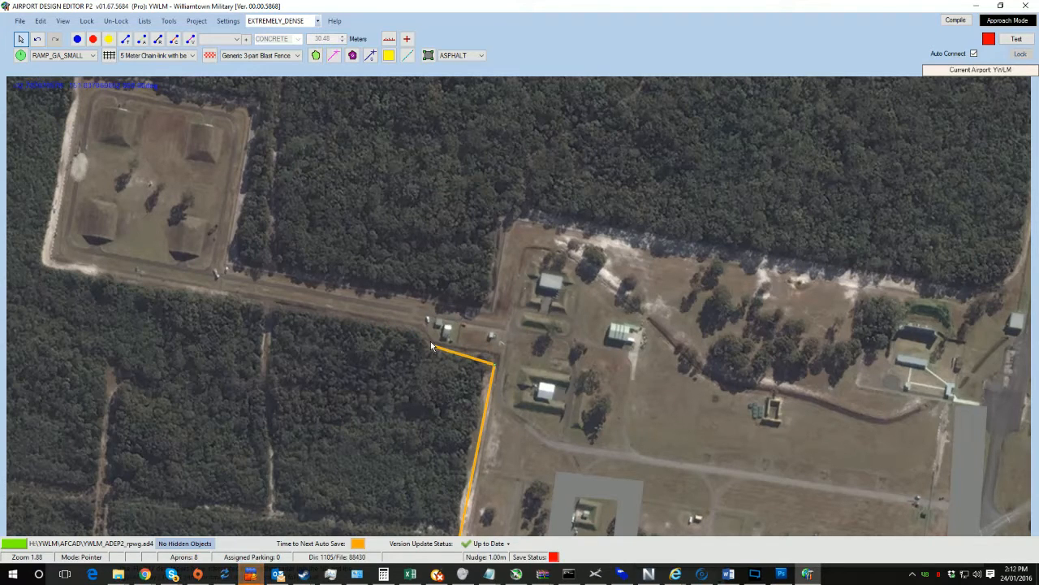
left_click_drag(494, 364, 496, 360)
left_click(443, 347, "ctrl")
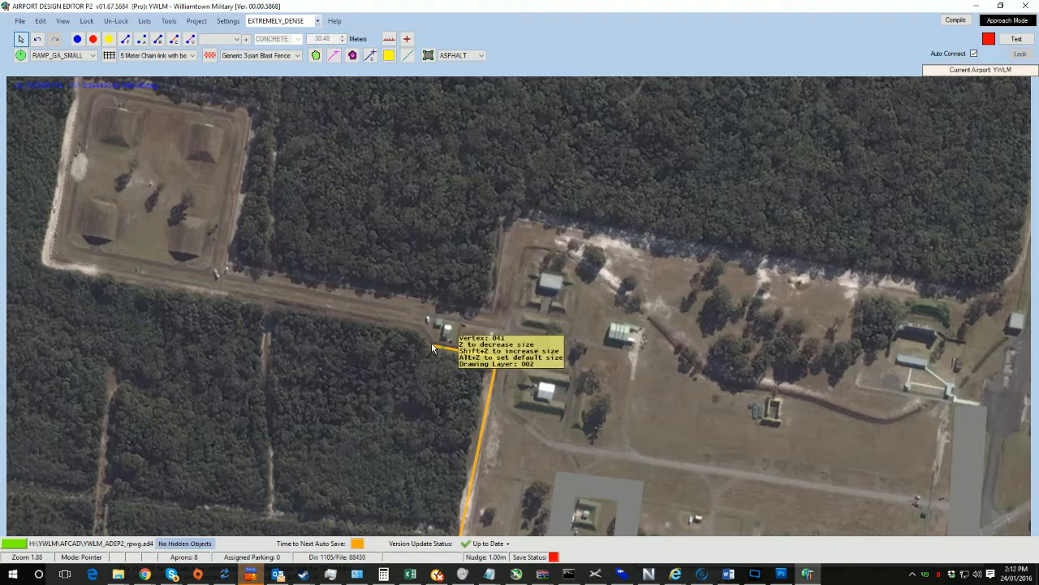
Step: Extend the fence west along the road from the buildings to the southwest corner of the bunker compound
mouse_move(431, 344)
left_mouse_down()
mouse_move(419, 321)
mouse_move(440, 347)
left_mouse_up()
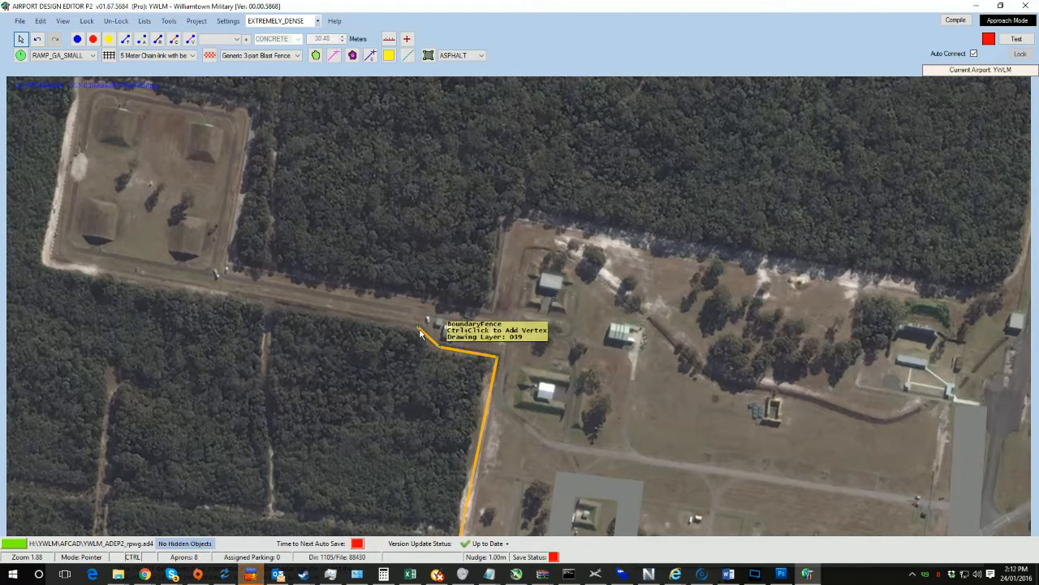
left_click_drag(419, 330, 47, 267)
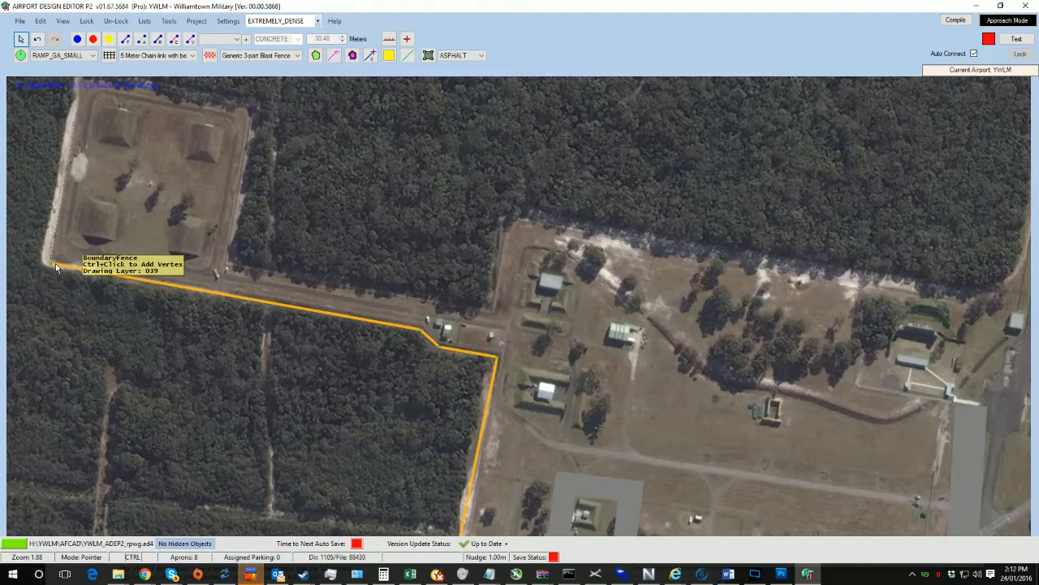
Step: Run the fence north up the bunker compound's west side and adjust its southwest corner
left_click_drag(50, 265, 84, 116)
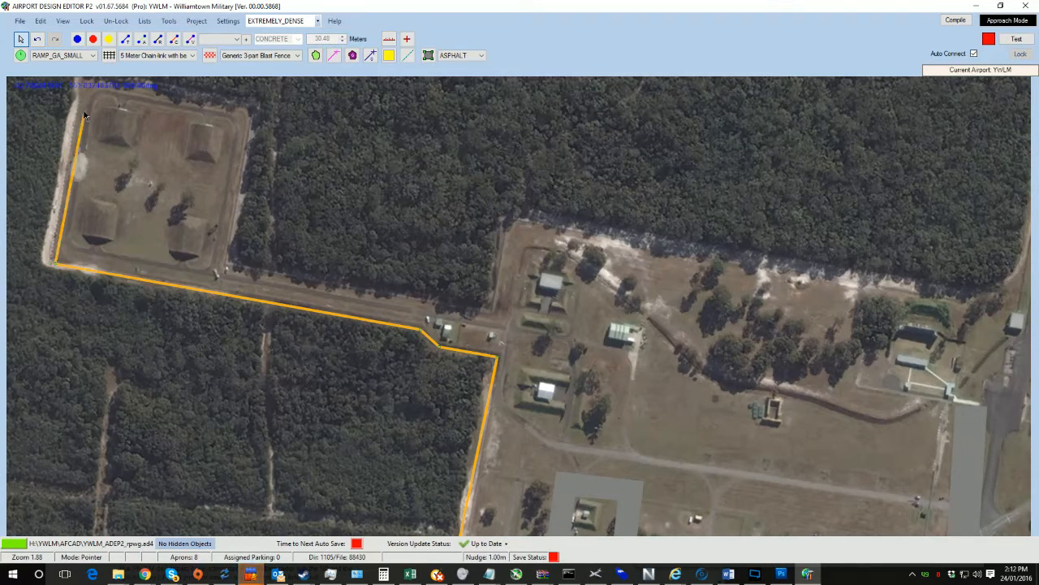
left_click_drag(97, 213, 204, 319)
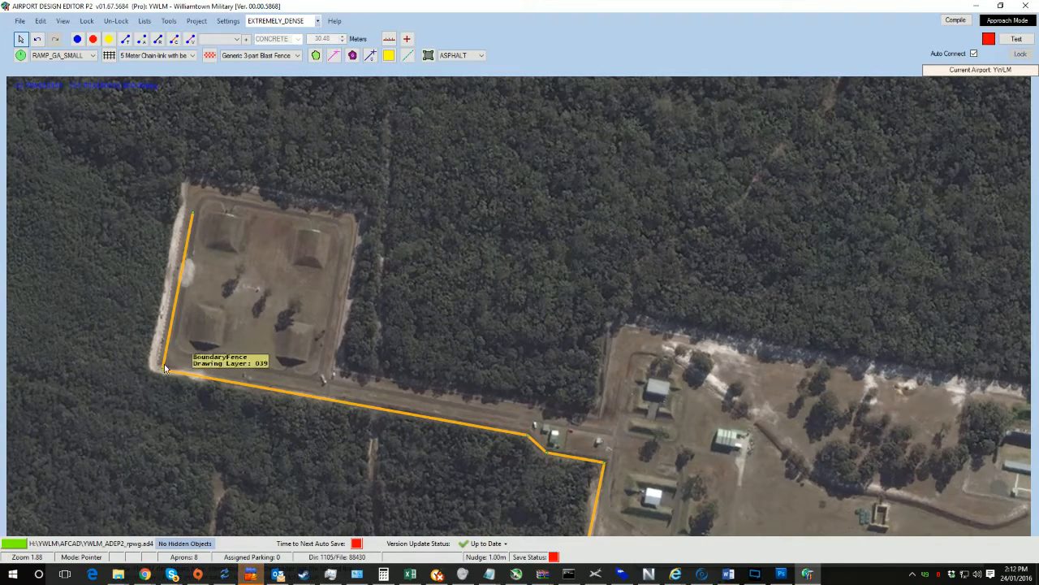
left_click_drag(161, 373, 154, 366)
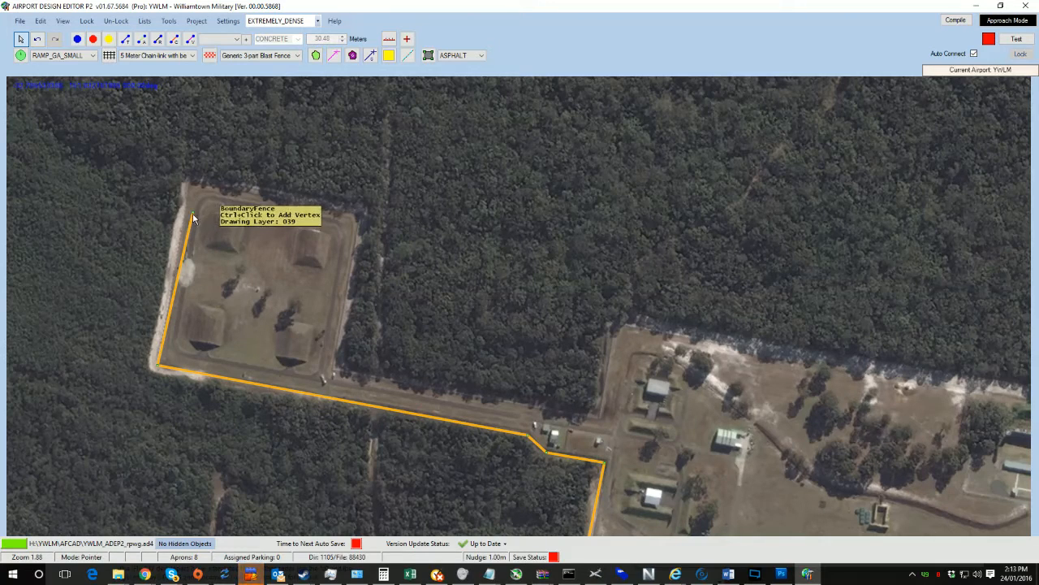
Step: Trace the fence along the bunker compound's north side and down its east side, adjusting both corners
left_click_drag(192, 213, 351, 216)
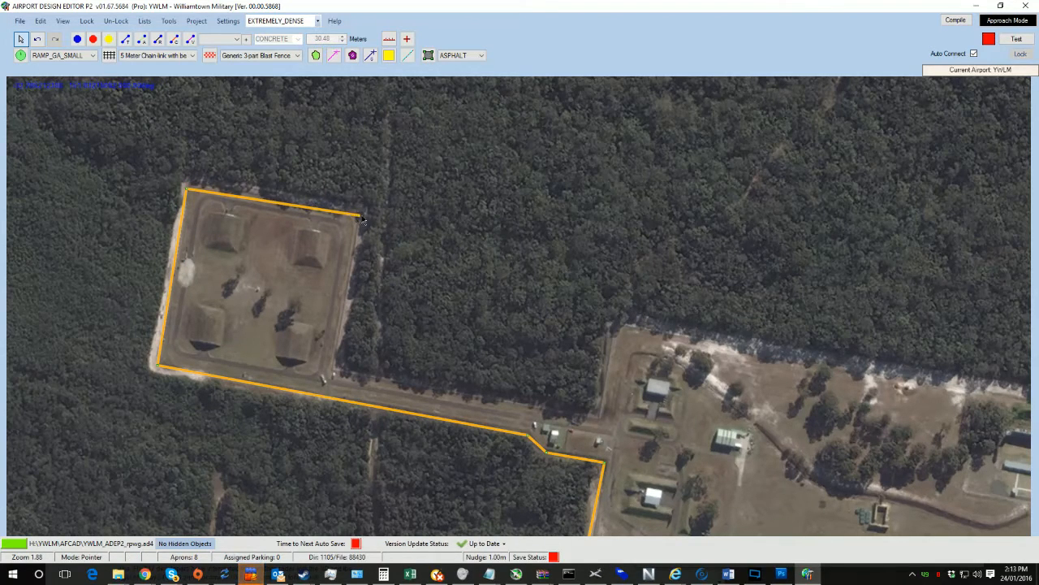
left_click_drag(187, 188, 190, 183)
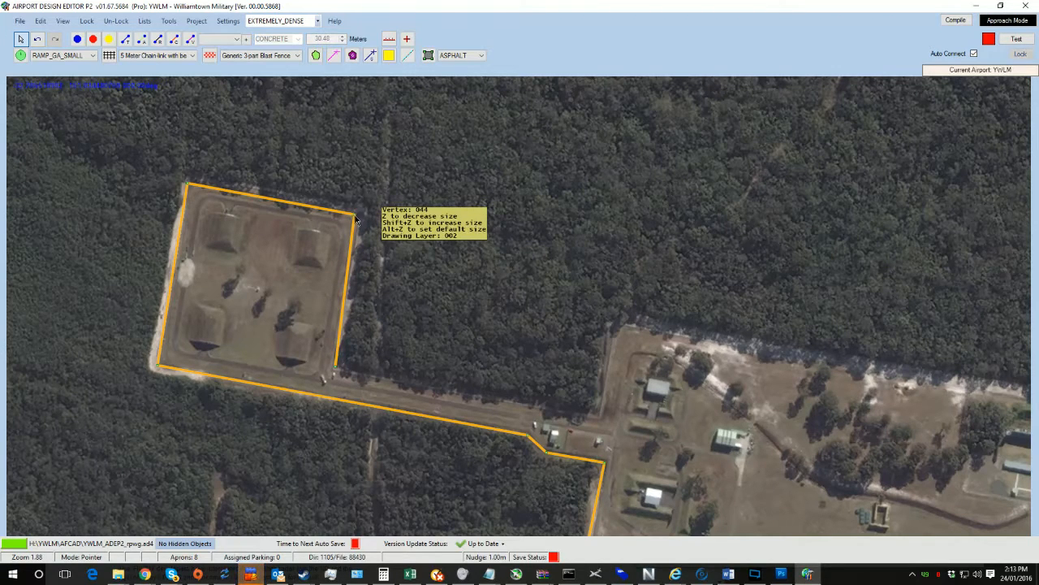
left_click_drag(355, 219, 363, 215)
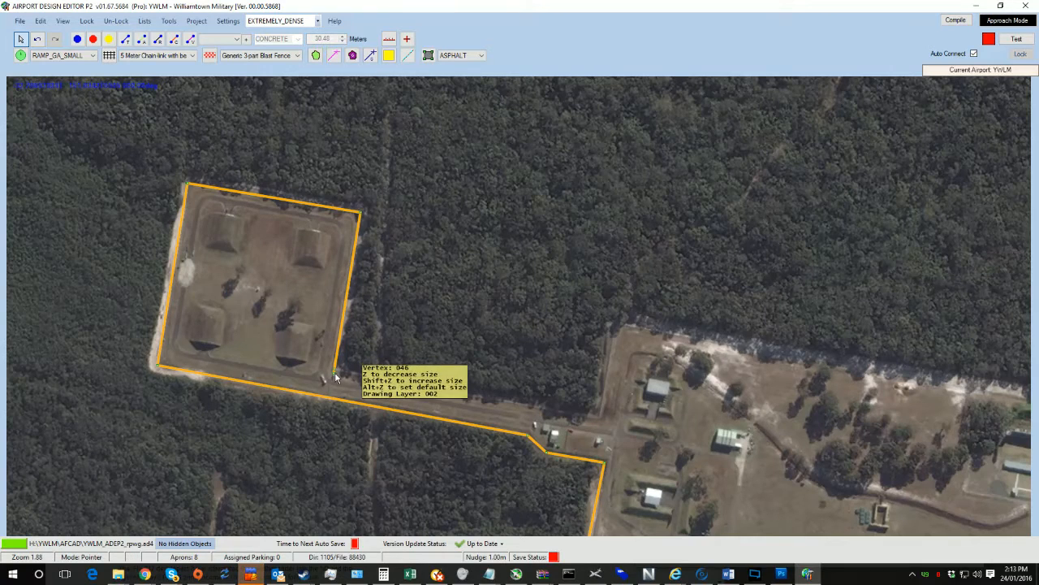
Step: Connect the compound's southeast corner east along the road to the fence section north of the buildings
left_click_drag(340, 376, 619, 320)
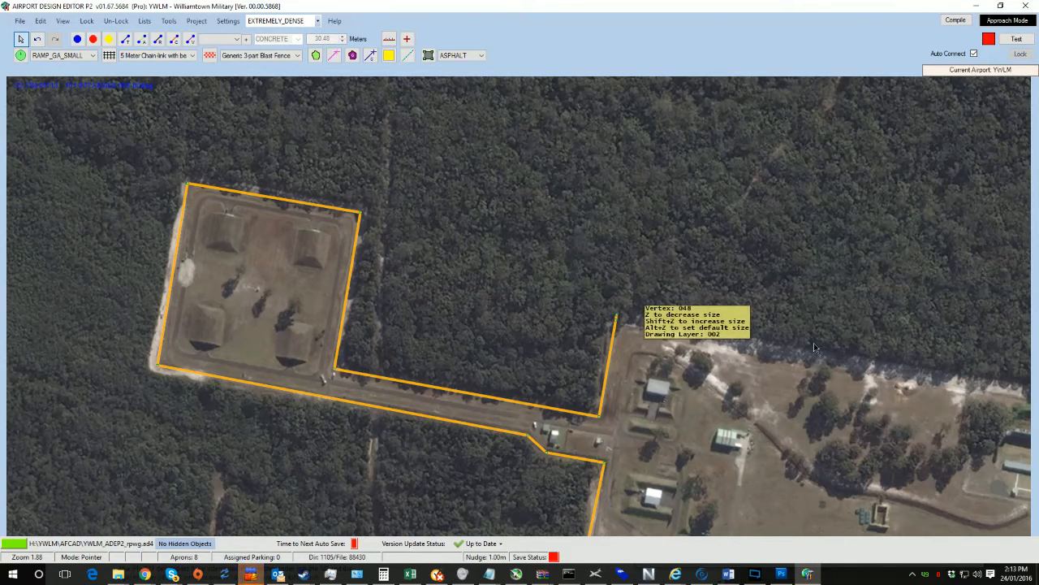
left_click(779, 345)
Step: Extend the fence east along the tree line to the north-south road
left_click_drag(879, 401, 460, 294)
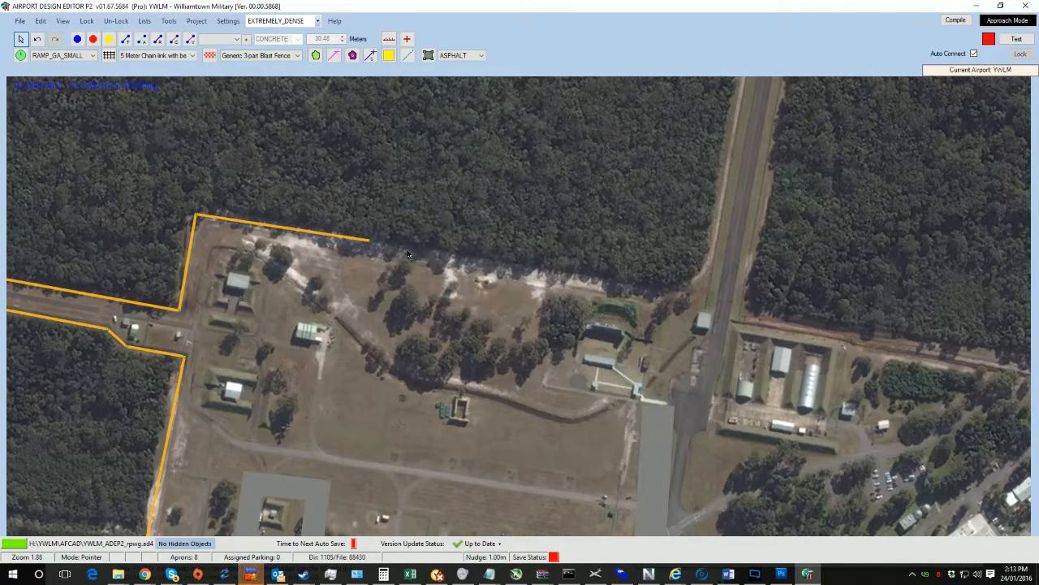
left_click(451, 260)
left_click(682, 300)
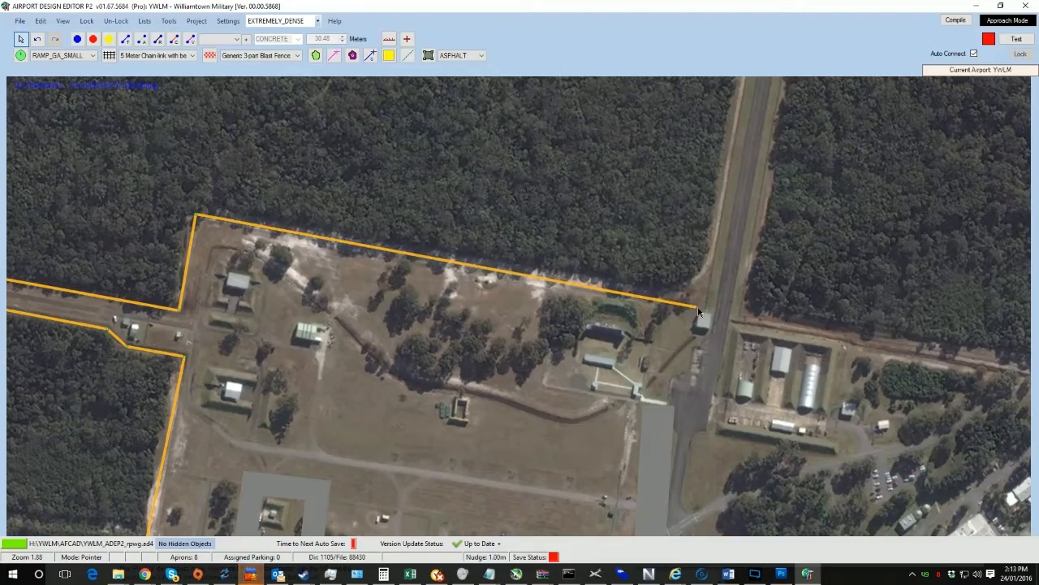
Step: Extend the fence north along the road to the small compound at its northern end
scroll(801, 332, "down", 5)
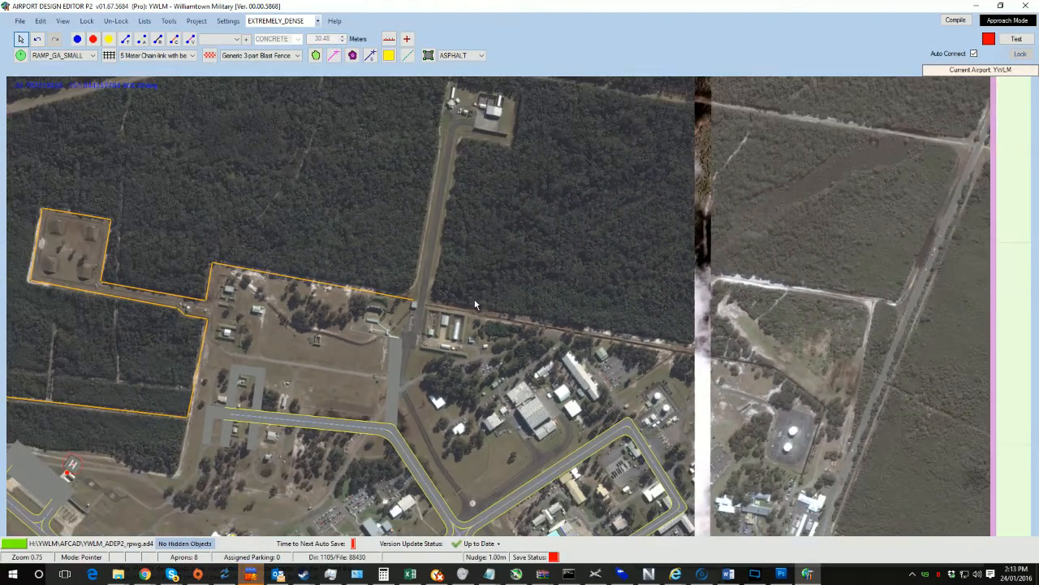
scroll(477, 305, "up", 2)
scroll(447, 384, "up", 5)
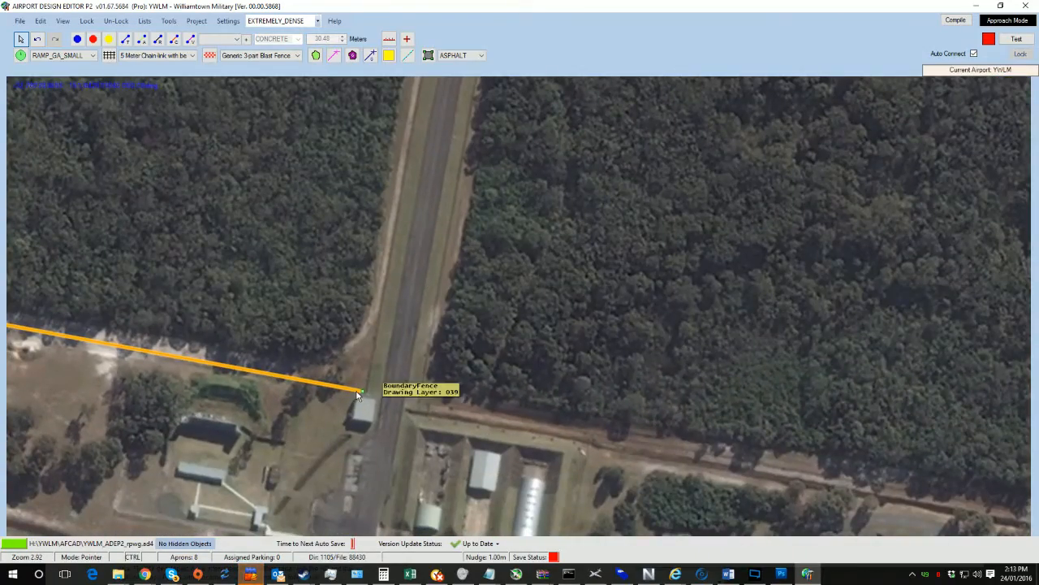
left_click_drag(385, 317, 434, 102)
left_click_drag(481, 156, 433, 460)
scroll(443, 339, "down", 4)
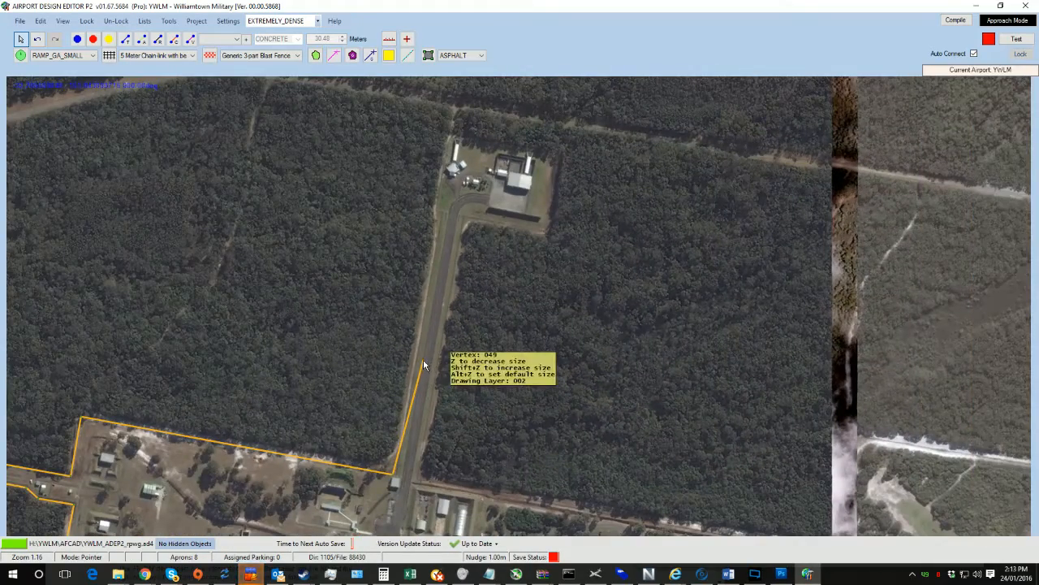
left_click_drag(423, 359, 447, 135)
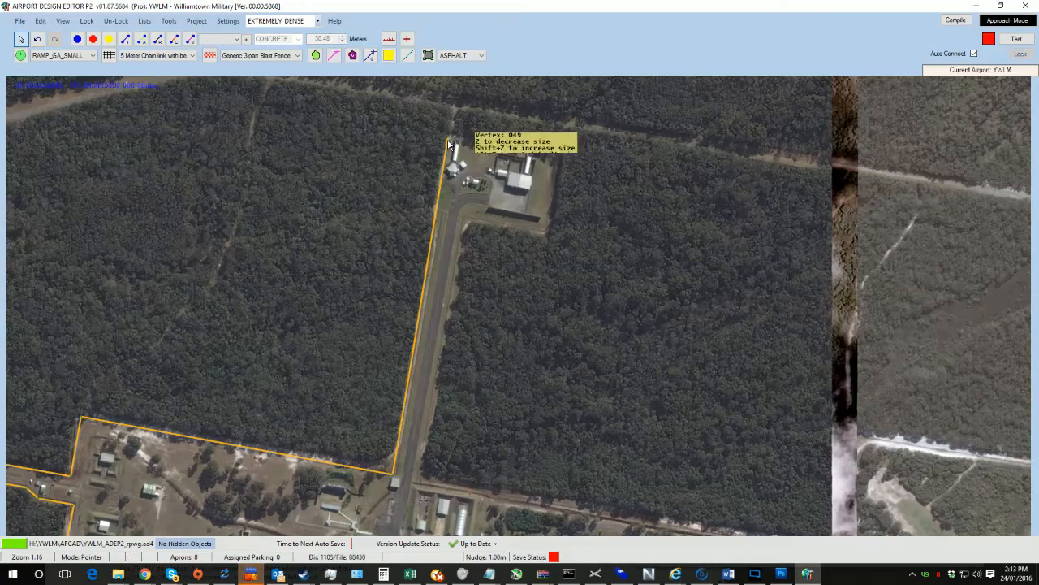
Step: Trace the fence along the small compound's north side and adjust its northwest corner
scroll(448, 139, "up", 4)
scroll(459, 290, "up", 2)
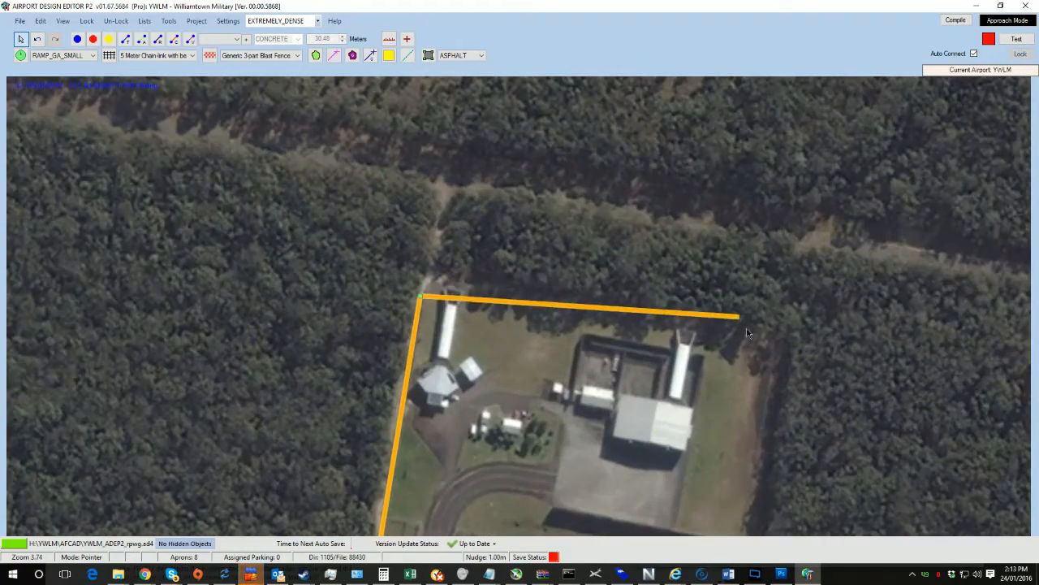
left_click(775, 342)
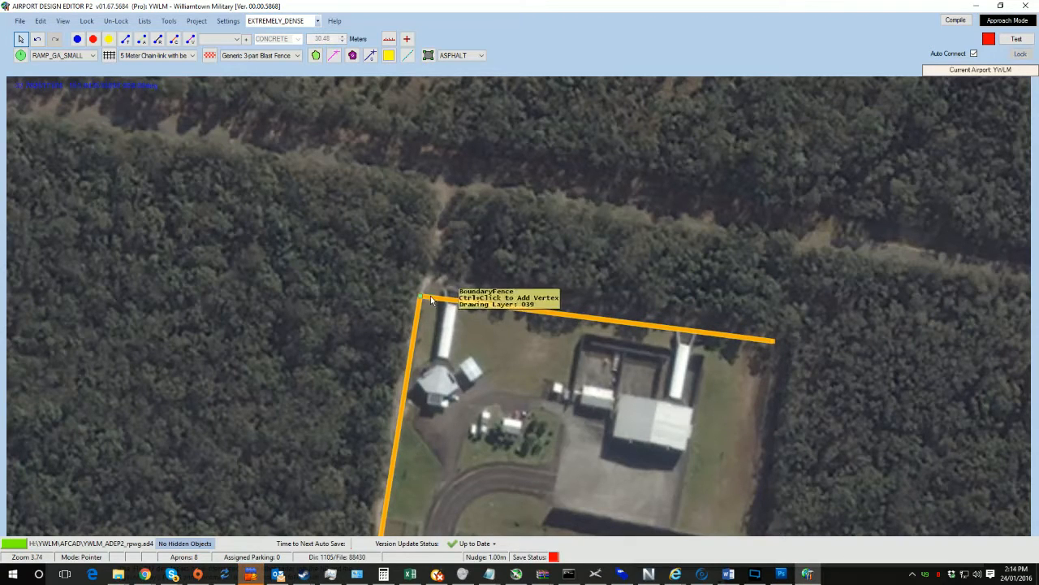
left_click_drag(420, 299, 422, 276)
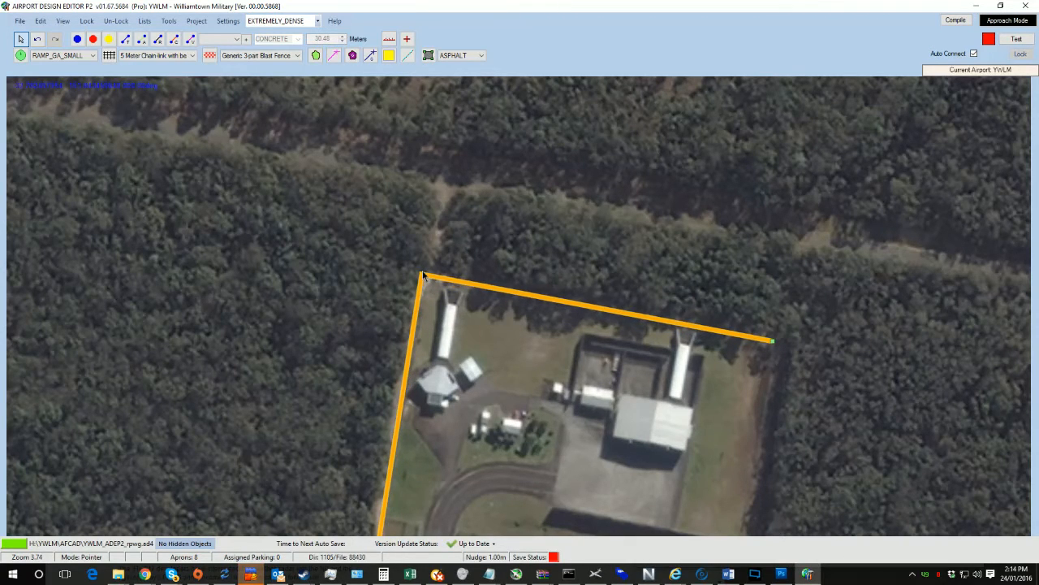
left_click(768, 343)
Step: Run the fence down the small compound's east side and west along its south side to the road
left_click_drag(756, 465, 691, 191)
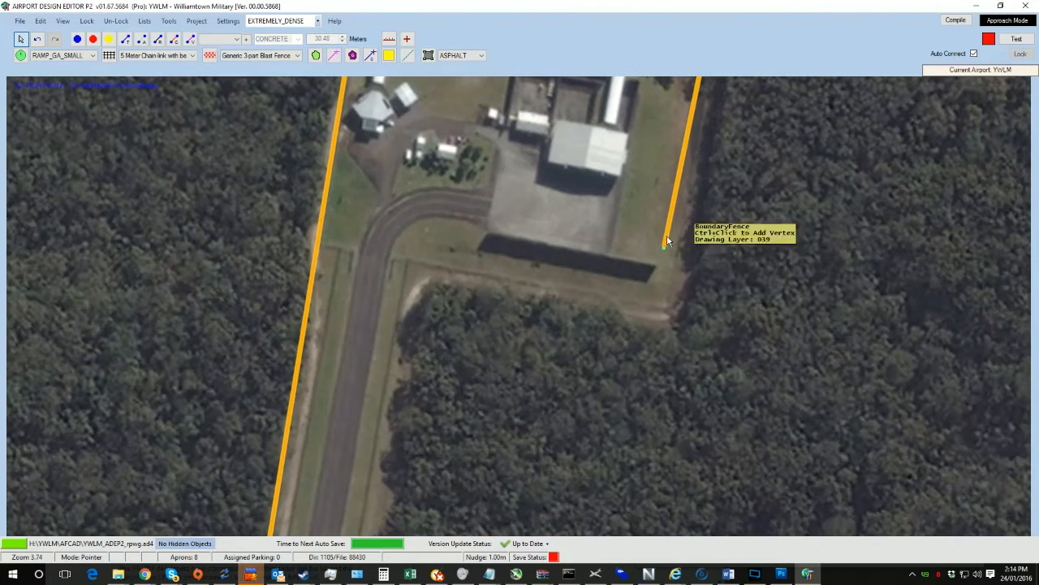
left_click_drag(664, 250, 670, 315)
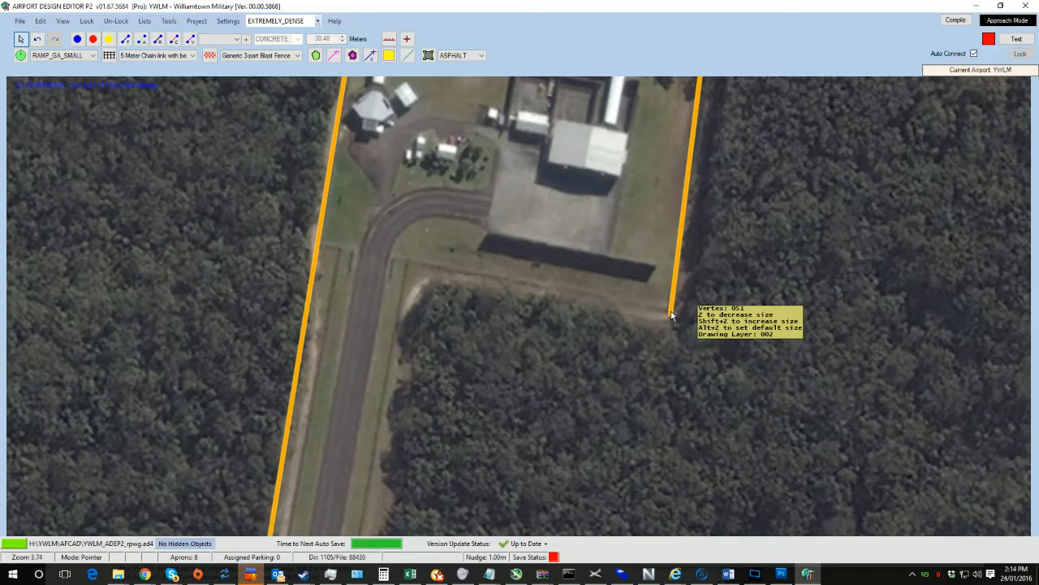
left_click(670, 312, "ctrl")
left_click_drag(670, 314, 416, 262)
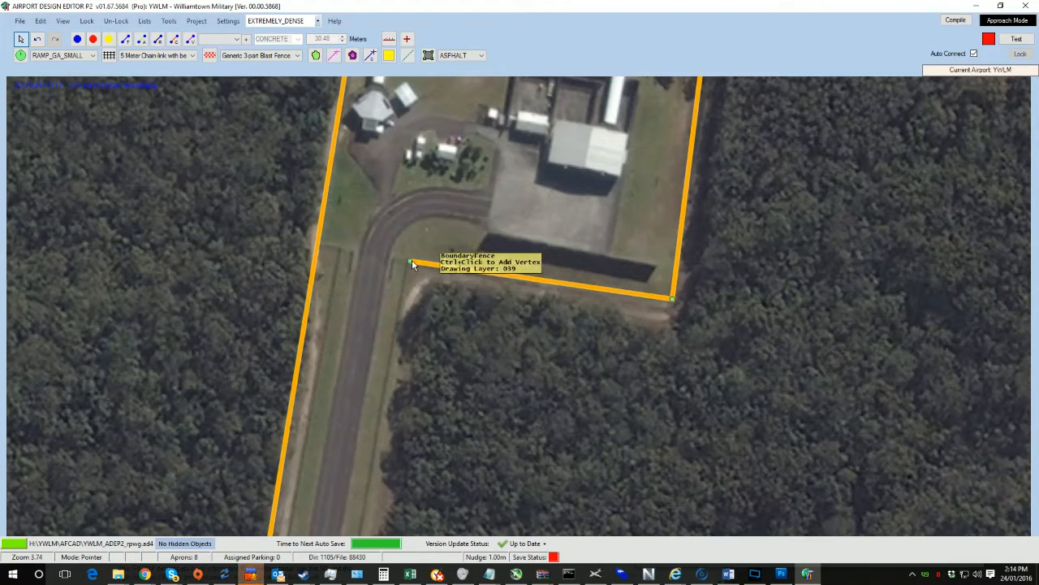
Step: Continue the fence south along the road's east side to the forest road junction
left_click(411, 262, "ctrl")
left_click_drag(411, 263, 369, 395)
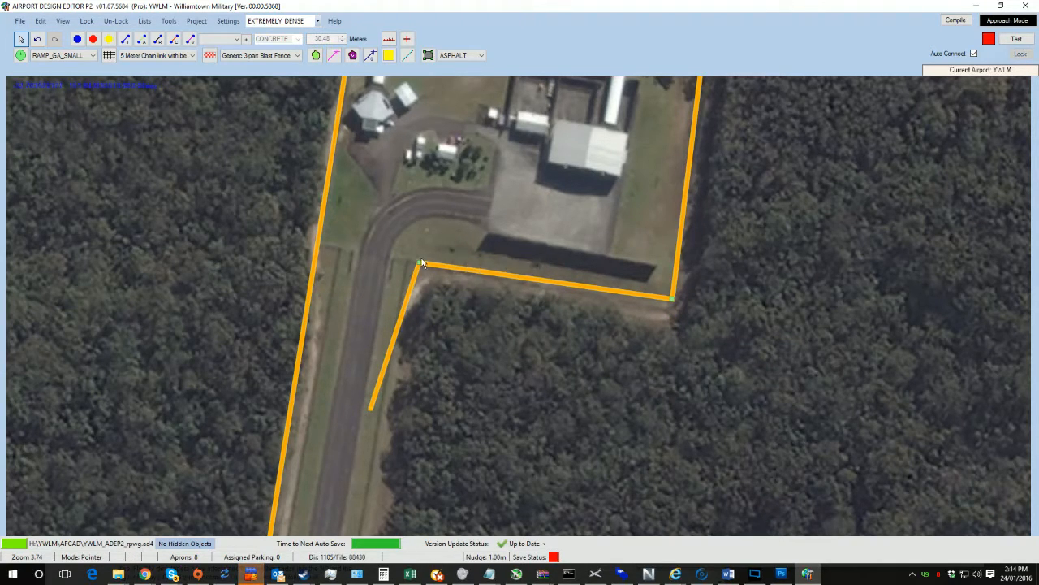
left_click_drag(419, 264, 408, 261)
left_click_drag(499, 338, 497, 133)
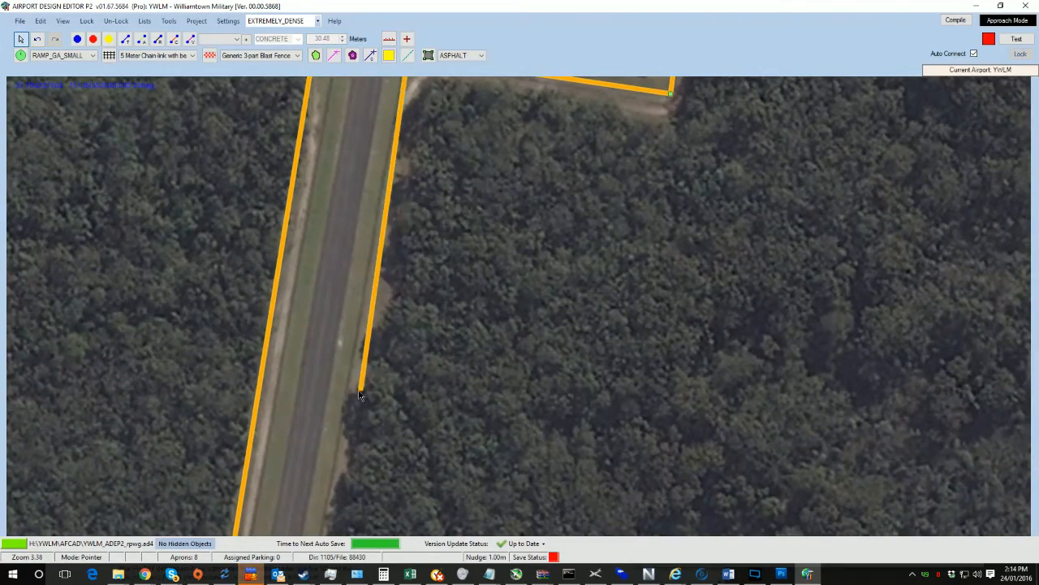
scroll(357, 308, "down", 5)
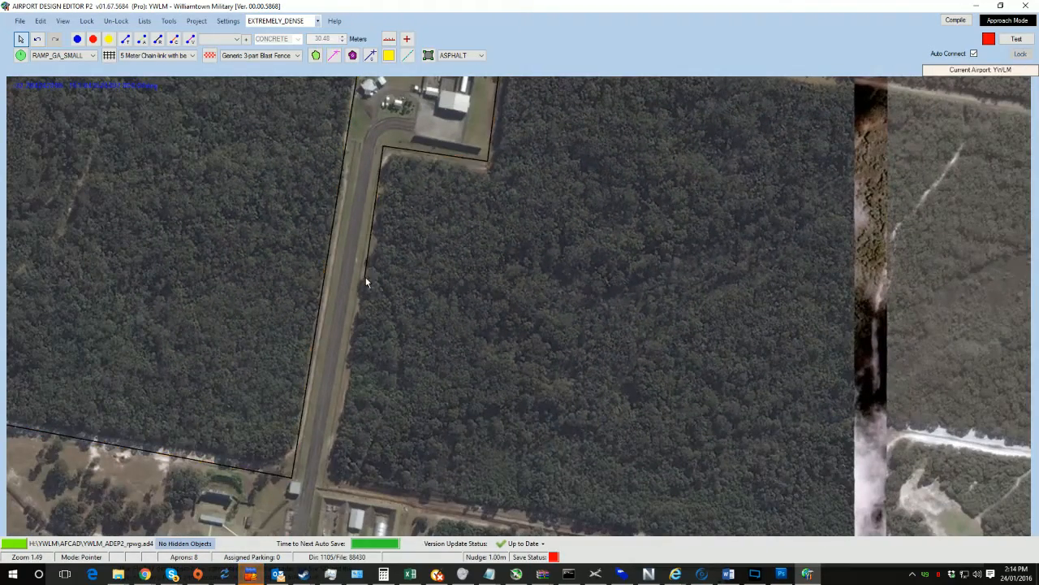
left_click(363, 276)
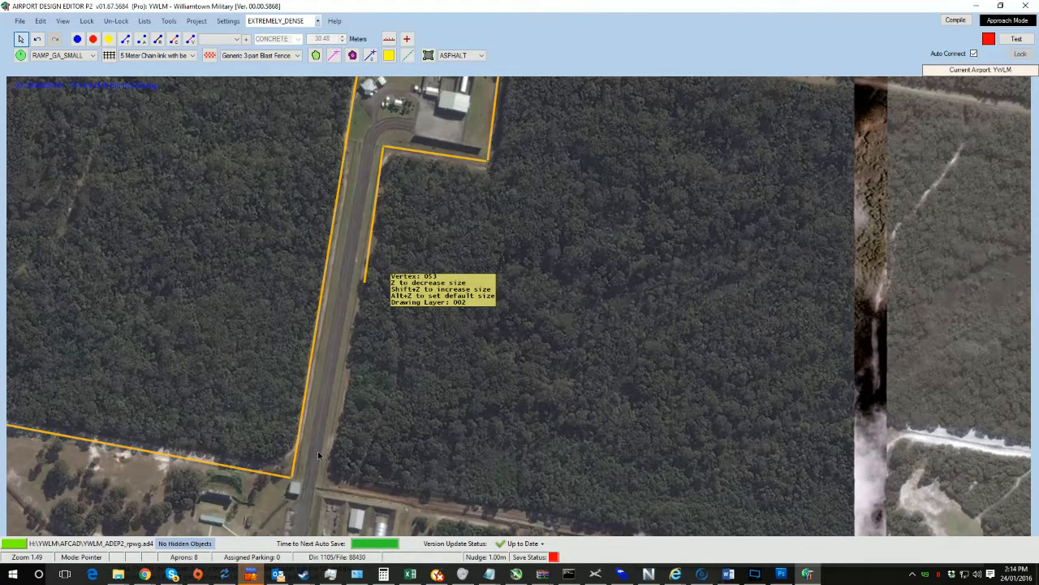
left_click_drag(319, 456, 324, 479)
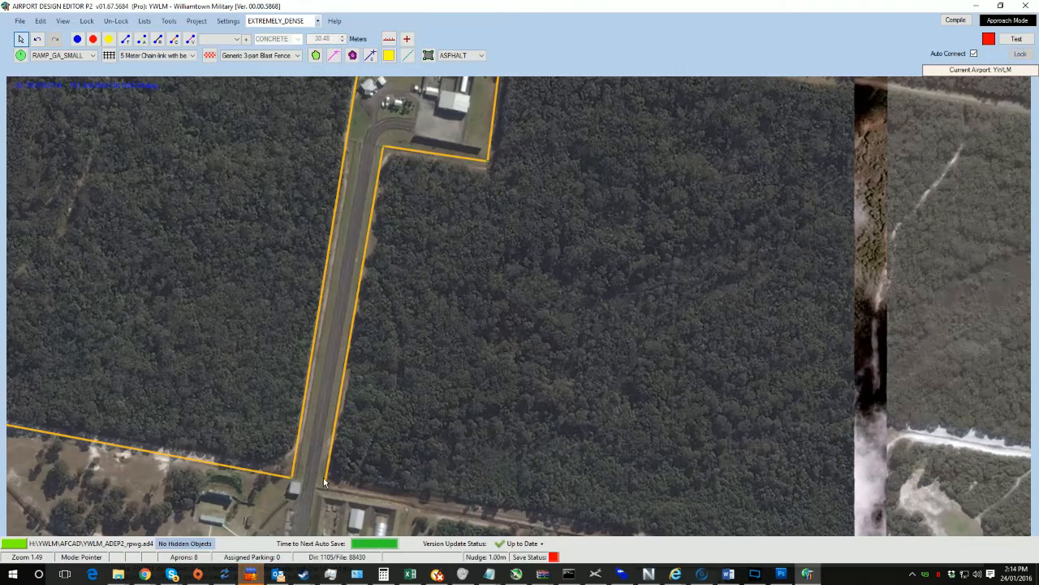
Step: Extend the fence east along the forest road and adjust the corner at the junction
left_click_drag(388, 456, 459, 217)
scroll(438, 232, "up", 5)
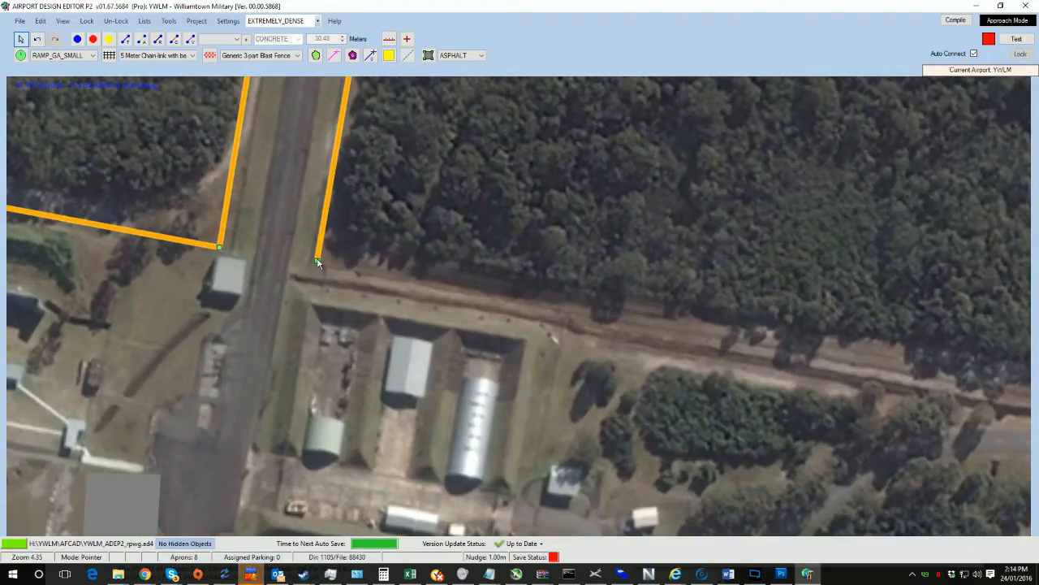
left_click(317, 261, "ctrl")
left_click_drag(760, 348, 801, 362)
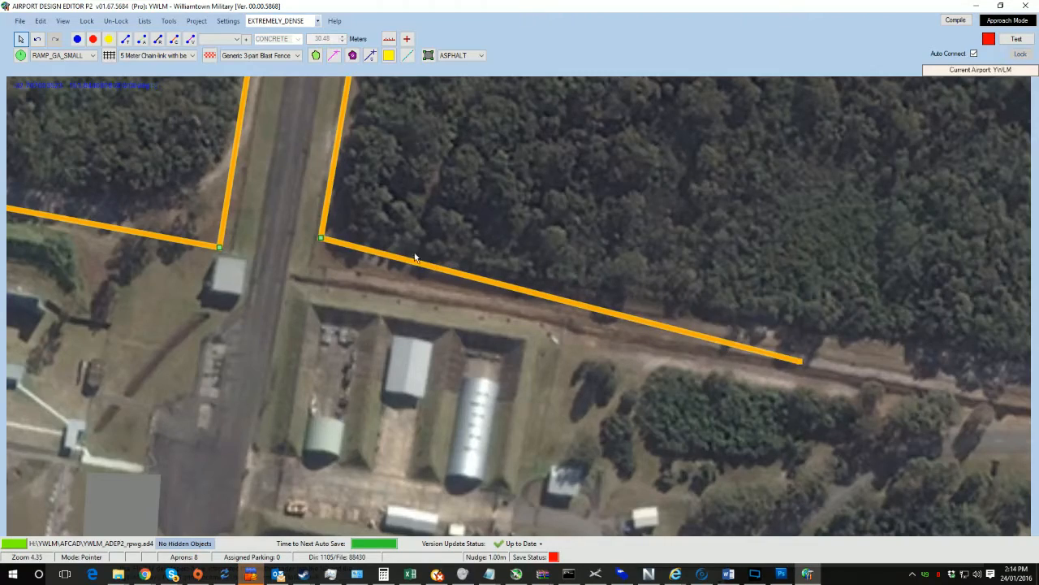
left_click_drag(319, 241, 315, 267)
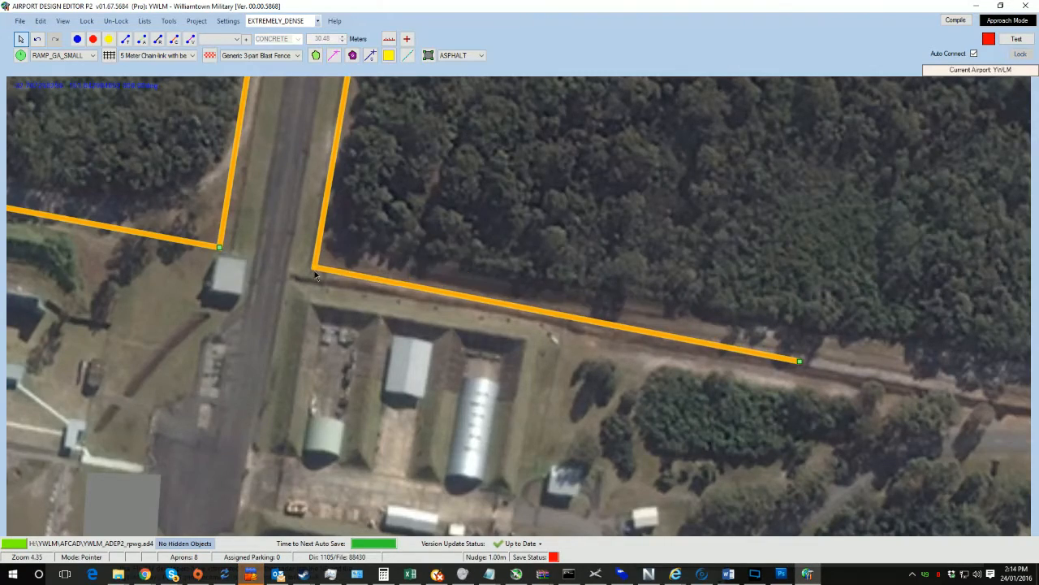
Step: Extend the fence further east, then southeast along the tree line toward the fuel tank compound
scroll(699, 292, "down", 5)
left_click_drag(782, 312, 274, 286)
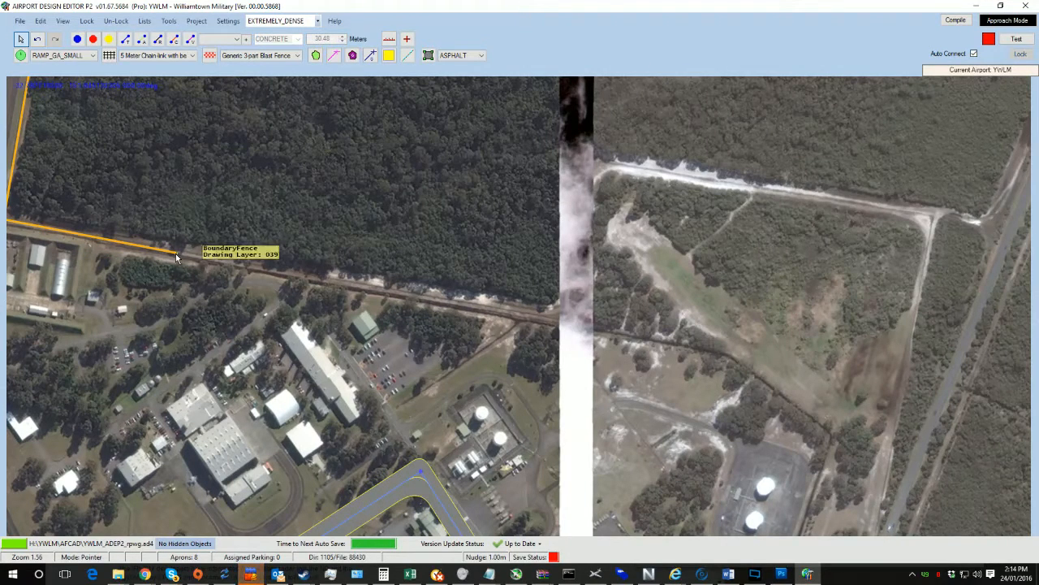
left_click_drag(176, 253, 347, 174)
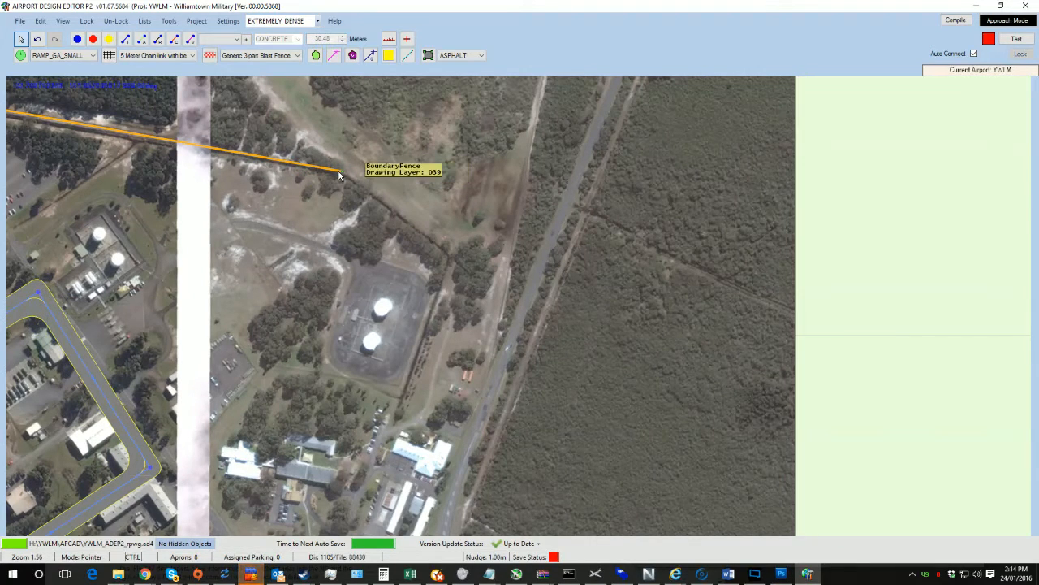
scroll(340, 174, "up", 2)
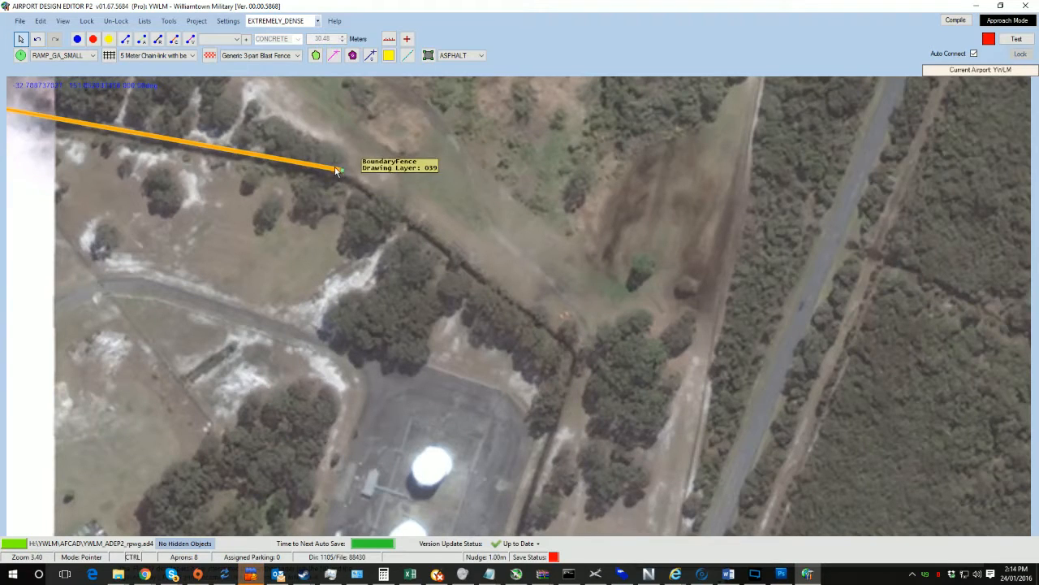
left_click(341, 172)
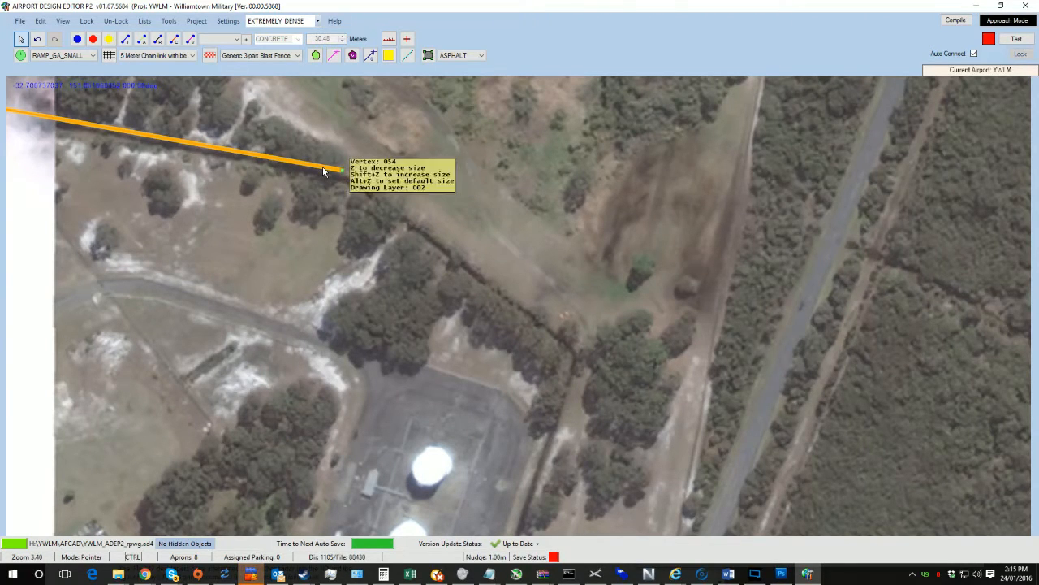
left_click(602, 380)
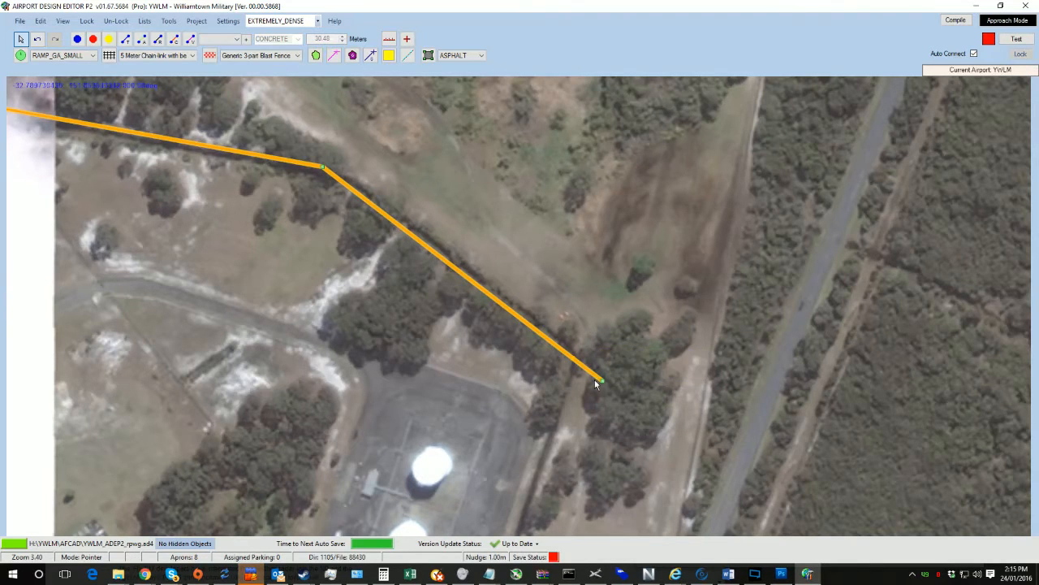
left_click_drag(609, 354, 577, 166)
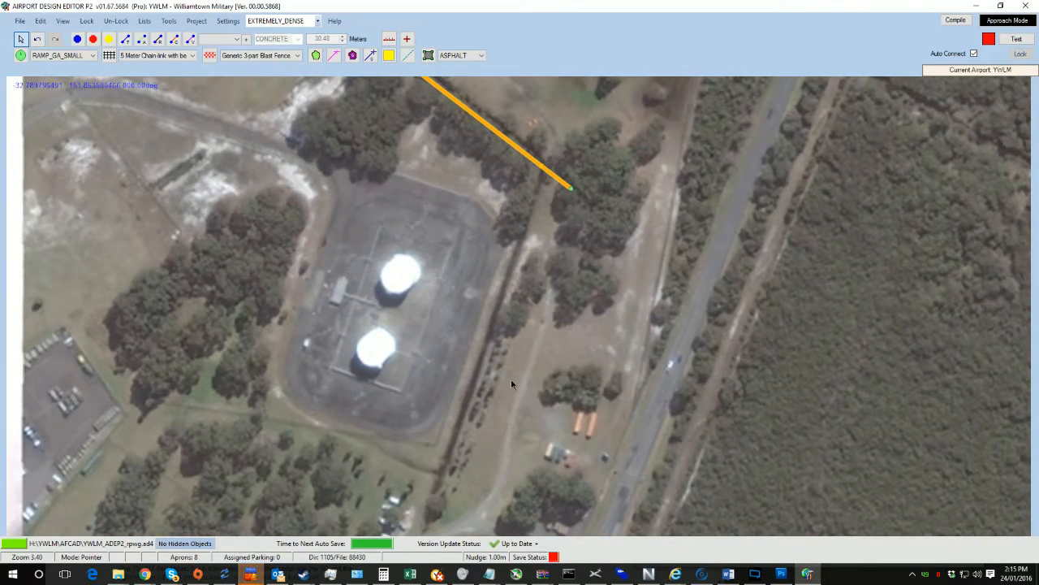
Step: Extend the boundary fence from its corner by the road east of the fuel tank compound south along the road, adding a bend vertex
left_click(446, 474)
scroll(513, 427, "down", 3)
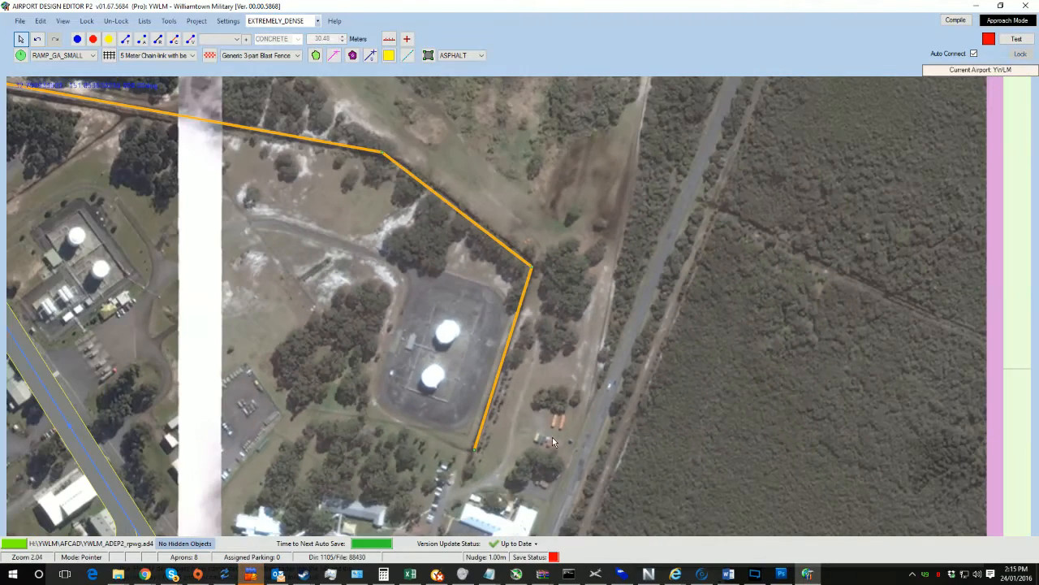
left_click_drag(552, 437, 550, 295)
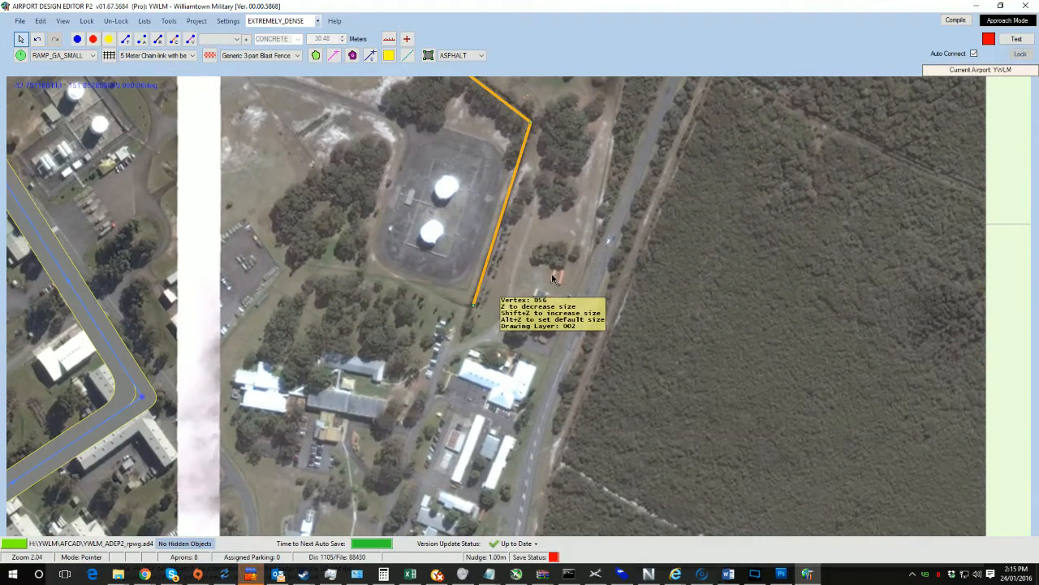
left_click(604, 175)
left_click_drag(604, 174, 570, 419)
left_click_drag(597, 209, 564, 363)
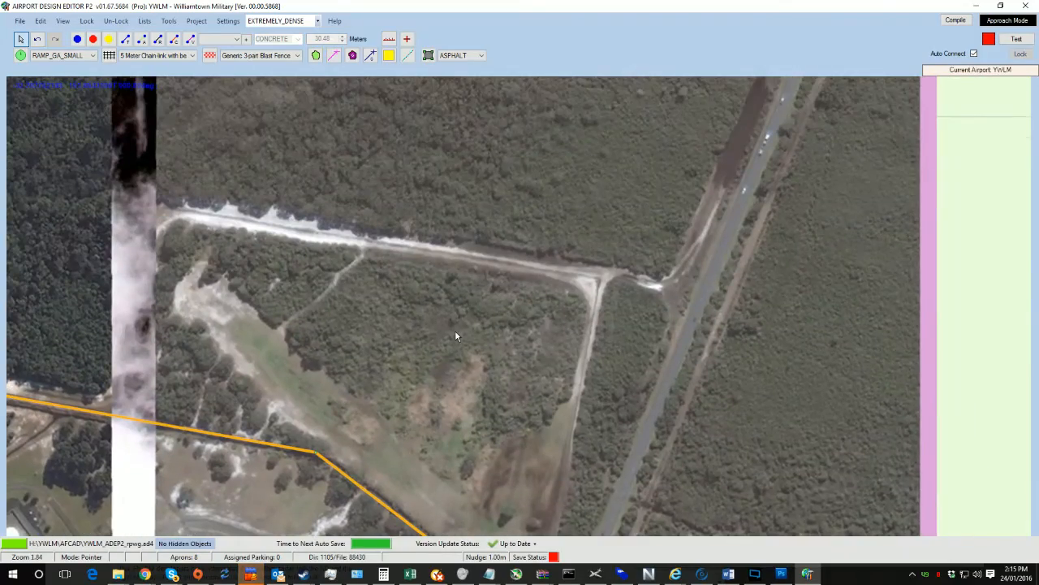
scroll(455, 335, "down", 1)
left_click_drag(204, 354, 304, 386)
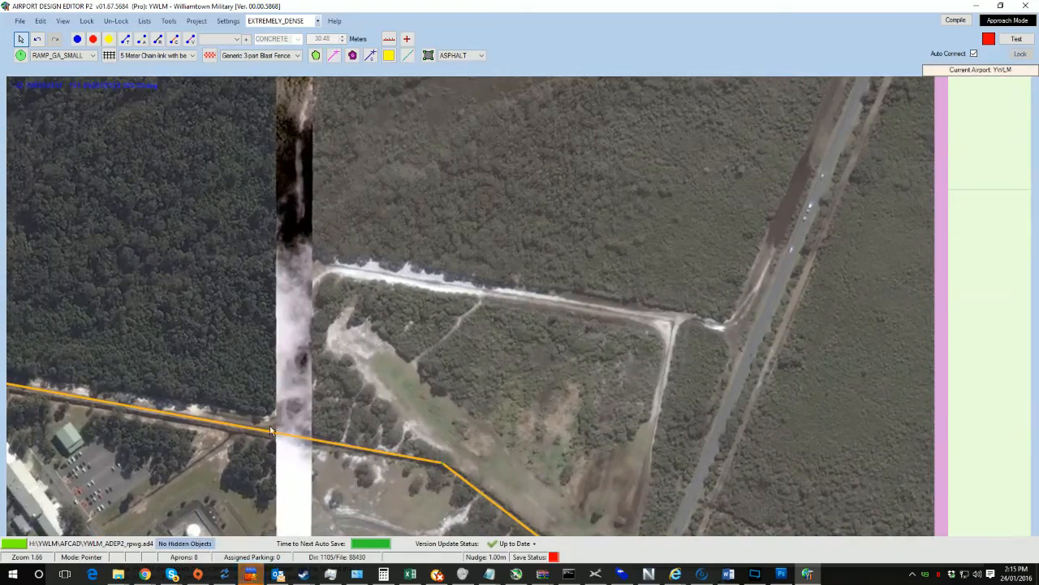
left_click_drag(626, 426, 439, 142)
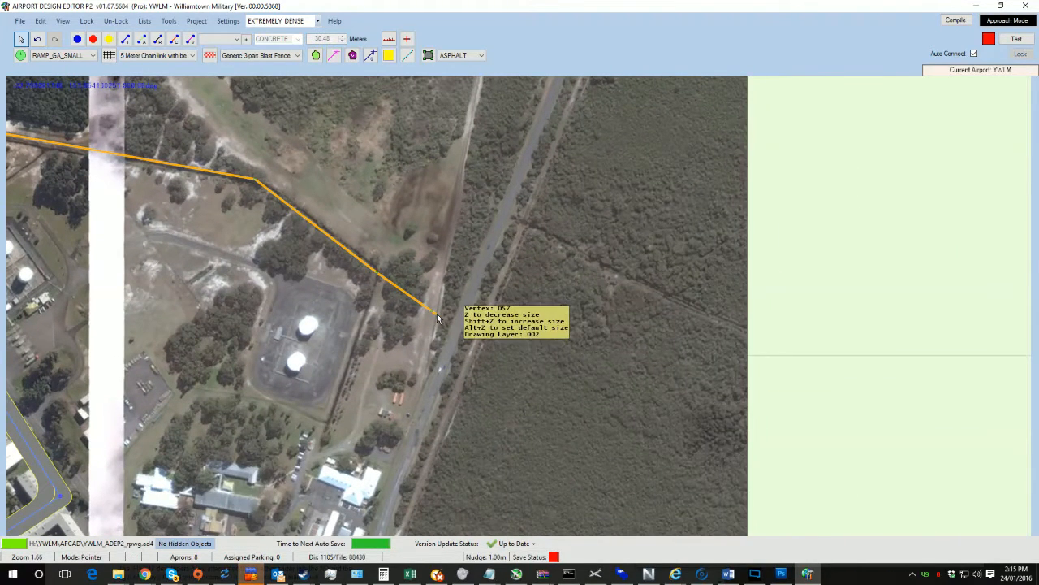
left_click(398, 457)
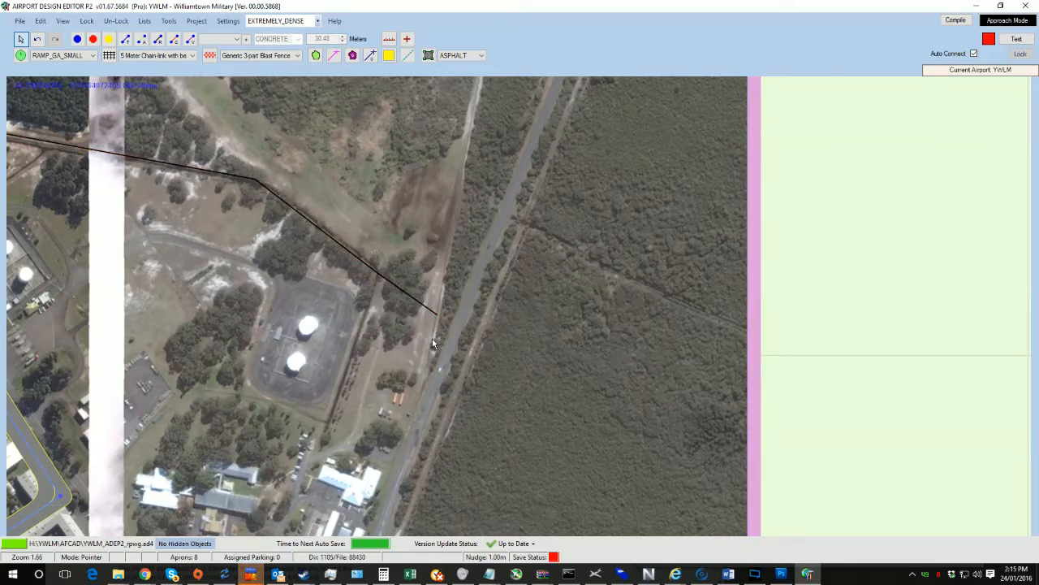
left_click(438, 319)
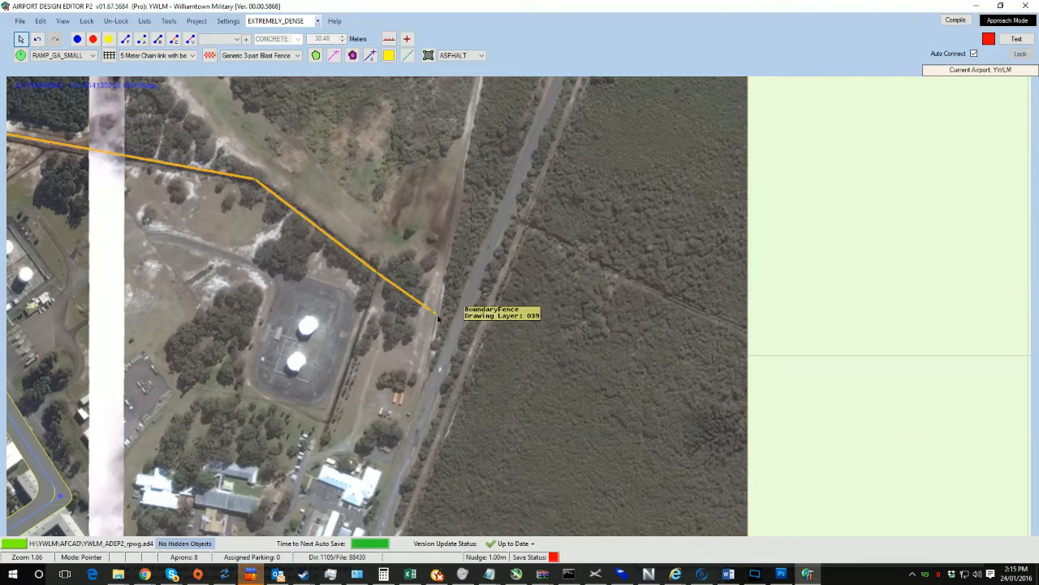
left_click_drag(400, 445, 391, 464)
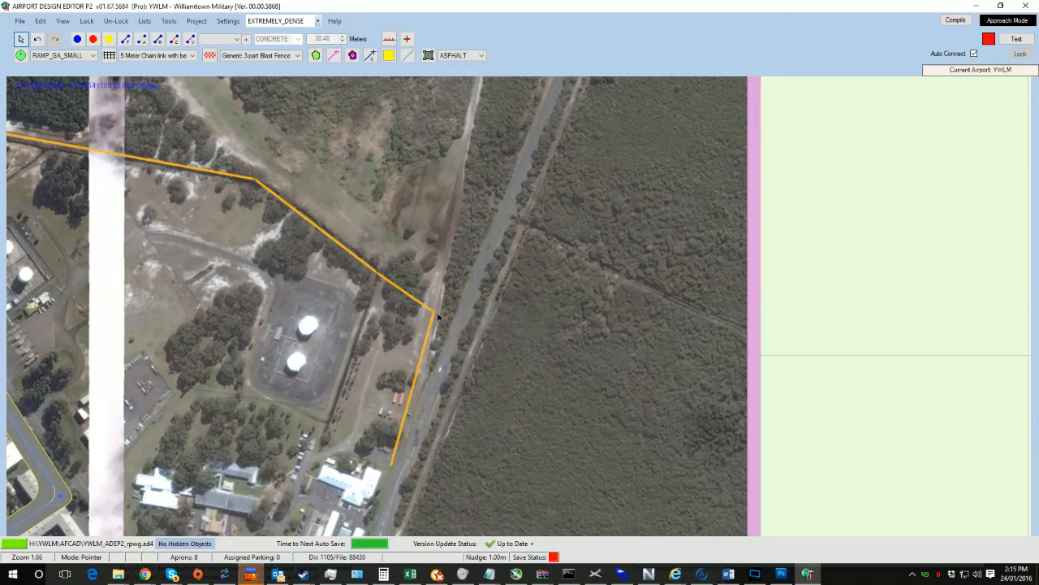
left_click_drag(439, 315, 441, 315)
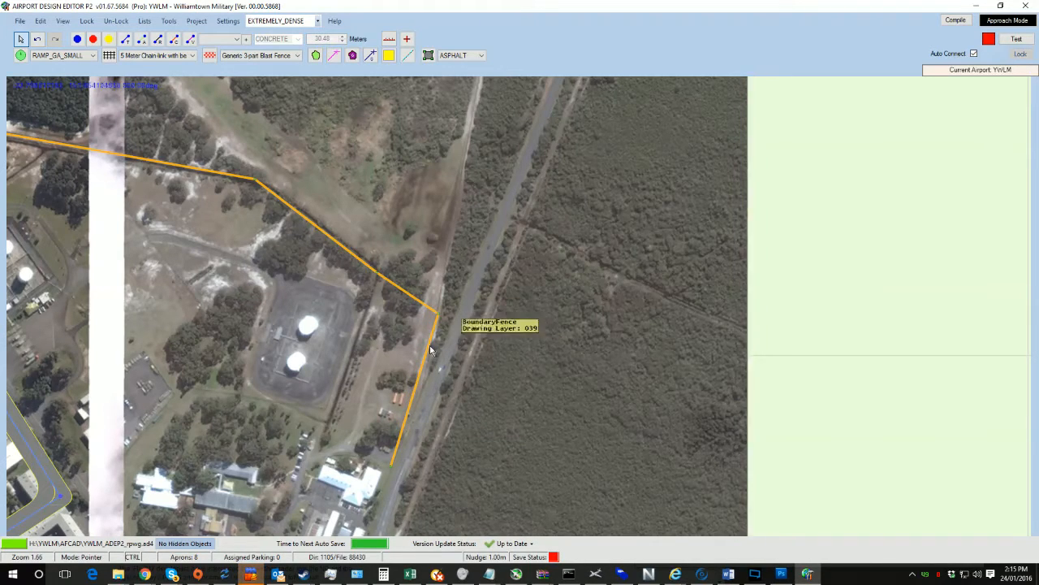
left_click(418, 385, "ctrl")
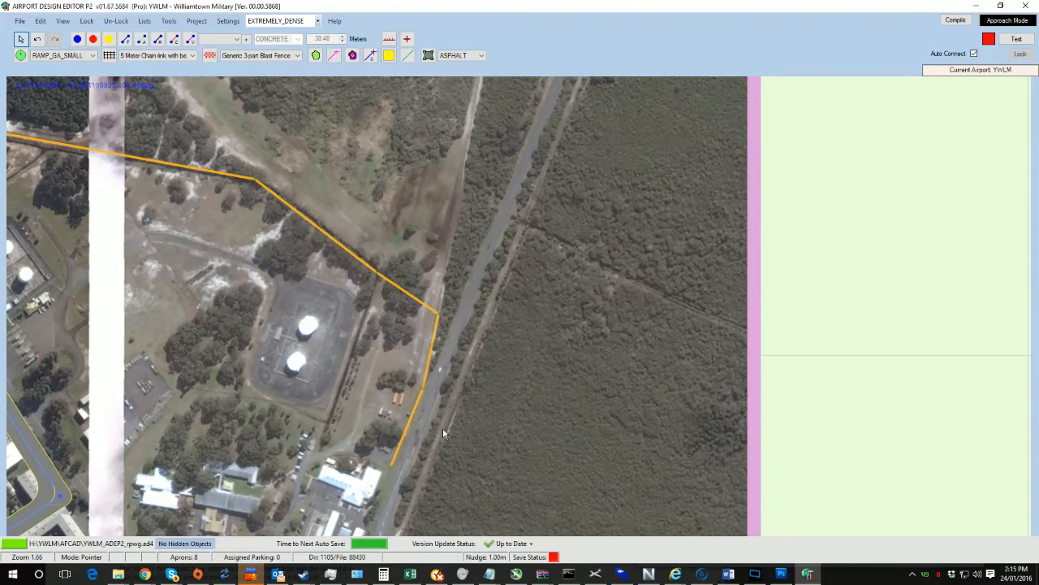
Step: Continue the fence south along the road's west side past the buildings to the side-road junction
left_click_drag(443, 429, 457, 148)
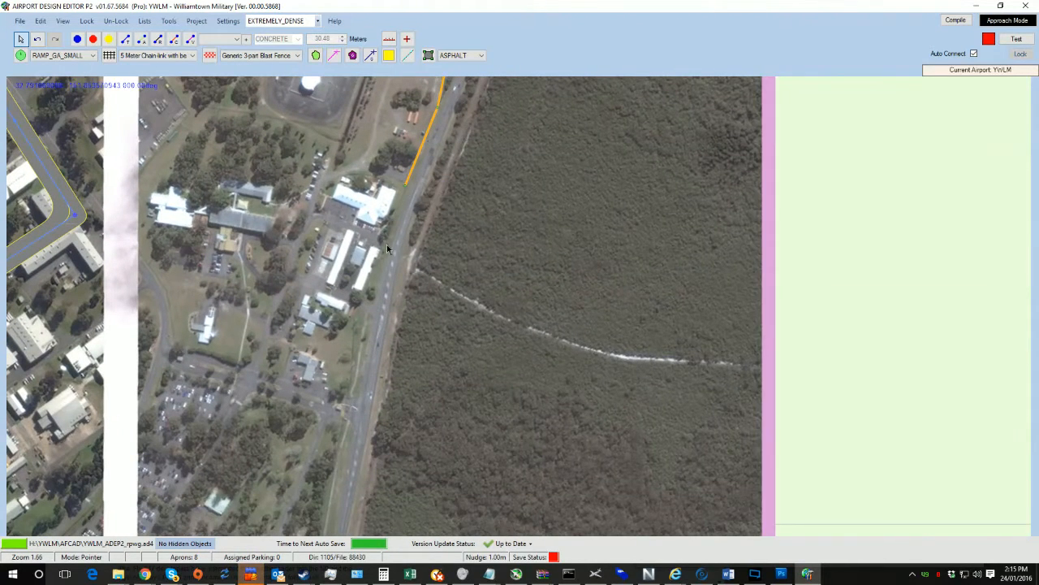
left_click_drag(387, 245, 363, 304)
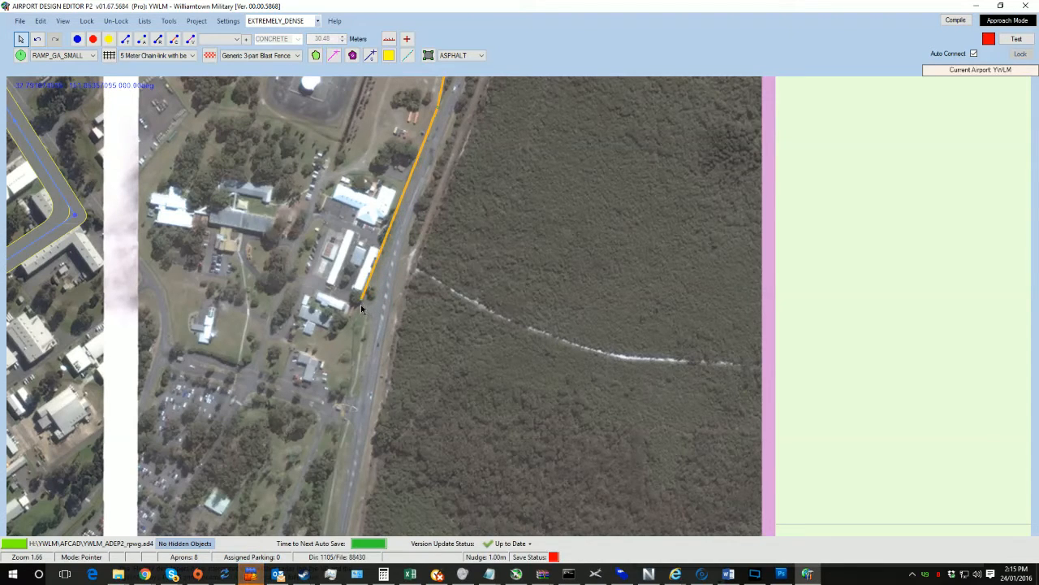
scroll(369, 309, "up", 5)
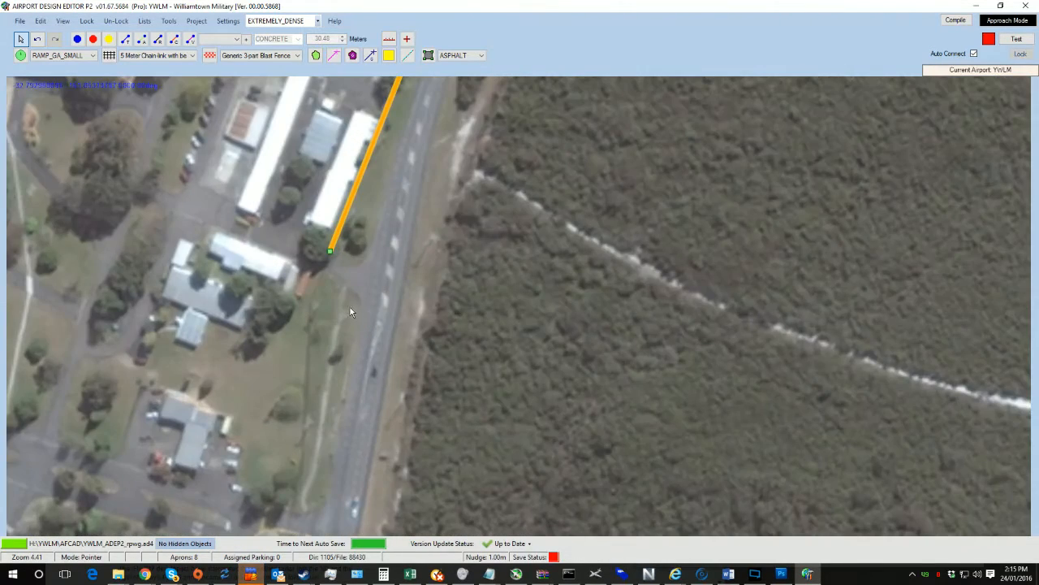
middle_click_drag(350, 307, 456, 311)
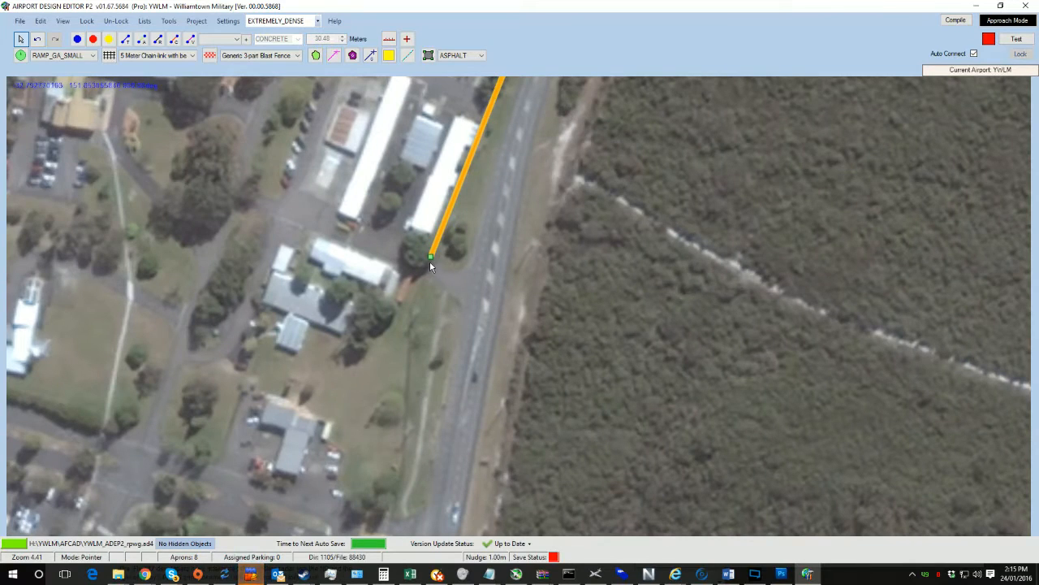
left_click_drag(429, 260, 406, 311)
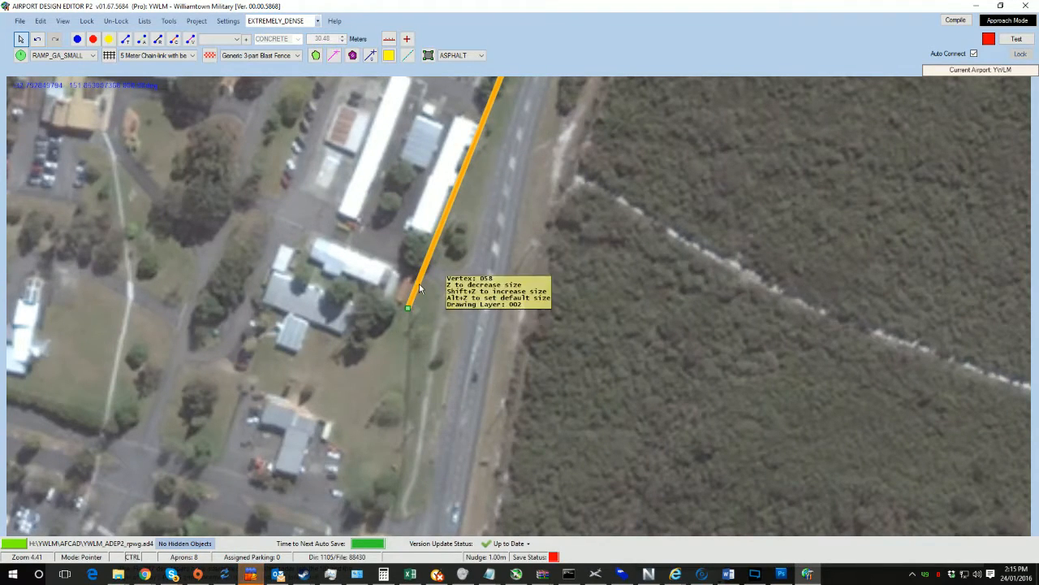
left_click(397, 512, "ctrl")
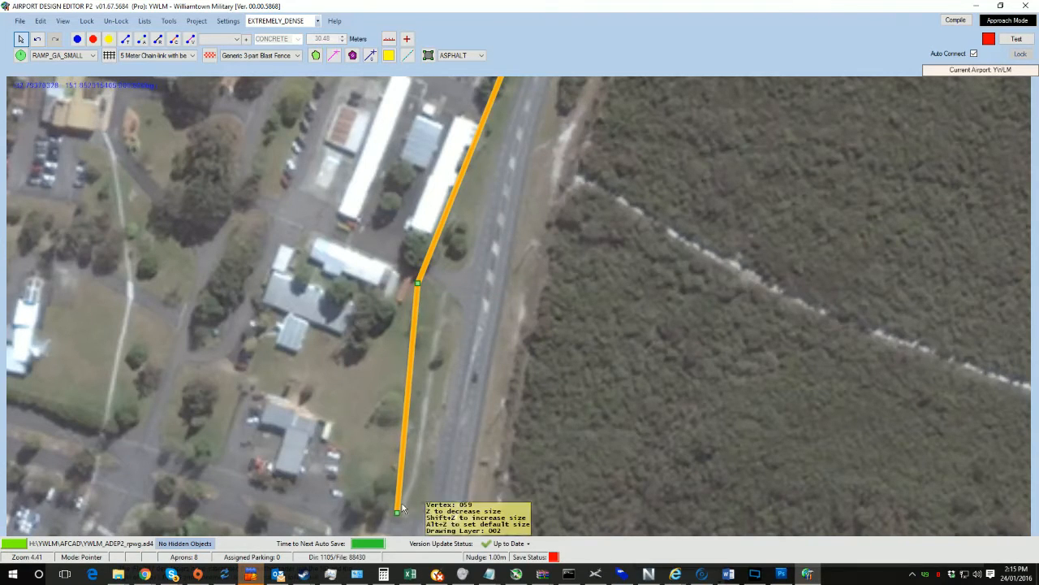
left_click_drag(439, 433, 474, 155)
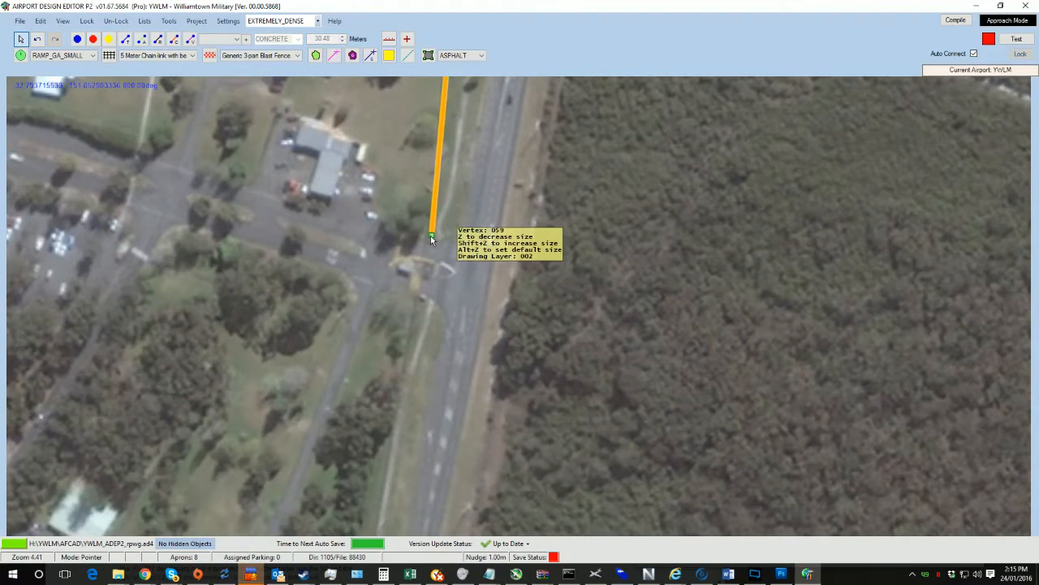
left_click_drag(429, 233, 420, 234)
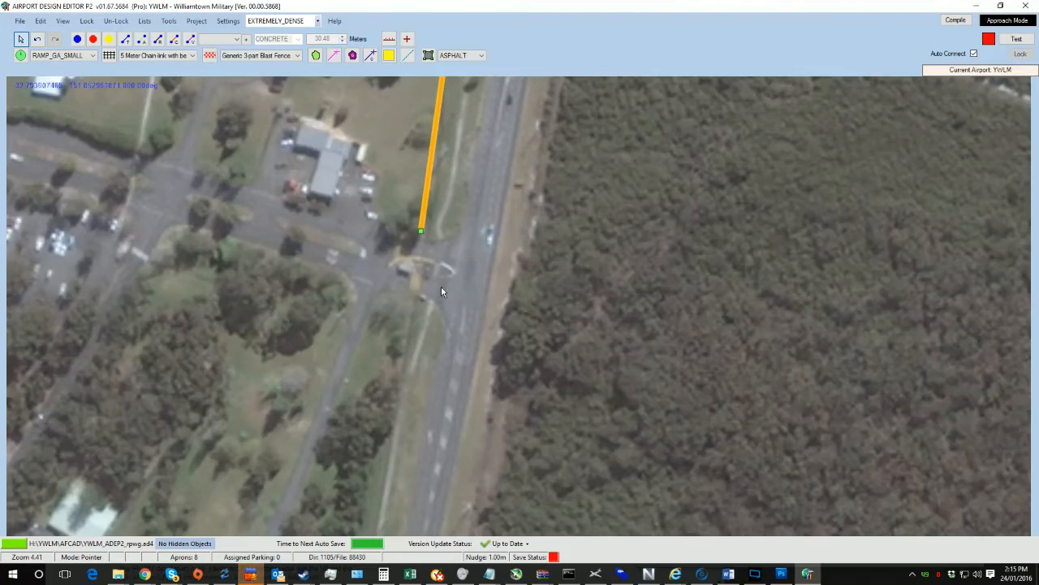
scroll(440, 286, "down", 2)
left_click_drag(441, 337, 438, 105)
scroll(427, 191, "down", 1)
scroll(431, 226, "down", 2)
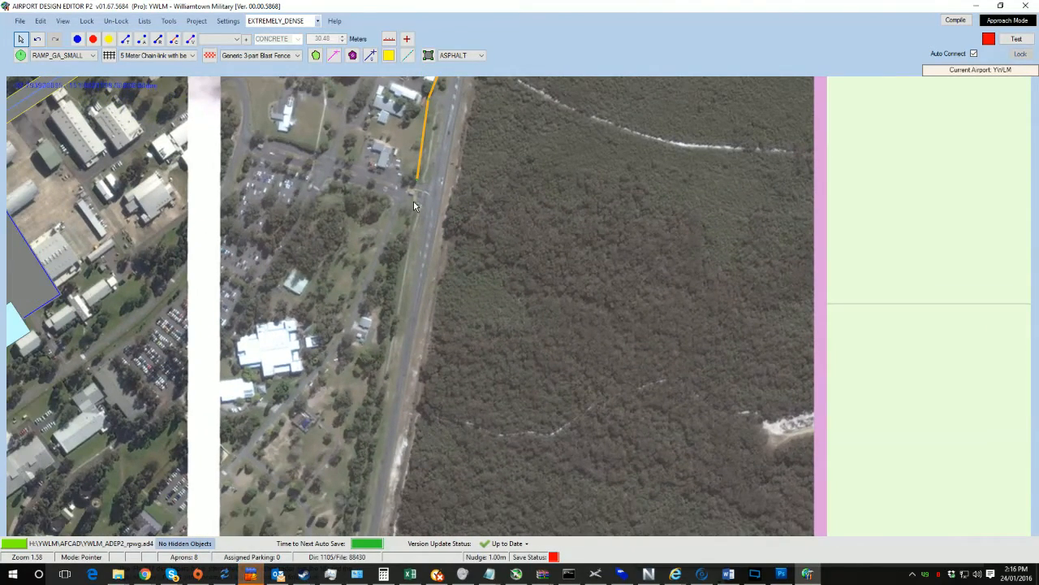
right_click(414, 209)
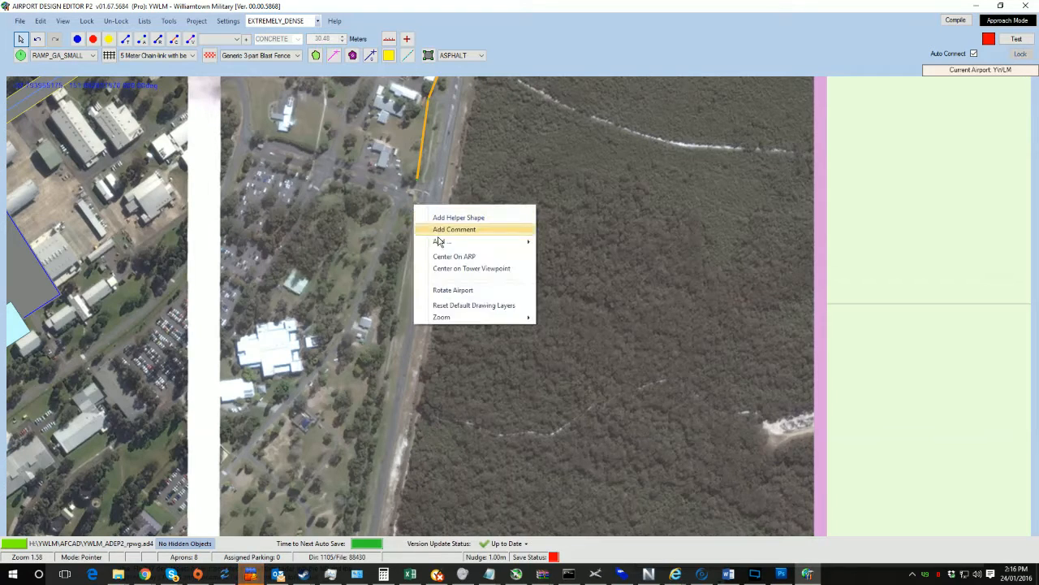
mouse_move(475, 242)
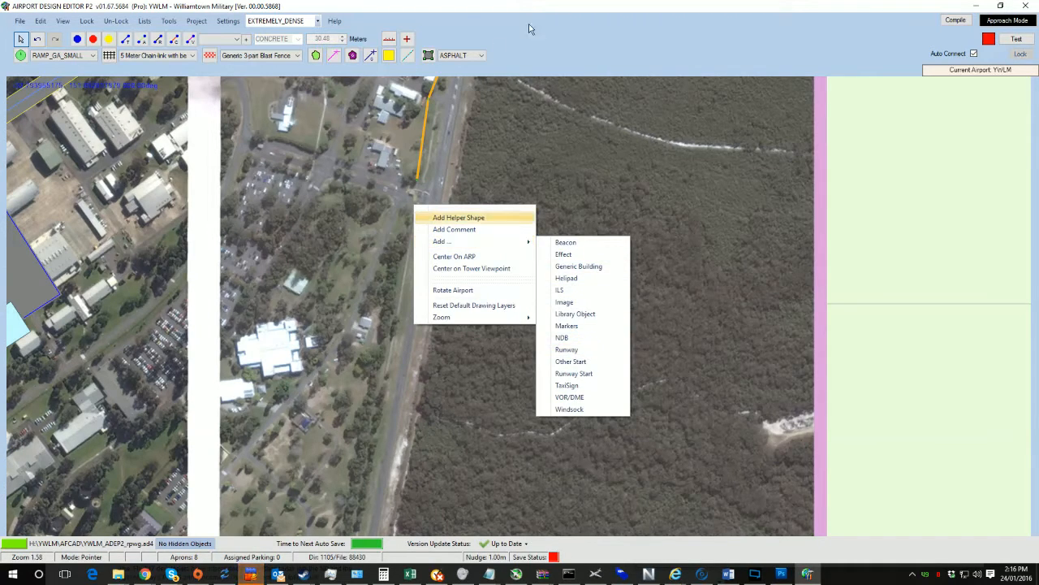
left_click(557, 22)
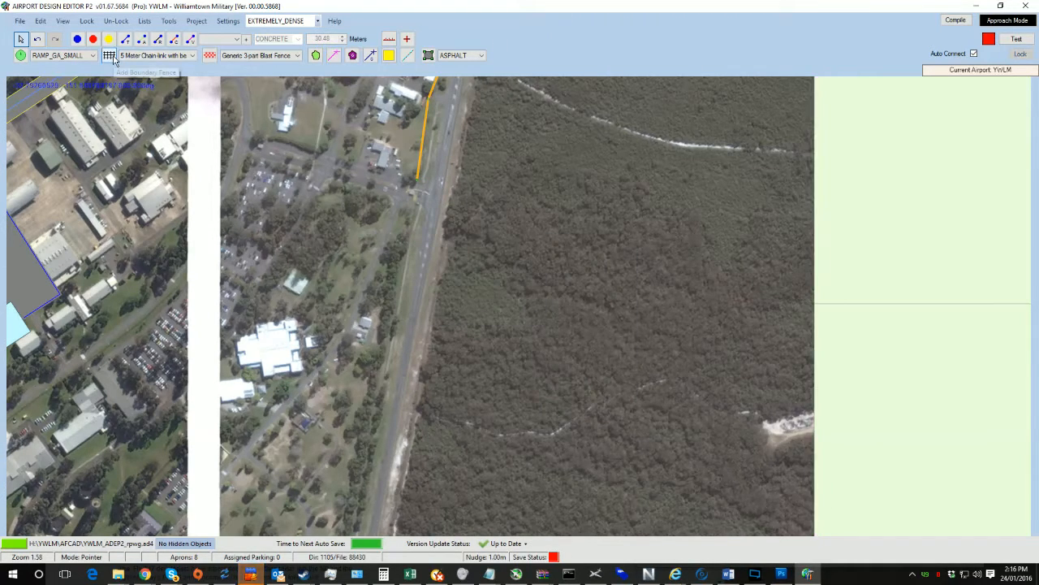
Step: Start a new 5 Meter Chain-link with bent top boundary fence running south along the road to the junction by the small building
left_click(151, 56)
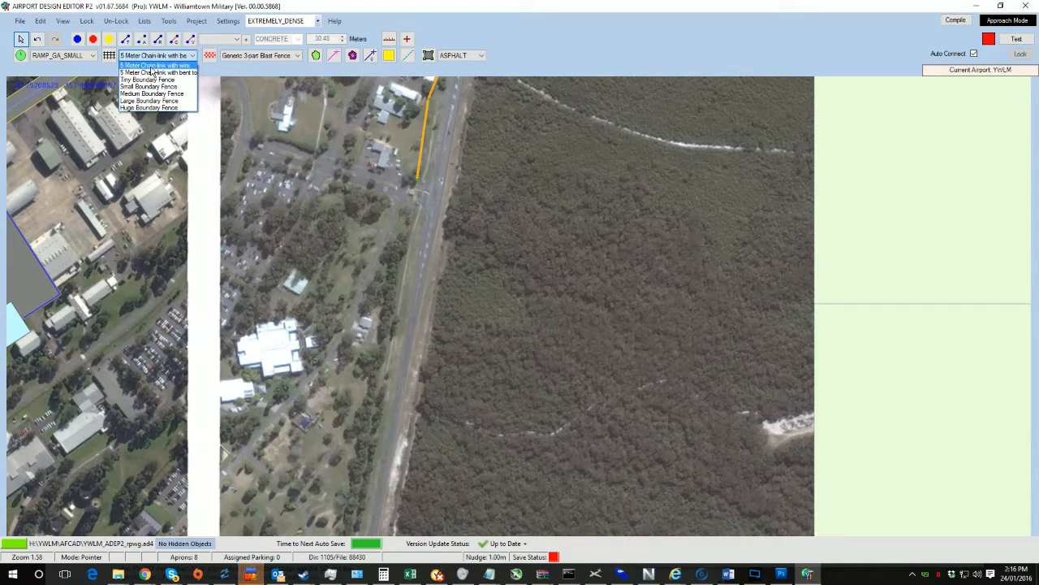
left_click(154, 73)
left_click(108, 55)
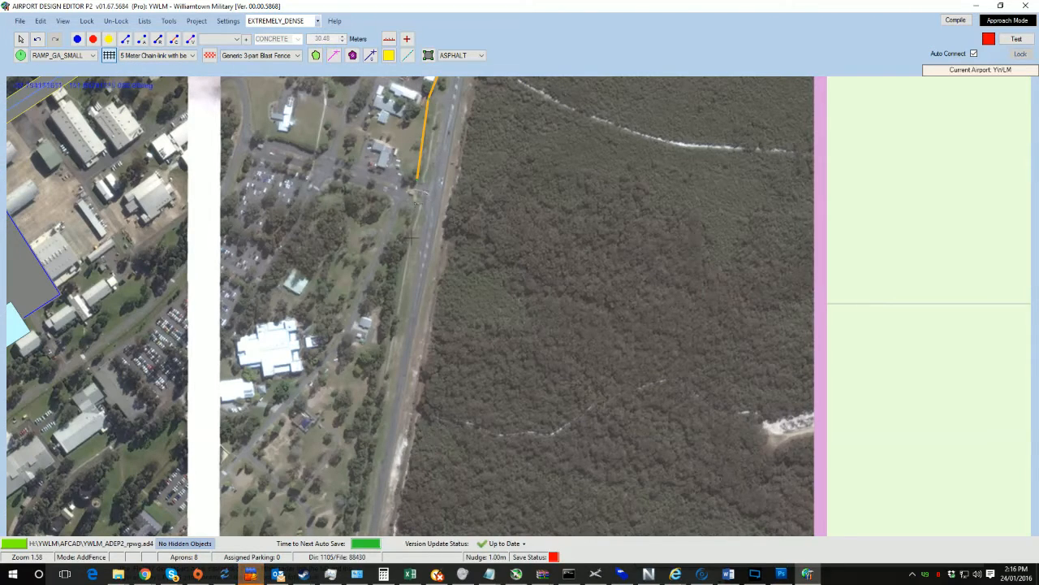
right_click_drag(414, 351, 458, 93)
right_click_drag(426, 302, 450, 70)
right_click_drag(410, 342, 419, 310)
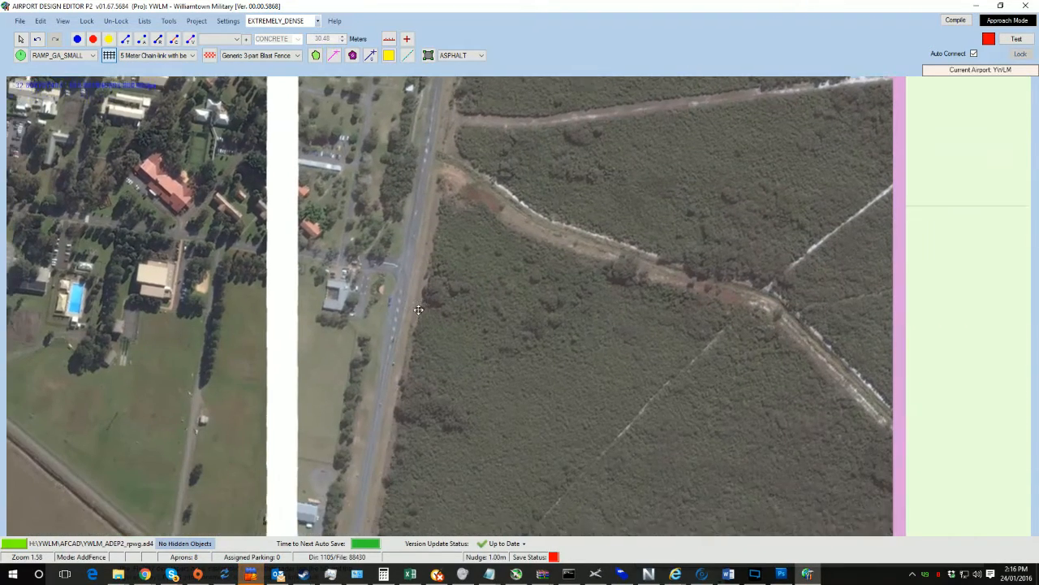
scroll(418, 240, "up", 5)
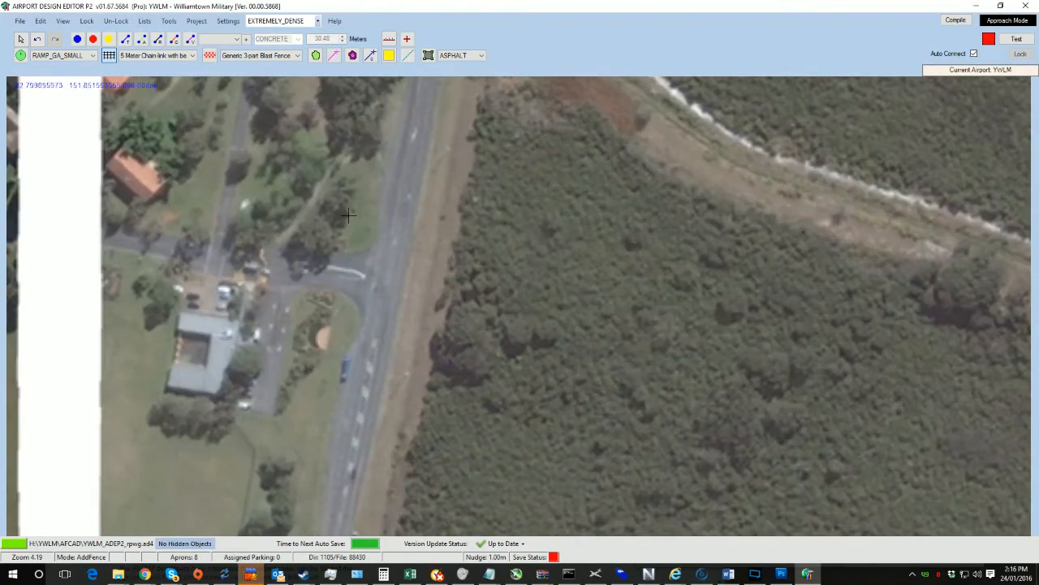
scroll(347, 215, "down", 3)
right_click_drag(347, 215, 405, 300)
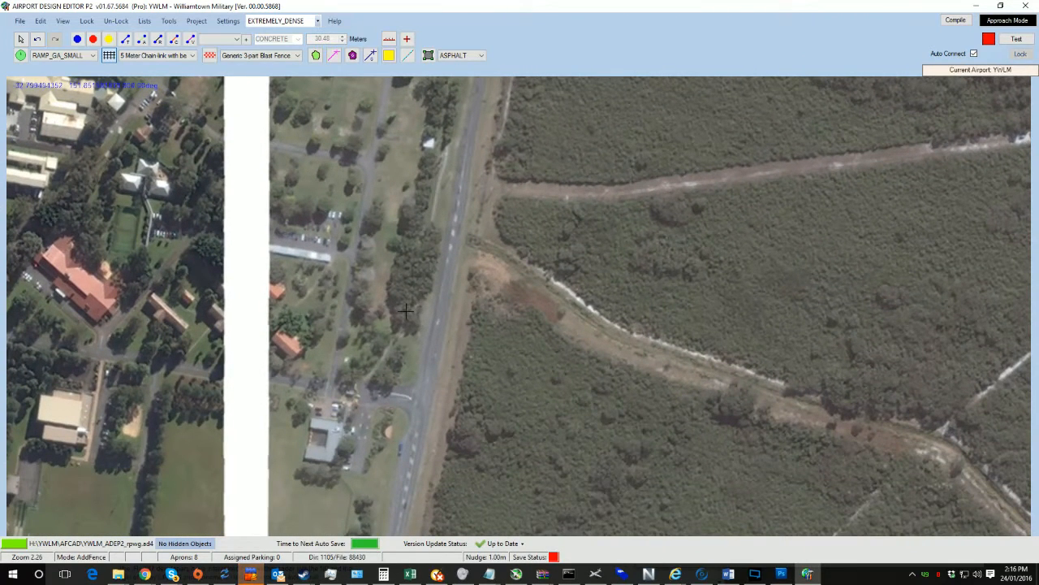
left_click(405, 309)
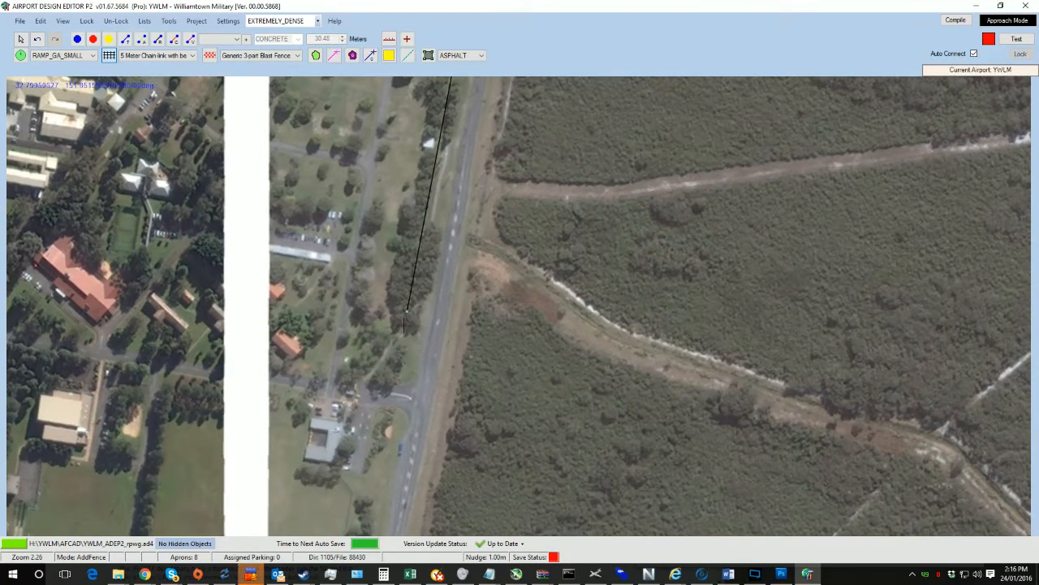
right_click(351, 381)
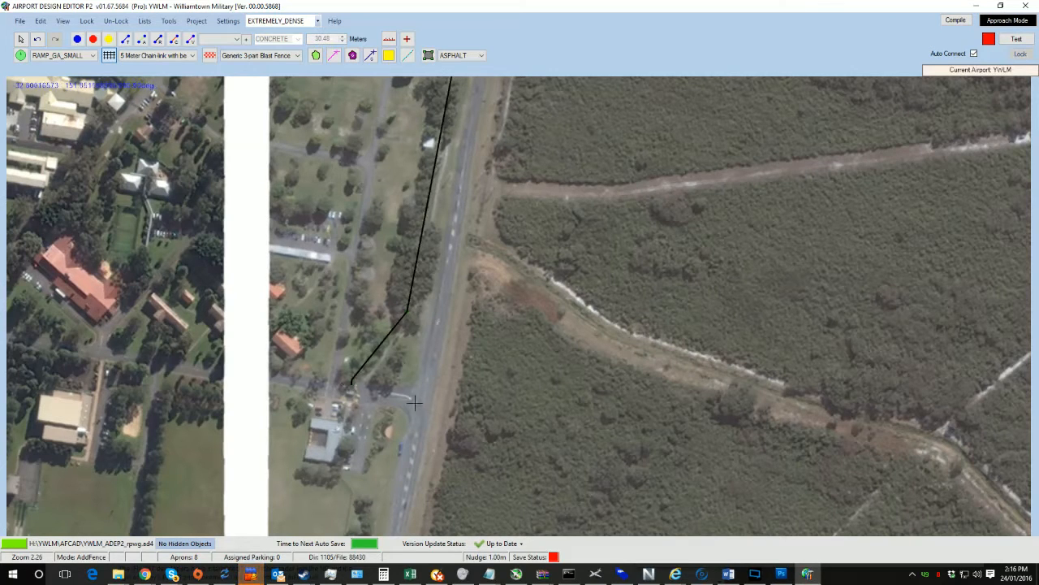
Step: Continue the boundary fence south along the road, then southwest to the bend in the perimeter road, adding corner vertices
right_click_drag(423, 409, 467, 187)
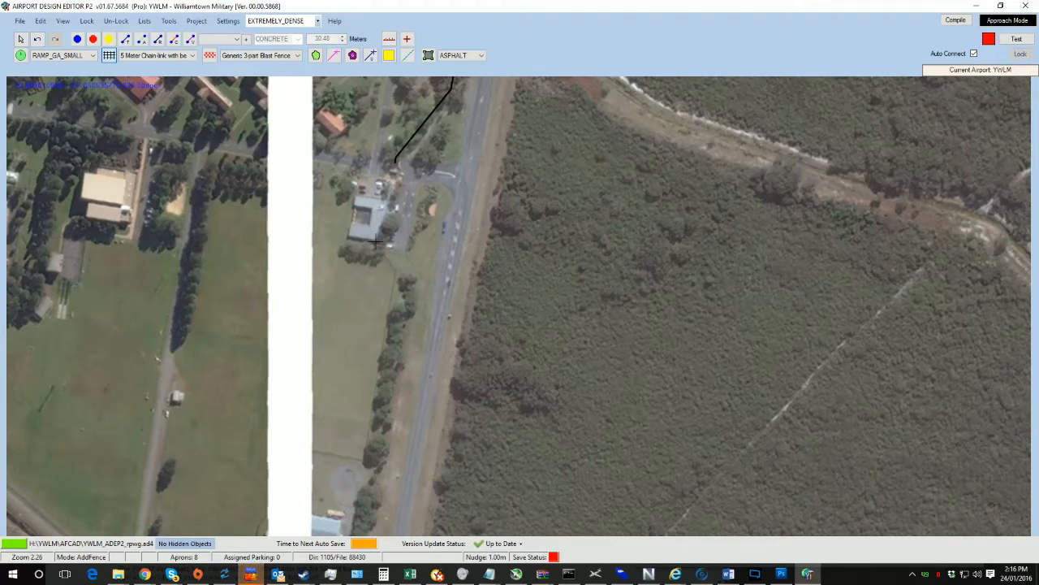
right_click_drag(371, 454, 423, 169)
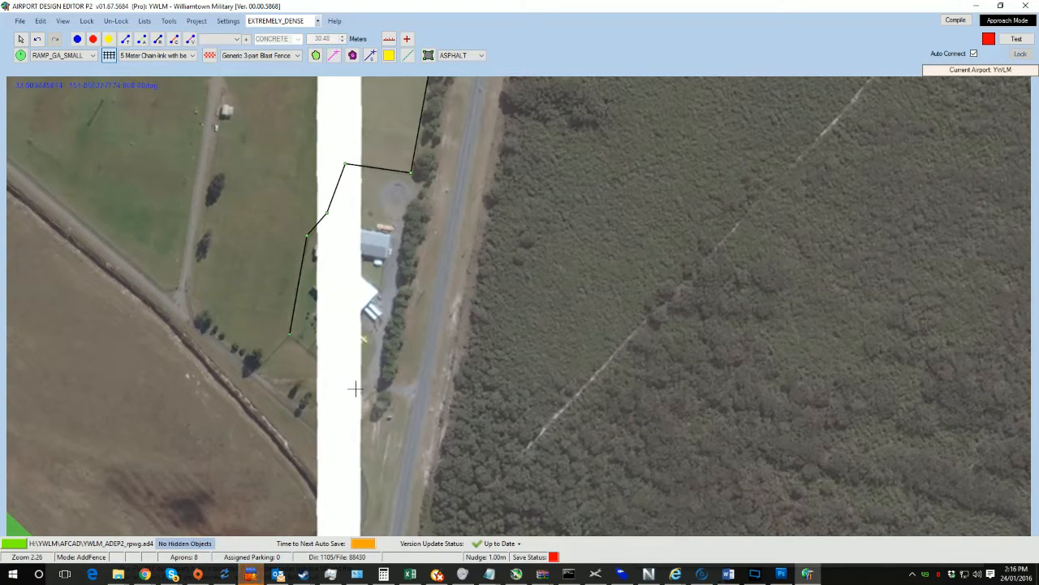
right_click_drag(384, 428, 456, 179)
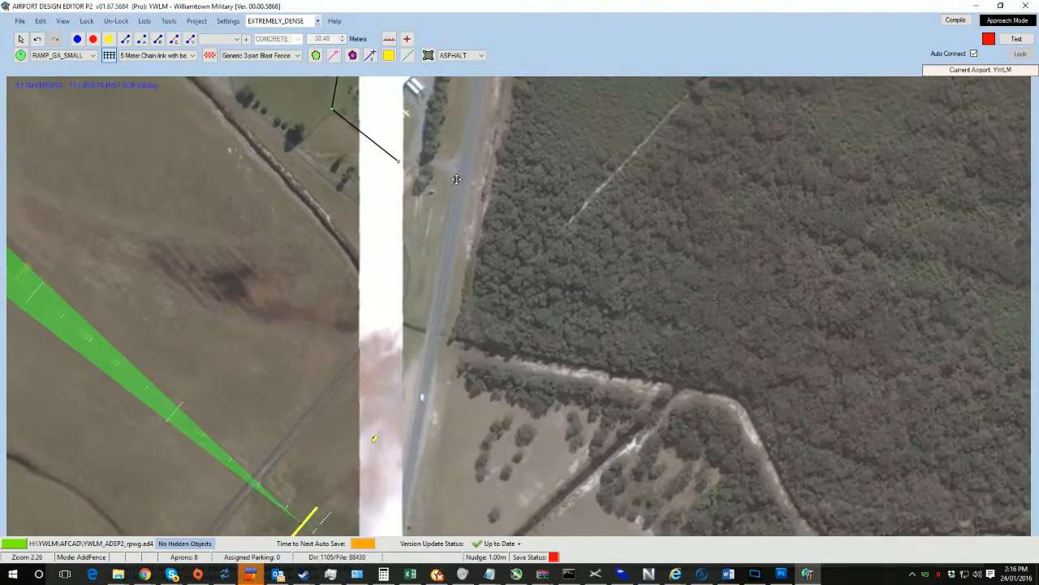
left_click(416, 221)
middle_click_drag(306, 369, 459, 150)
mouse_move(445, 202)
middle_mouse_down()
mouse_move(390, 278)
mouse_move(433, 198)
middle_mouse_up()
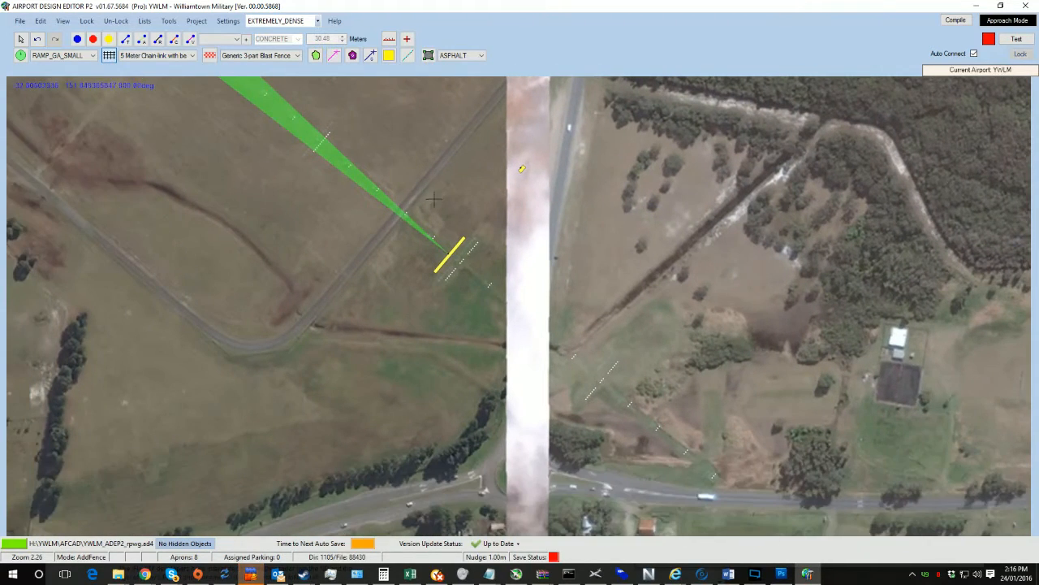
left_click(290, 348)
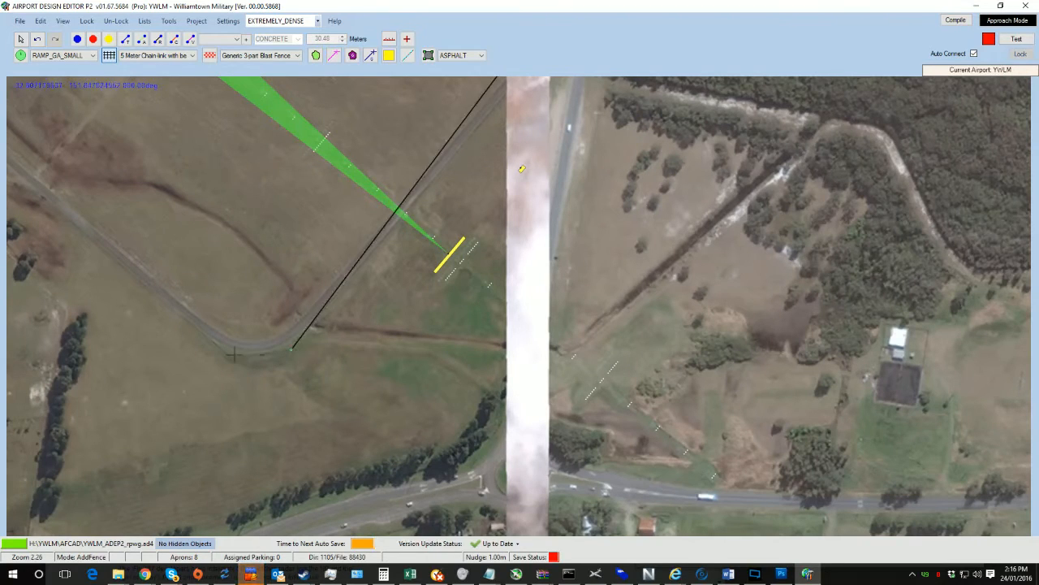
left_click(230, 355)
Step: Extend the fence northwest along the perimeter road to the corner by the hangar, then turn southwest
middle_click_drag(141, 292, 452, 336)
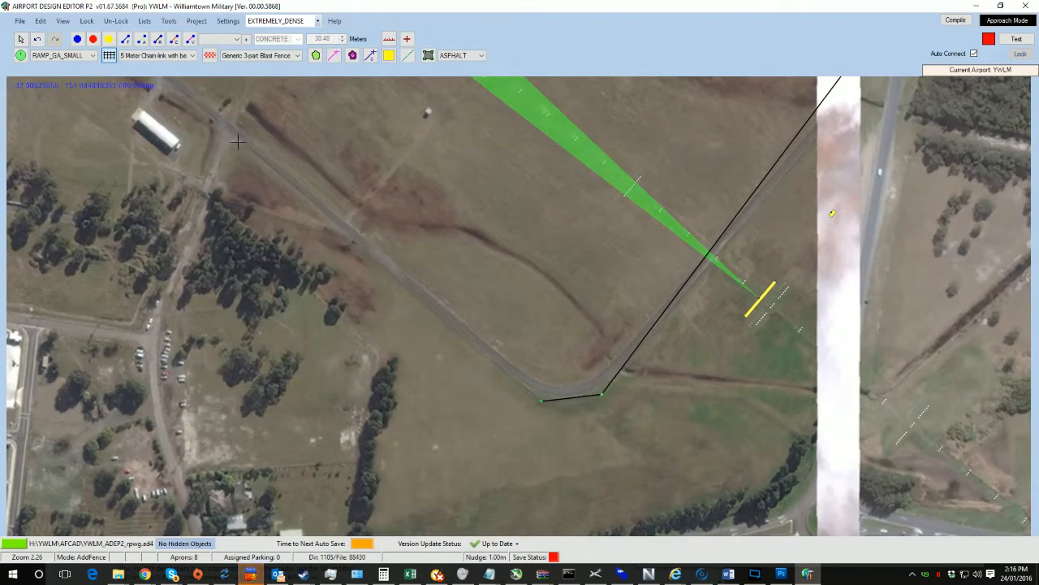
middle_click_drag(250, 169, 493, 157)
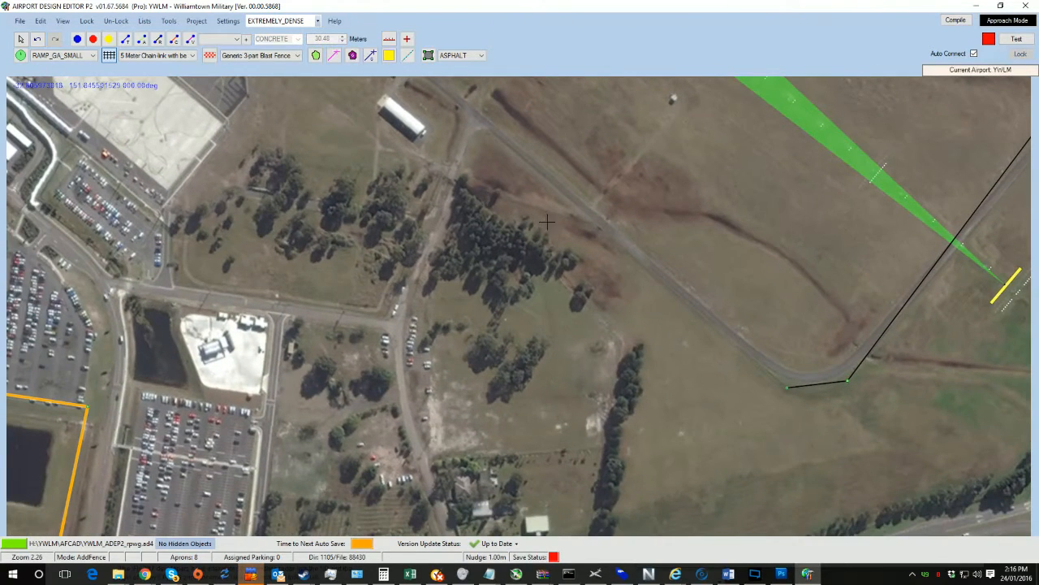
left_click(485, 136)
left_click(457, 177)
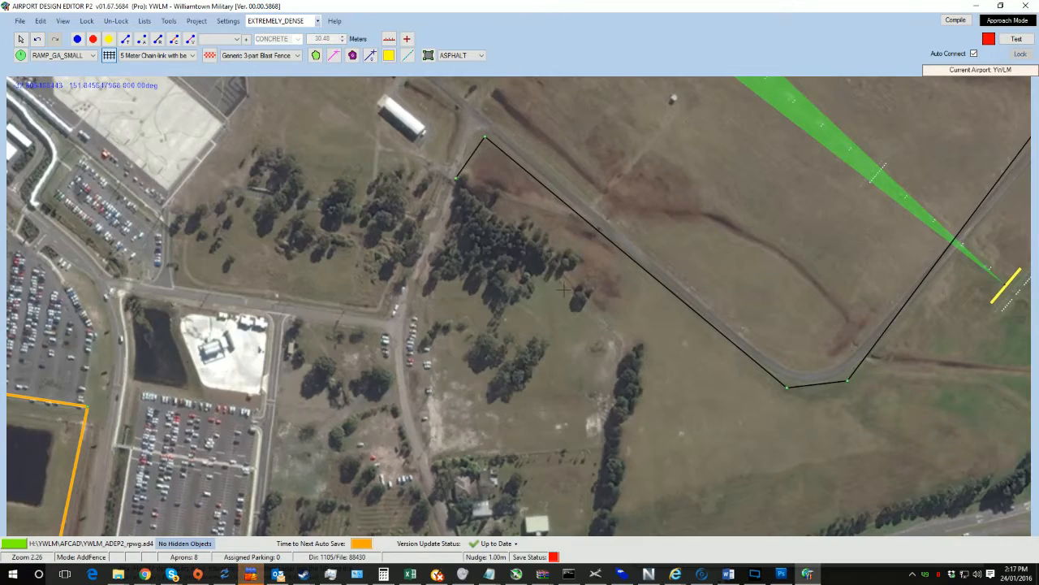
Step: Continue the fence southwest past the hangar through the tree belt toward the road
middle_click_drag(564, 288, 527, 182)
middle_click_drag(556, 234, 651, 393)
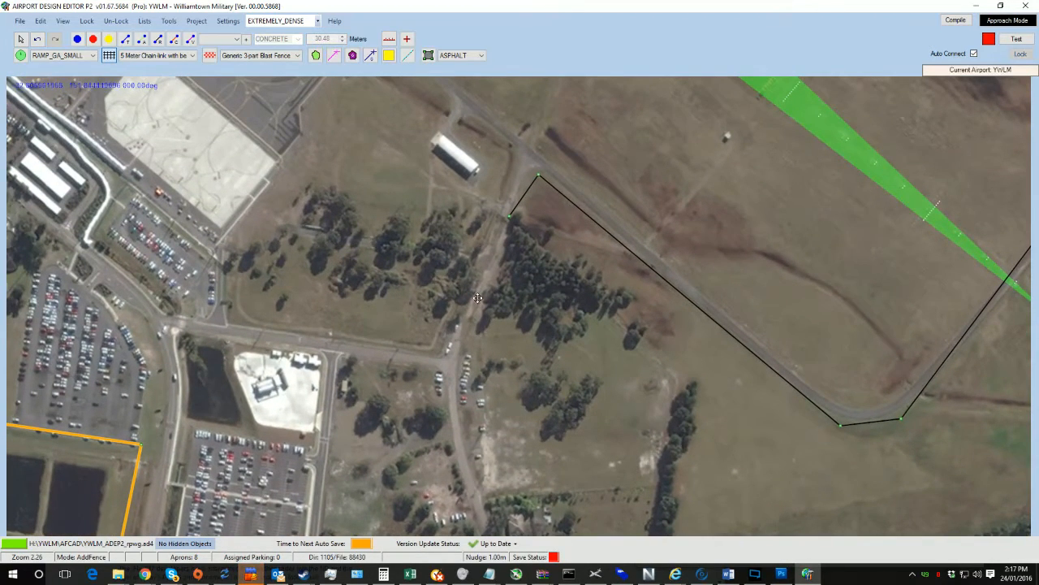
middle_click_drag(478, 298, 477, 347)
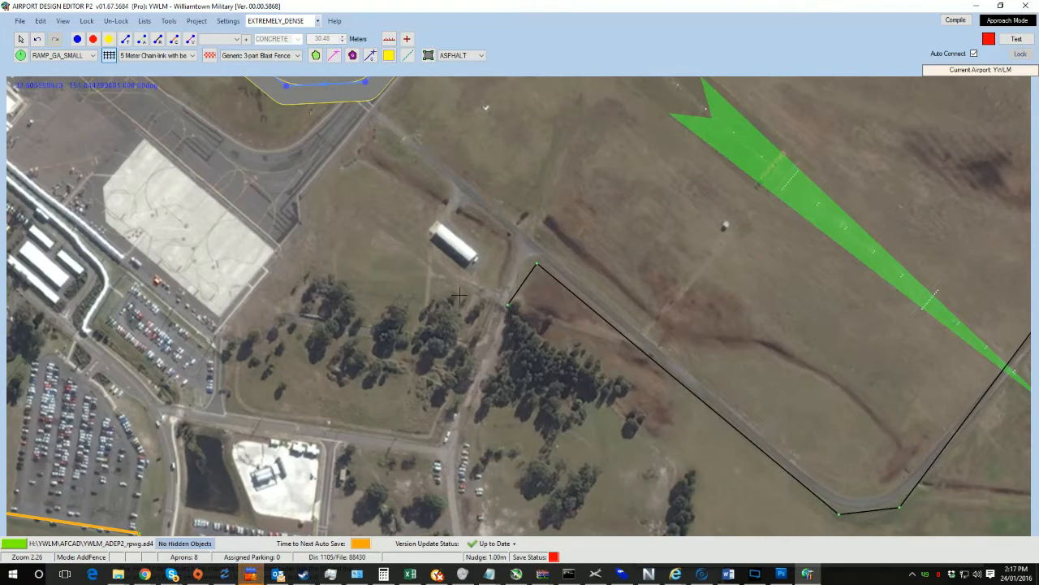
left_click(497, 367)
middle_click_drag(438, 383, 518, 394)
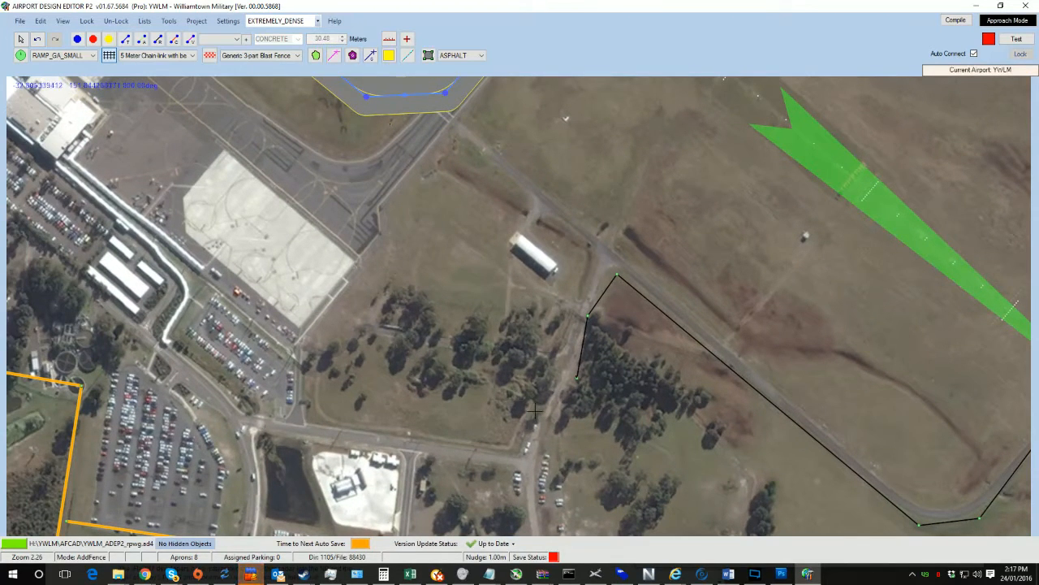
Step: Run the fence west along the road to the car park, then north, and finish the fence
left_click(516, 449)
left_click(315, 421)
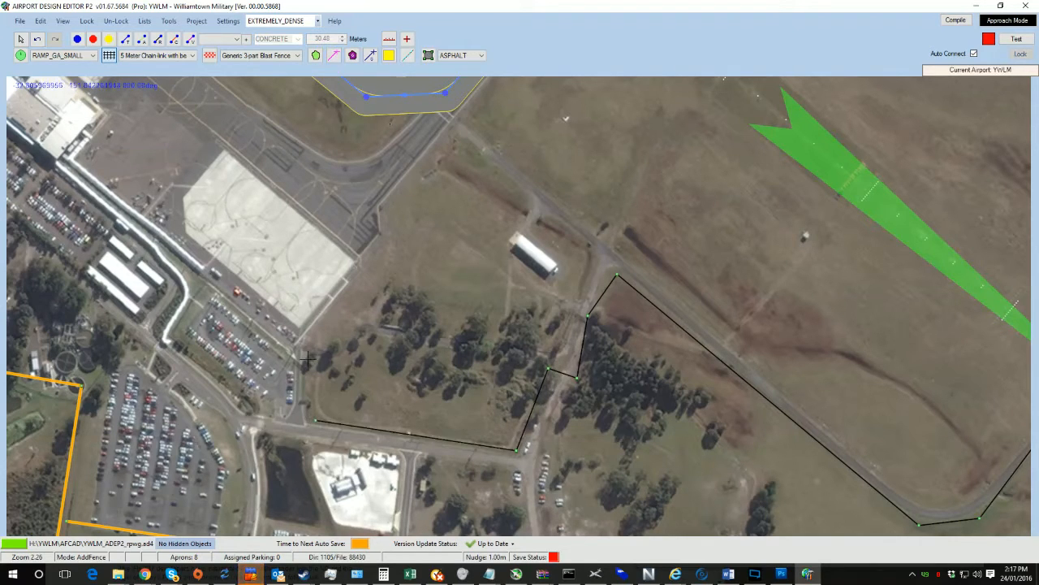
double_click(310, 347)
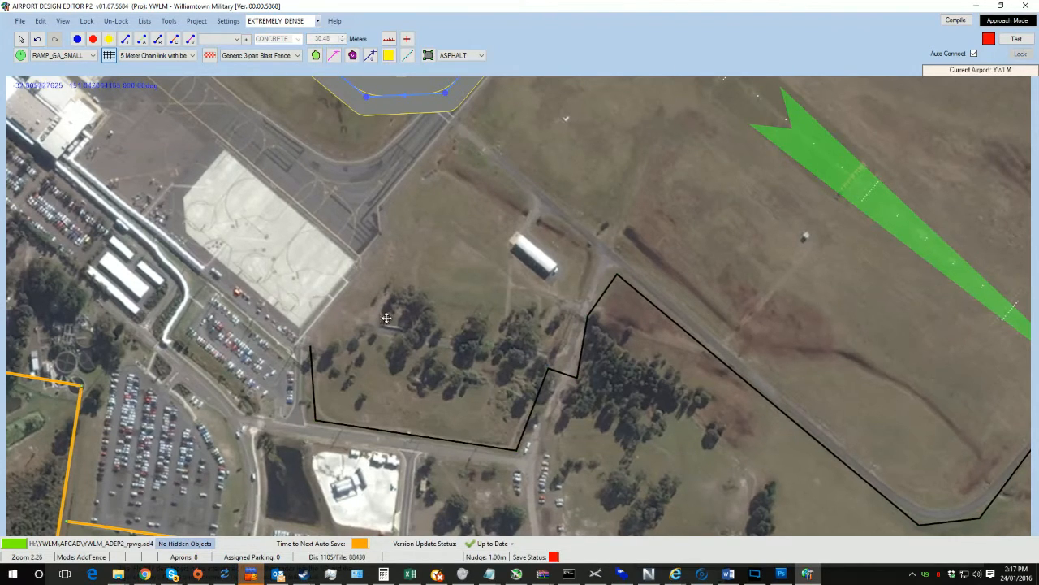
Step: Exit fence drawing and zoom out to examine the new fence line around the whole airfield
scroll(387, 317, "down", 5)
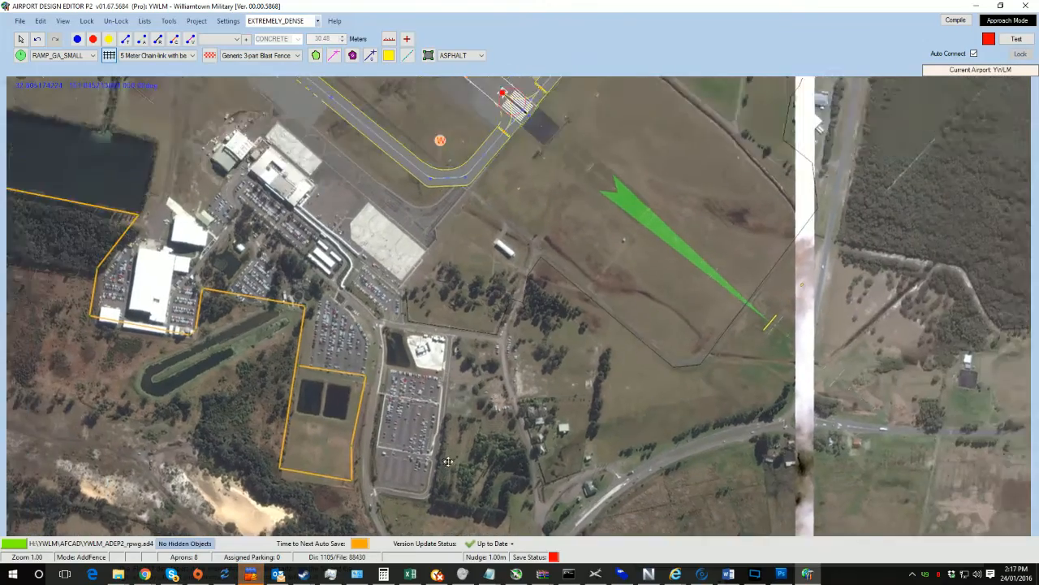
scroll(447, 460, "down", 5)
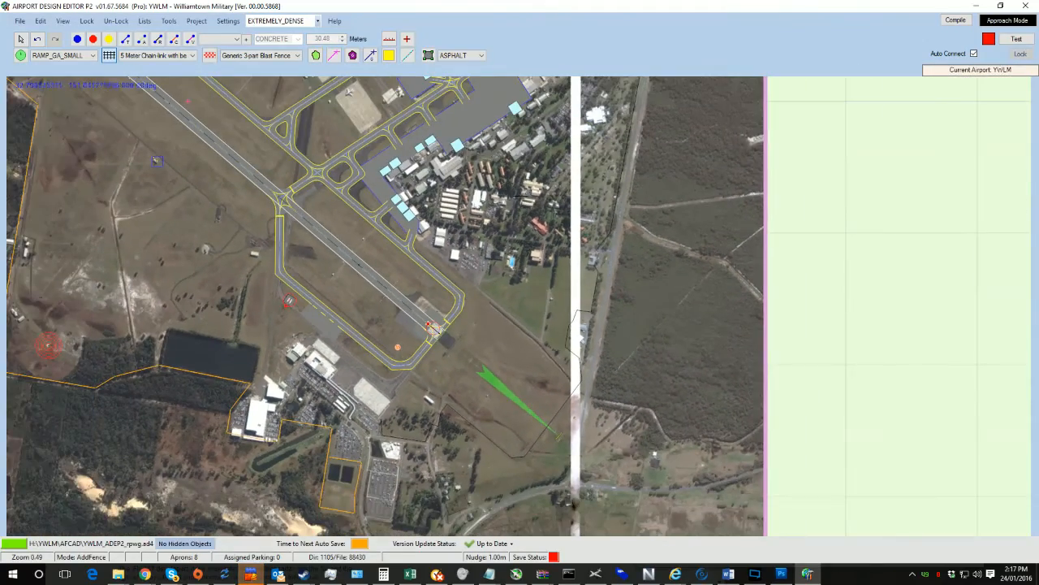
right_click_drag(536, 154, 530, 272)
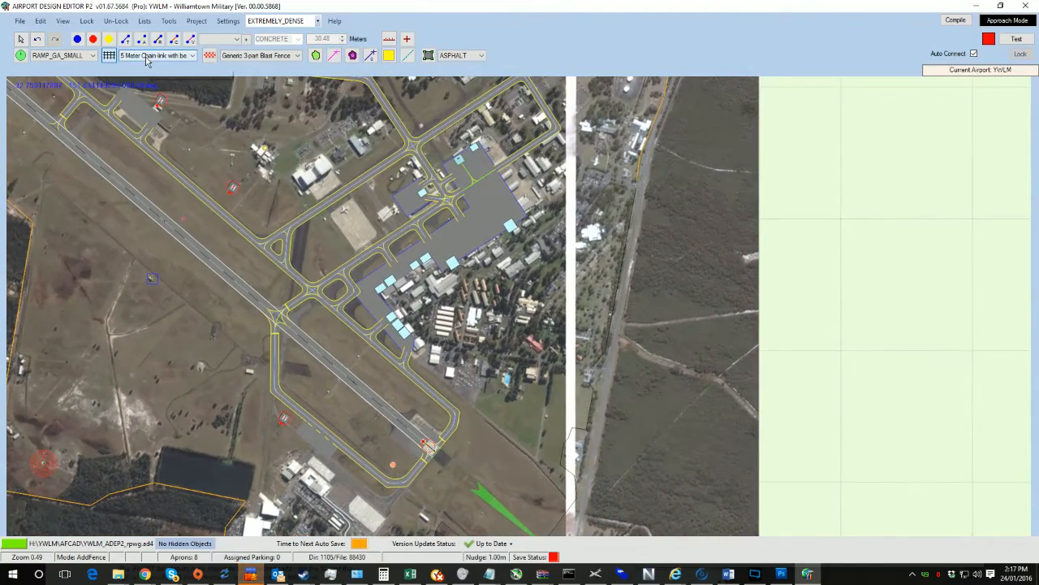
scroll(439, 190, "down", 2)
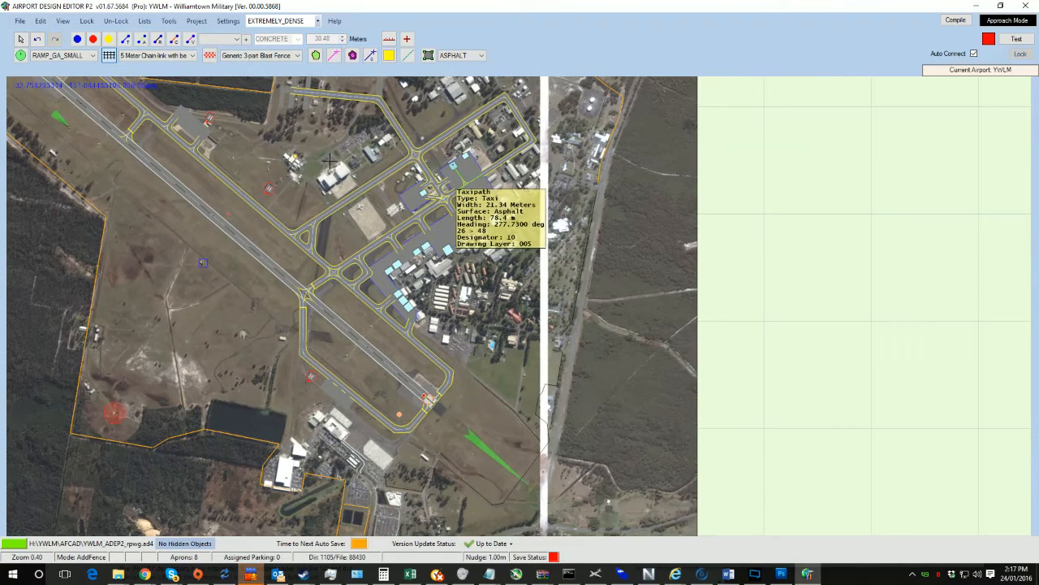
key("Escape")
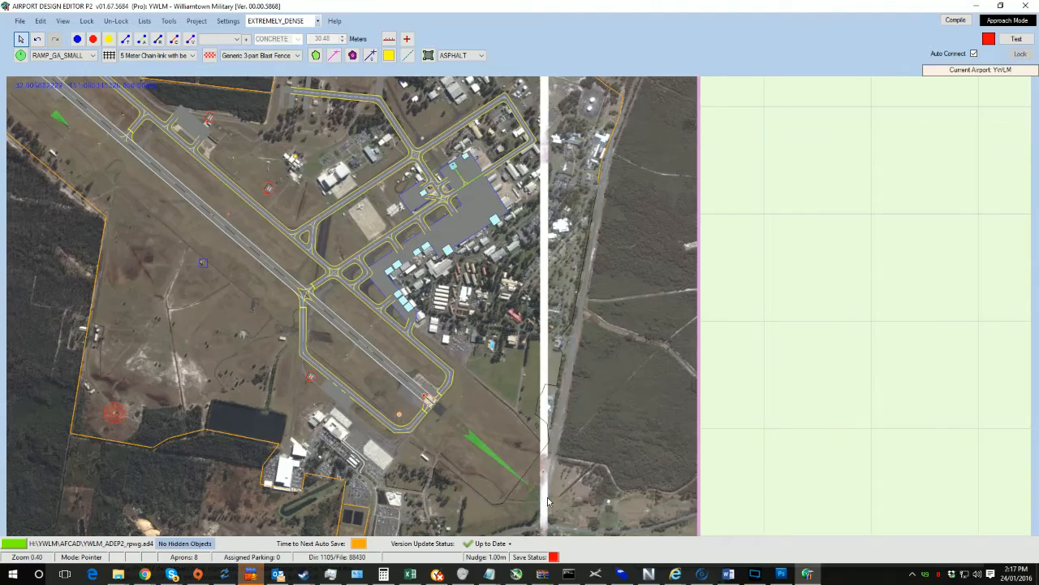
scroll(547, 501, "up", 8)
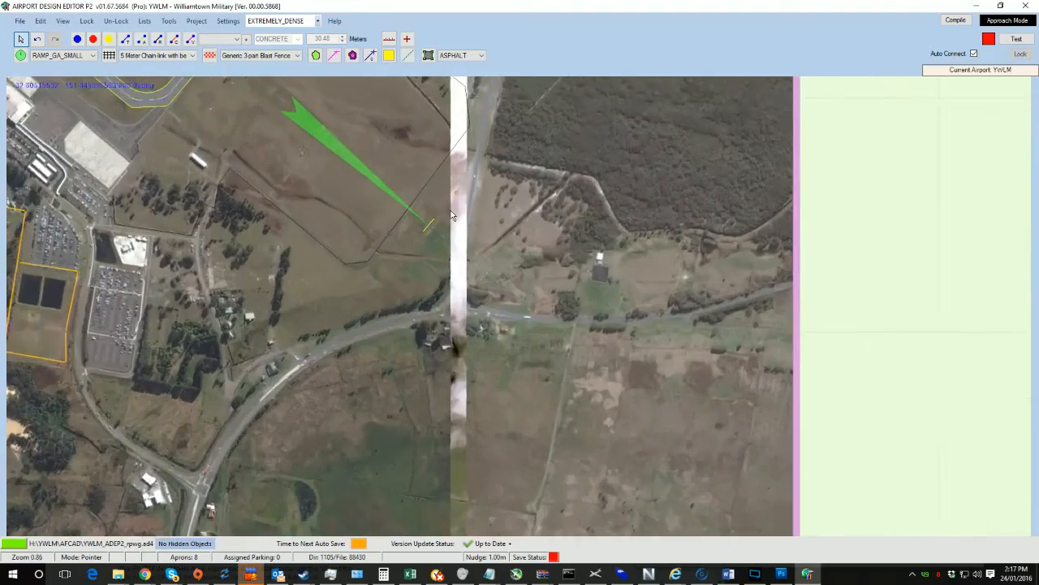
scroll(452, 217, "up", 15)
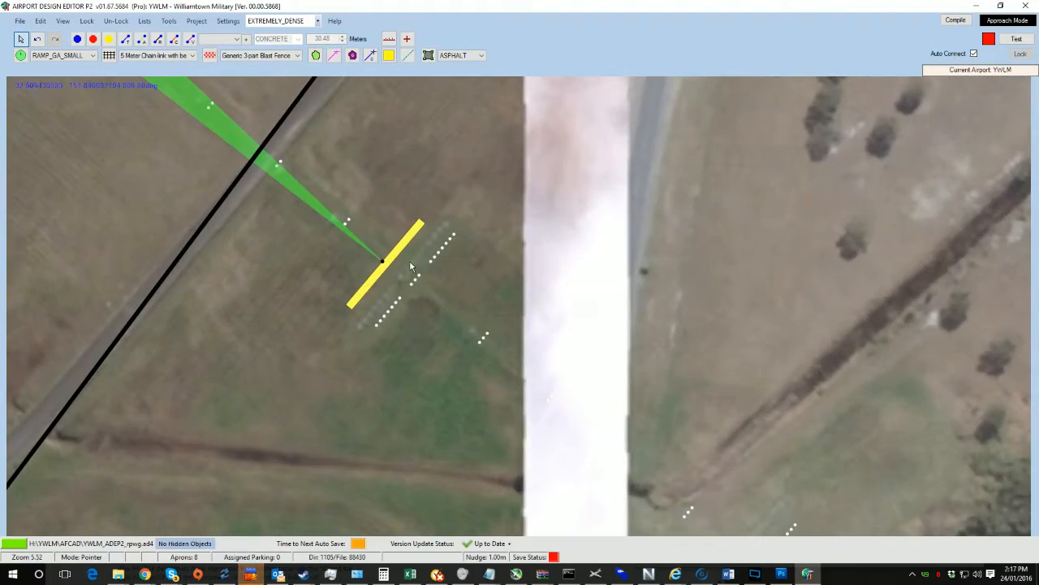
Step: Try repositioning the runway 12 ILS localizer, then undo the move
mouse_move(397, 252)
left_mouse_down()
mouse_move(448, 296)
mouse_move(376, 237)
mouse_move(411, 255)
left_mouse_up()
left_click_drag(371, 196, 602, 364)
scroll(565, 326, "down", 5)
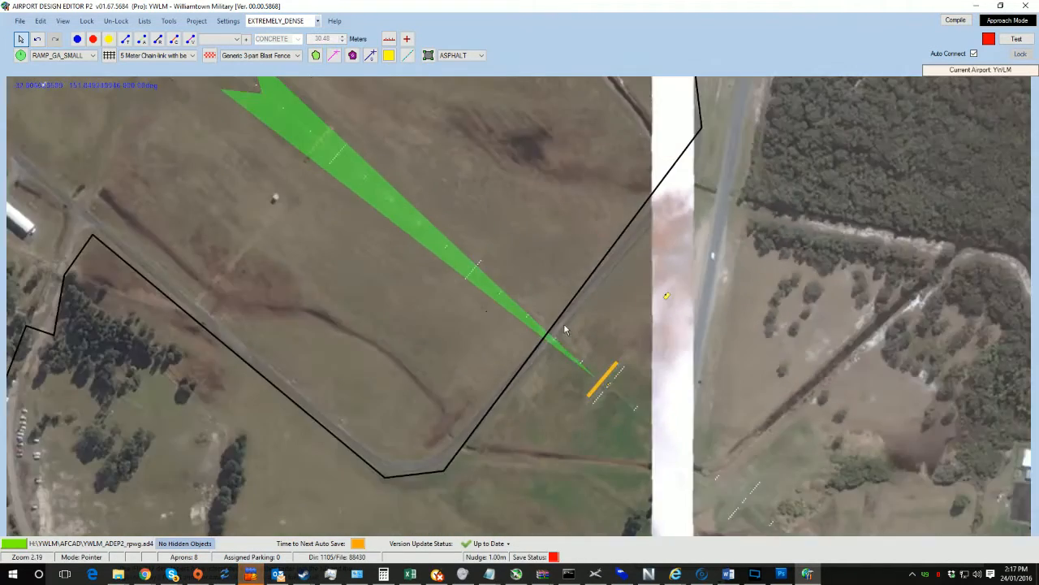
scroll(447, 266, "down", 2)
scroll(448, 266, "up", 3)
left_click_drag(415, 177, 500, 269)
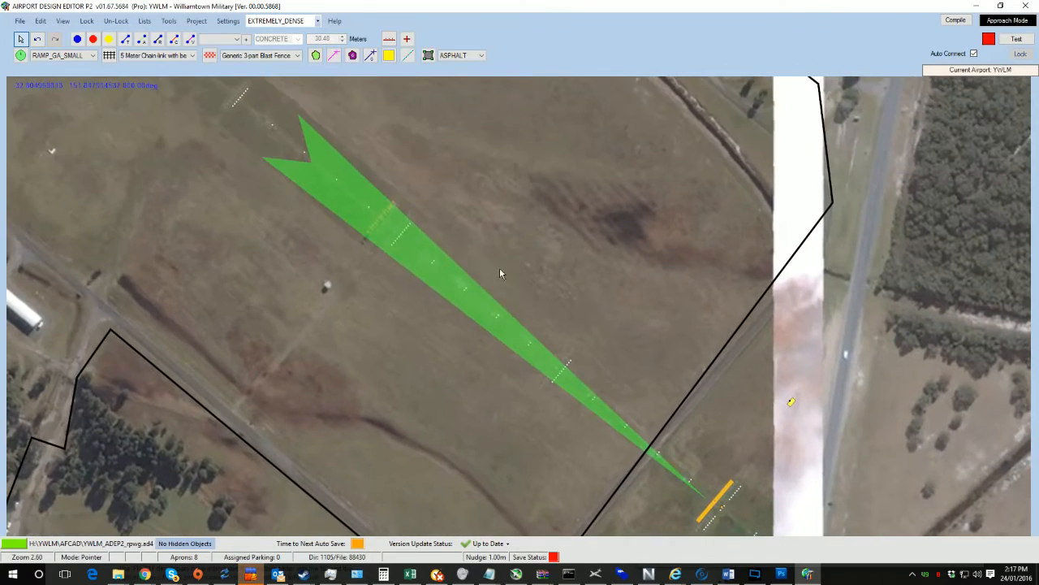
left_click_drag(402, 261, 327, 314)
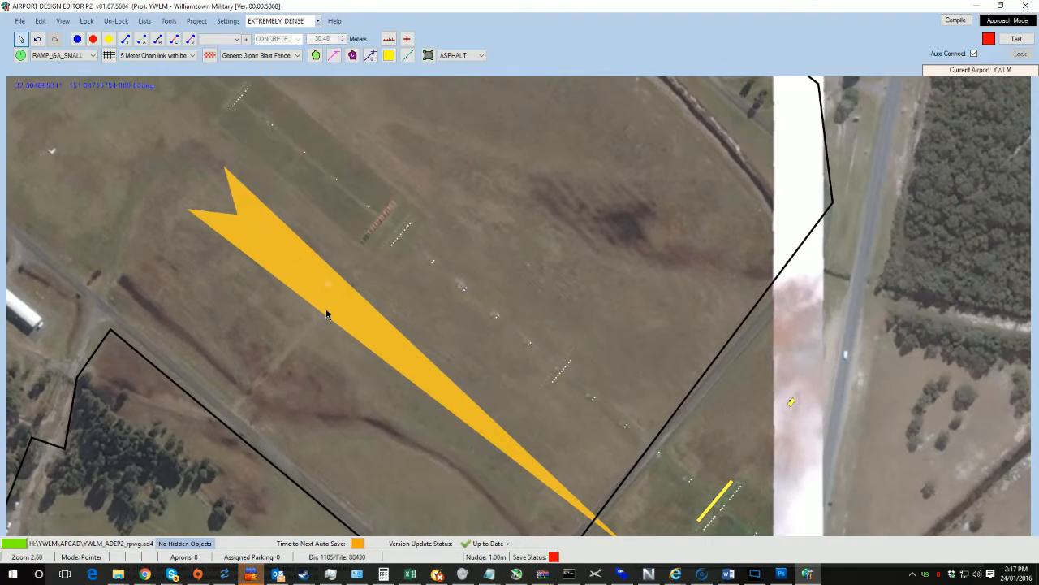
key("ctrl+z")
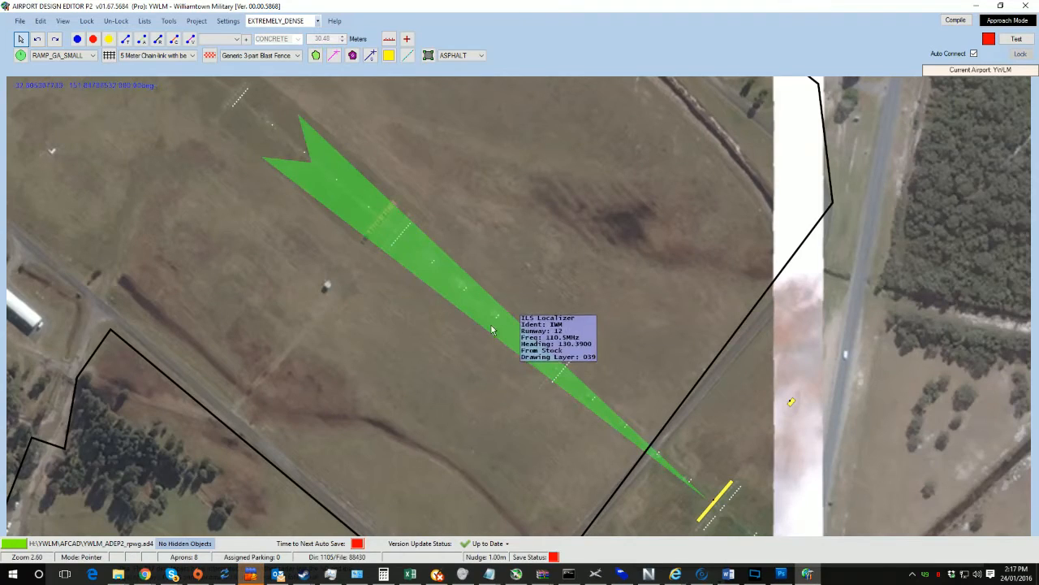
Step: Examine the localizer antenna and the runway 12 threshold area
left_click_drag(473, 374, 354, 278)
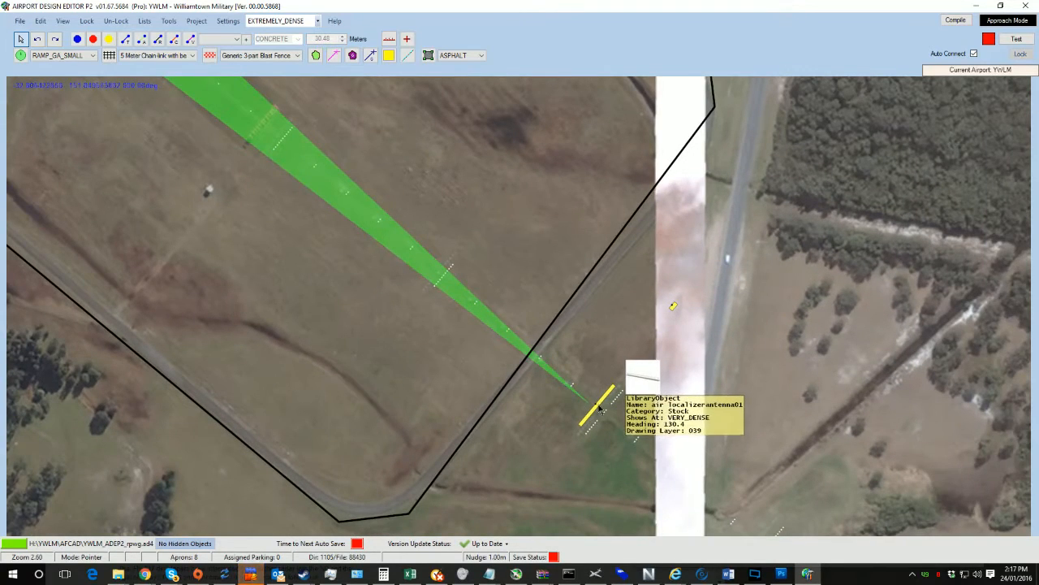
left_click_drag(598, 405, 595, 410)
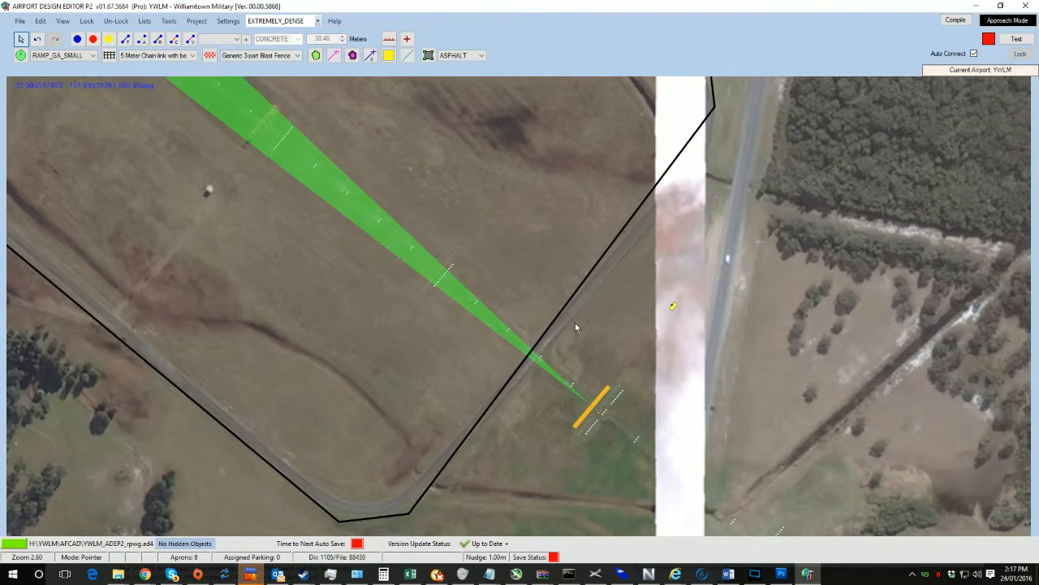
scroll(575, 322, "down", 2)
left_click_drag(570, 292, 682, 381)
scroll(517, 247, "up", 2)
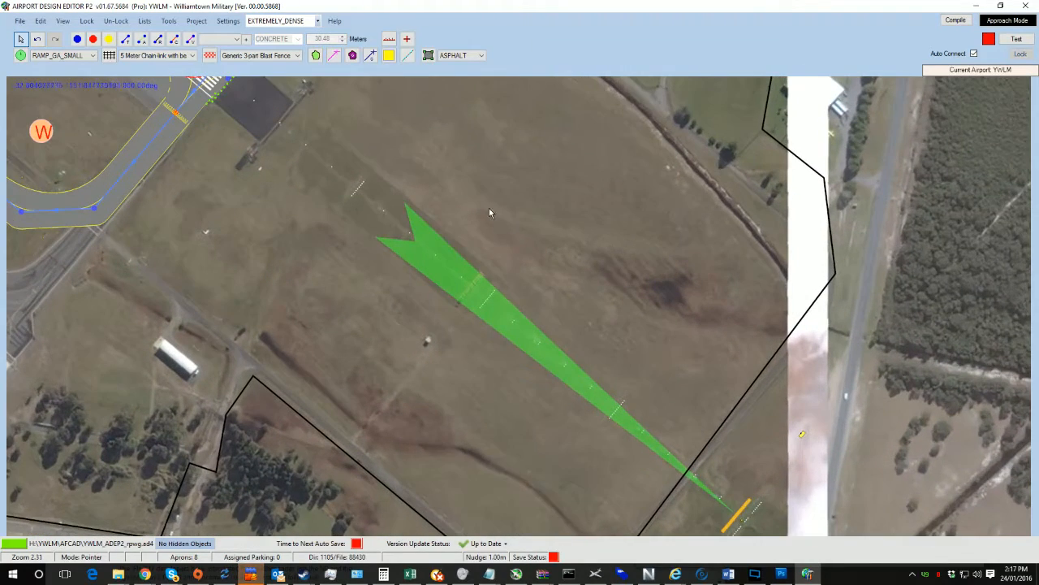
scroll(478, 282, "up", 3)
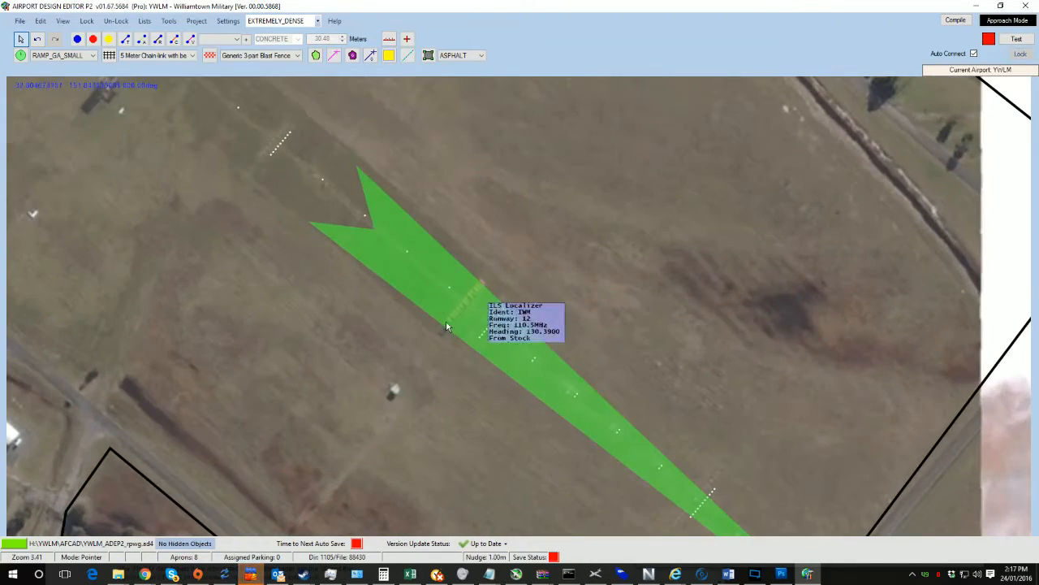
left_click_drag(189, 237, 533, 421)
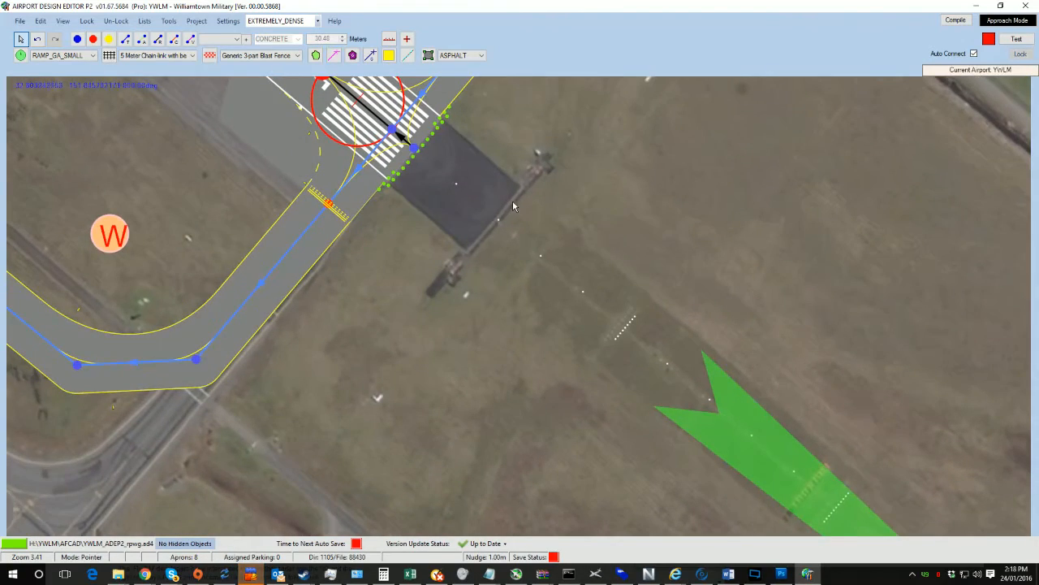
scroll(513, 205, "down", 3)
left_click_drag(496, 251, 650, 401)
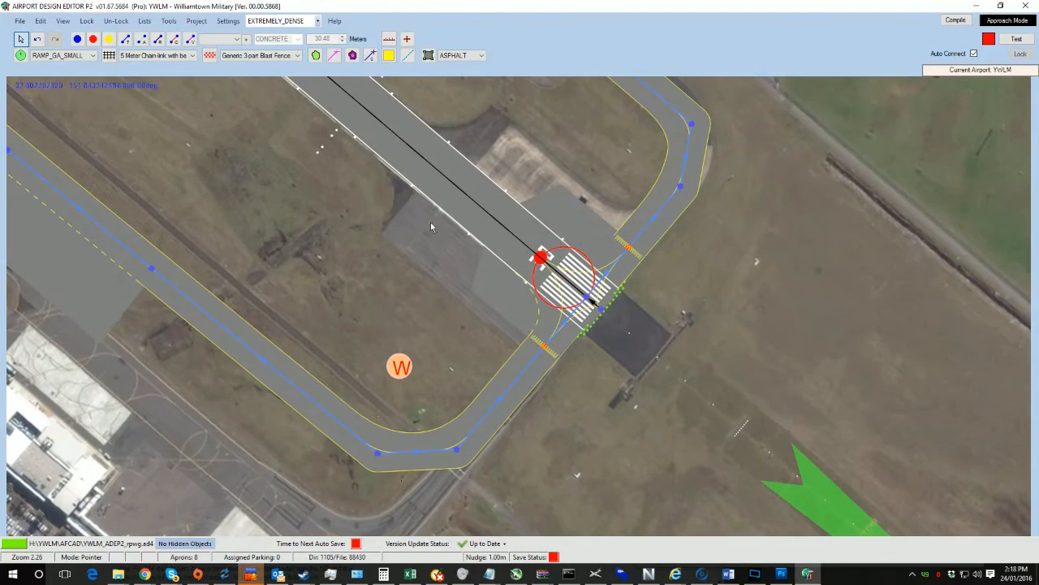
left_click_drag(568, 520, 327, 308)
left_click_drag(699, 520, 620, 542)
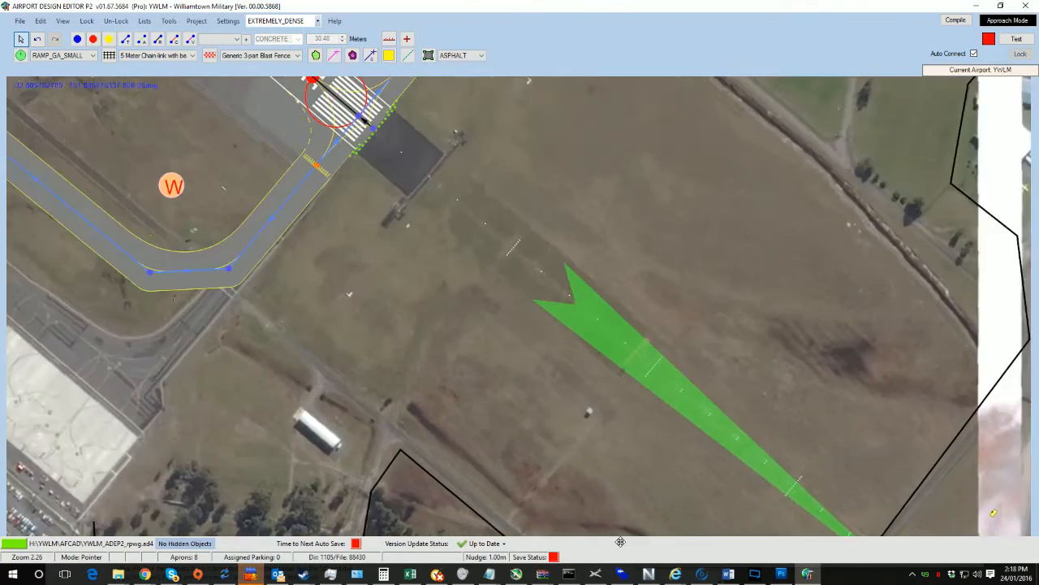
left_click_drag(353, 222, 579, 363)
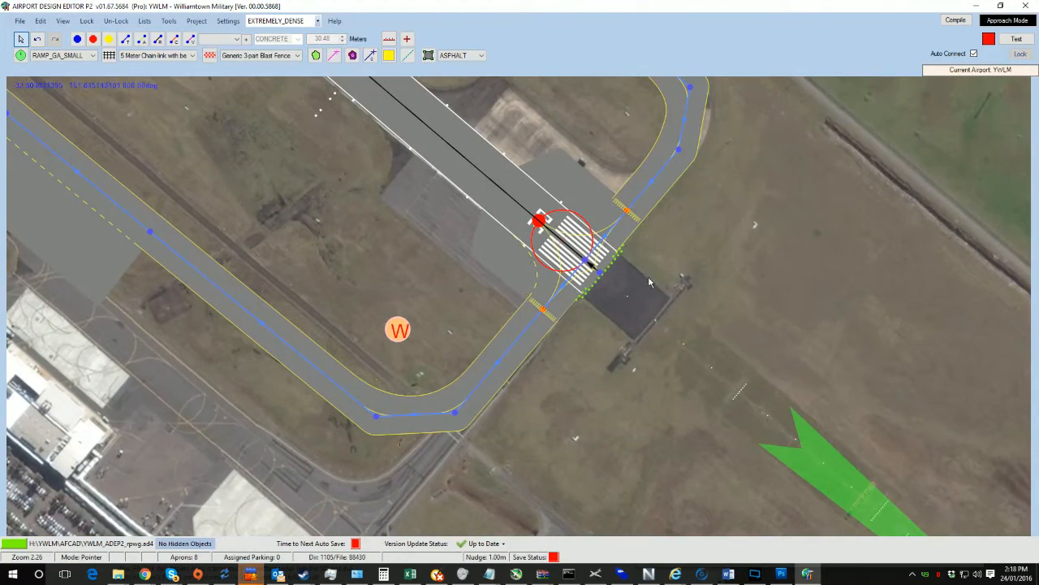
Step: Open the runway 12/30 properties and enable an overrun on the secondary end
double_click(489, 209)
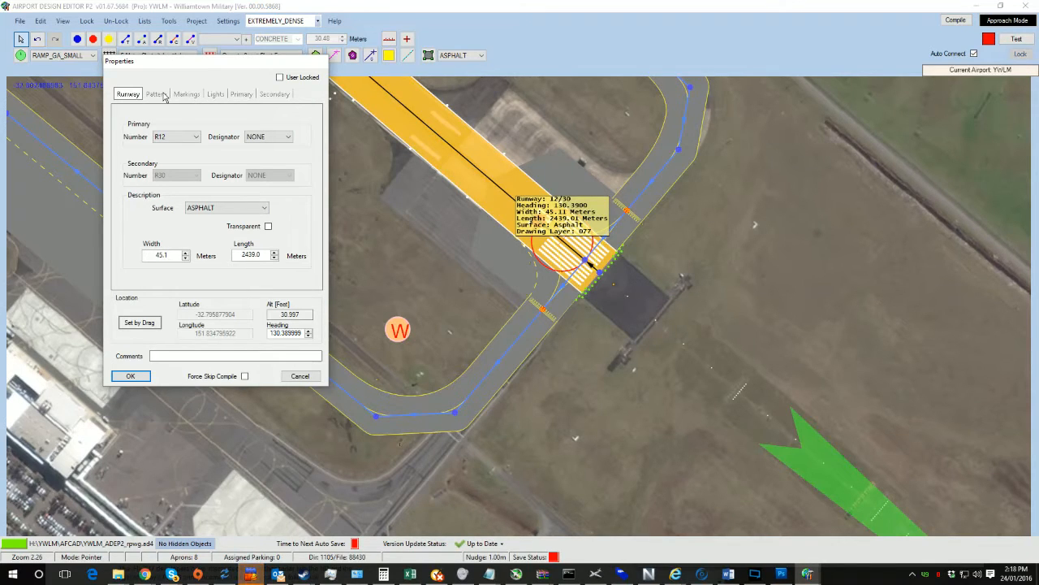
left_click(251, 95)
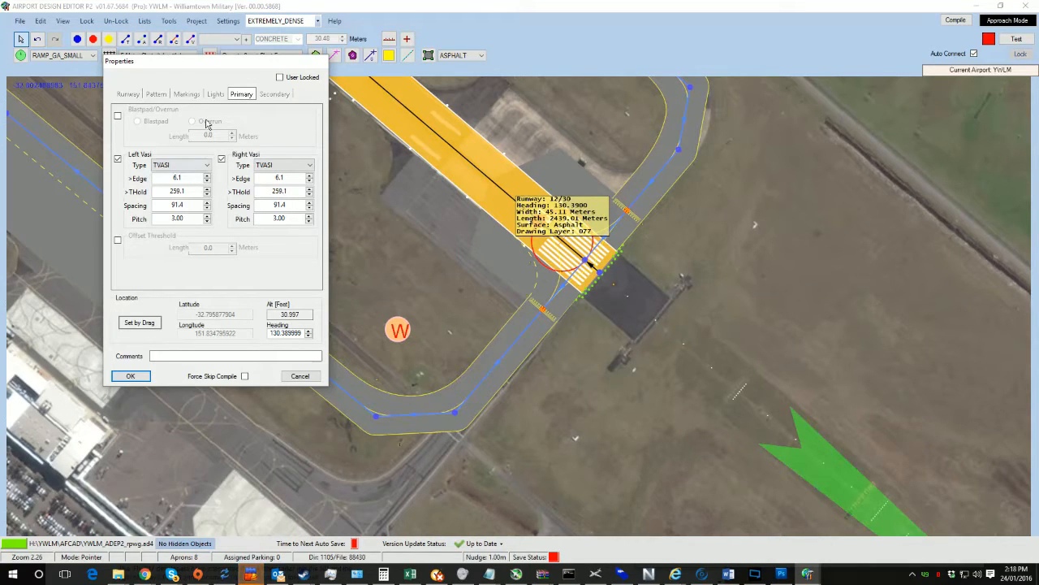
left_click(129, 96)
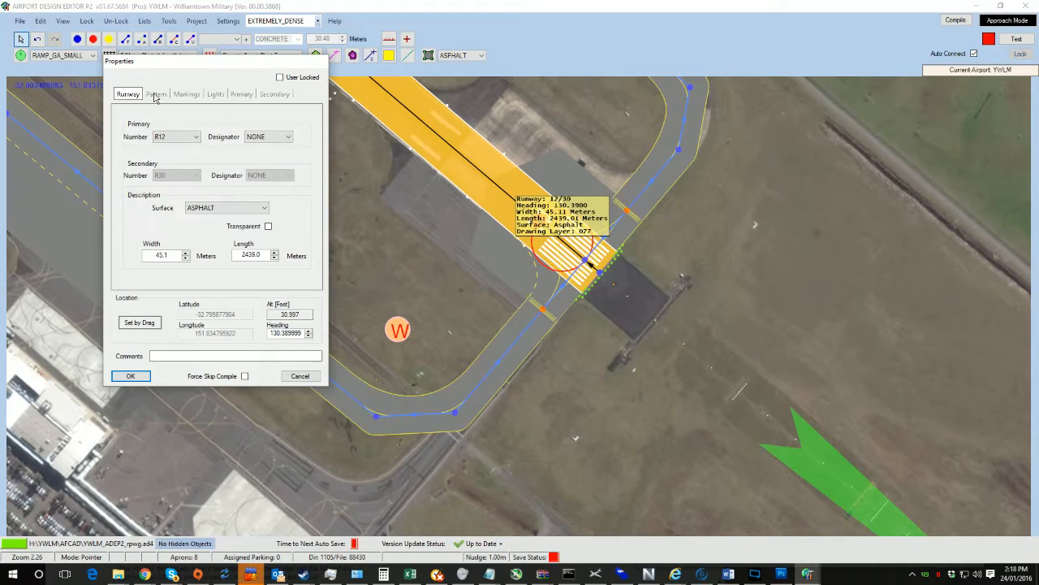
left_click(246, 96)
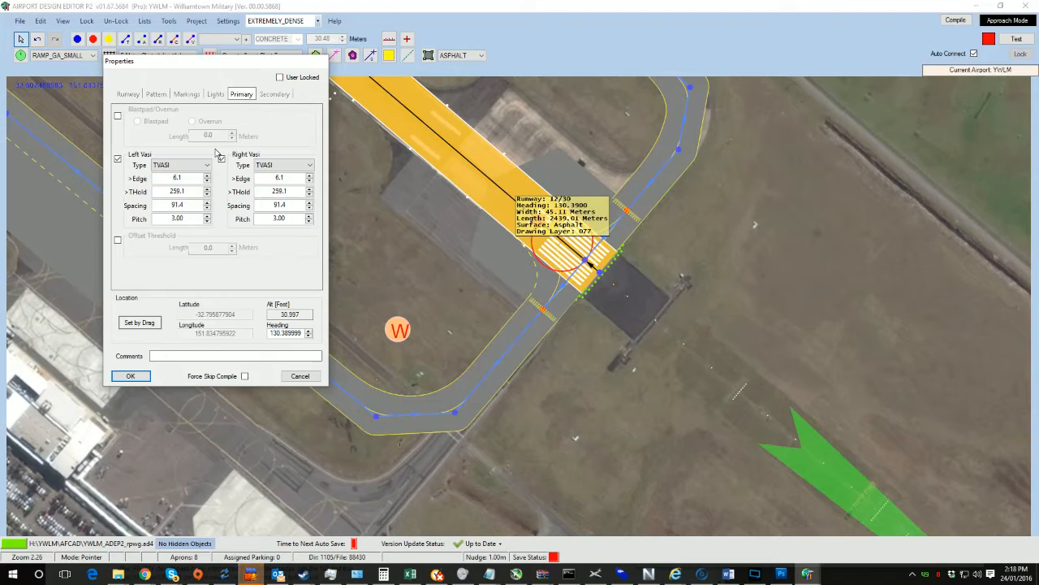
left_click(275, 95)
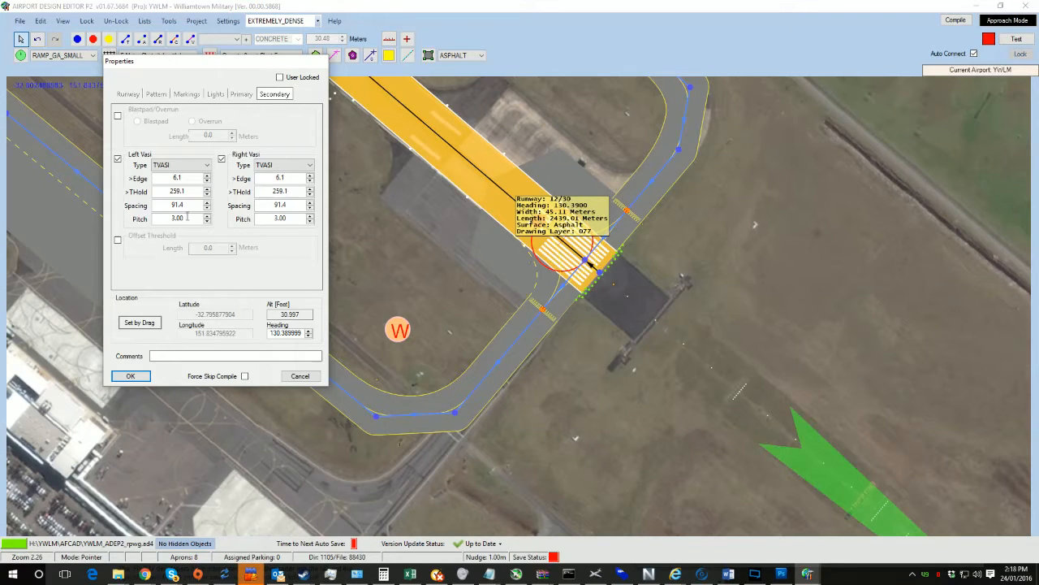
left_click(117, 116)
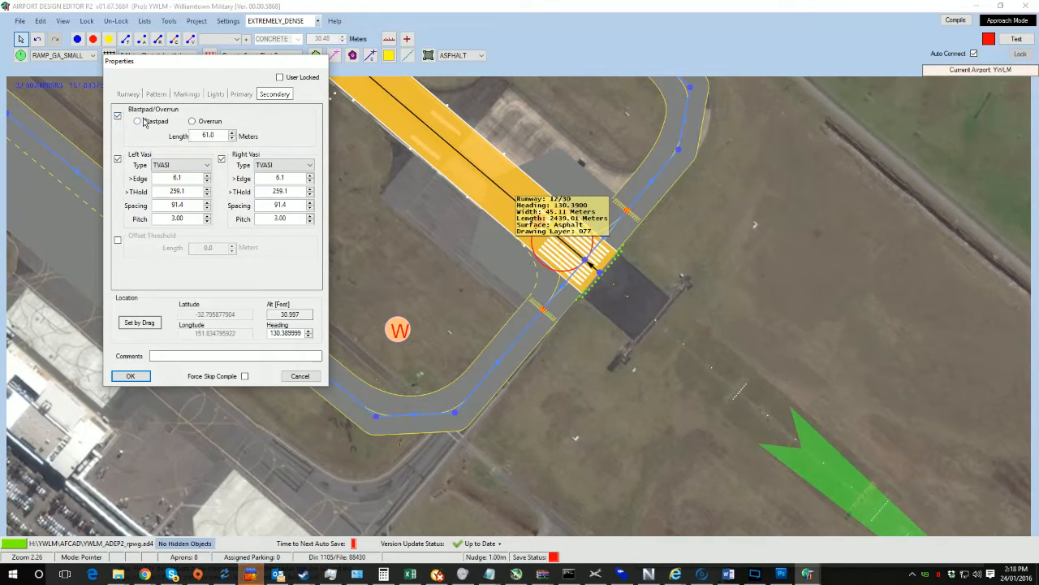
left_click(209, 122)
left_click(130, 376)
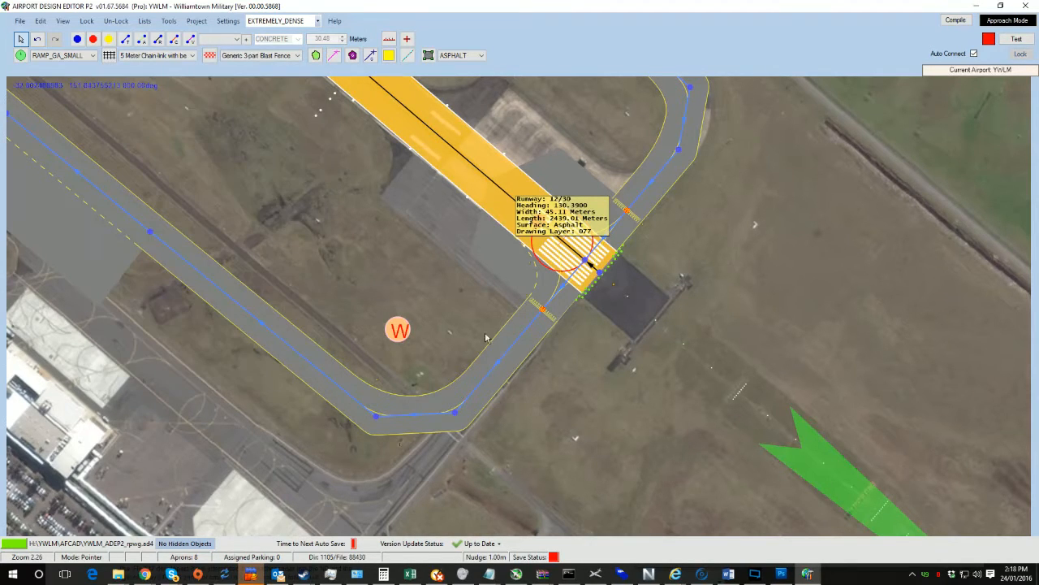
Step: Move to the runway's other end and enable an overrun on the primary end as well
mouse_move(466, 248)
right_mouse_down()
mouse_move(510, 315)
mouse_move(493, 299)
right_mouse_up()
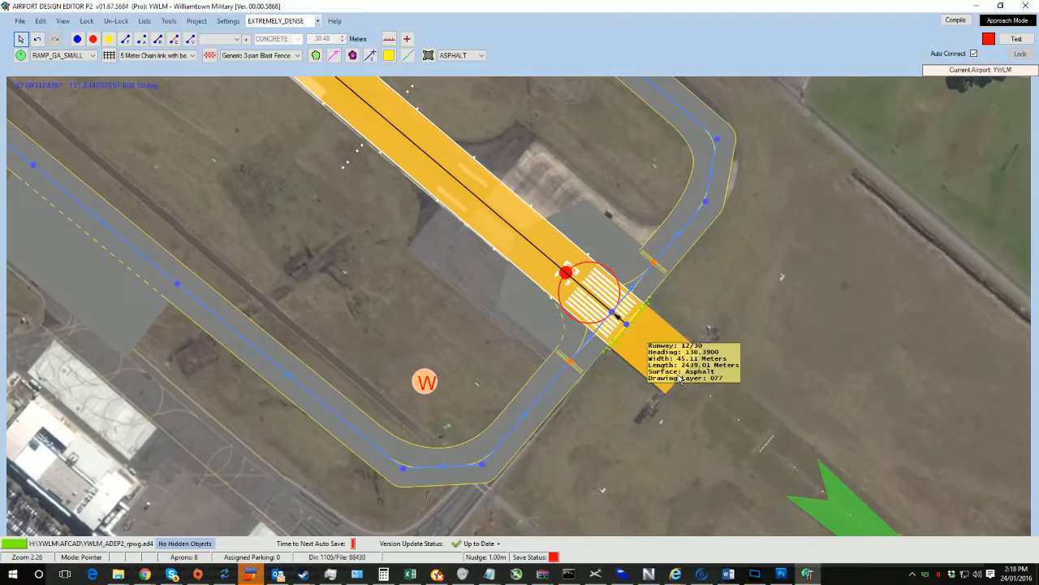
left_click(776, 385)
right_click_drag(355, 306, 805, 581)
right_click_drag(346, 197, 786, 533)
right_click_drag(403, 177, 657, 526)
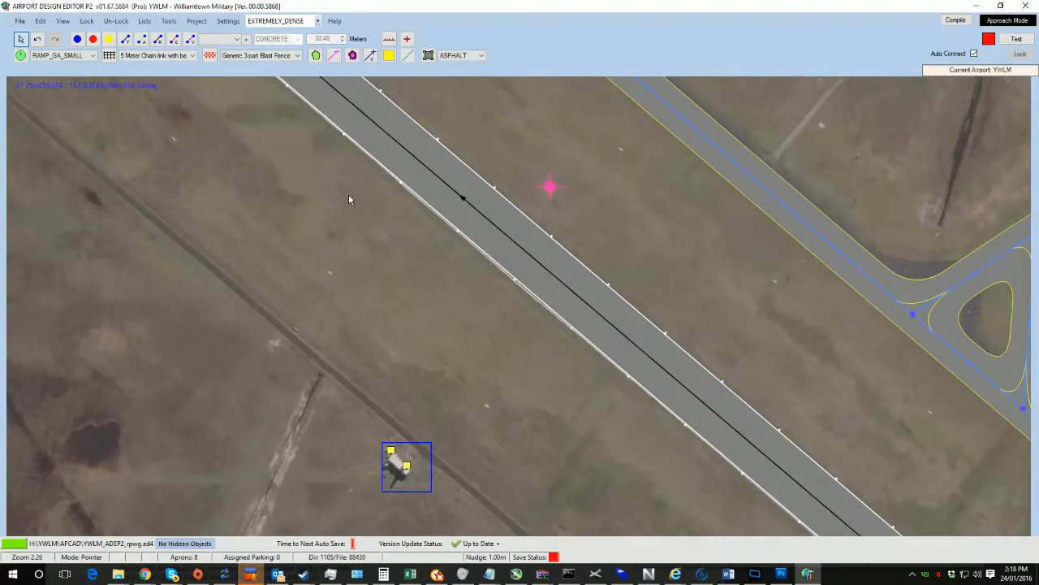
right_click_drag(348, 193, 576, 481)
right_click_drag(318, 220, 797, 533)
right_click_drag(280, 269, 597, 520)
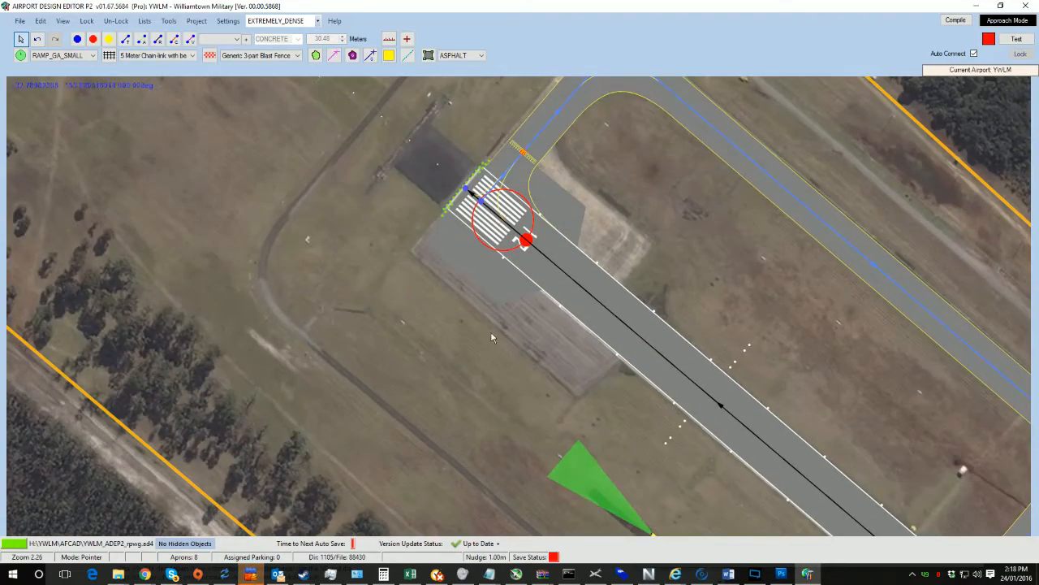
double_click(617, 313)
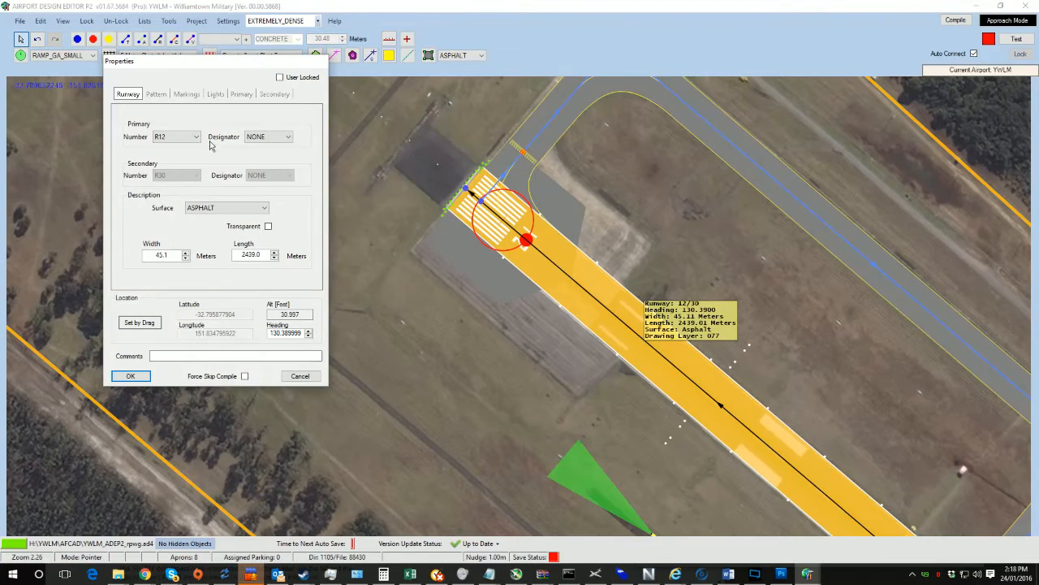
left_click(250, 94)
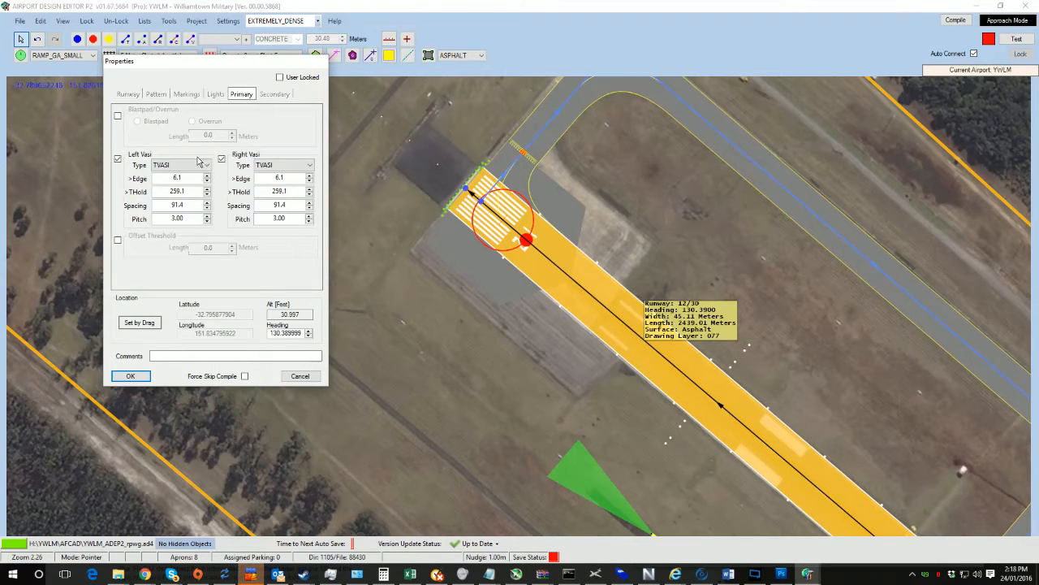
left_click(117, 116)
left_click(192, 121)
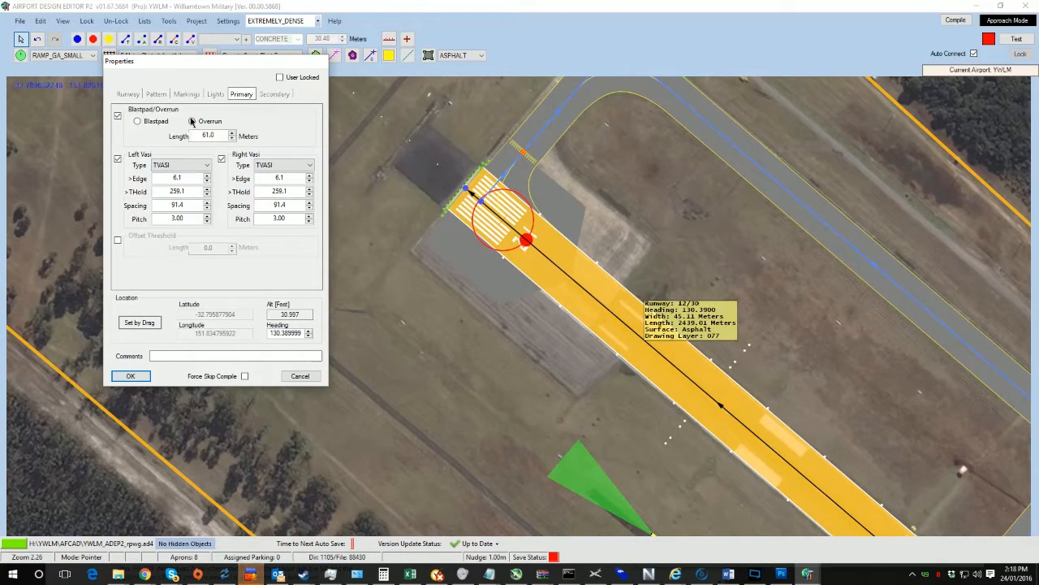
left_click(130, 375)
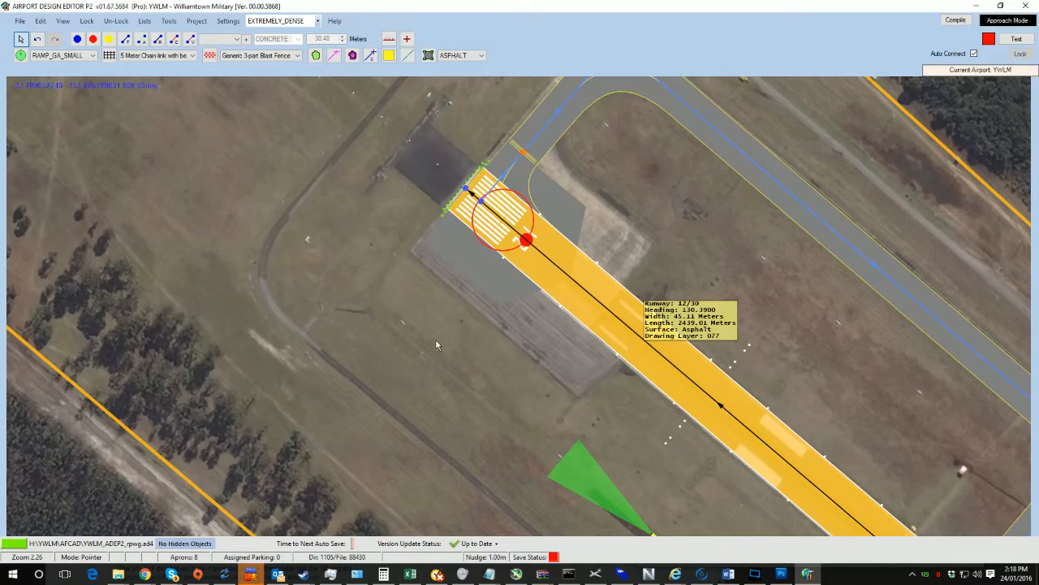
Step: Reshape the apron beside the runway 12 threshold by moving its vertices to follow the runway edge
left_click_drag(457, 316, 282, 321)
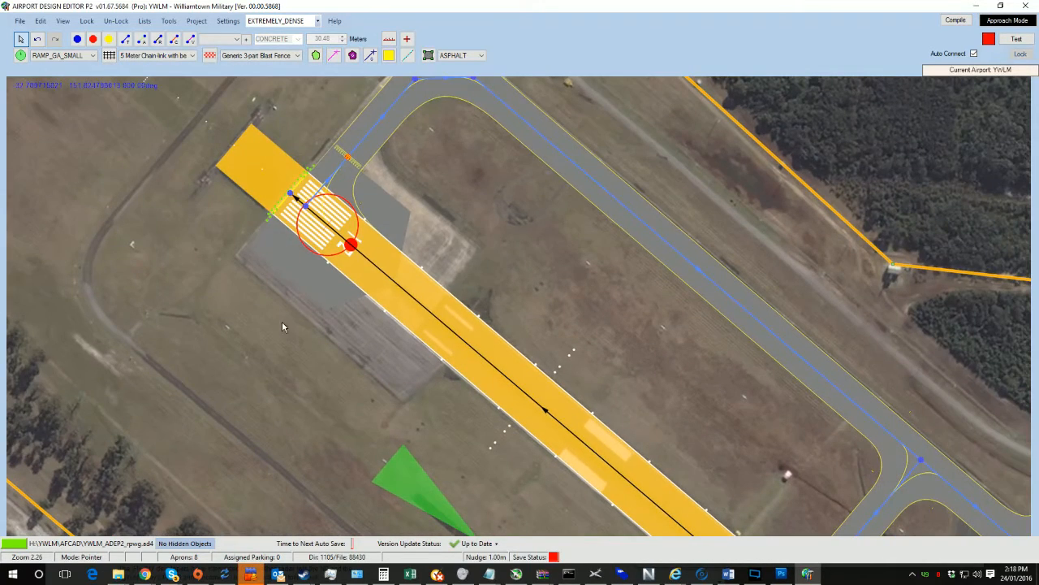
left_click(392, 213)
scroll(410, 213, "up", 3)
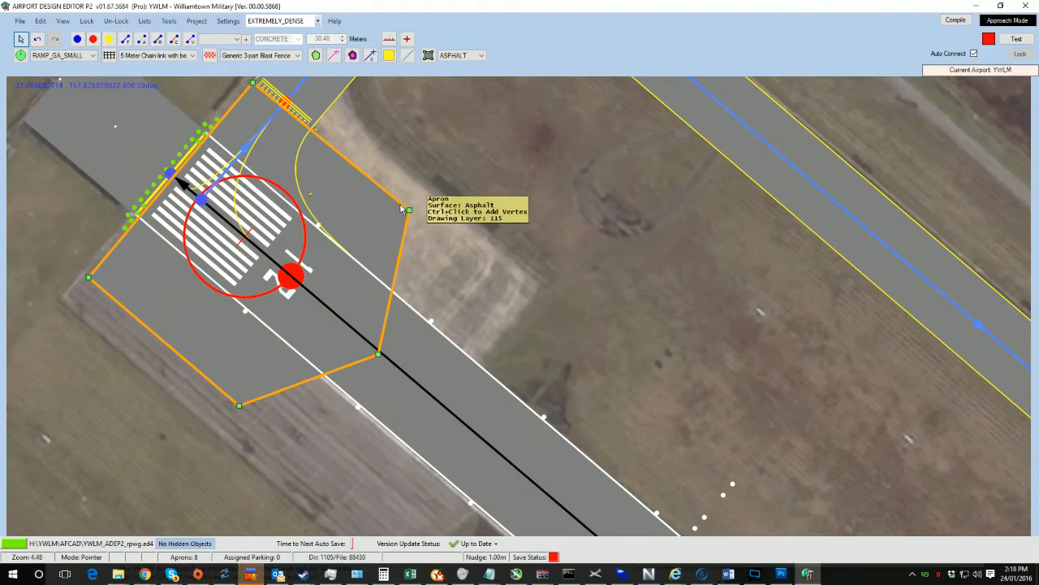
left_click_drag(409, 212, 540, 287)
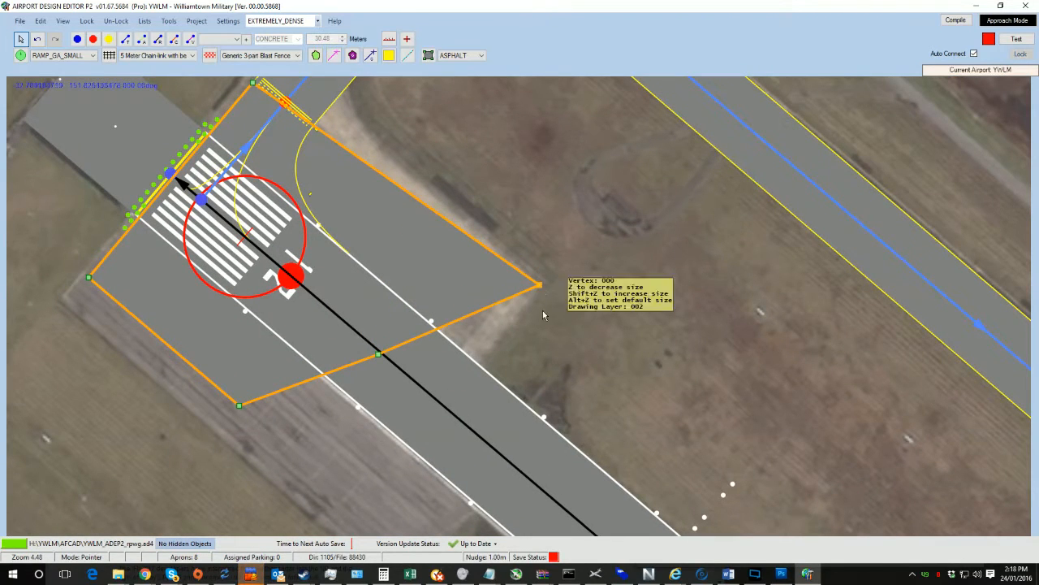
left_click_drag(590, 356, 484, 179)
left_click_drag(270, 175, 342, 210)
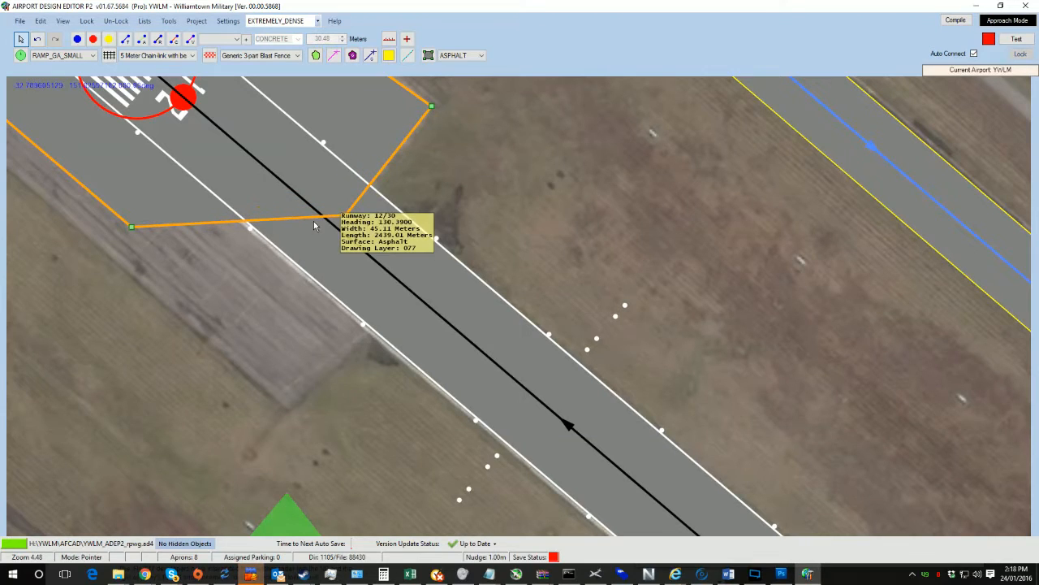
left_click_drag(312, 218, 373, 329, "ctrl")
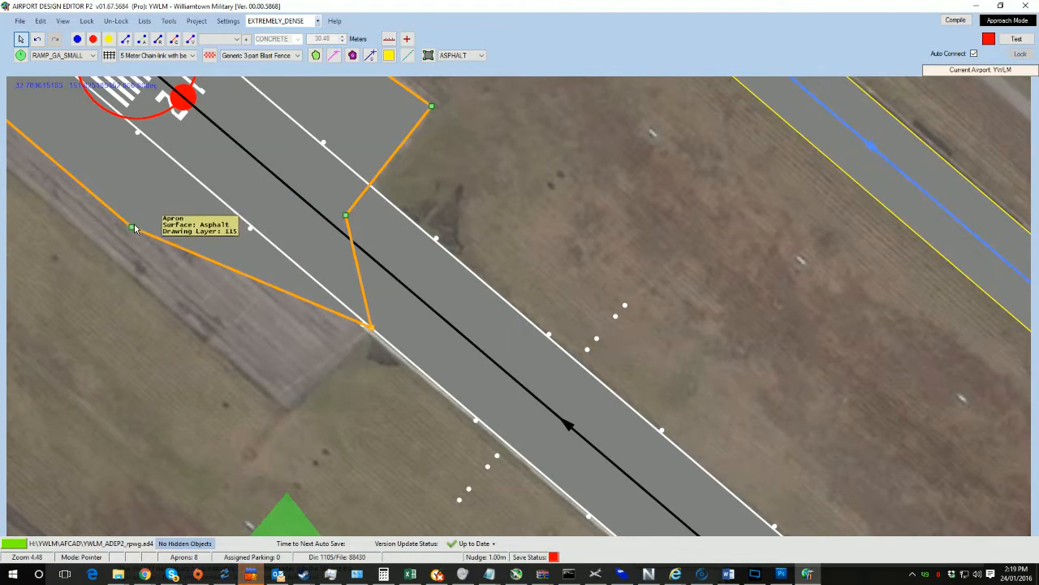
left_click_drag(136, 247, 290, 411)
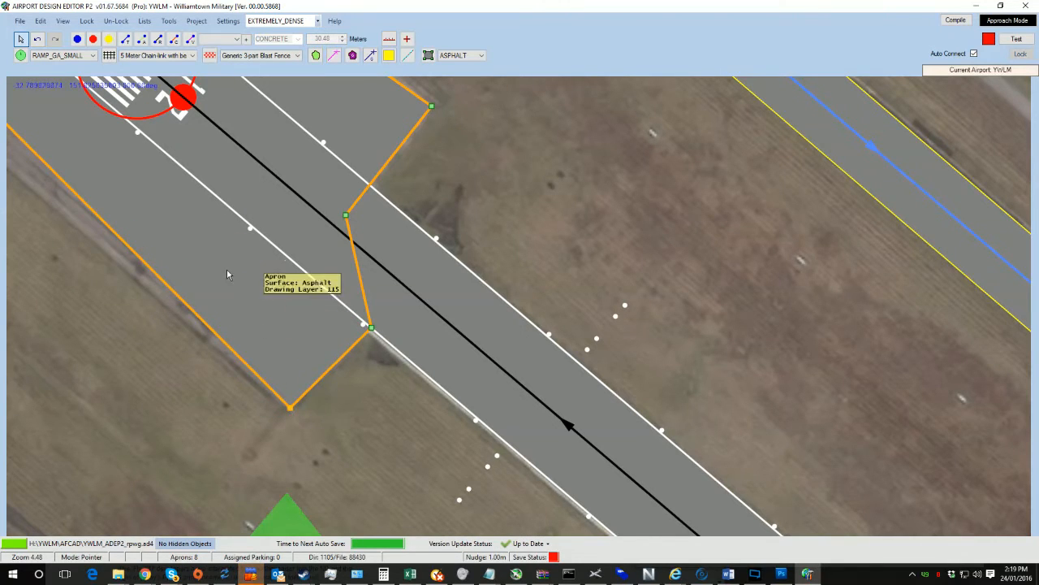
Step: Move the apron's northern corner vertex slightly outward beside the taxiway
middle_click_drag(141, 207, 641, 460)
left_click_drag(480, 352, 451, 379)
left_click(827, 201)
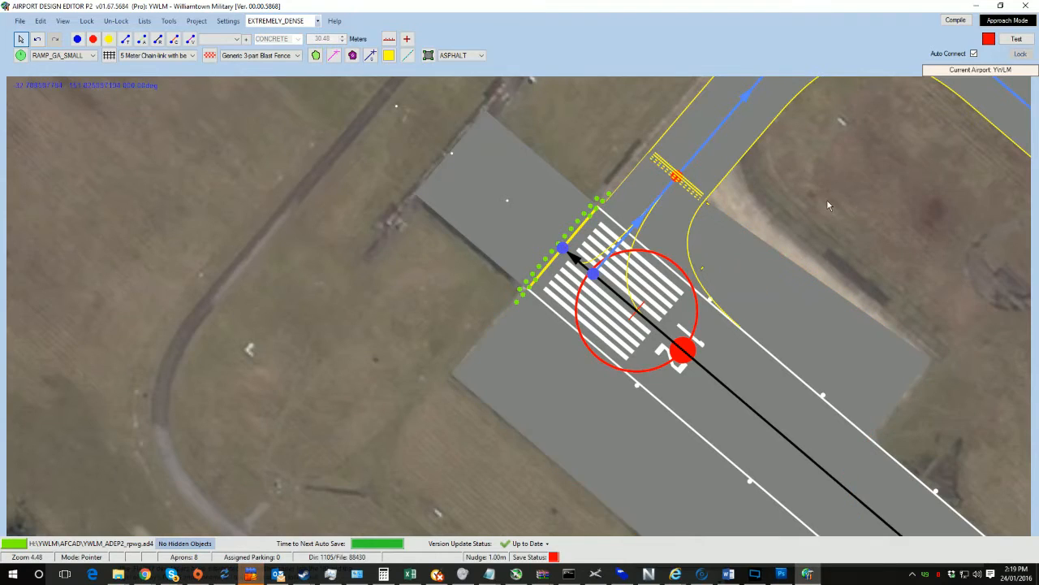
middle_click_drag(824, 206, 707, 267)
left_click(666, 328)
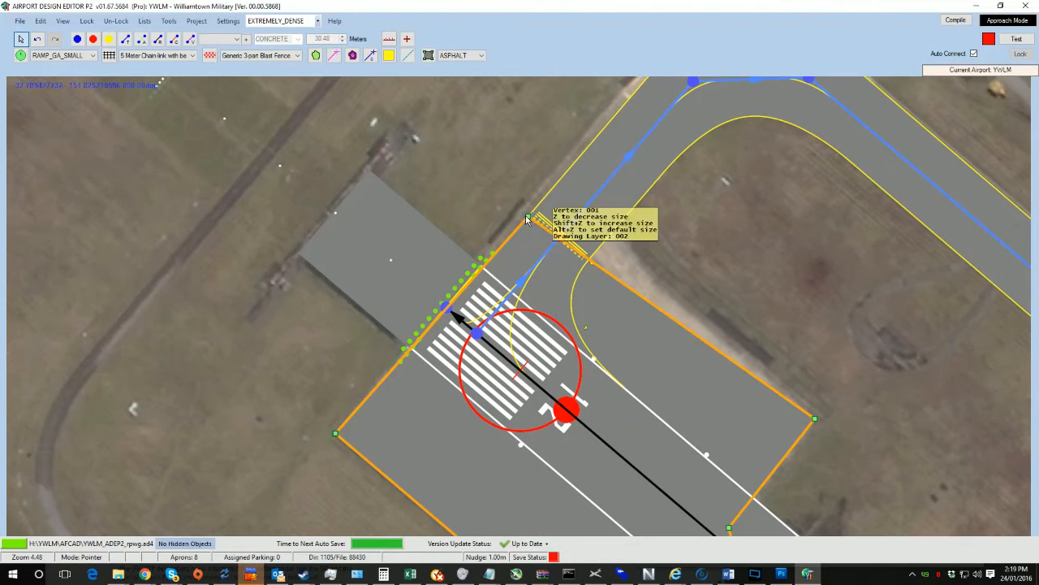
left_click_drag(528, 219, 546, 185)
Step: Open the runway 12/30 properties and review its markings, lights and pattern settings
middle_click_drag(715, 258, 723, 130)
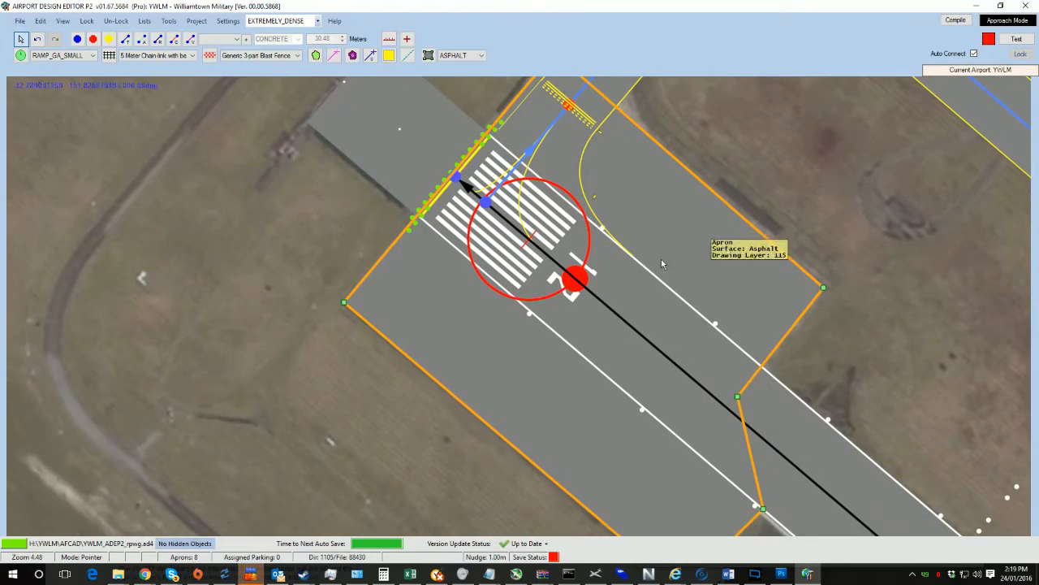
middle_click_drag(799, 328, 465, 84)
middle_click_drag(806, 436, 651, 281)
scroll(651, 280, "down", 1)
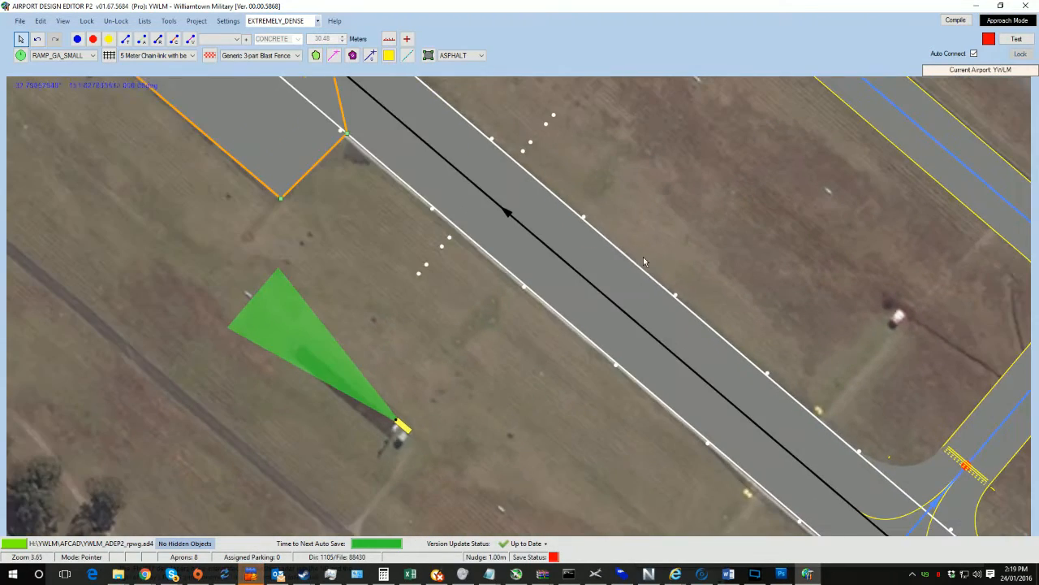
double_click(587, 254)
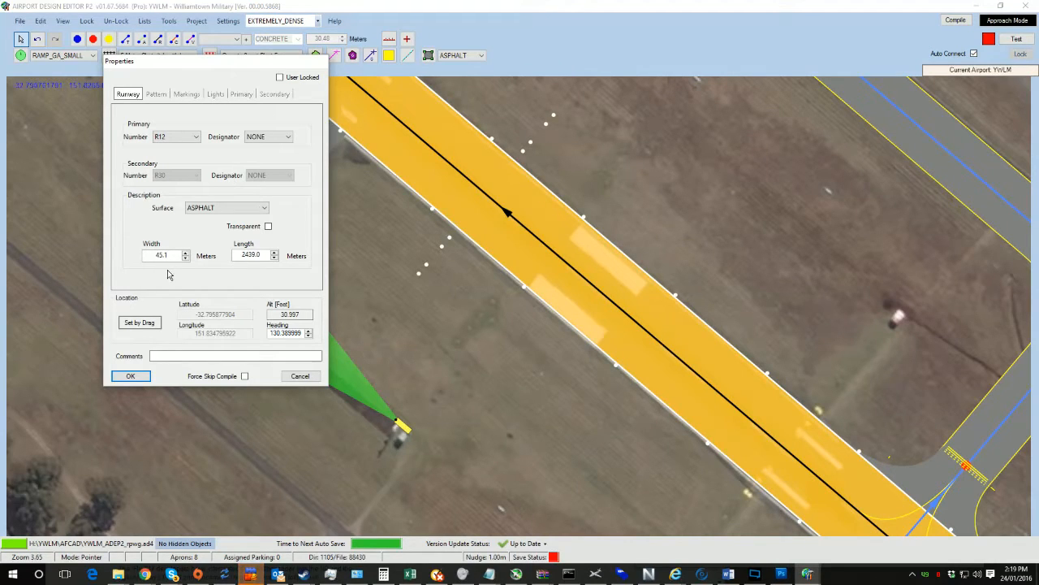
left_click(186, 95)
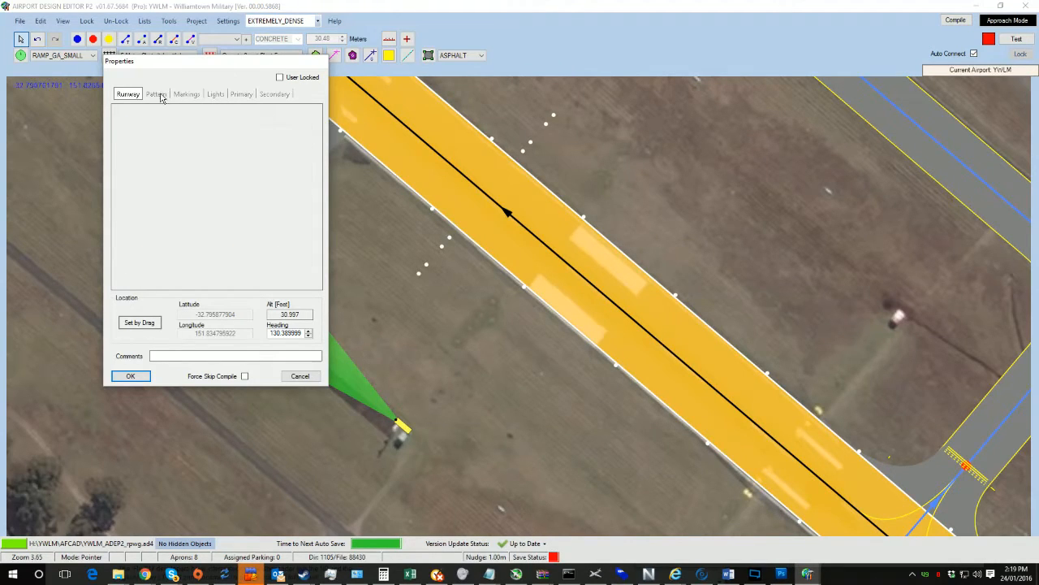
left_click(215, 95)
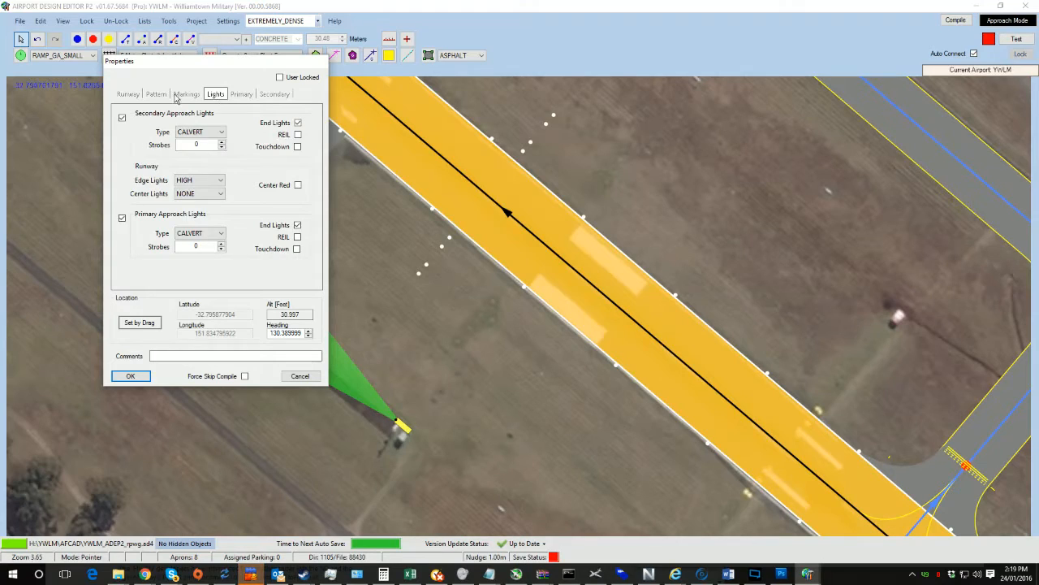
left_click(162, 95)
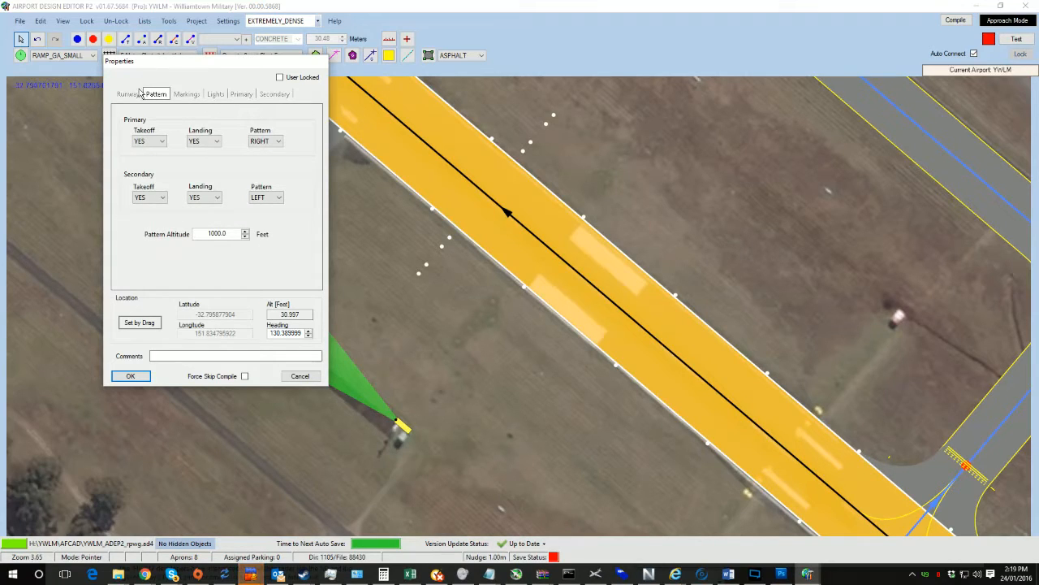
left_click(187, 94)
left_click(216, 95)
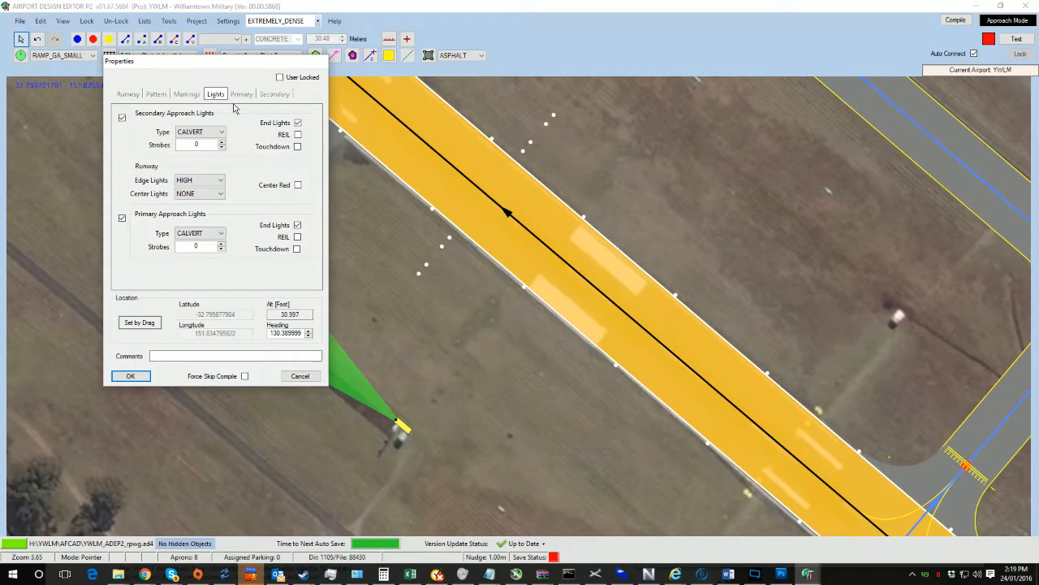
left_click(241, 96)
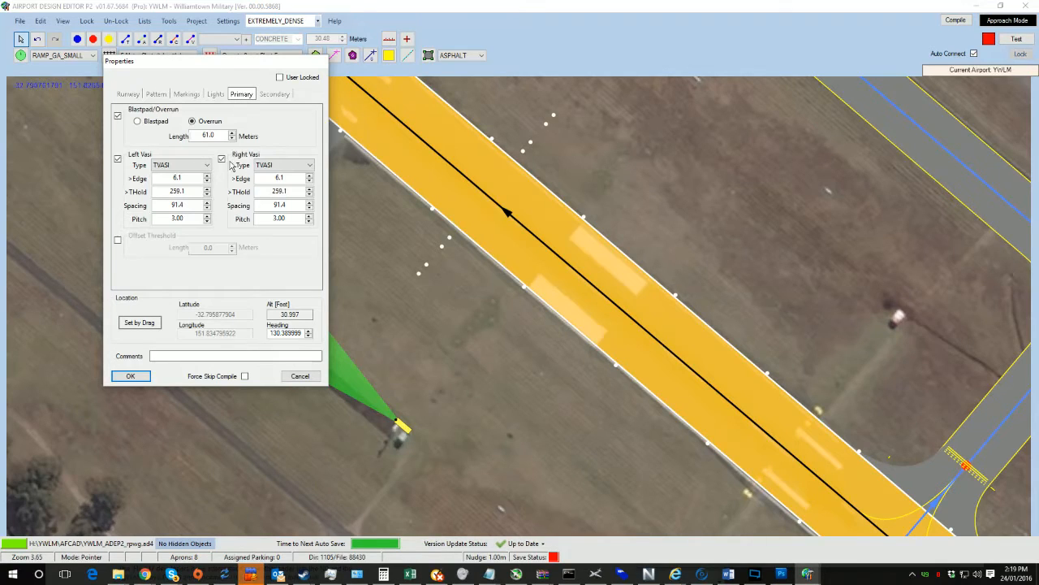
Step: Set the left VASI's threshold distance to 359.1 m
left_click(171, 191)
key("Delete")
type("3")
type("3")
Step: Set the edge distance of both VASIs to 10.0 m
left_click_drag(168, 177, 190, 179)
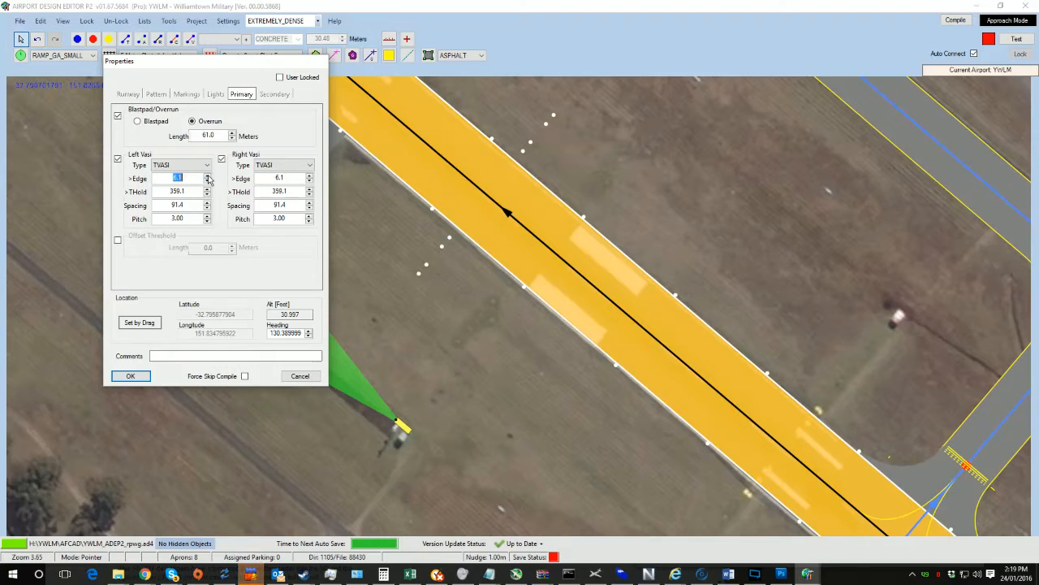
left_click_drag(273, 178, 303, 177)
type("10")
key("Tab")
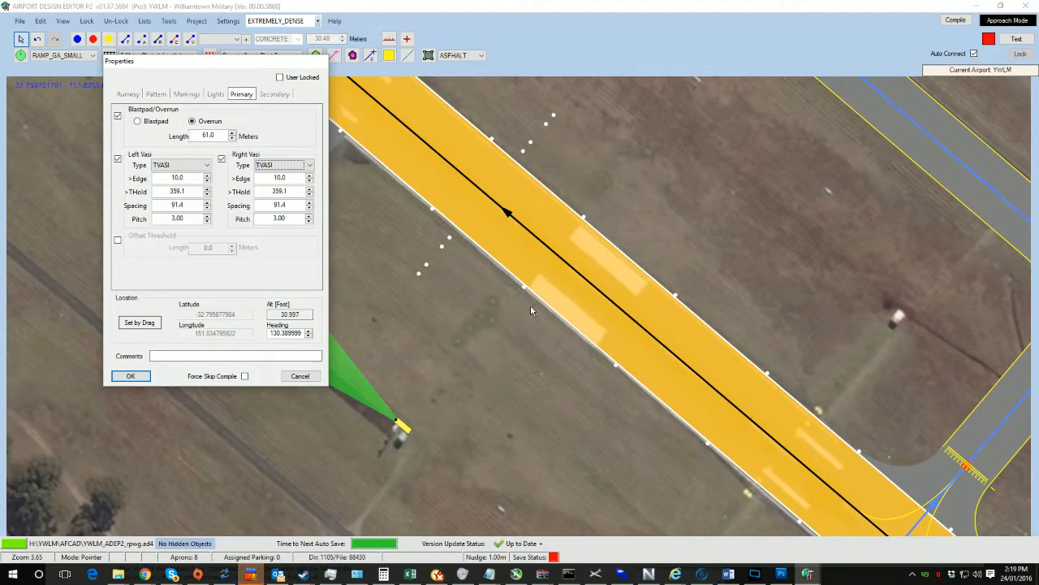
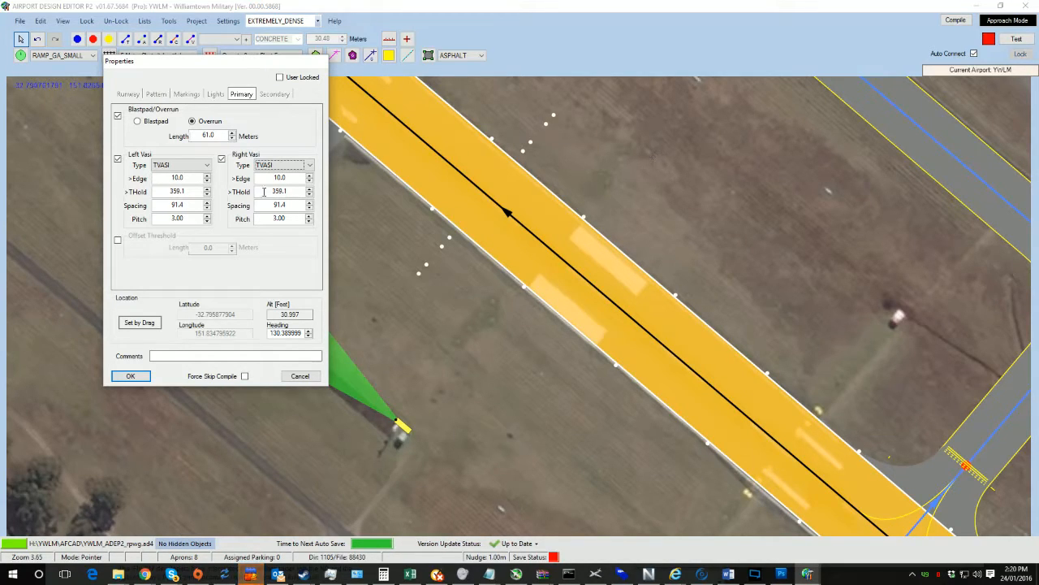
Step: Change both the left and right VASI types of runway 12/30 to PAPI4 and apply
left_click(169, 167)
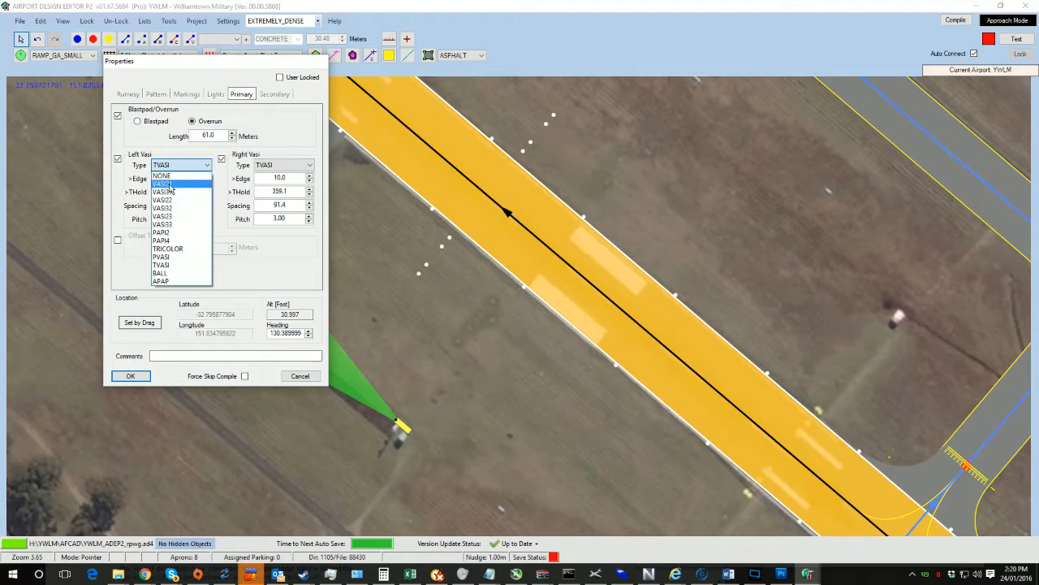
left_click(185, 241)
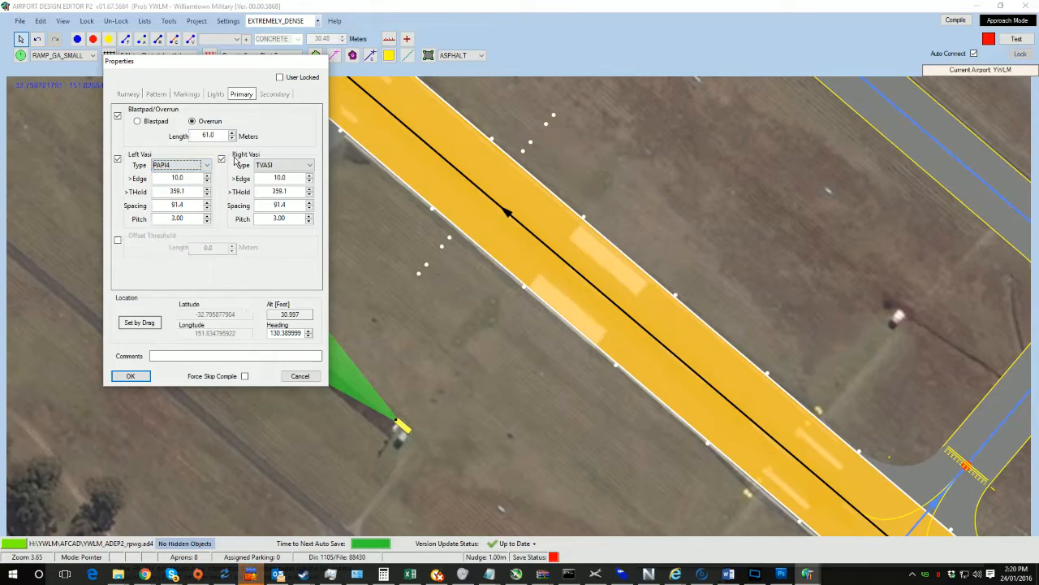
left_click(284, 165)
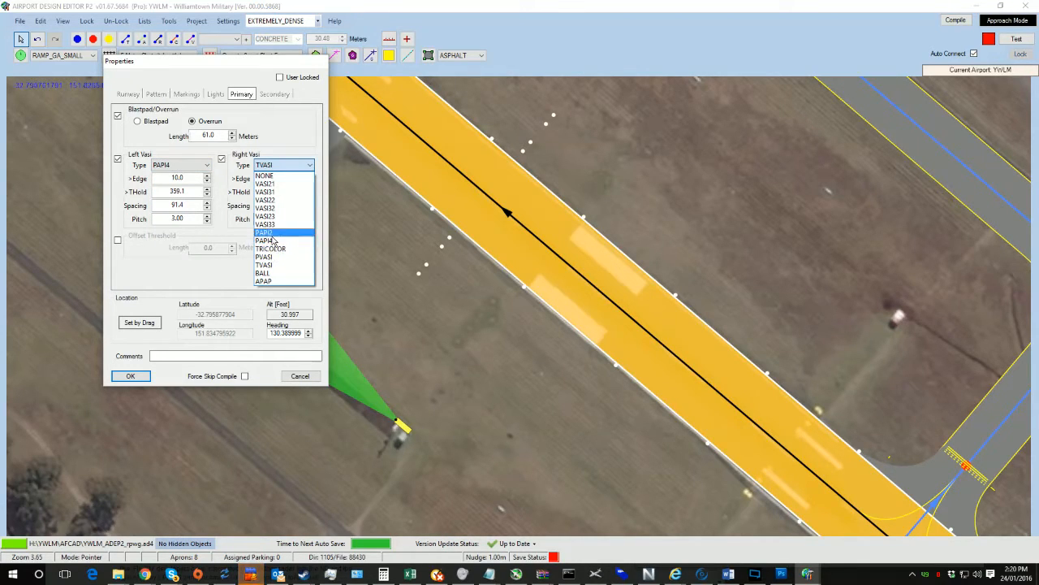
left_click(265, 240)
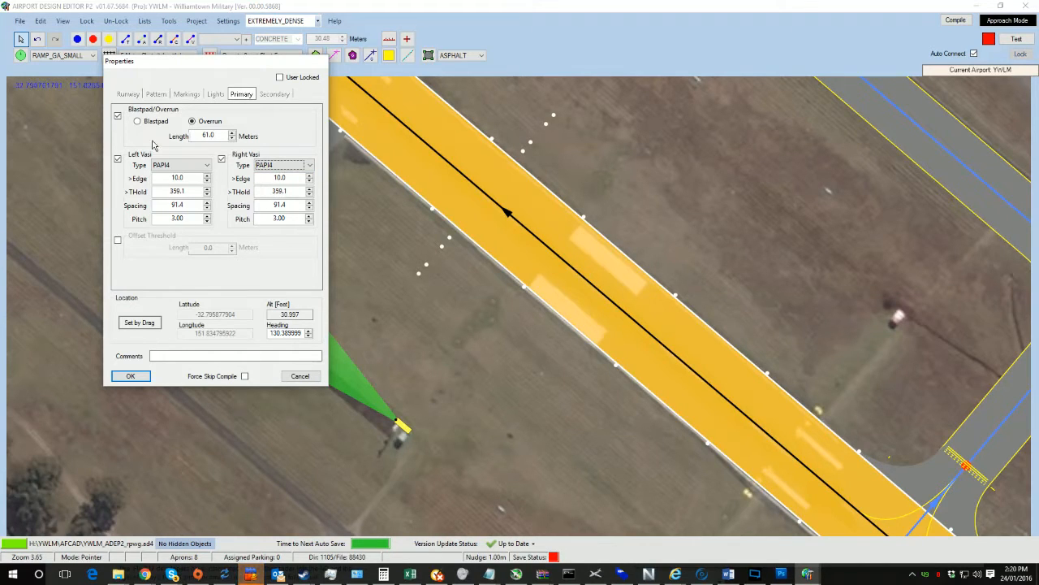
left_click(130, 377)
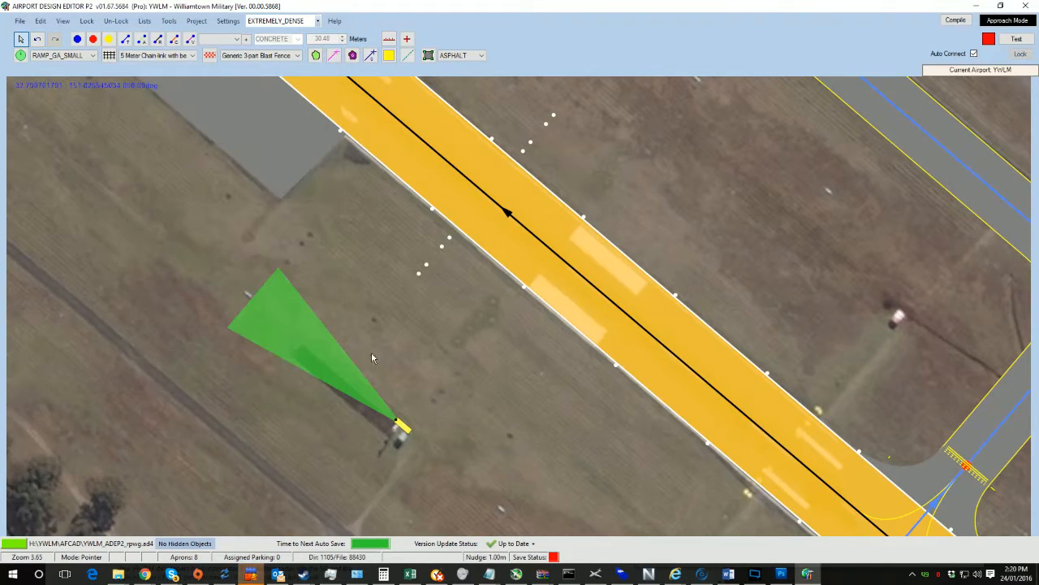
Step: Reopen runway 12/30's properties to review the primary-end PAPI settings, then close the dialog
left_click_drag(515, 371, 398, 363)
double_click(501, 318)
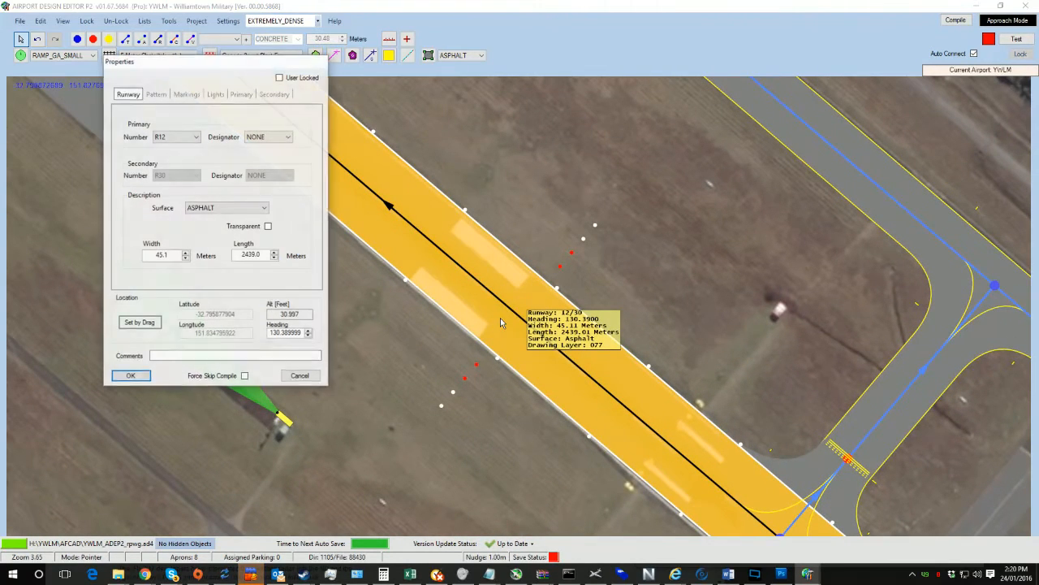
left_click(240, 94)
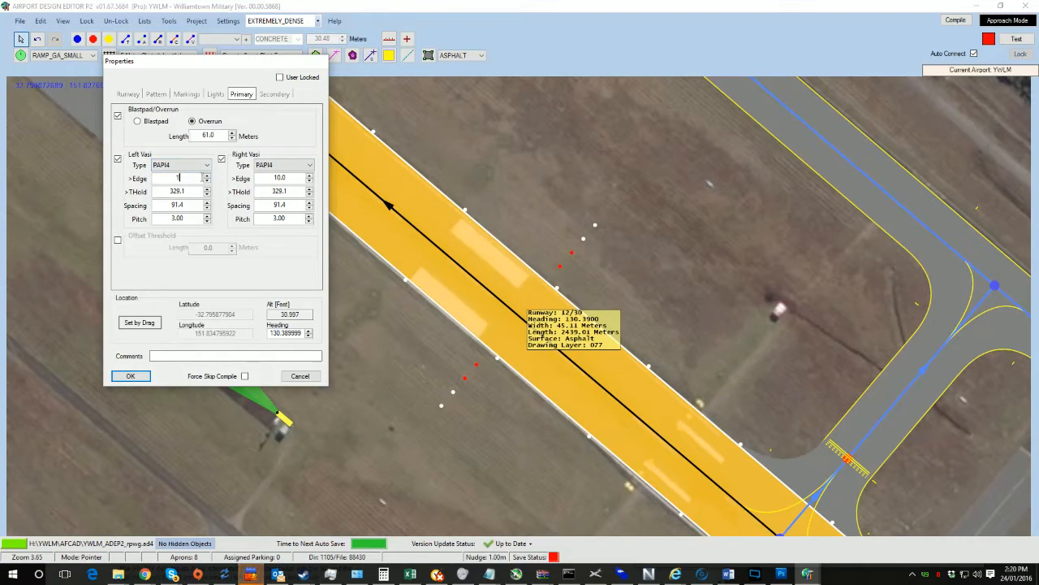
left_click(129, 376)
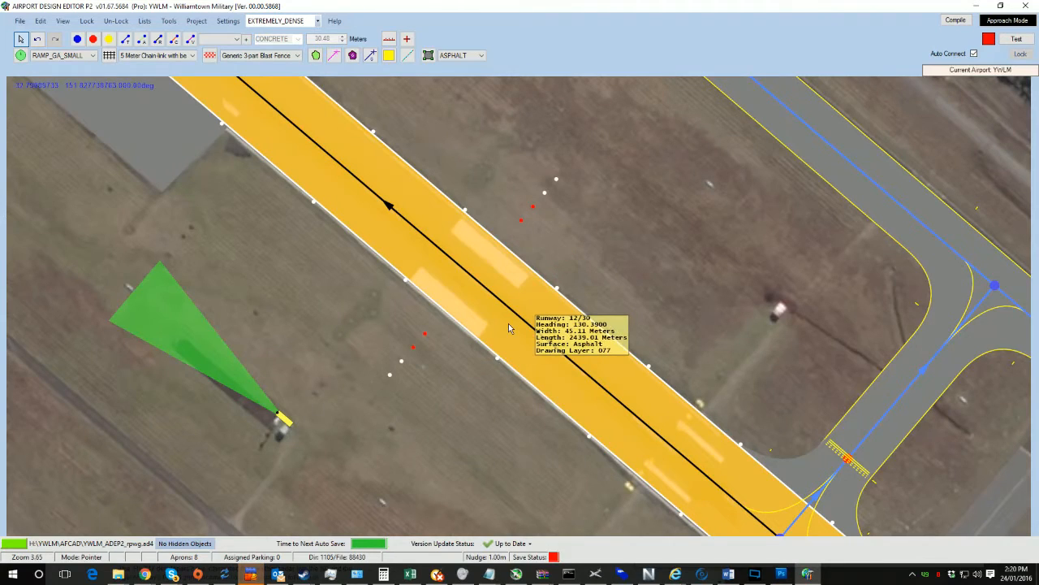
Step: Set the threshold distance of both PAPIs on the primary end to 300.0 m
double_click(456, 313)
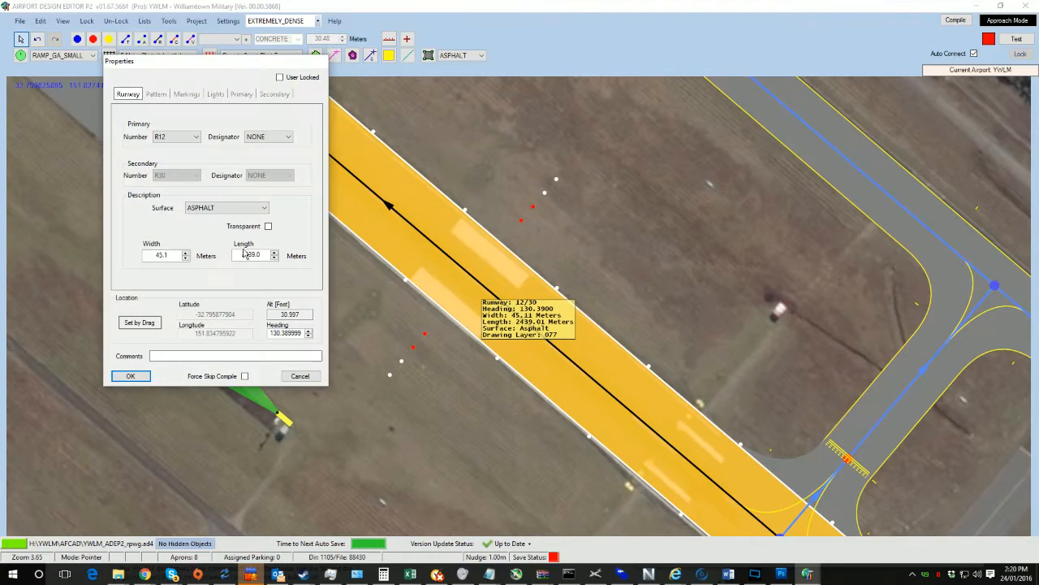
left_click(240, 94)
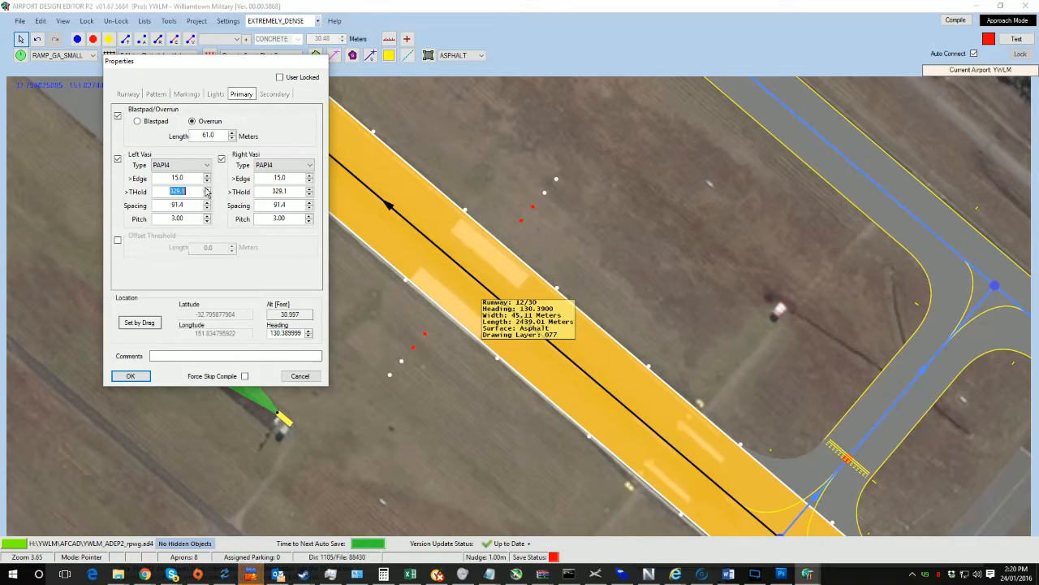
type("300.0")
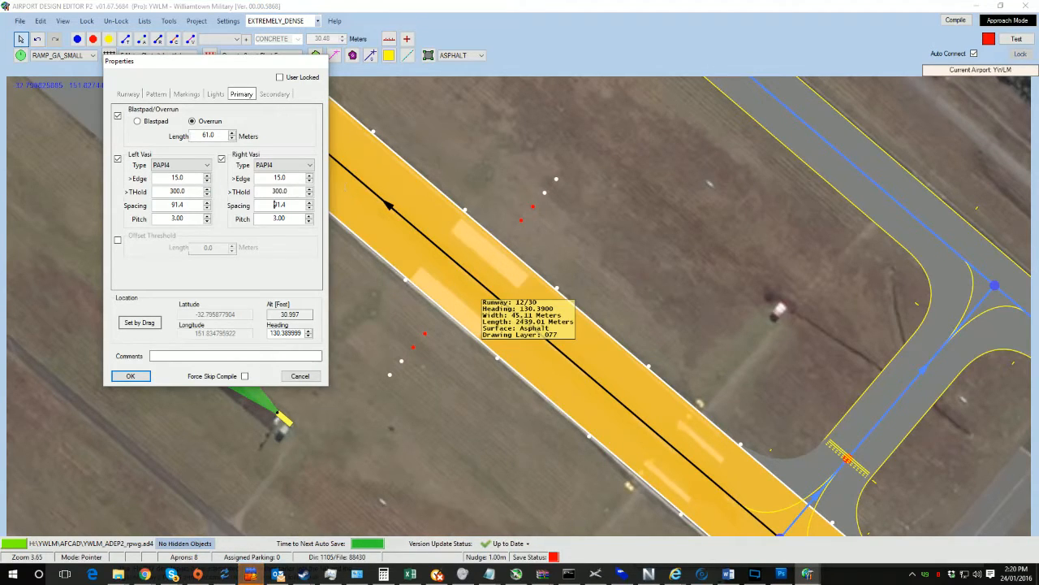
left_click(126, 377)
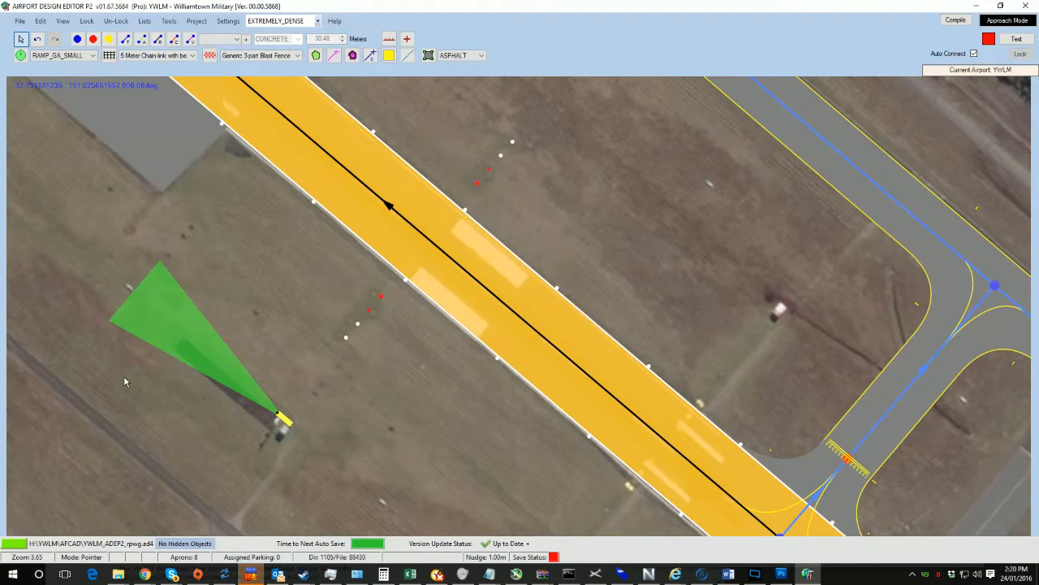
Step: Move the taxiway connector's runway junction and hold-short node southeast along runway 12/30
left_click_drag(714, 366, 347, 115)
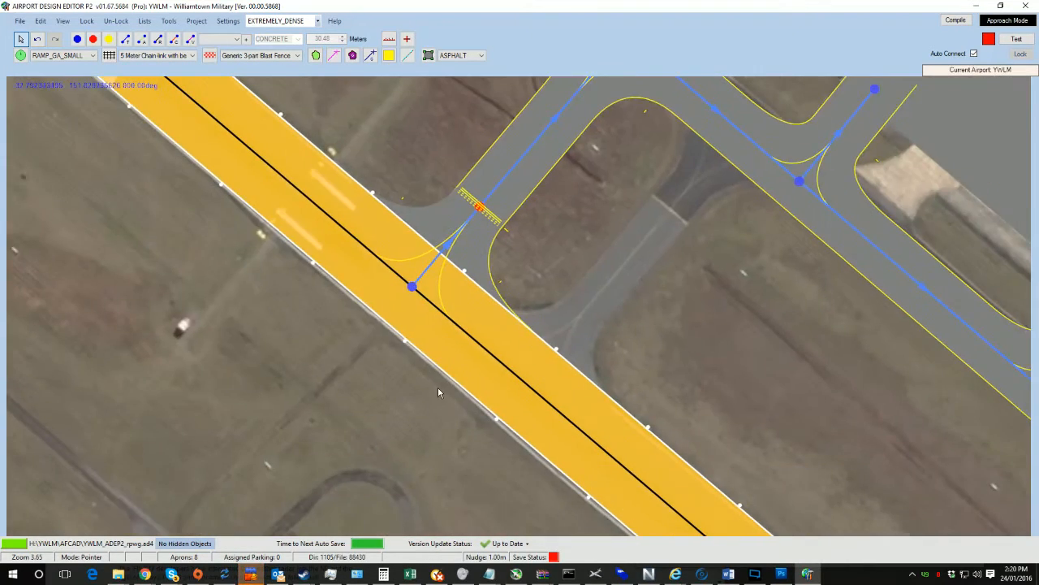
scroll(437, 387, "down", 1)
left_click_drag(746, 376, 186, 156)
left_click_drag(82, 191, 340, 308)
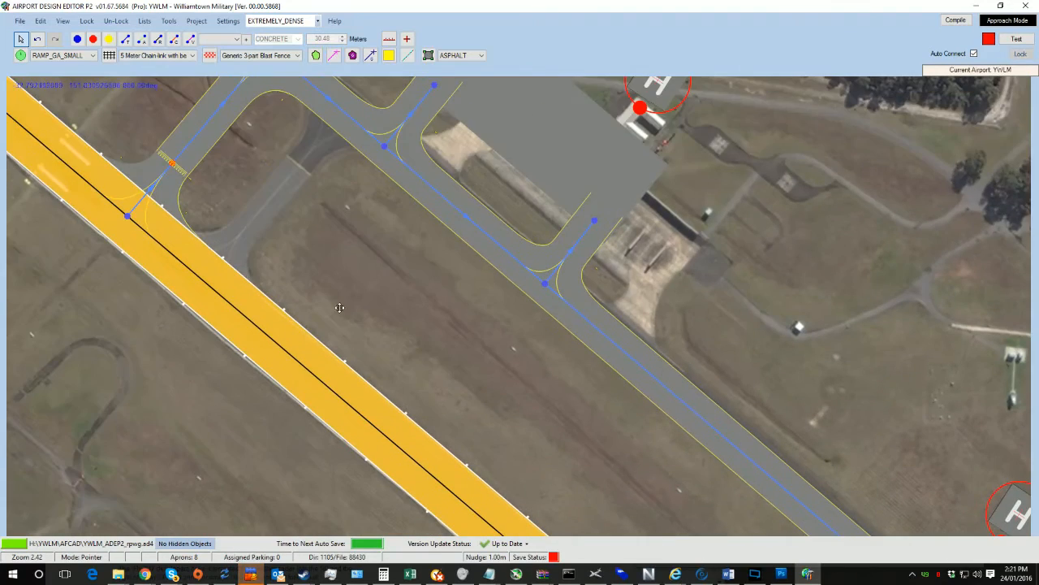
left_click_drag(139, 95, 420, 291)
left_click_drag(583, 409, 393, 263)
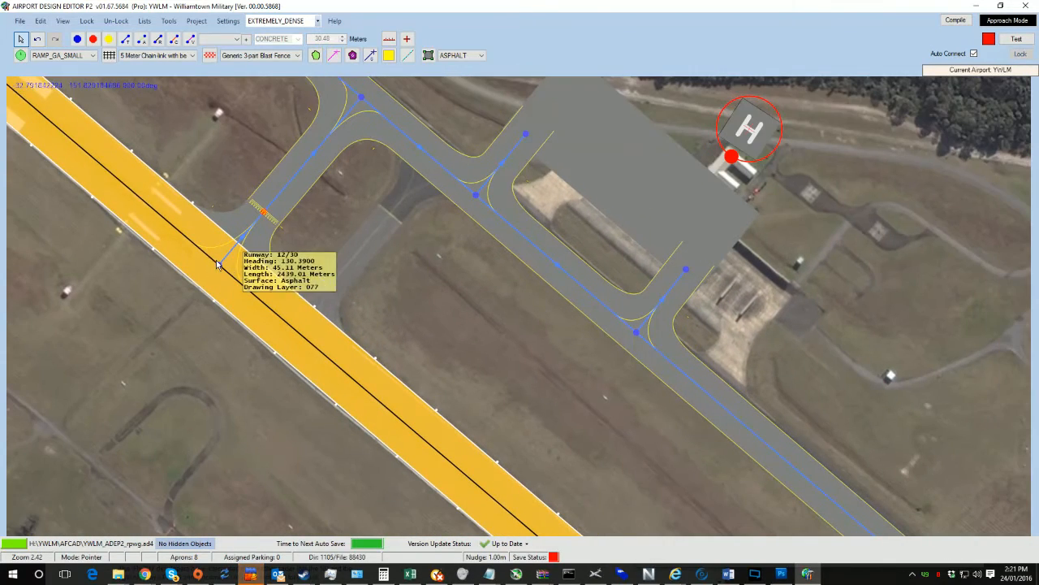
left_click_drag(220, 265, 297, 332)
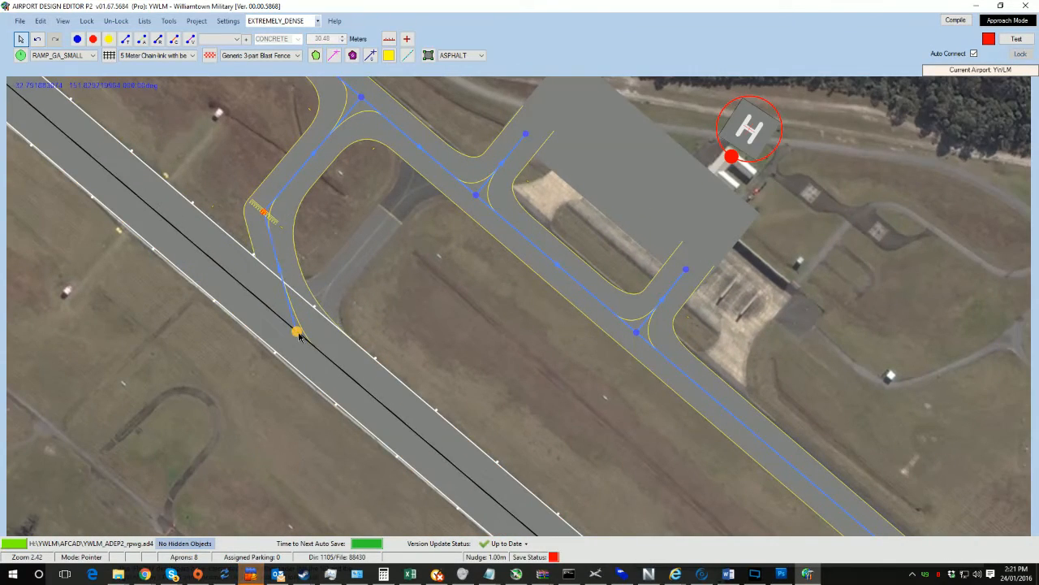
left_click_drag(265, 212, 354, 268)
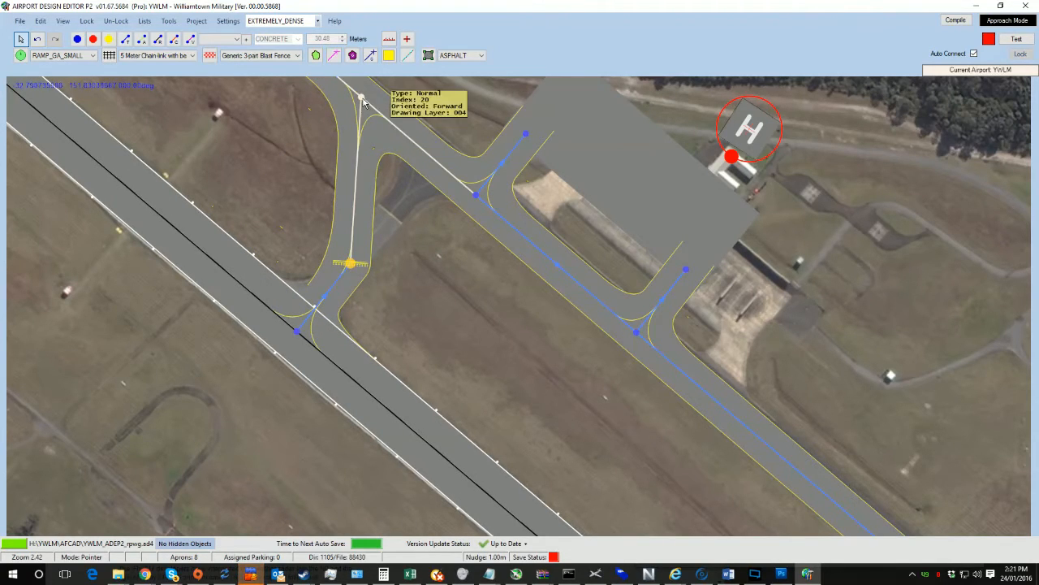
Step: Adjust three corner vertices of the apron beside the helipad to match the imagery
left_click_drag(363, 102, 445, 173)
left_click_drag(476, 396, 306, 409)
left_click_drag(491, 212, 531, 285)
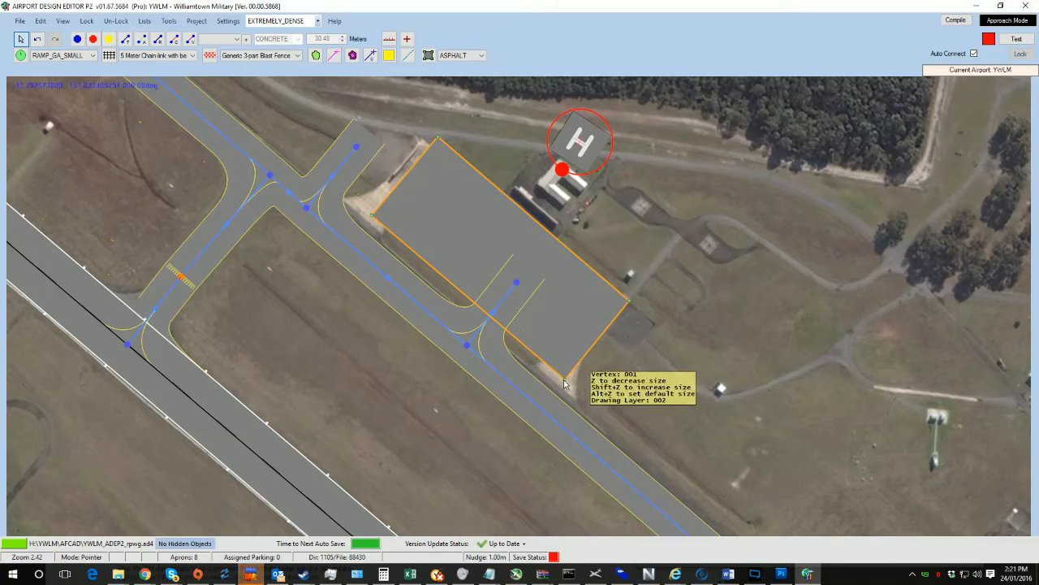
mouse_move(566, 375)
left_mouse_down()
mouse_move(586, 341)
mouse_move(563, 383)
mouse_move(579, 367)
left_mouse_up()
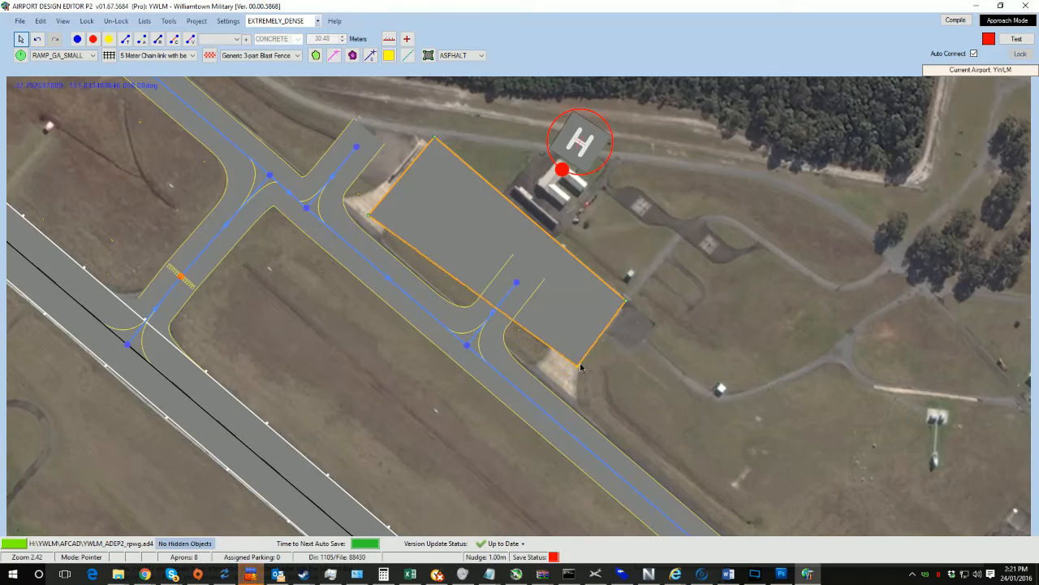
left_click_drag(368, 216, 373, 195)
left_click(436, 130)
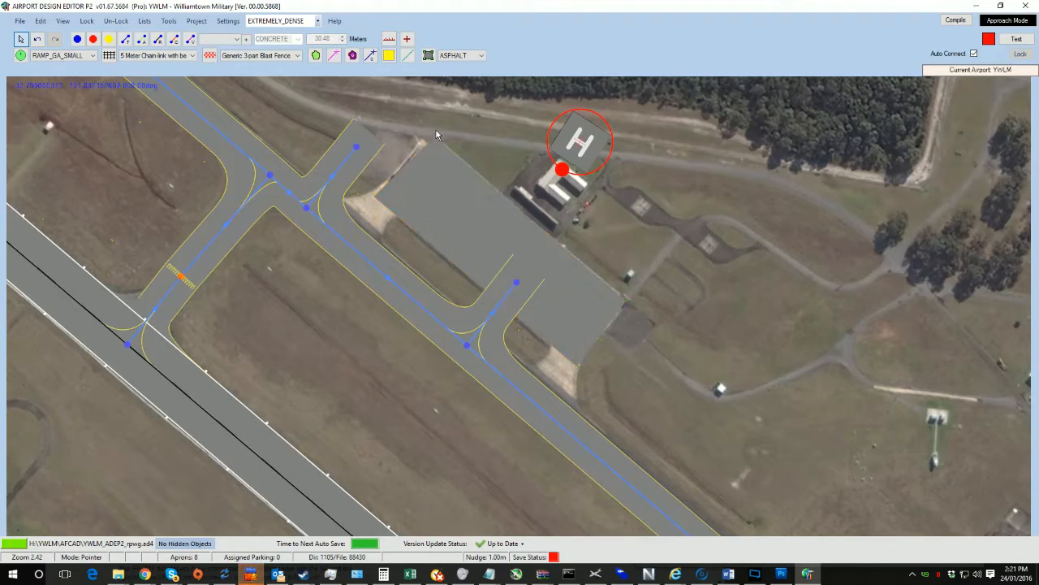
left_click(436, 144)
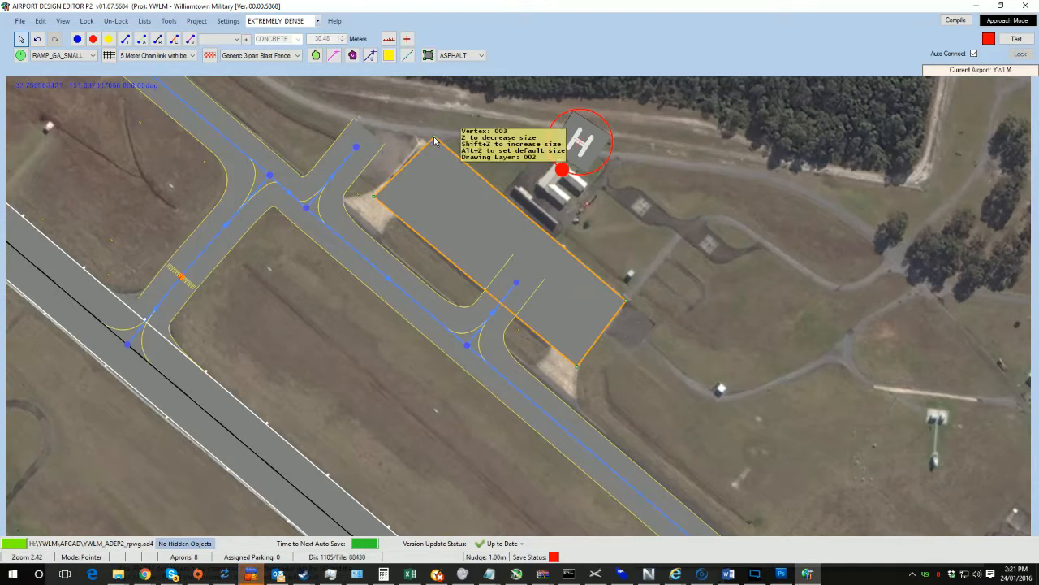
left_click_drag(431, 139, 426, 140)
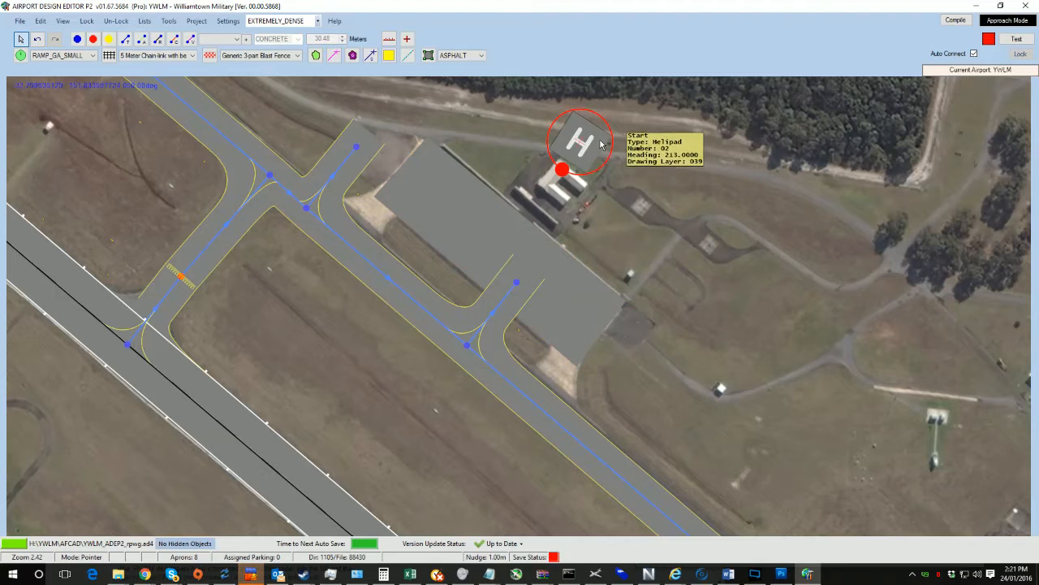
Step: Move the helipad and its start position beside the apron's southeastern end and reroute its taxiway spur to it
left_click_drag(588, 160, 636, 330)
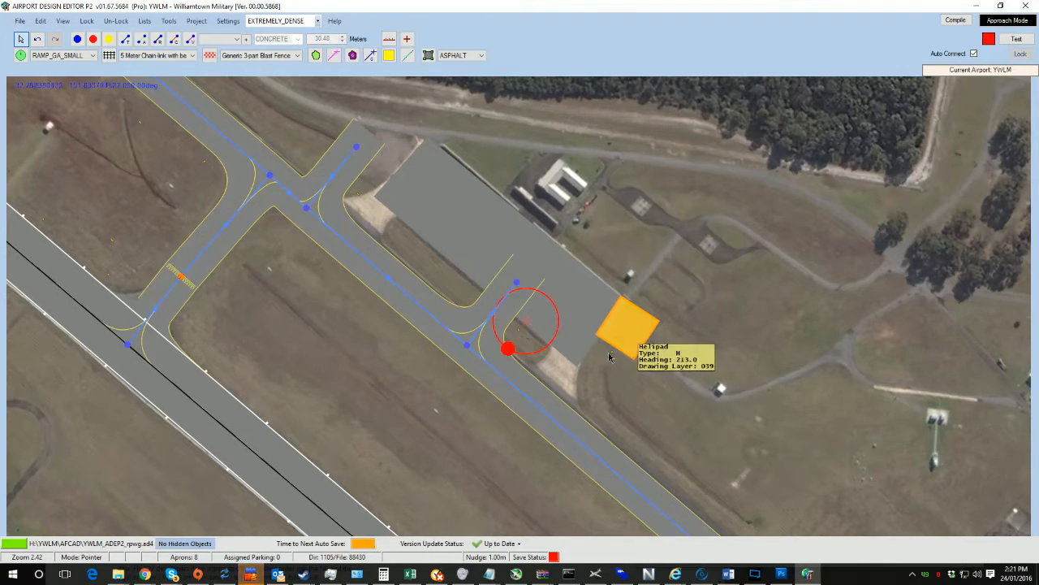
left_click_drag(611, 353, 607, 355, "ctrl")
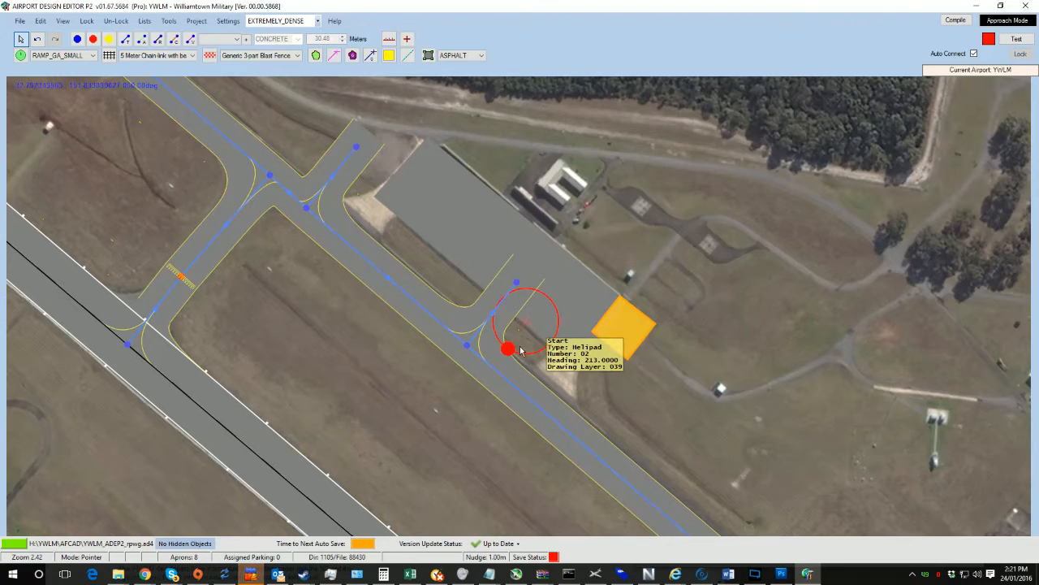
left_click_drag(532, 355, 629, 362)
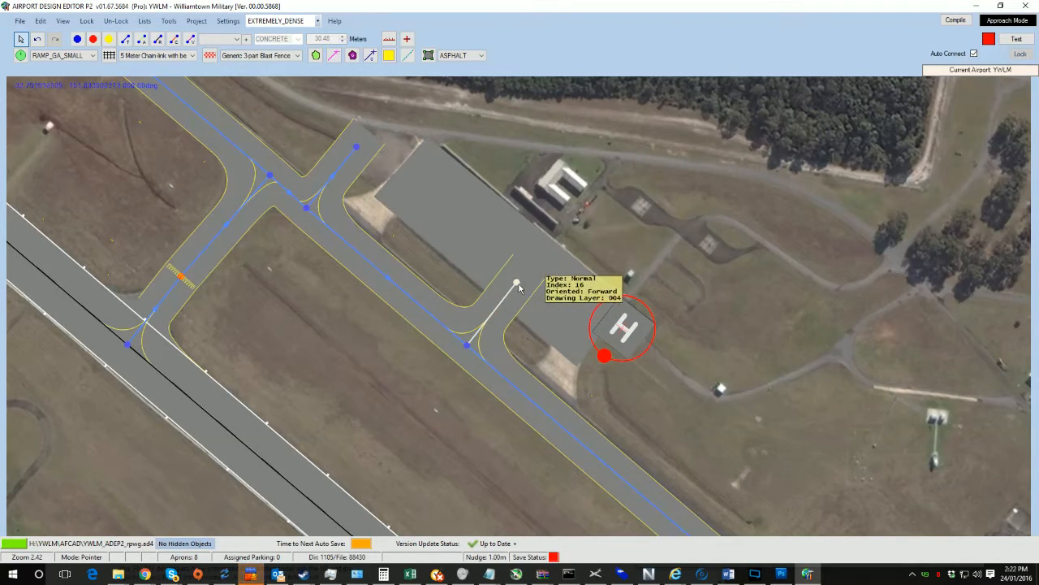
left_click_drag(518, 284, 568, 330)
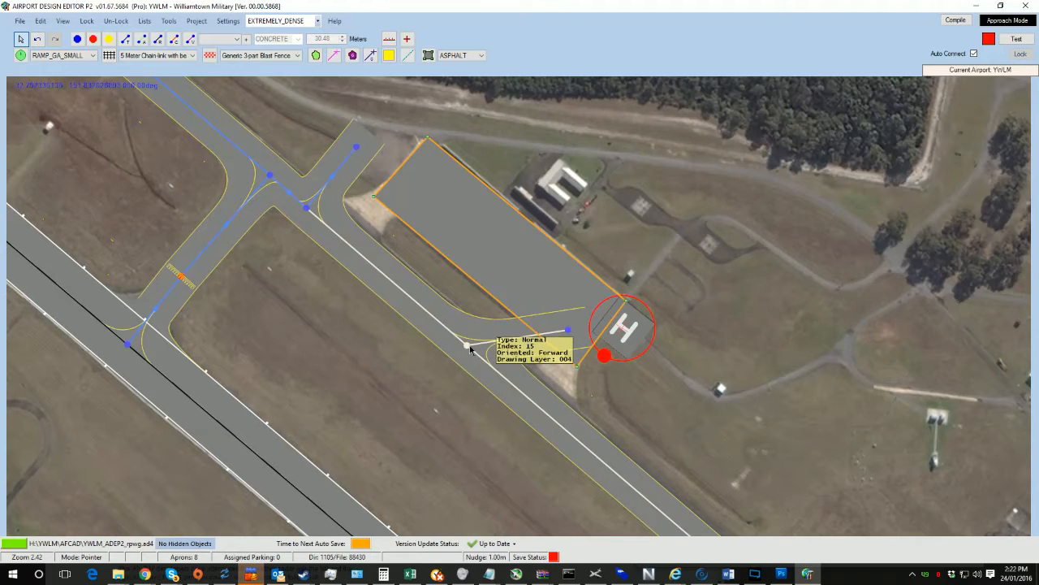
left_click_drag(469, 347, 555, 412)
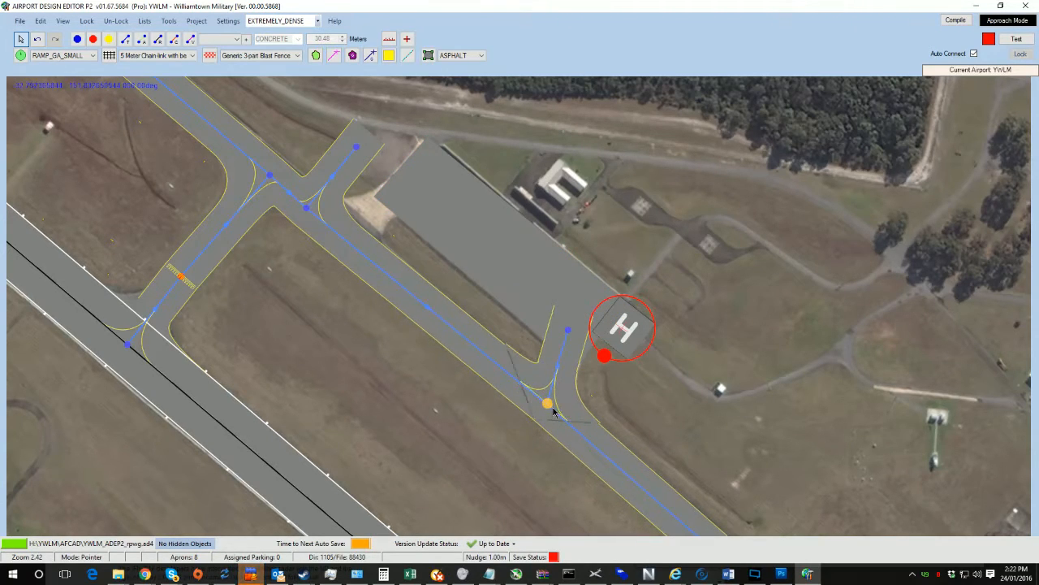
Step: Move the apron-entry spur's junction and end node so the spur leads onto the apron
left_click_drag(299, 289, 411, 392)
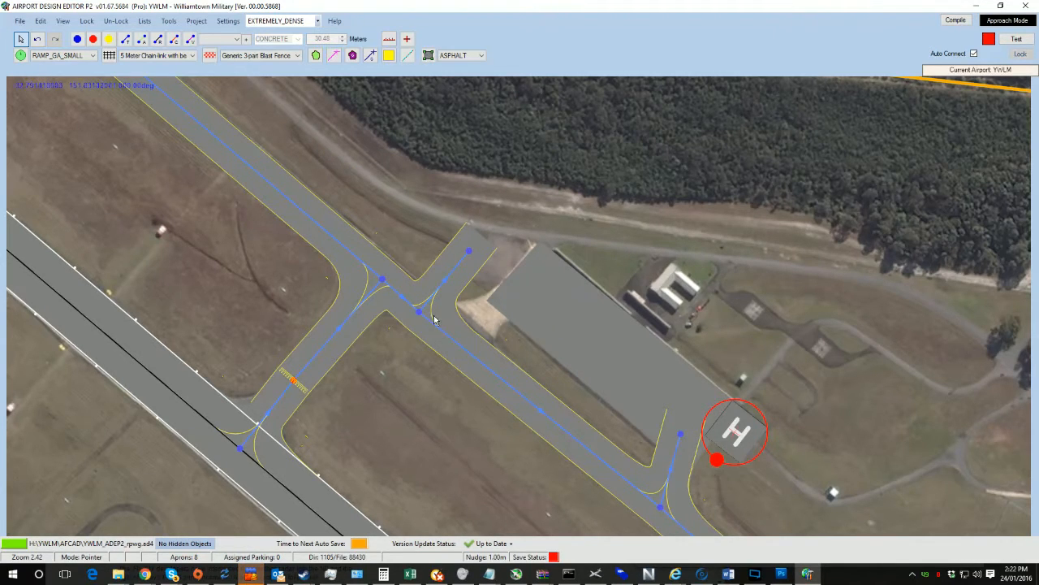
left_click_drag(419, 311, 466, 351)
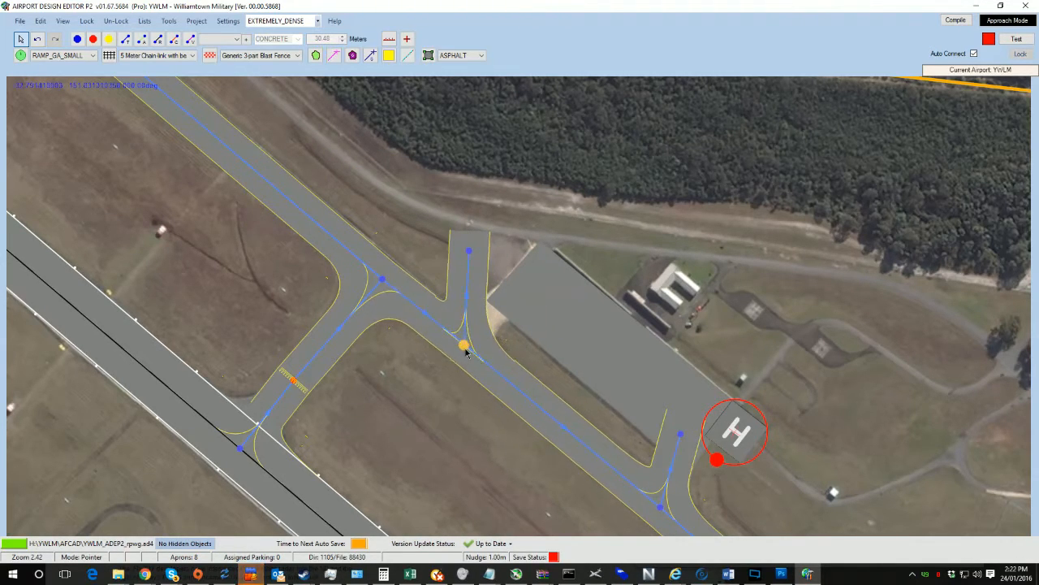
left_click_drag(471, 252, 522, 292)
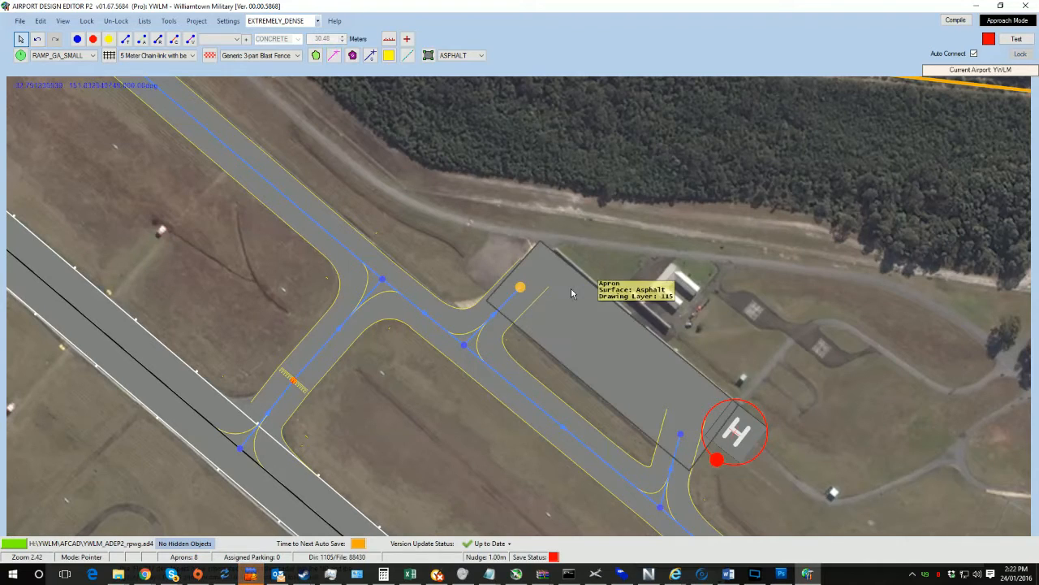
Step: Reshape the apron's northwestern end by moving its corner vertices toward the taxiway
left_click(529, 260)
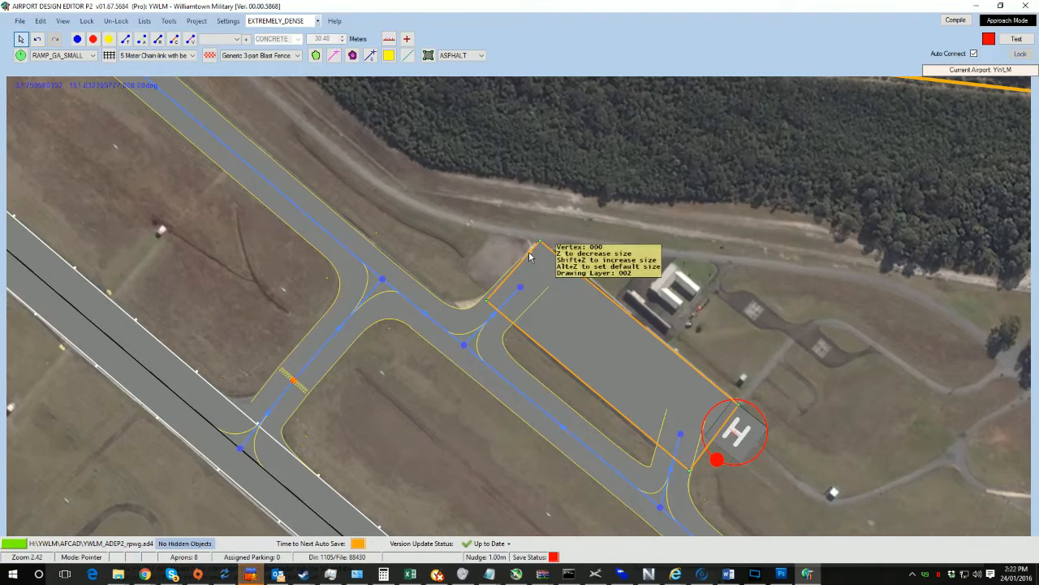
left_click(510, 272, "ctrl")
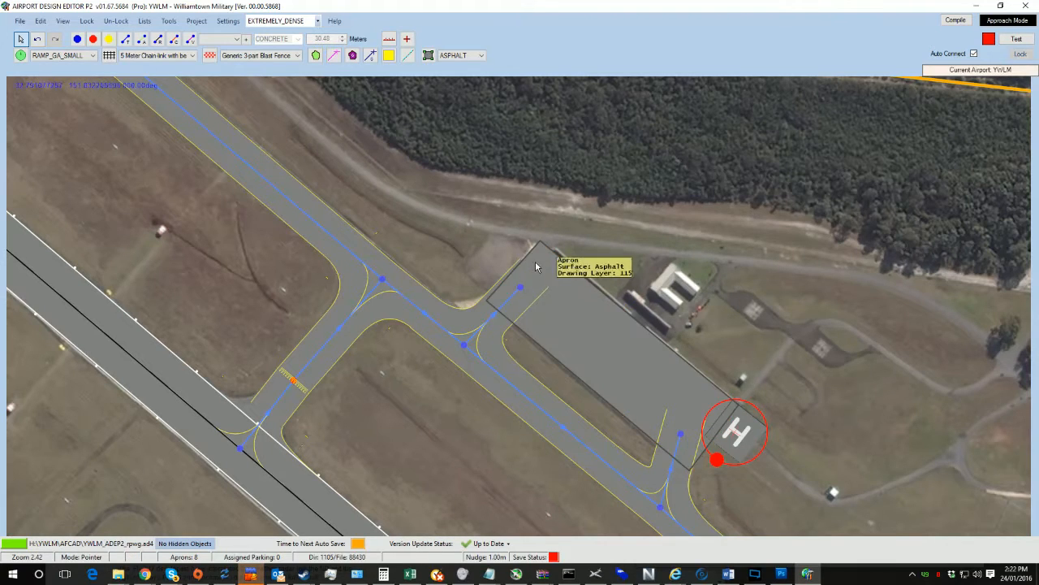
left_click(523, 262)
left_click_drag(523, 262, 491, 235)
left_click(546, 330)
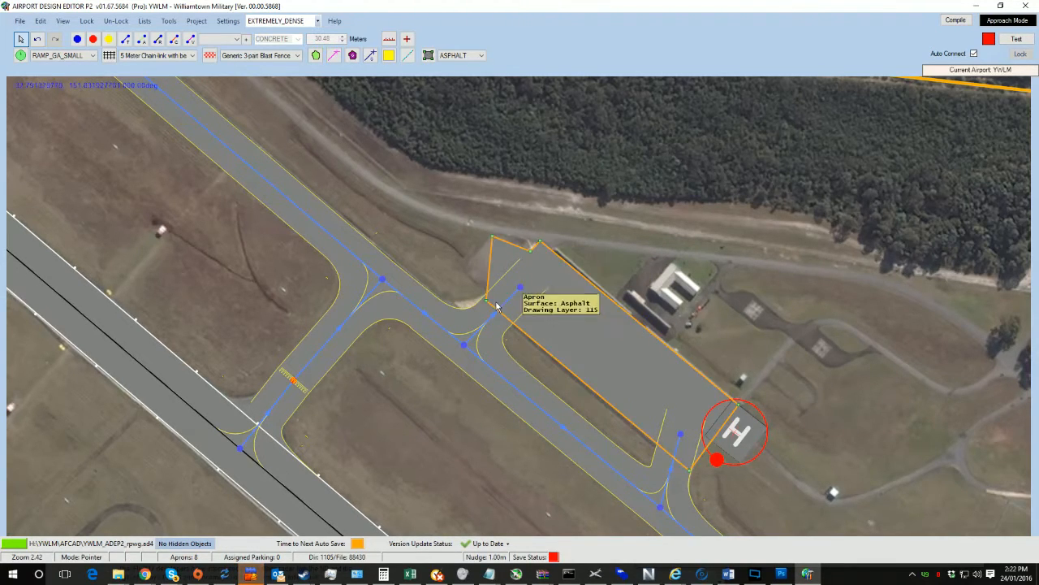
left_click_drag(488, 303, 457, 266)
scroll(392, 236, "down", 4)
left_click_drag(341, 208, 475, 395)
key("Left")
key("Up")
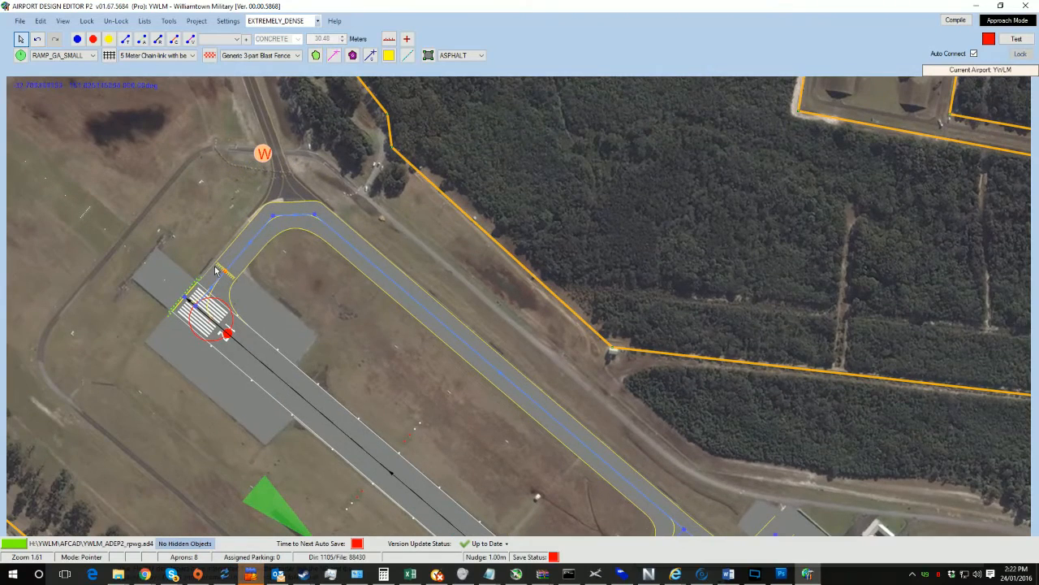
left_click_drag(429, 327, 463, 395)
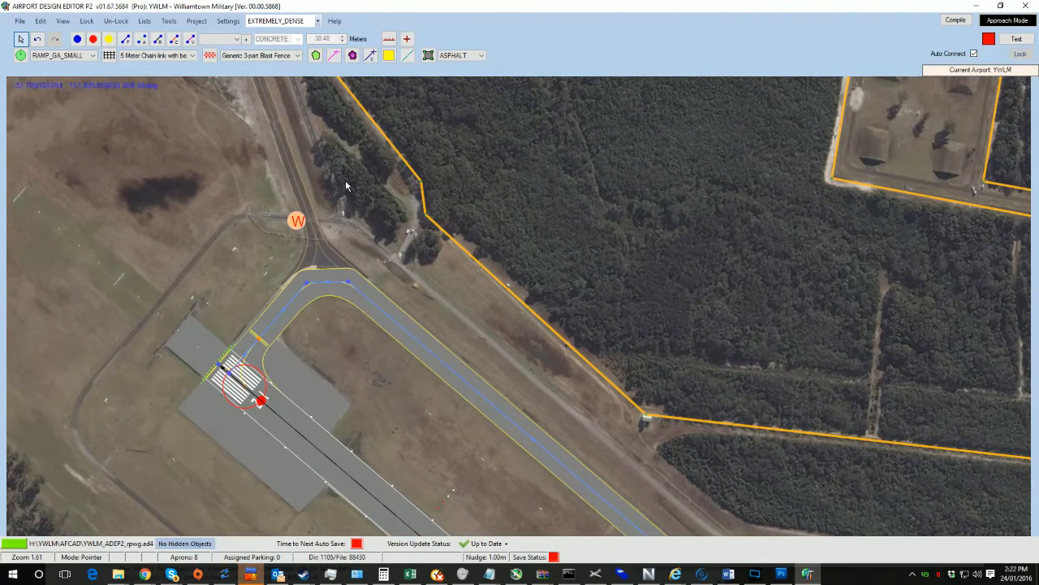
Step: Move the windsock north of the taxiway bend near the runway end, refining its position while zoomed in
mouse_move(297, 222)
left_mouse_down()
mouse_move(313, 284)
mouse_move(298, 294)
mouse_move(245, 270)
left_mouse_up()
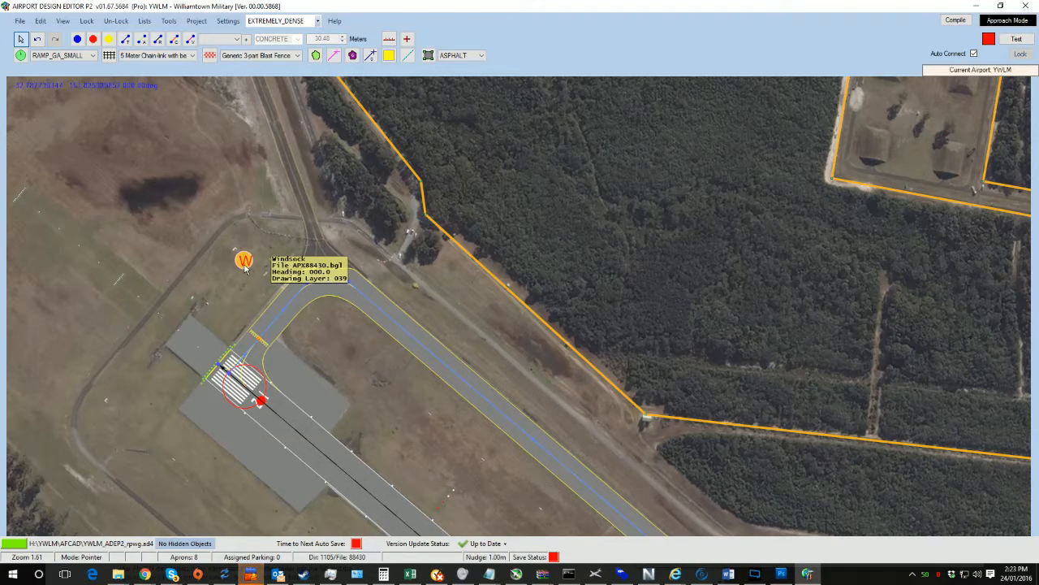
scroll(276, 298, "up", 5)
scroll(276, 299, "up", 1)
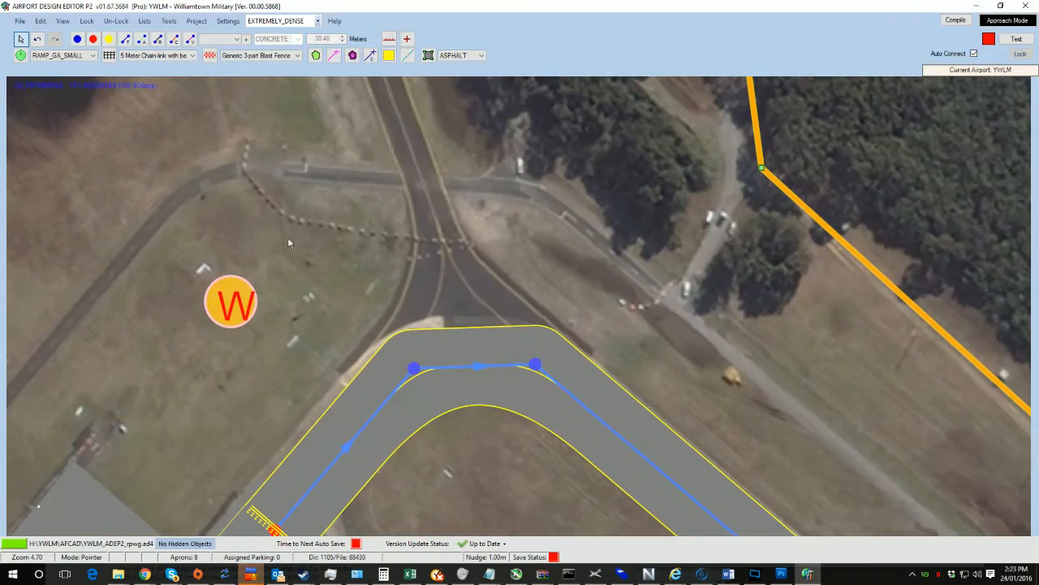
left_click_drag(234, 302, 313, 260)
scroll(268, 315, "down", 7)
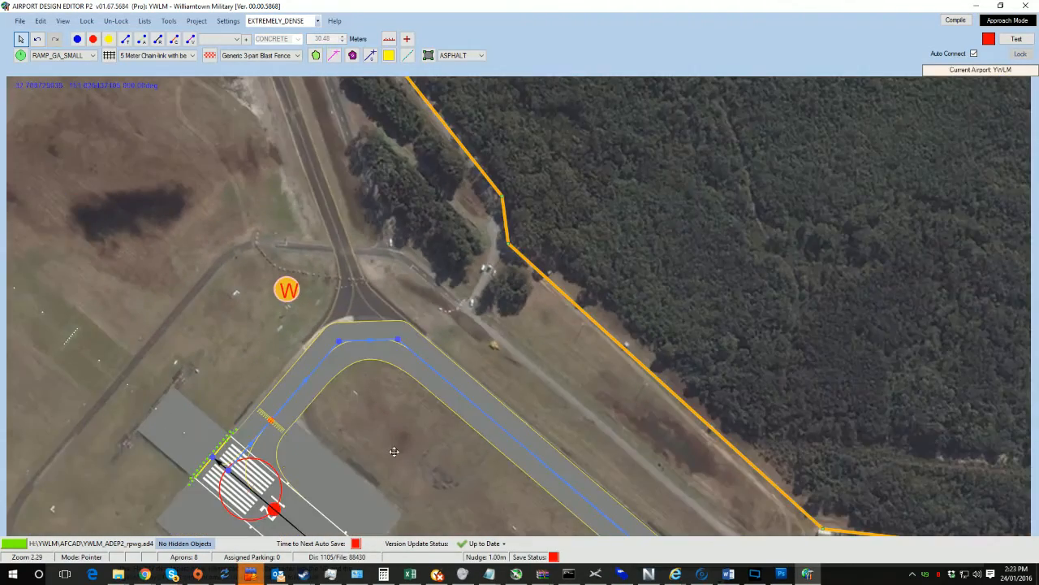
Step: Delete the duplicate helipad and its start position in the grass field near the hangars
left_click_drag(395, 449, 51, 121)
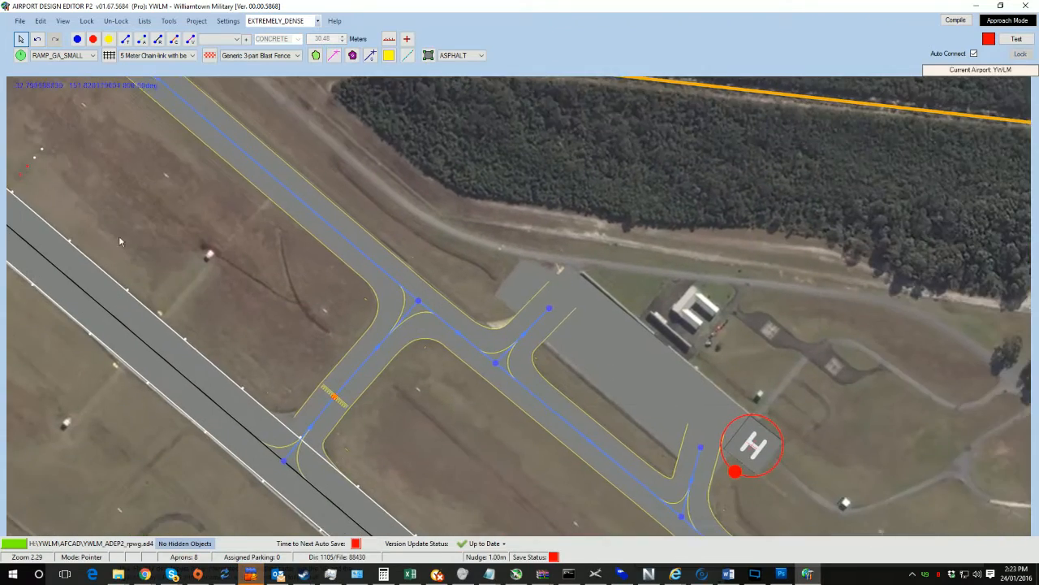
left_click_drag(320, 395, 106, 198)
left_click_drag(346, 347, 391, 456)
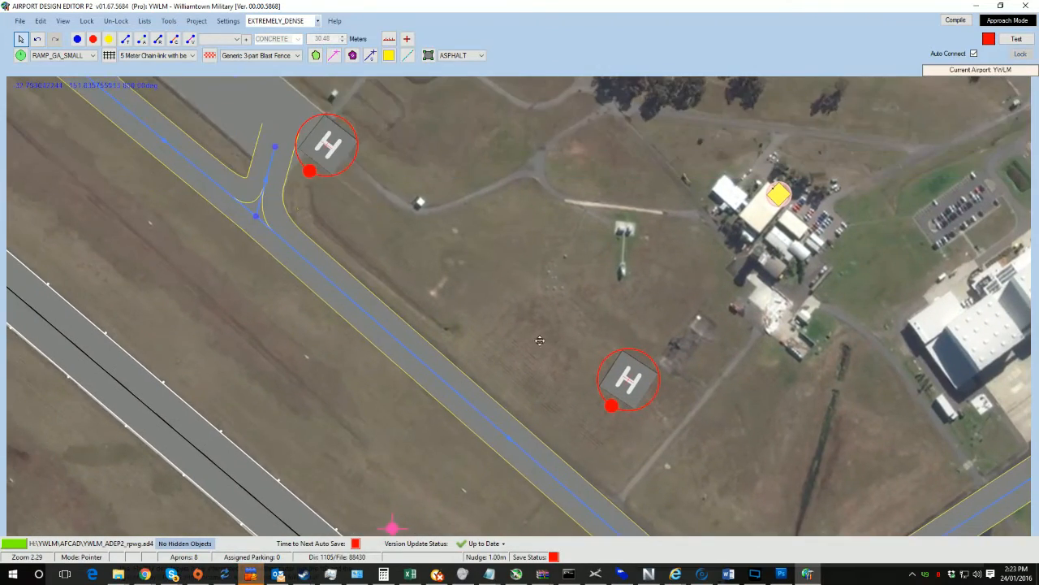
left_click_drag(543, 341, 323, 211)
left_click_drag(409, 249, 293, 186)
left_click_drag(414, 253, 440, 294)
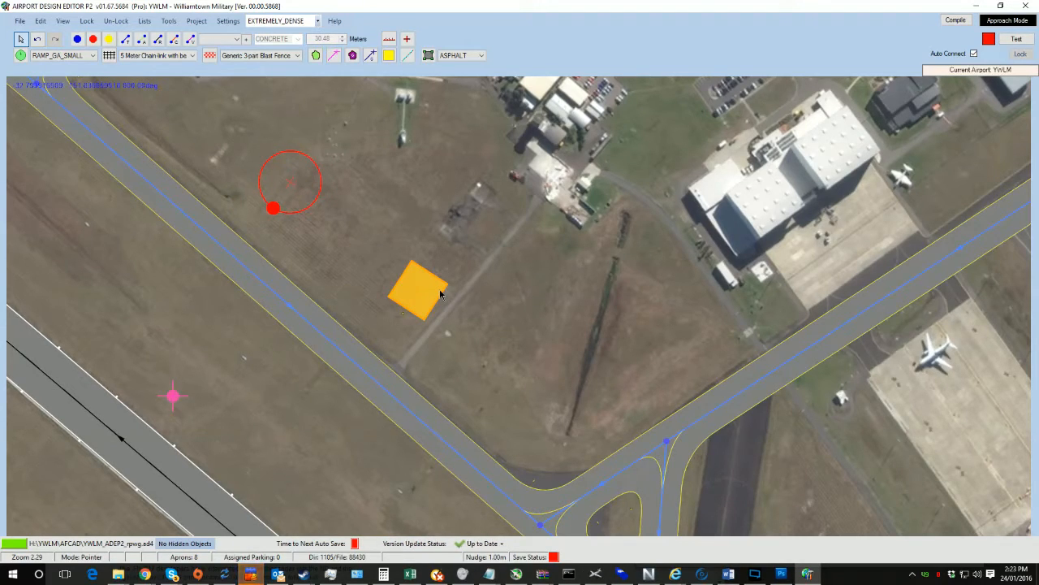
scroll(479, 193, "down", 2)
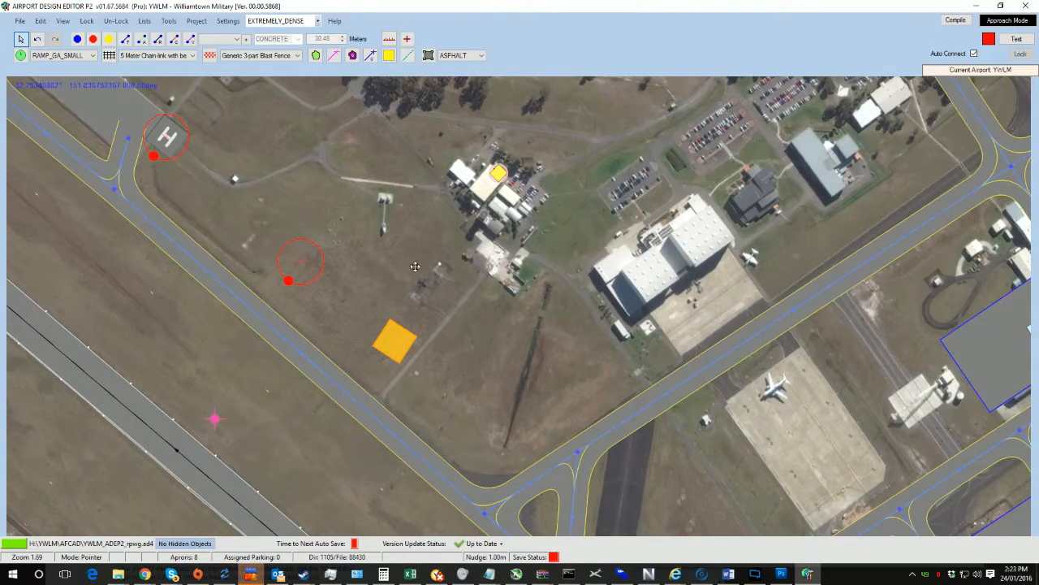
left_click_drag(413, 265, 407, 215)
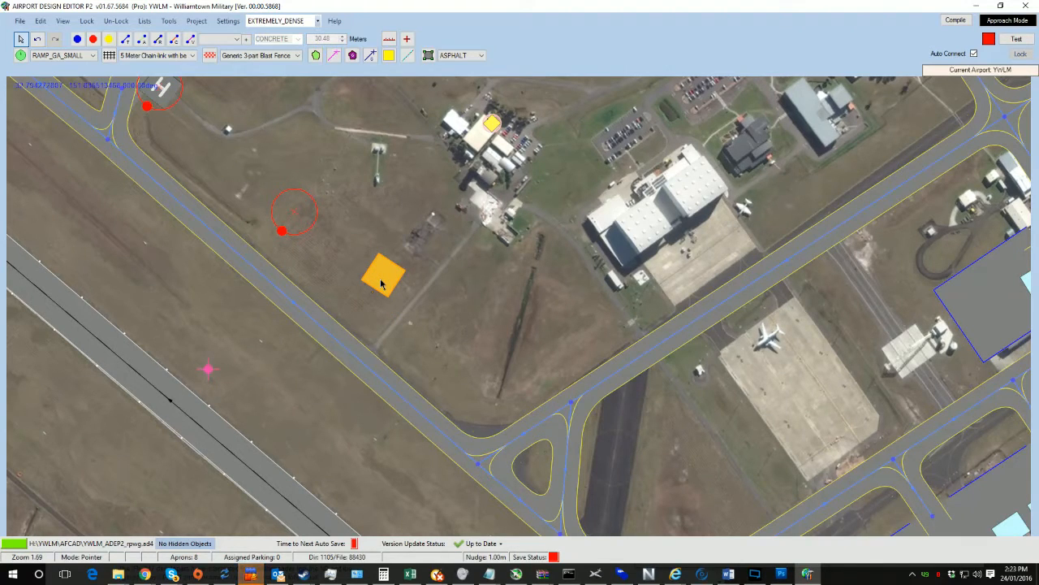
left_click(298, 211)
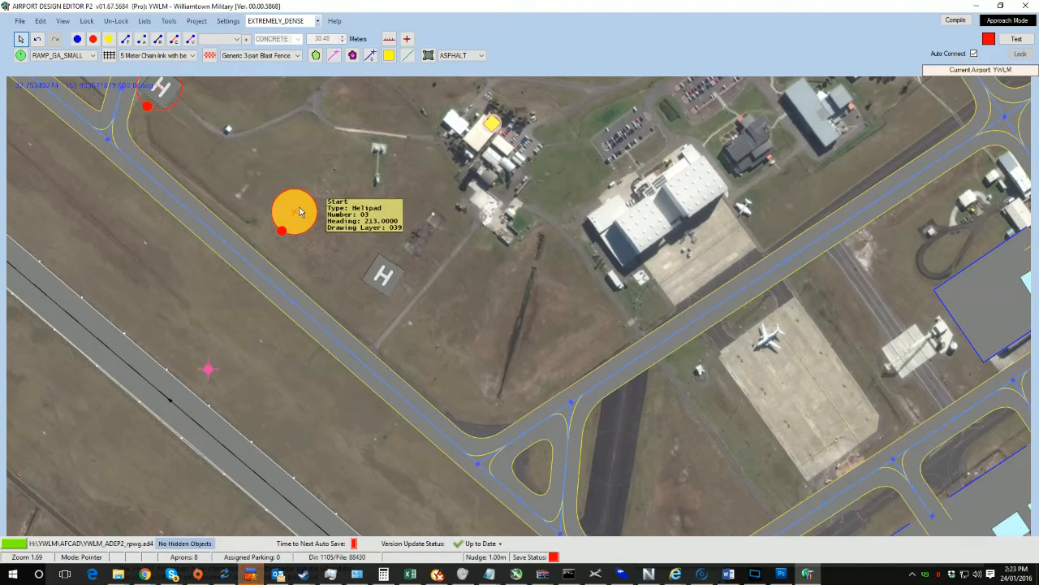
left_click(383, 277)
key("Delete")
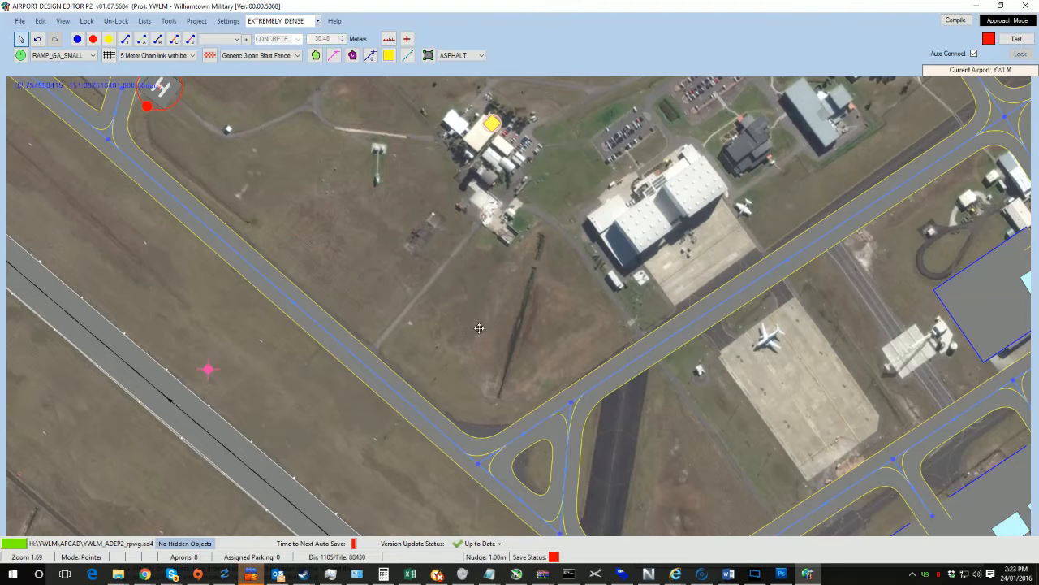
Step: Move two taxiway nodes at the triangular junction south of the hangar area to follow the imagery
left_click_drag(479, 327, 292, 175)
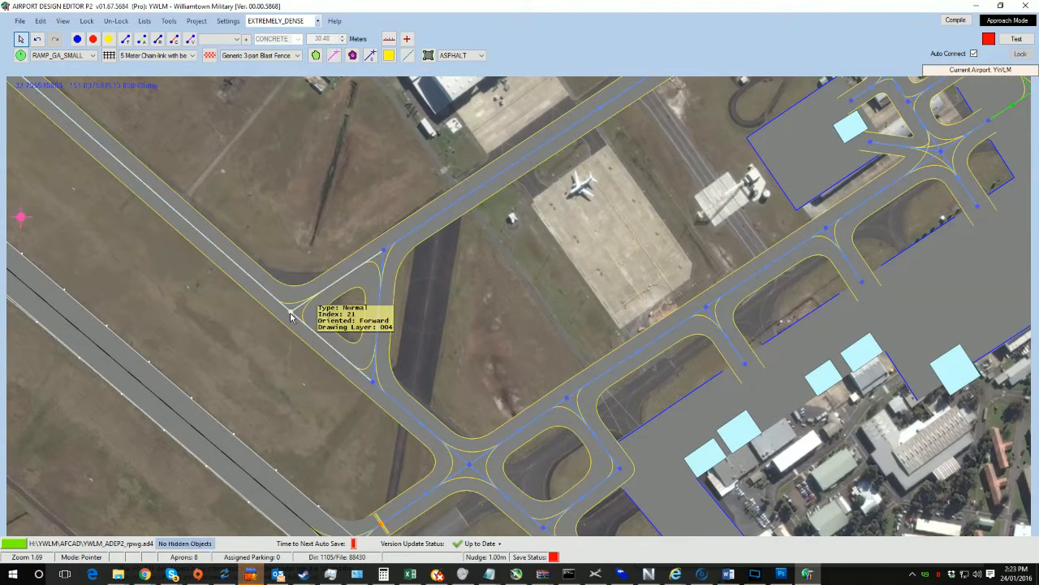
mouse_move(291, 313)
left_mouse_down()
mouse_move(254, 269)
mouse_move(180, 273)
mouse_move(316, 305)
mouse_move(297, 304)
left_mouse_up()
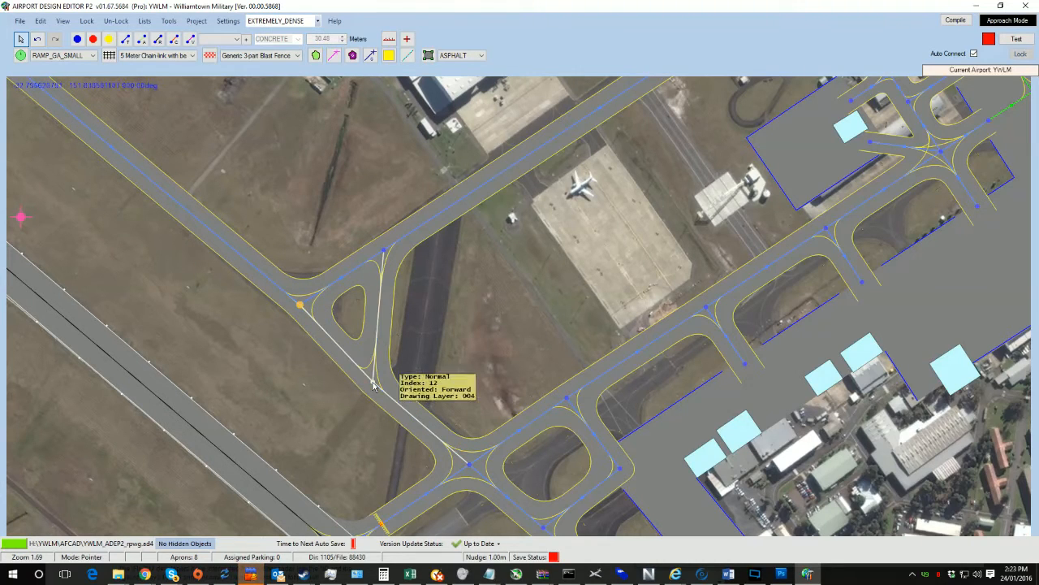
left_click_drag(374, 382, 412, 401)
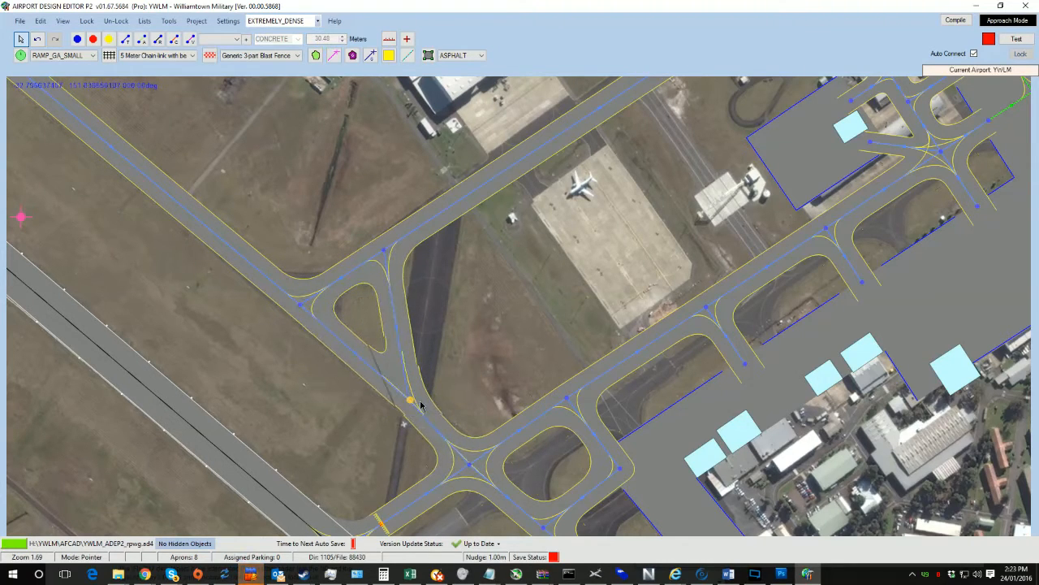
Step: Shift the four-way taxiway junction node near the main parking apron to match the imagery
left_click_drag(384, 250, 448, 204)
left_click_drag(533, 232, 430, 403)
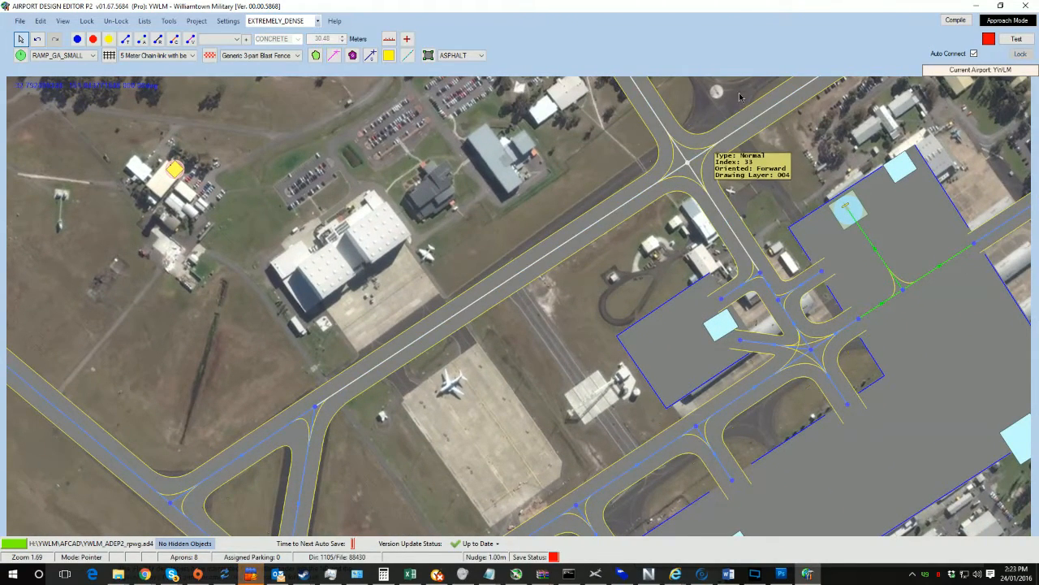
left_click_drag(559, 343, 595, 150)
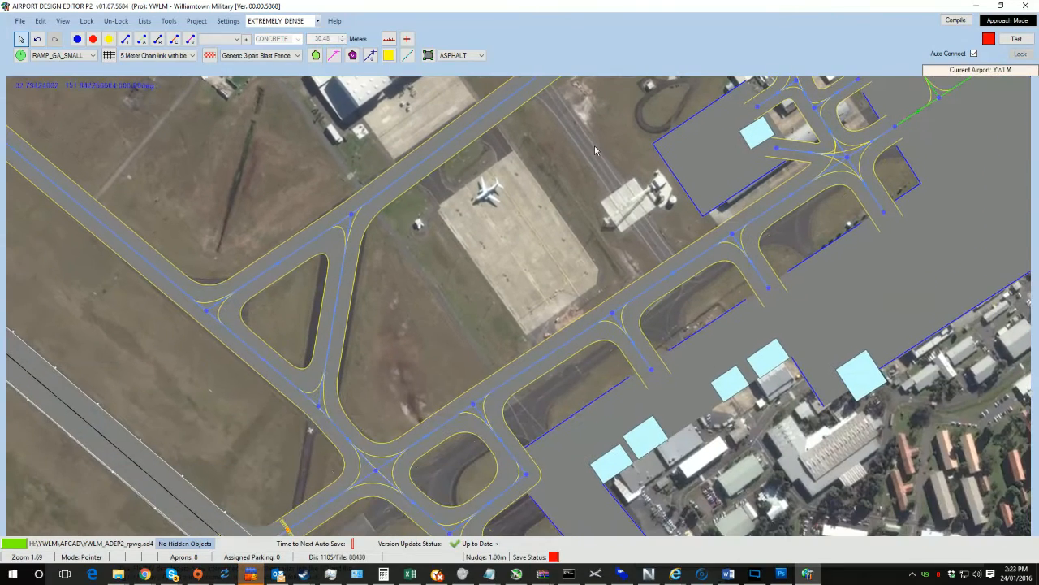
left_click_drag(521, 352, 432, 181)
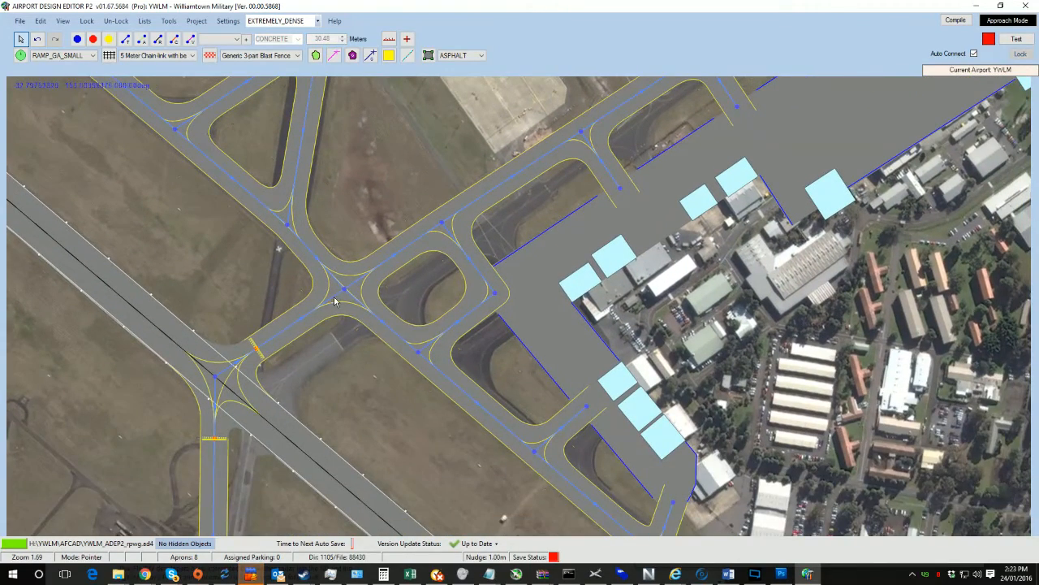
left_click_drag(341, 290, 386, 315)
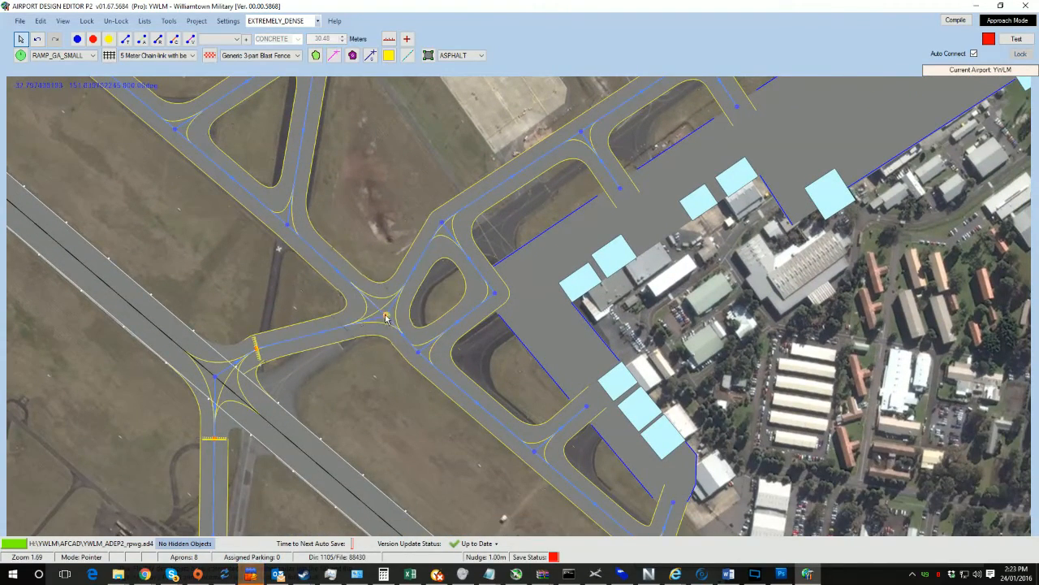
Step: Move the taxiway node at the runway crossing and reposition two hold-short markers on the connecting taxiways
left_click_drag(215, 377, 270, 423)
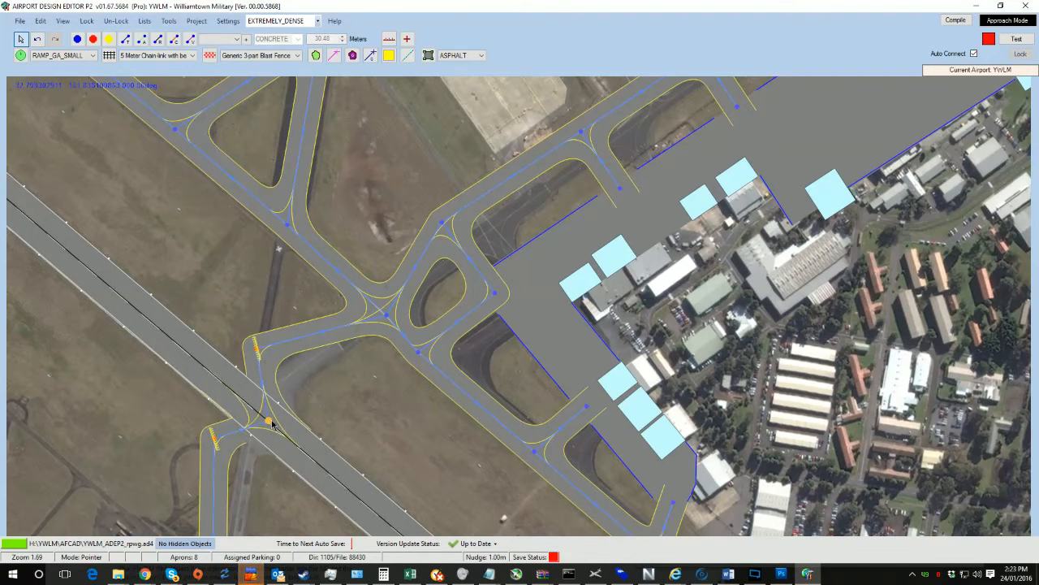
left_click_drag(255, 355, 337, 347)
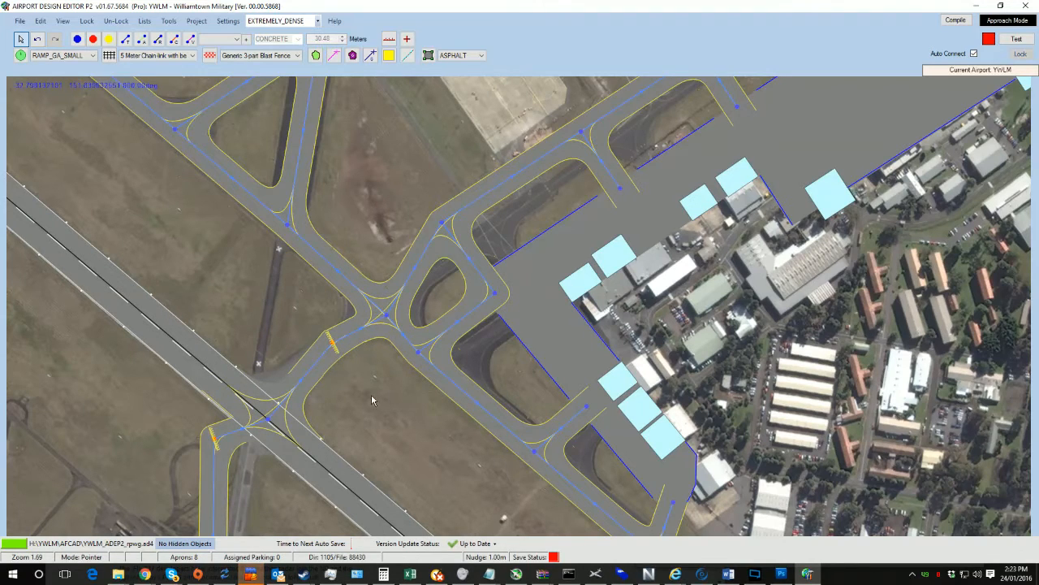
left_click_drag(372, 400, 370, 356)
left_click_drag(343, 394, 342, 269)
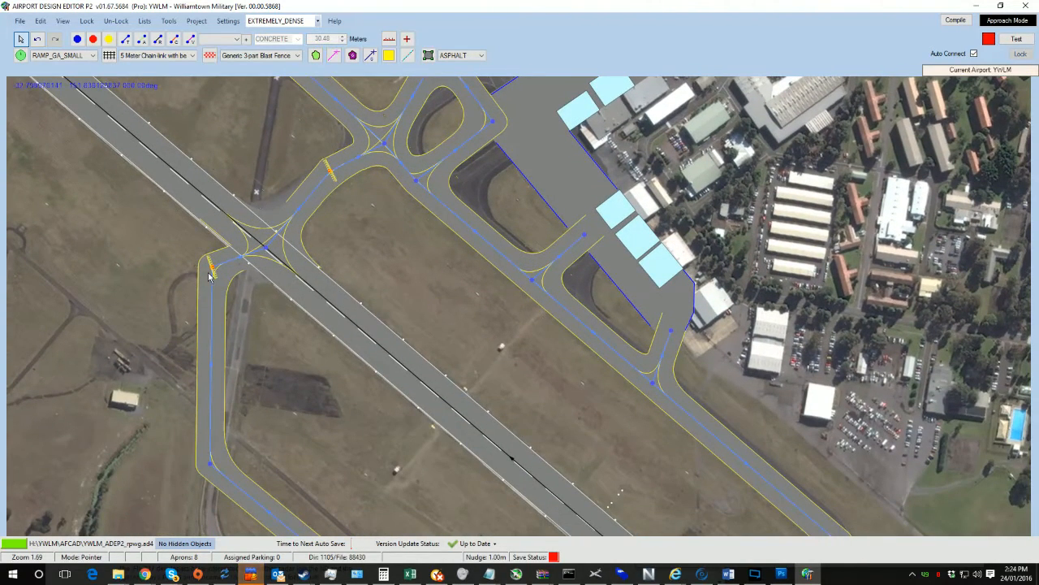
left_click_drag(211, 269, 230, 369)
Step: Adjust a taxiway node on the western parallel taxiway near the helipad
left_click_drag(264, 514, 264, 276)
left_click_drag(211, 226, 209, 285)
left_click_drag(262, 325, 218, 379)
mouse_move(358, 414)
left_mouse_down()
mouse_move(240, 499)
mouse_move(377, 513)
left_mouse_up()
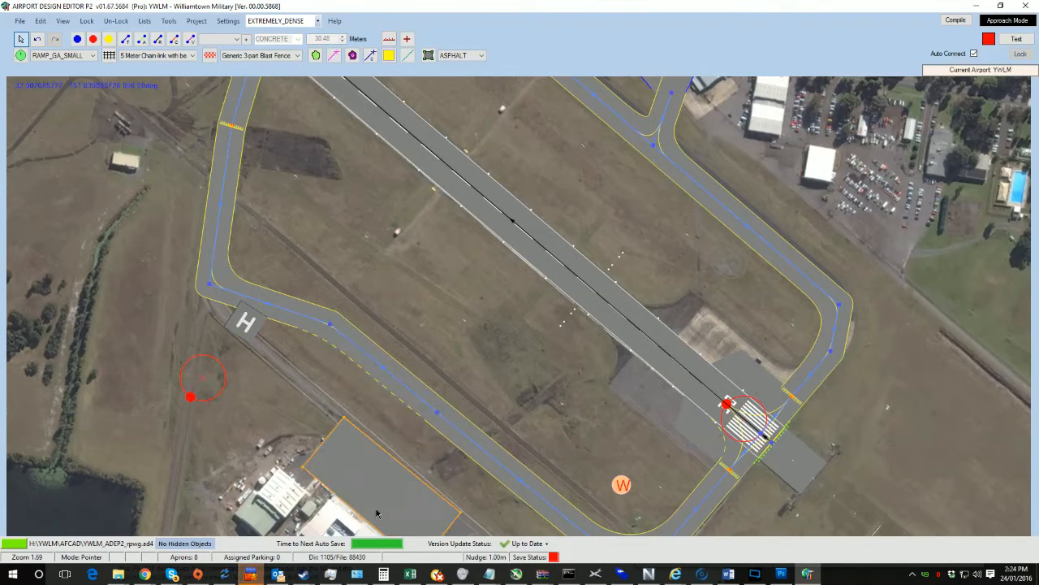
Step: Move the helipad beside the hangar at the apron's northwestern corner, rotate it to about 220 degrees and place its start position on it
right_click_drag(381, 517, 229, 306)
mouse_move(239, 326)
left_mouse_down()
mouse_move(308, 361)
mouse_move(307, 379)
mouse_move(246, 327)
left_mouse_up()
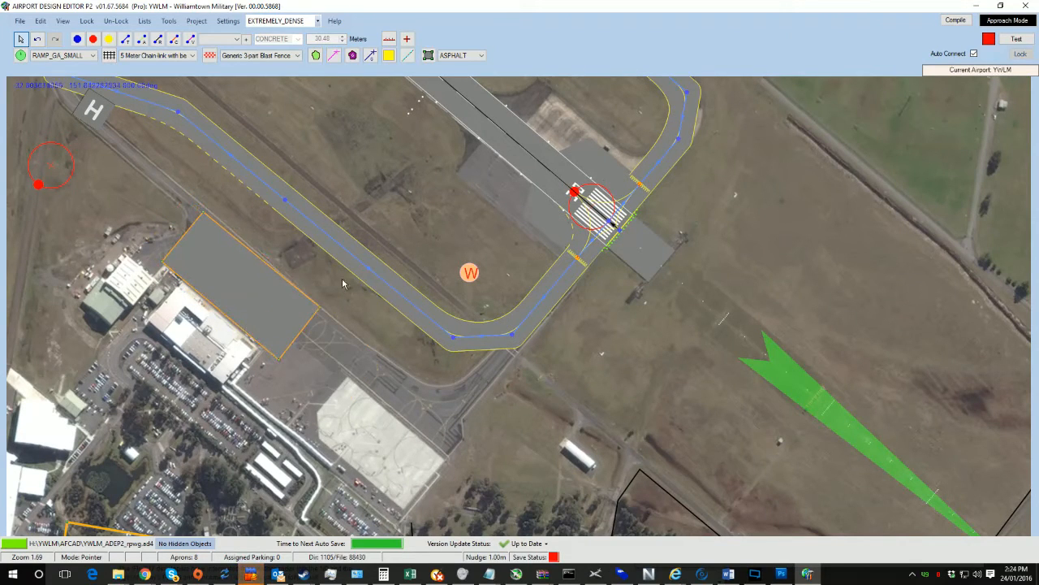
right_click_drag(258, 212, 352, 308)
left_click_drag(195, 213, 254, 344)
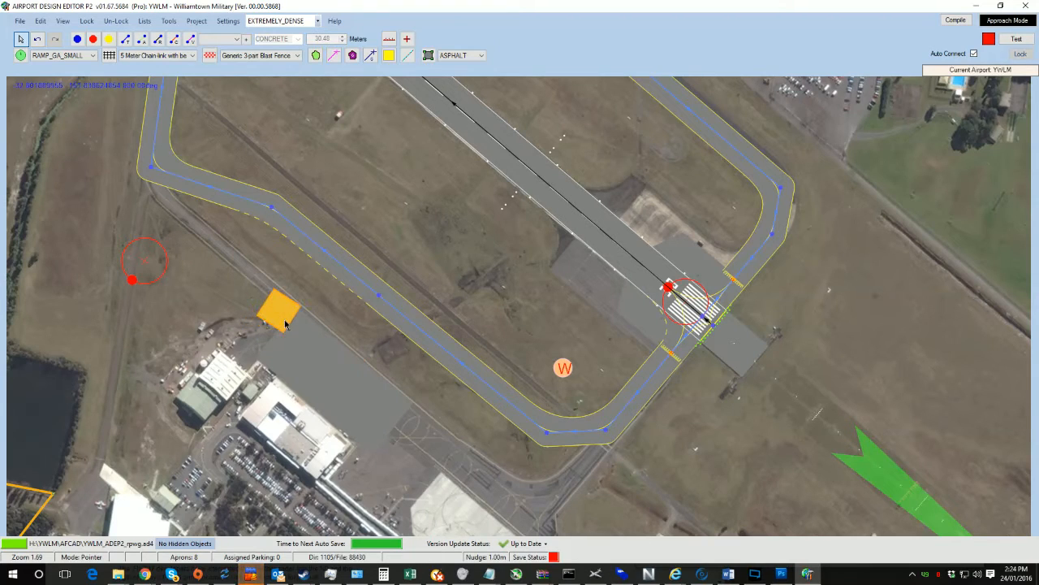
left_click(342, 386)
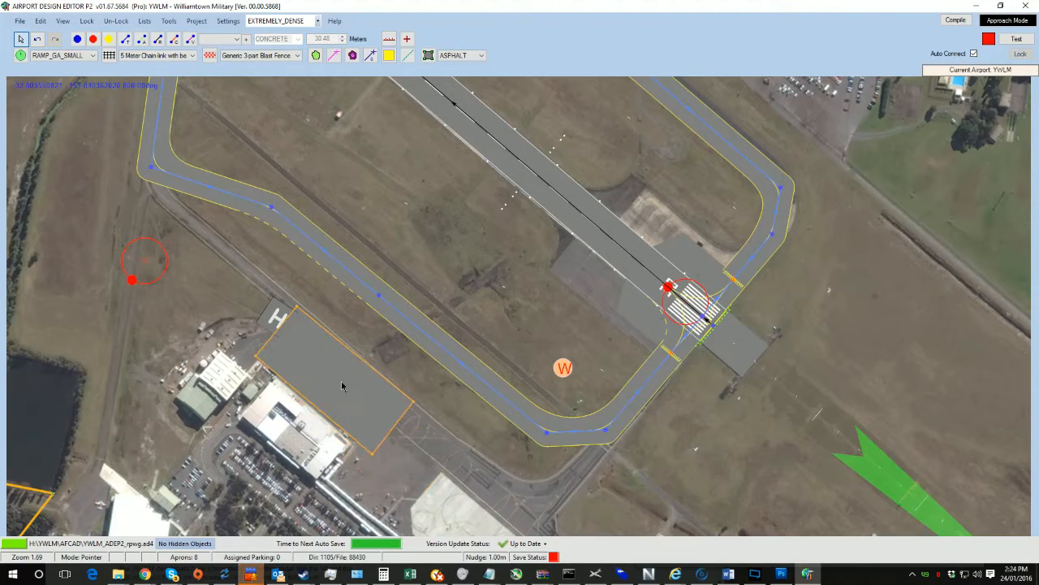
left_click_drag(271, 328, 238, 355)
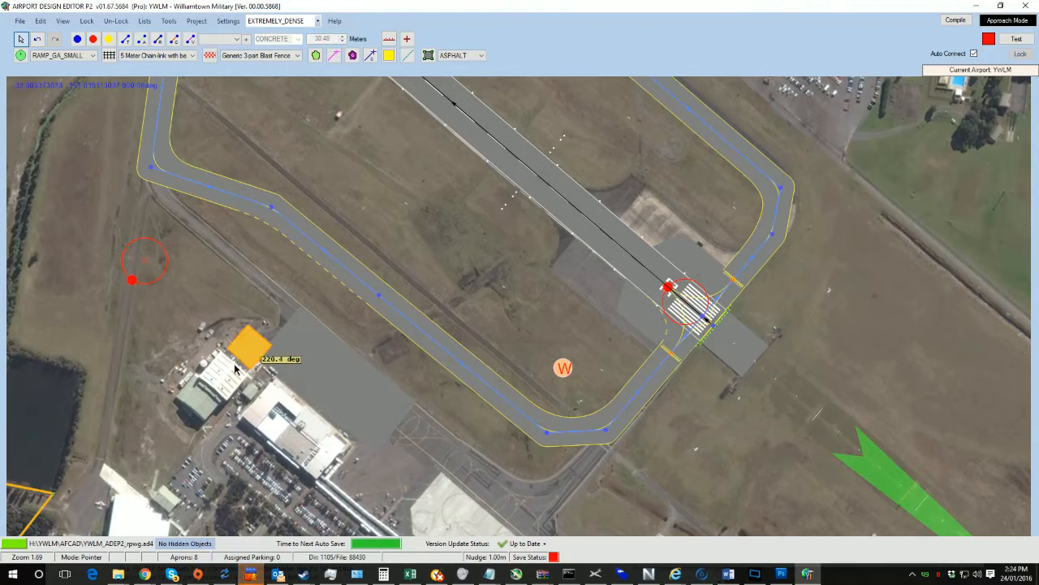
left_click_drag(150, 266, 253, 350)
left_click(281, 365)
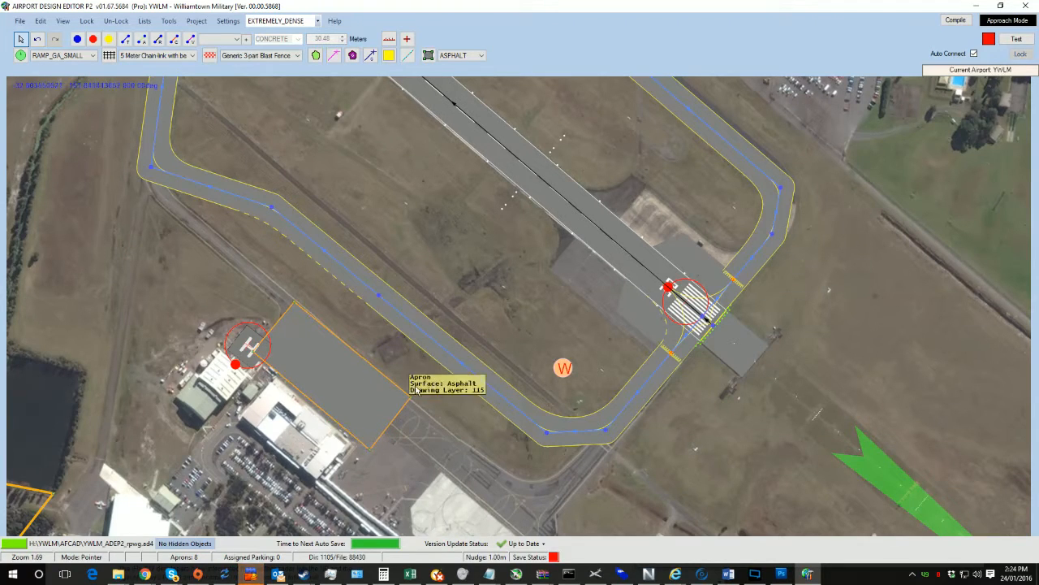
Step: Extend the apron southeast along the taxiway by moving its corner vertices to match the imagery
right_click_drag(415, 390, 337, 257)
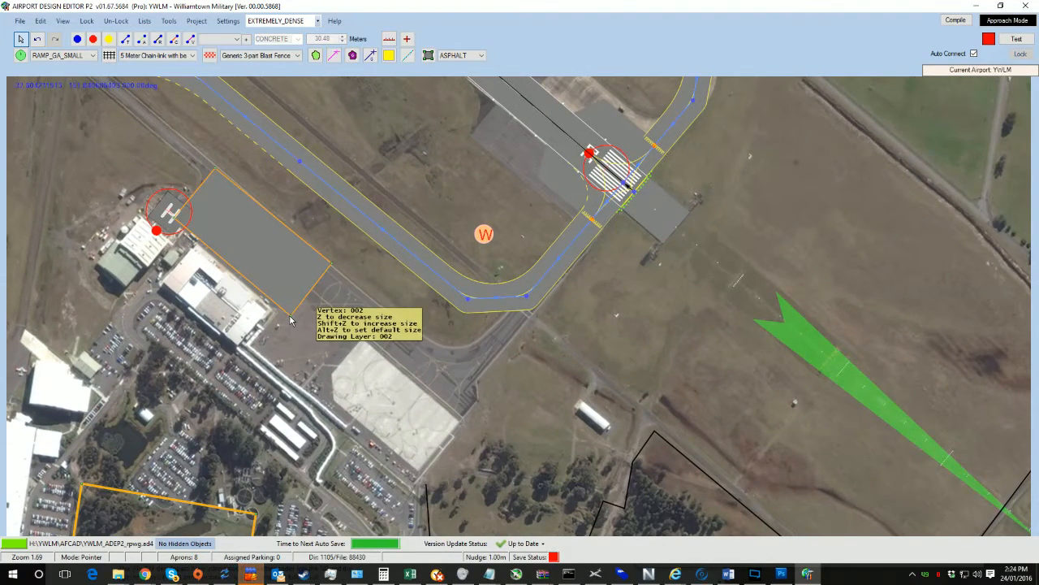
left_click_drag(291, 321, 409, 486)
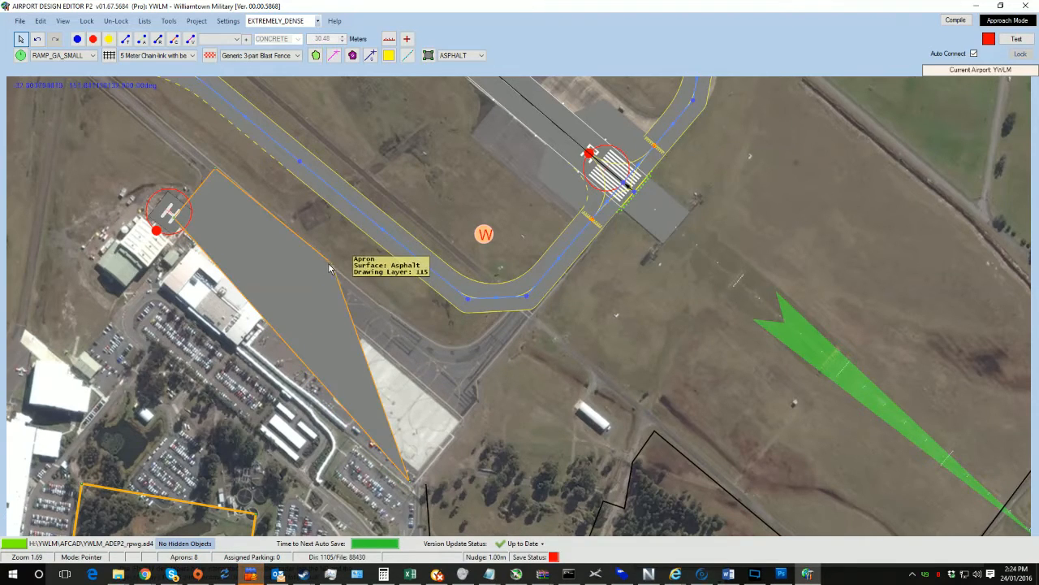
left_click_drag(332, 268, 475, 388)
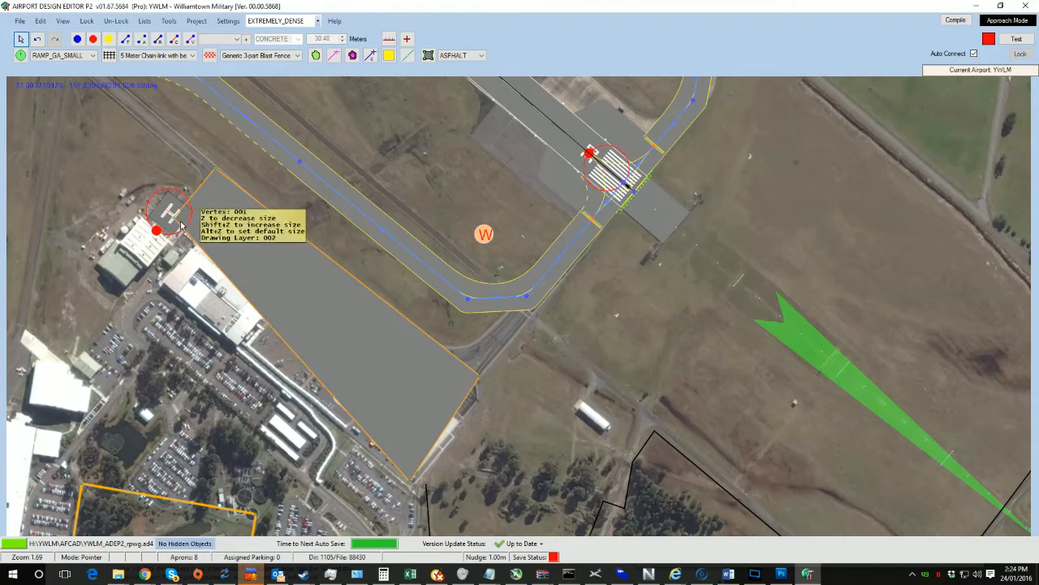
left_click_drag(182, 226, 143, 249)
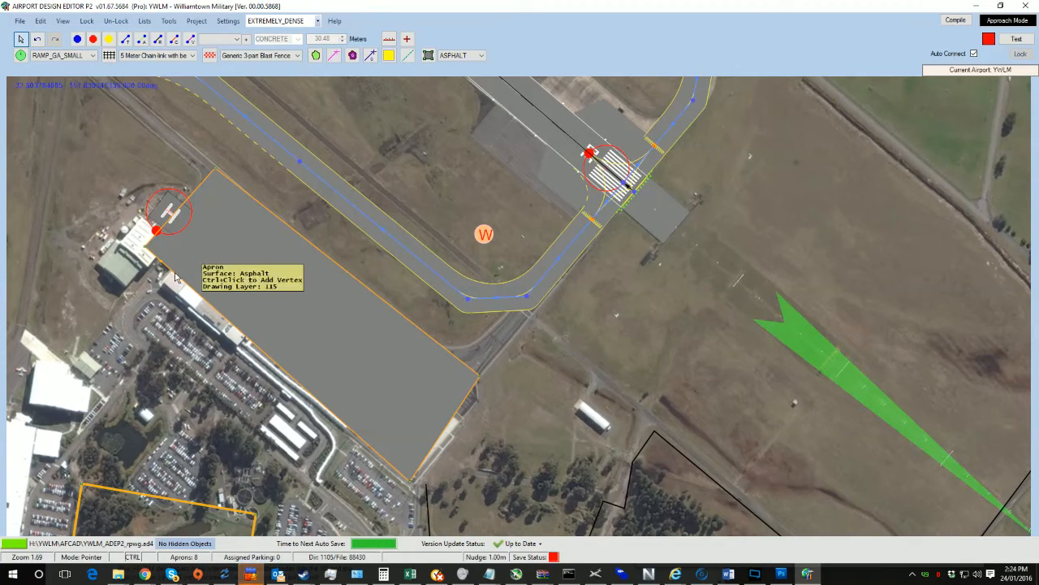
left_click_drag(174, 276, 149, 284, "ctrl")
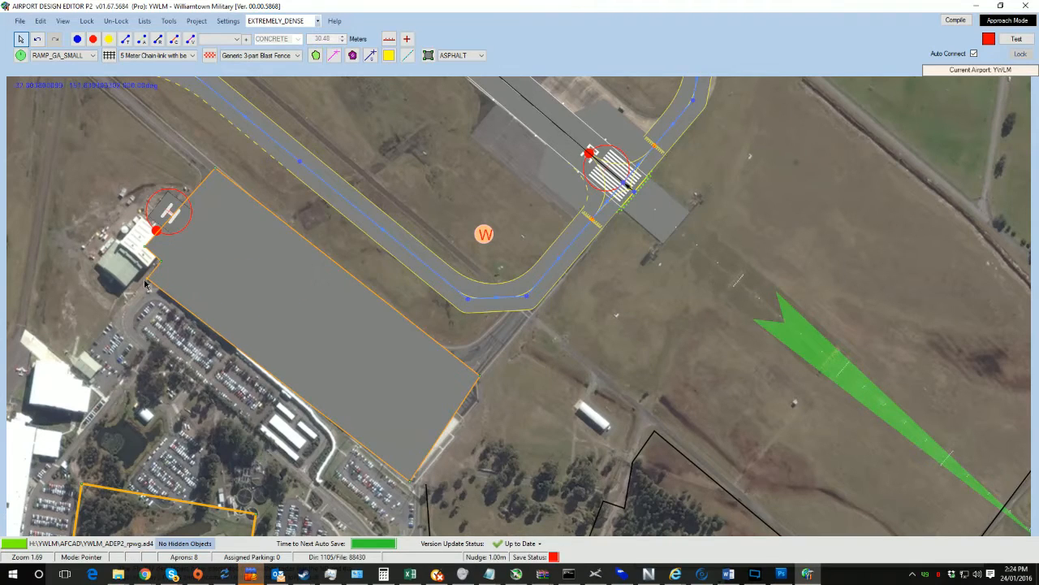
Step: Fine-tune the apron's southeastern corner vertices against the taxiway edge
left_click(411, 492)
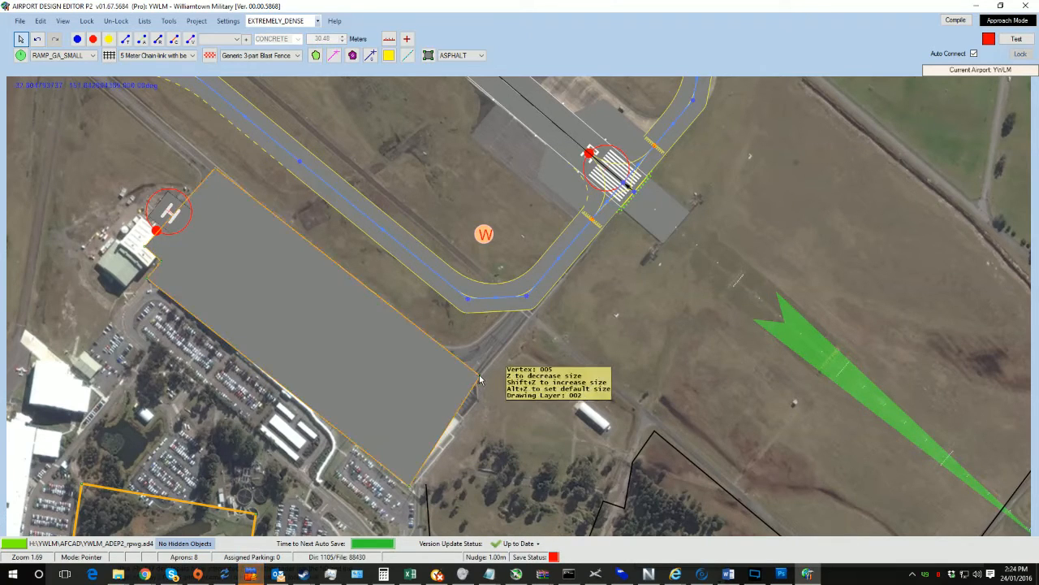
left_click_drag(479, 379, 477, 404)
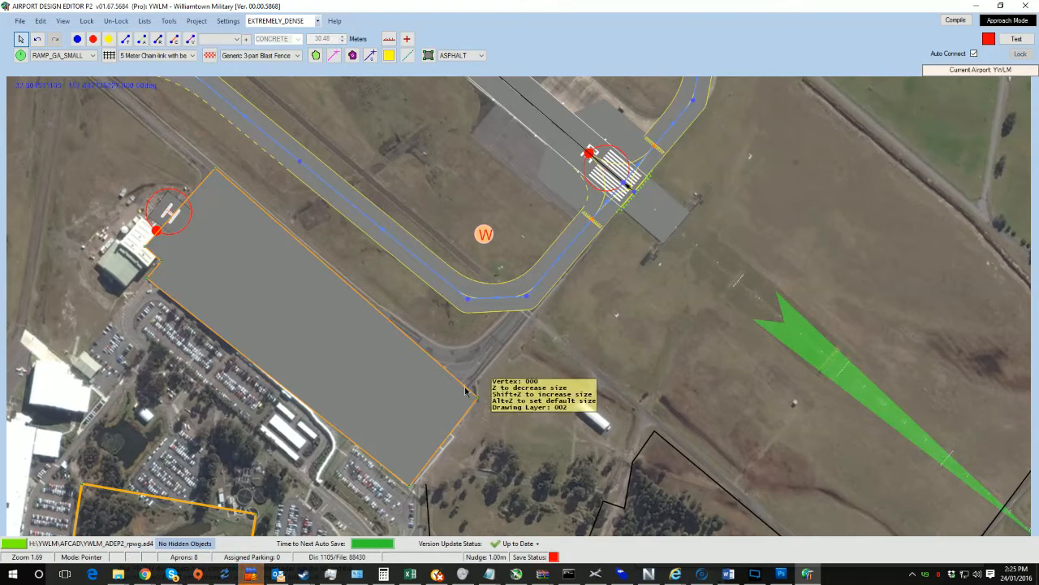
left_click_drag(467, 391, 476, 385)
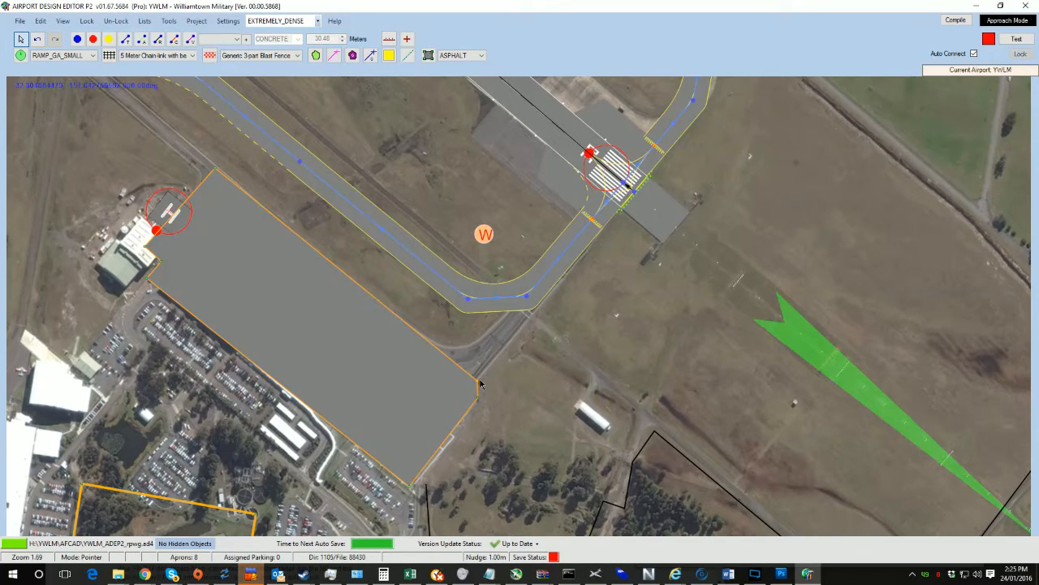
left_click_drag(509, 323, 464, 378)
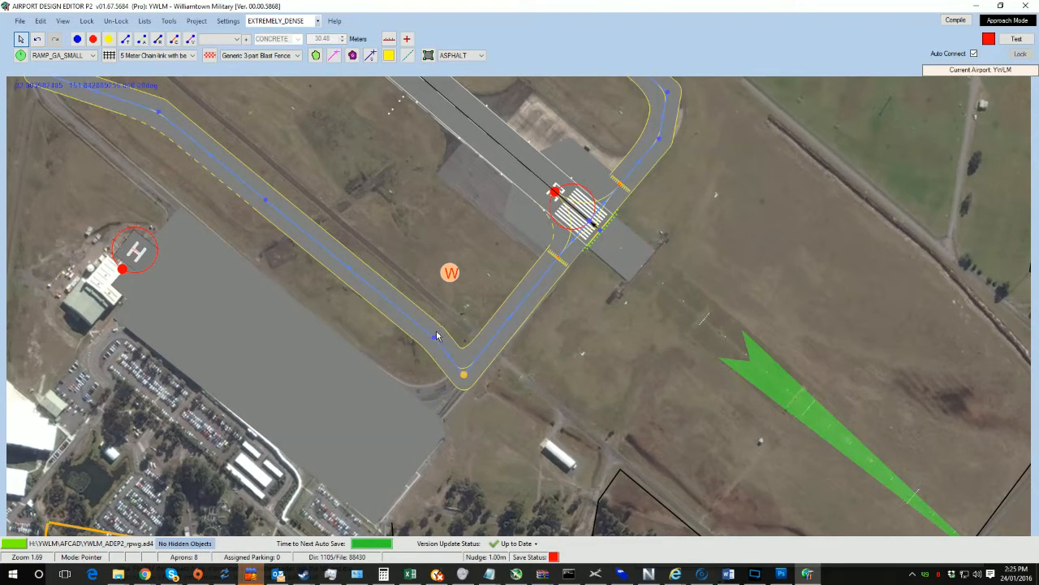
Step: Move the two taxiway nodes at the parallel taxiway's southern bend so the link follows the pavement curve
left_click_drag(432, 341, 393, 410)
left_click_drag(462, 379, 442, 404)
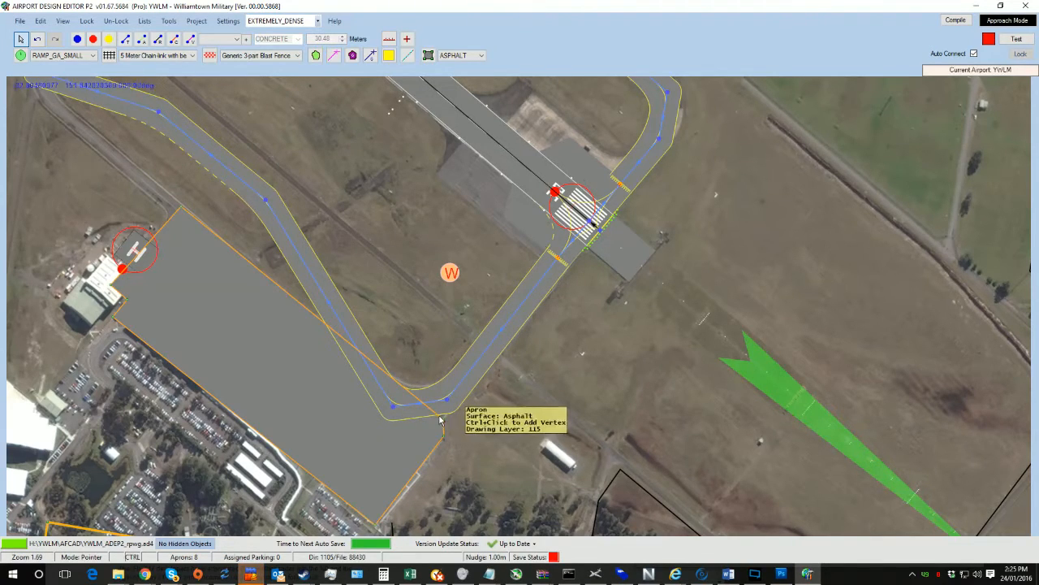
Step: Nudge the apron's vertex at the taxiway bend onto the taxiway edge
left_click(440, 419, "ctrl")
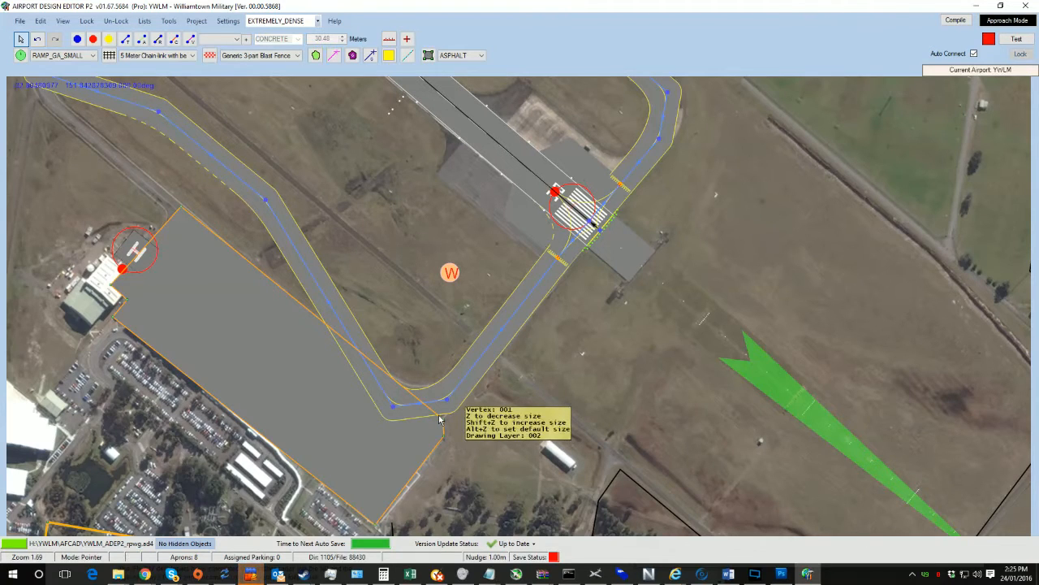
left_click_drag(439, 419, 448, 414)
Step: Move the hold-short on the runway connector taxiway farther back from the runway
left_click_drag(375, 285, 270, 319)
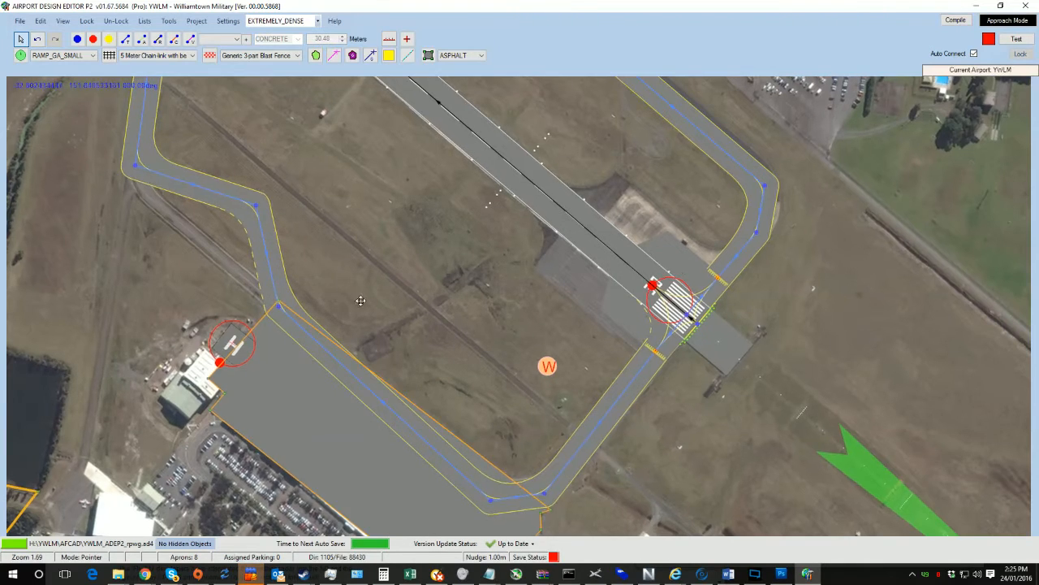
left_click_drag(266, 206, 38, 186)
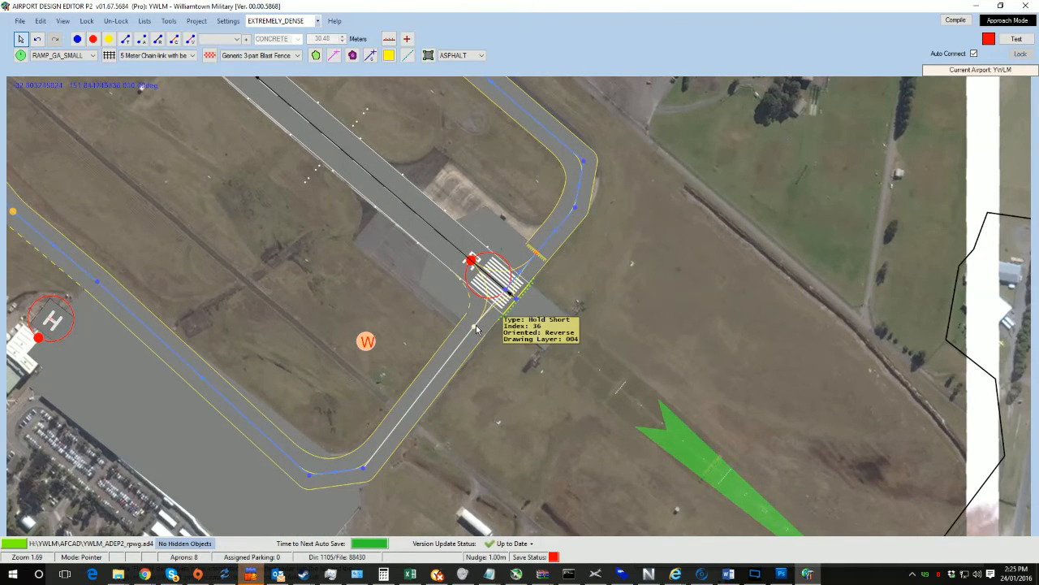
left_click_drag(474, 333, 437, 379)
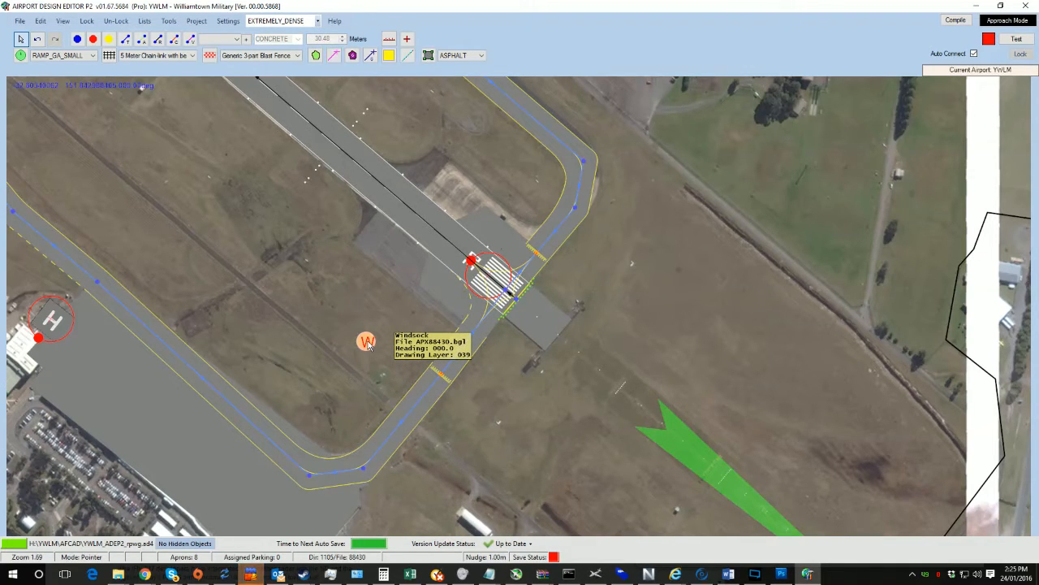
Step: Move the windsock northwest, closer to the parallel taxiway
left_click_drag(368, 343, 327, 273)
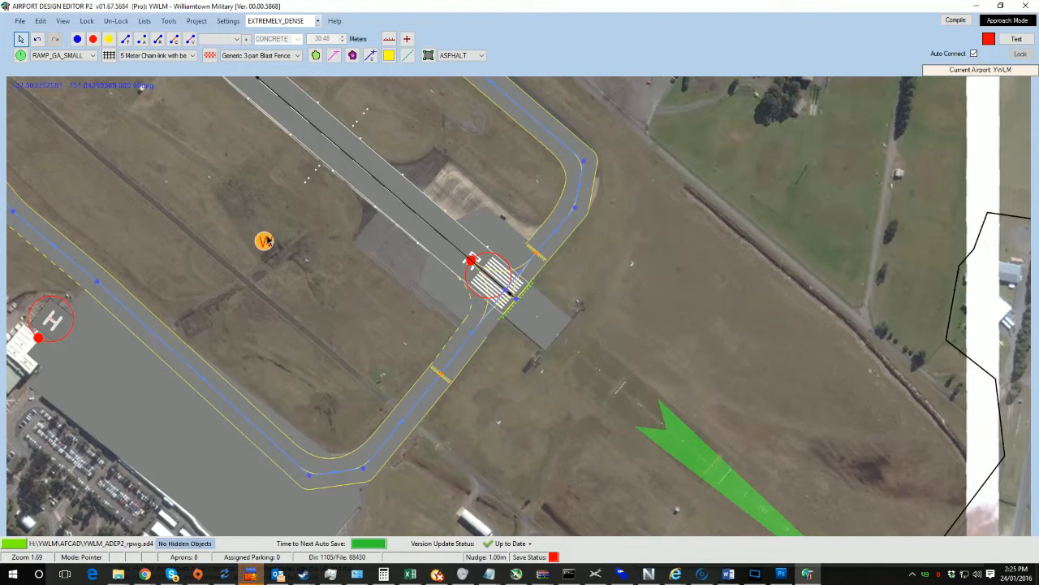
scroll(379, 359, "up", 5)
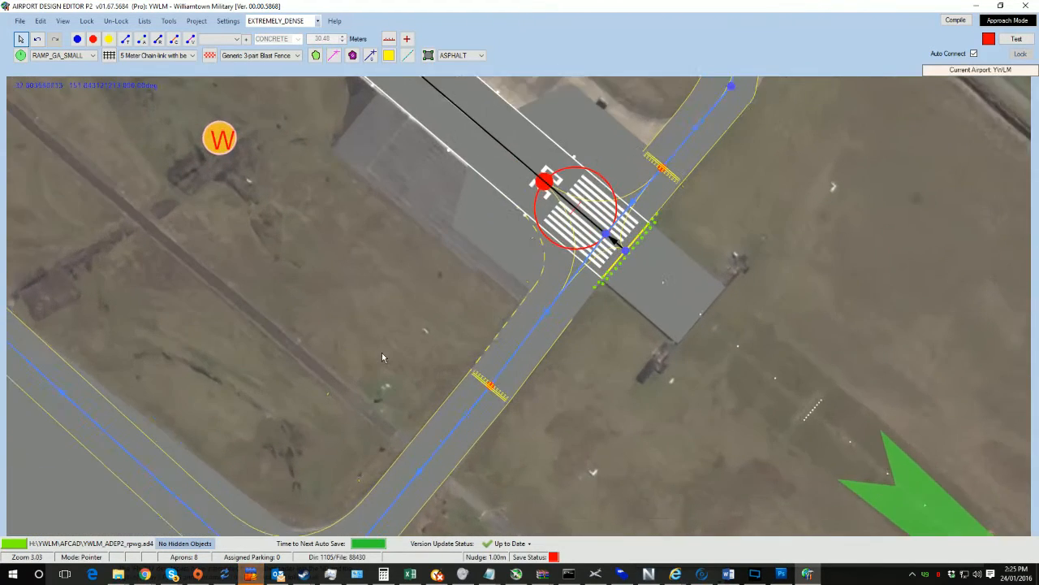
scroll(400, 354, "down", 2)
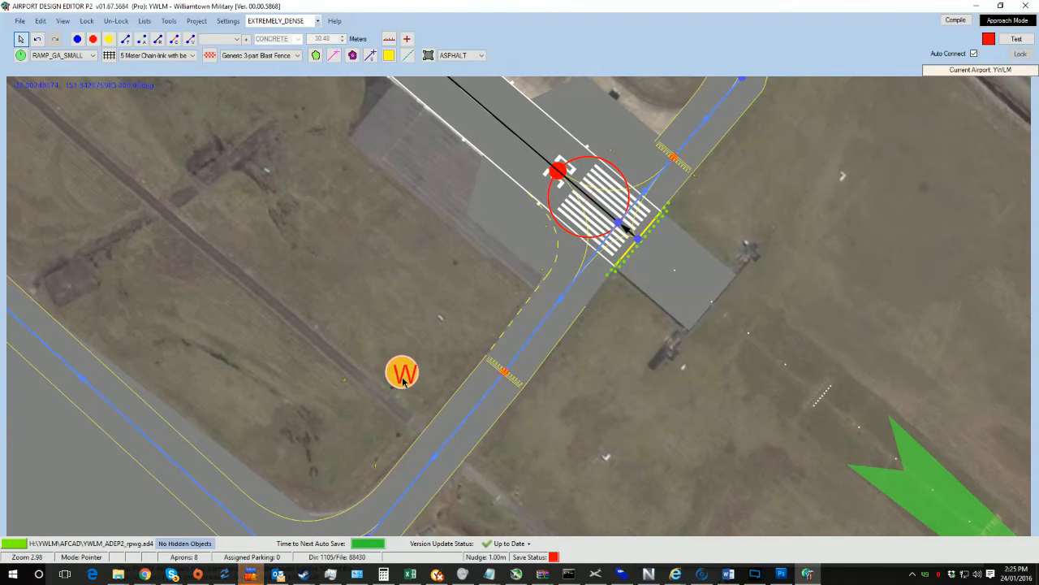
left_click_drag(394, 291, 282, 387)
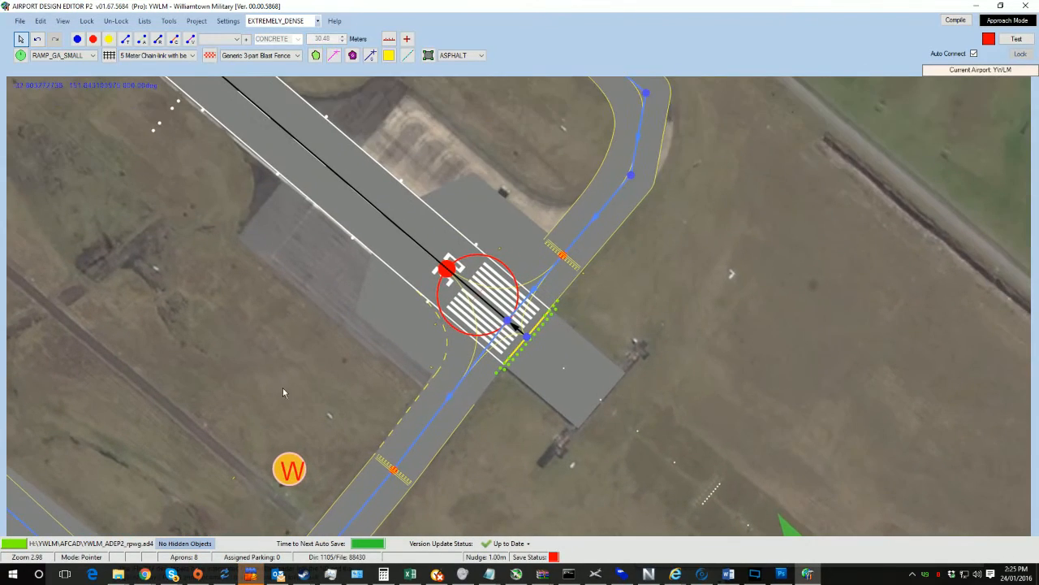
Step: Reshape the runway-end apron by dragging its western vertices outward over the paved area in the imagery
left_click(360, 311)
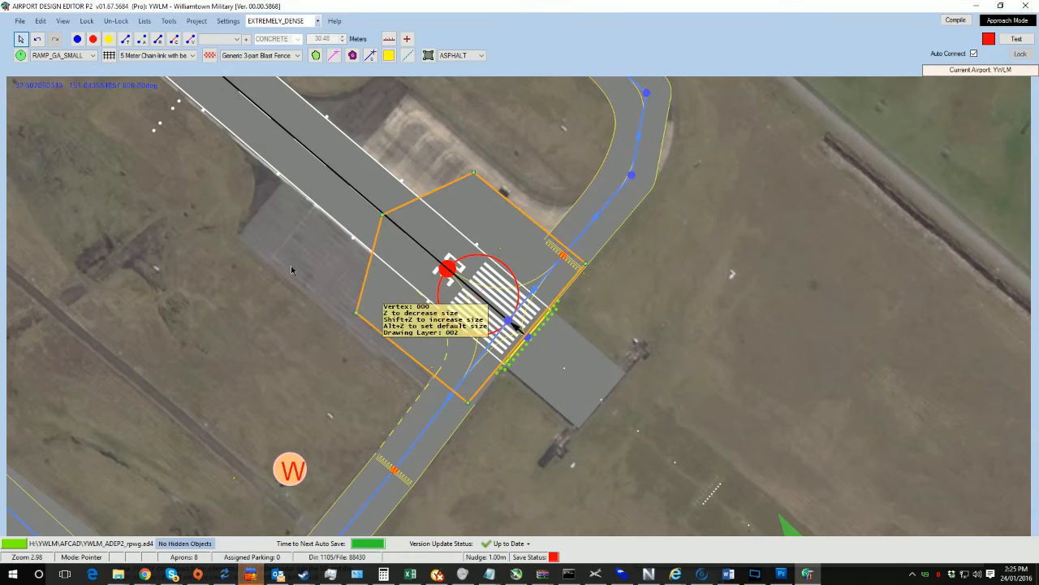
left_click_drag(357, 317, 240, 237)
left_click(419, 367)
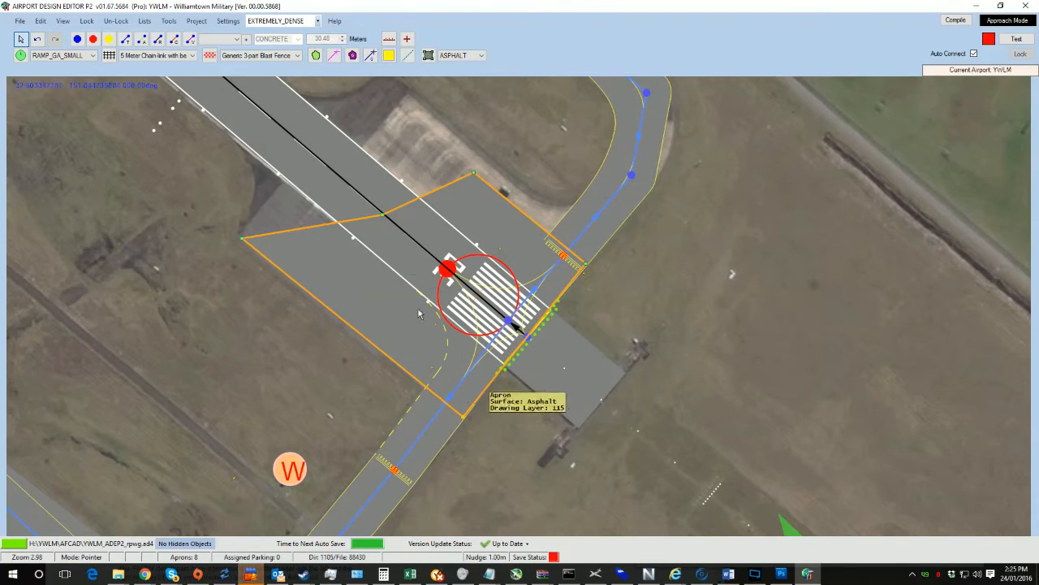
right_click_drag(391, 203, 411, 359)
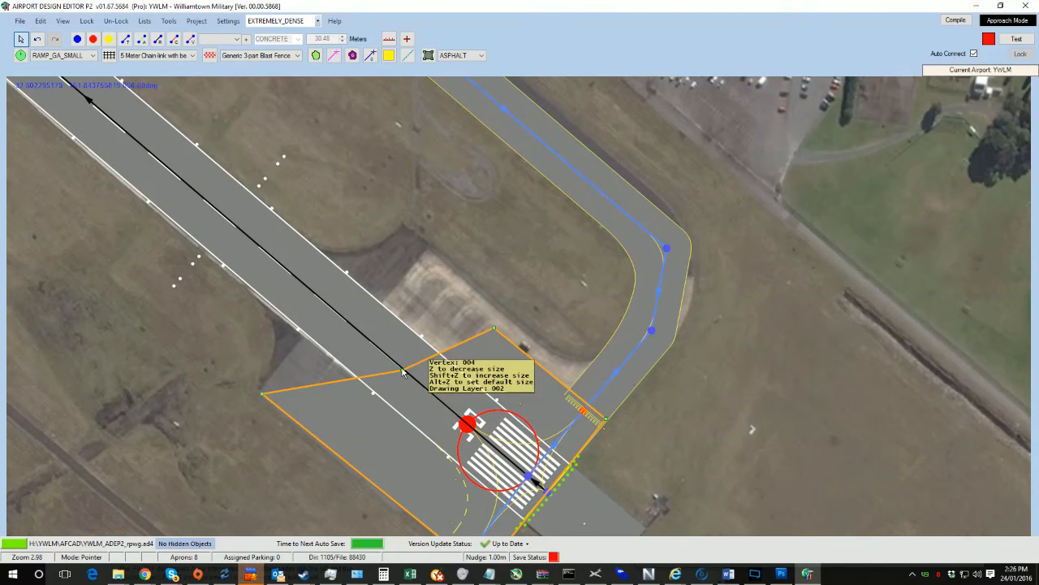
left_click_drag(404, 373, 271, 349)
left_click(292, 347)
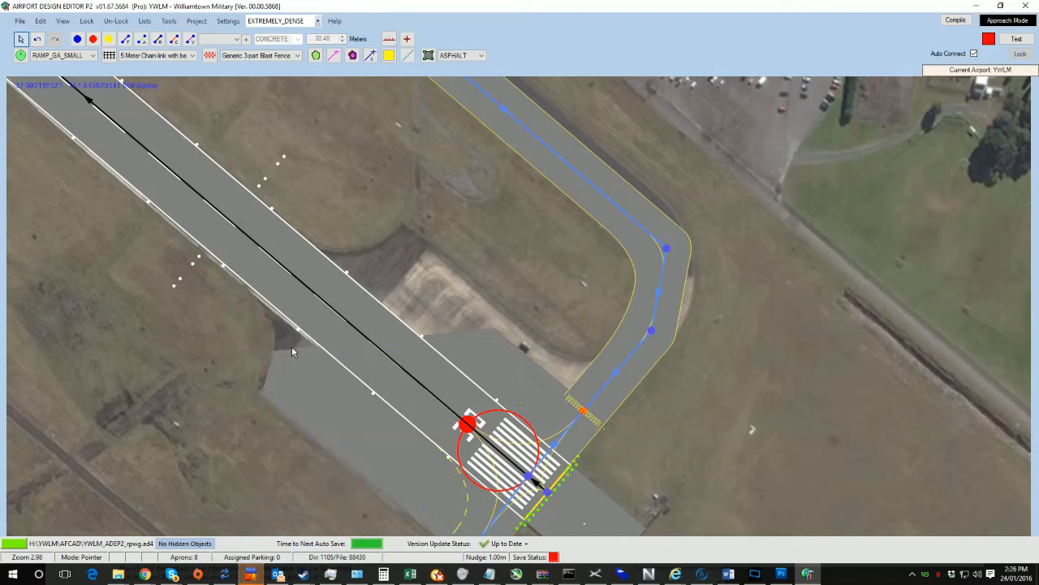
left_click(294, 347, "ctrl")
left_click(295, 347)
left_click(298, 347, "ctrl")
left_click(296, 348)
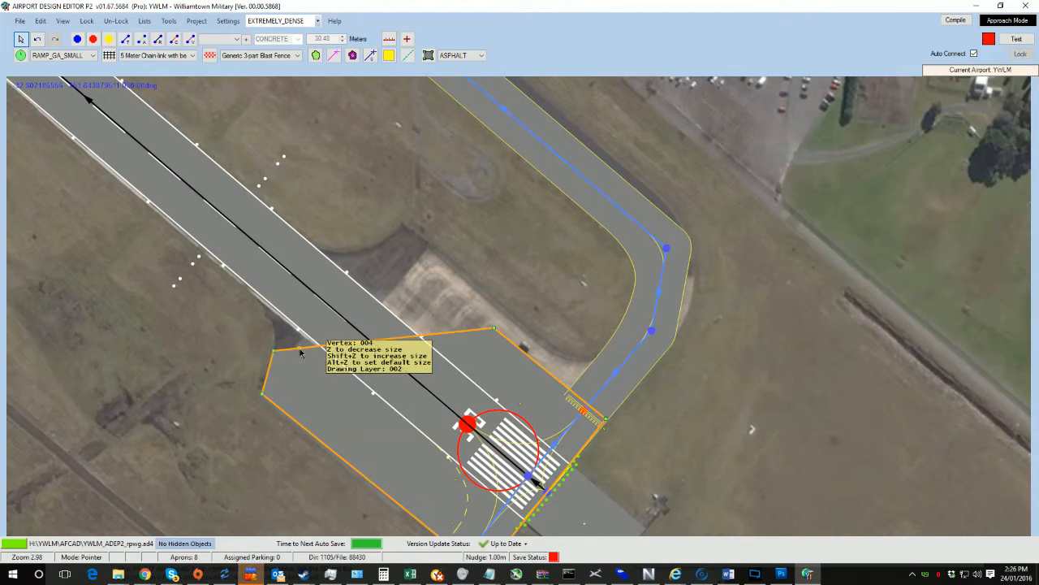
left_click_drag(300, 350, 267, 305)
Step: Add a vertex on the runway-end apron's northern edge and drag the edge vertices to follow the pavement outline
left_click(410, 314)
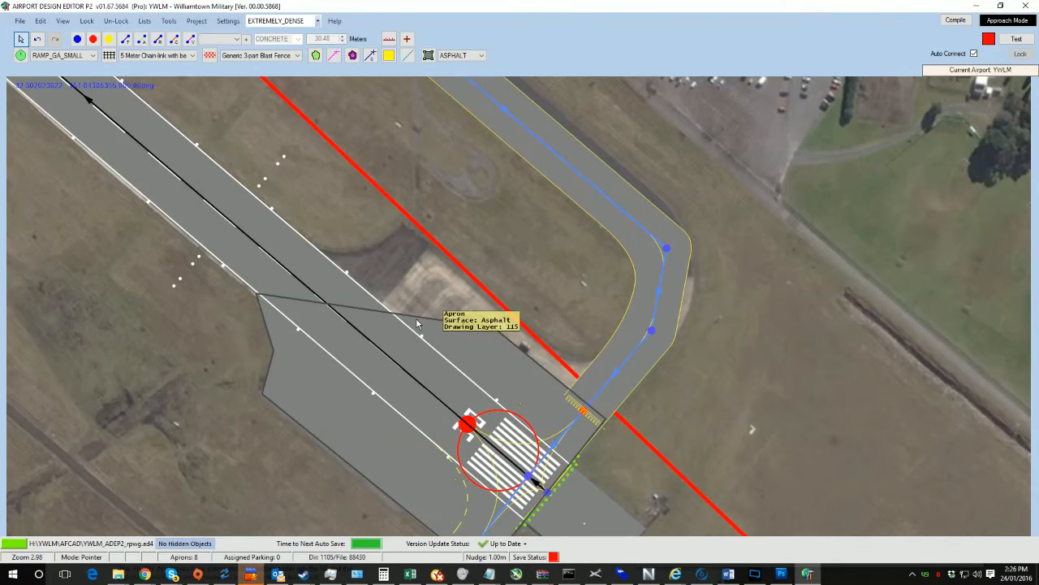
left_click(417, 319, "ctrl")
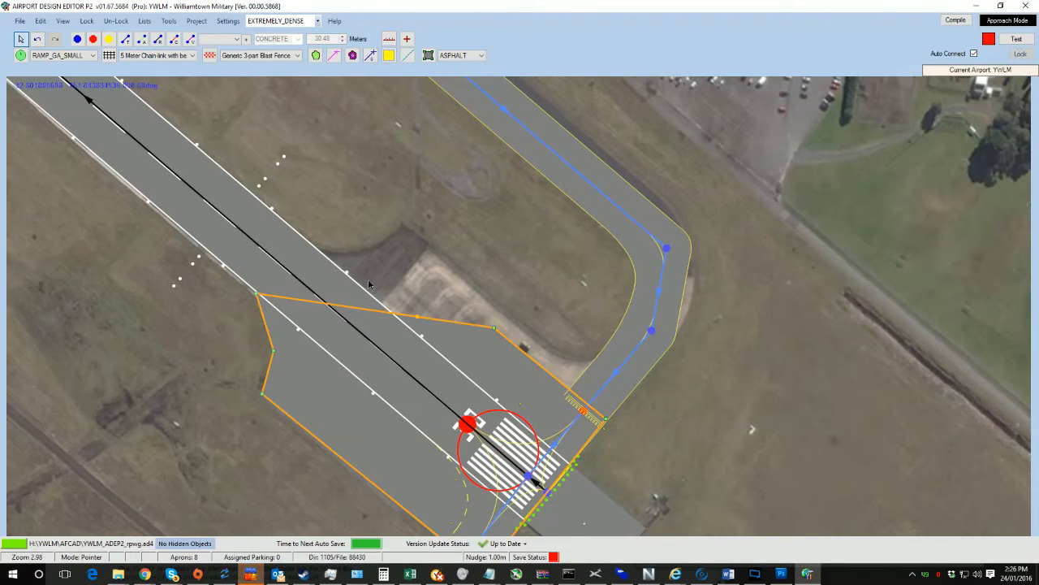
double_click(423, 322)
left_click(307, 376)
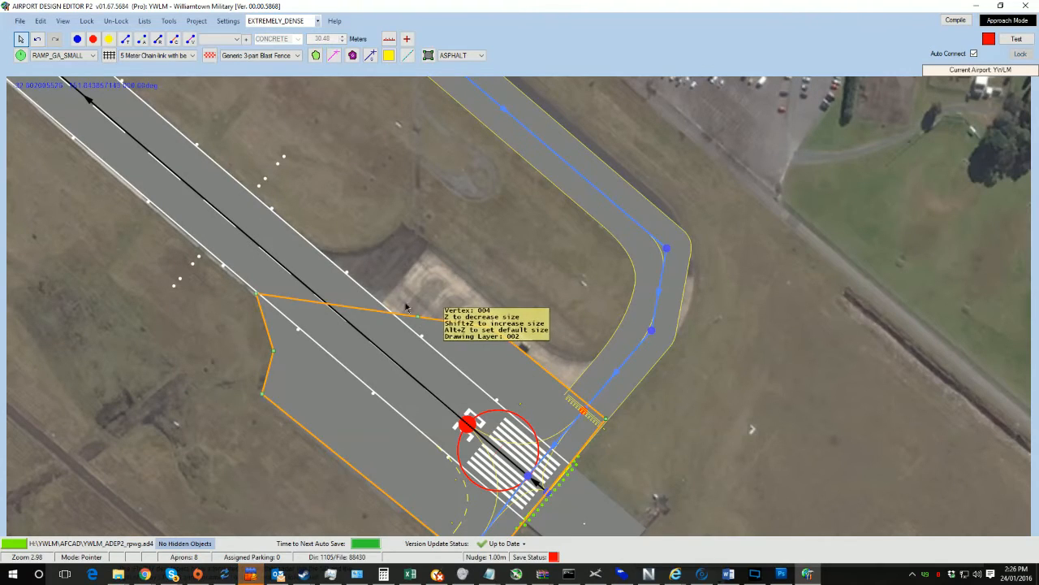
left_click_drag(419, 319, 307, 245)
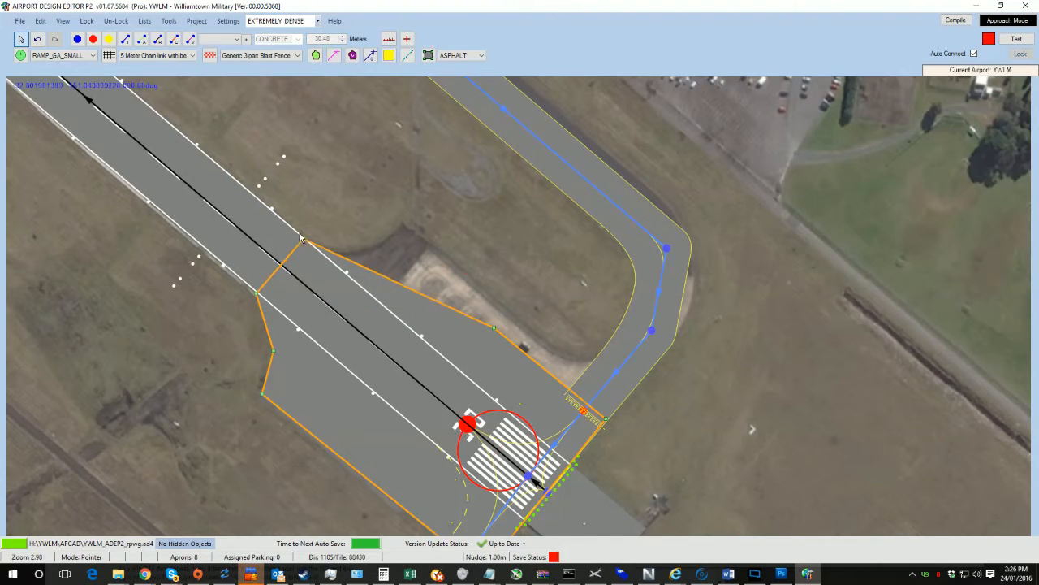
left_click(412, 294, "ctrl")
double_click(406, 293)
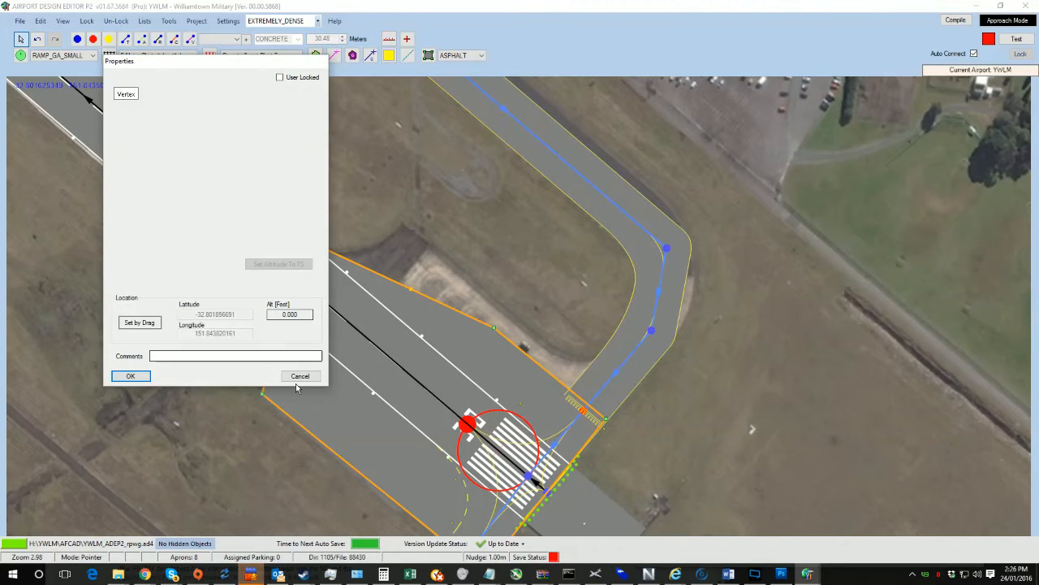
left_click(131, 376)
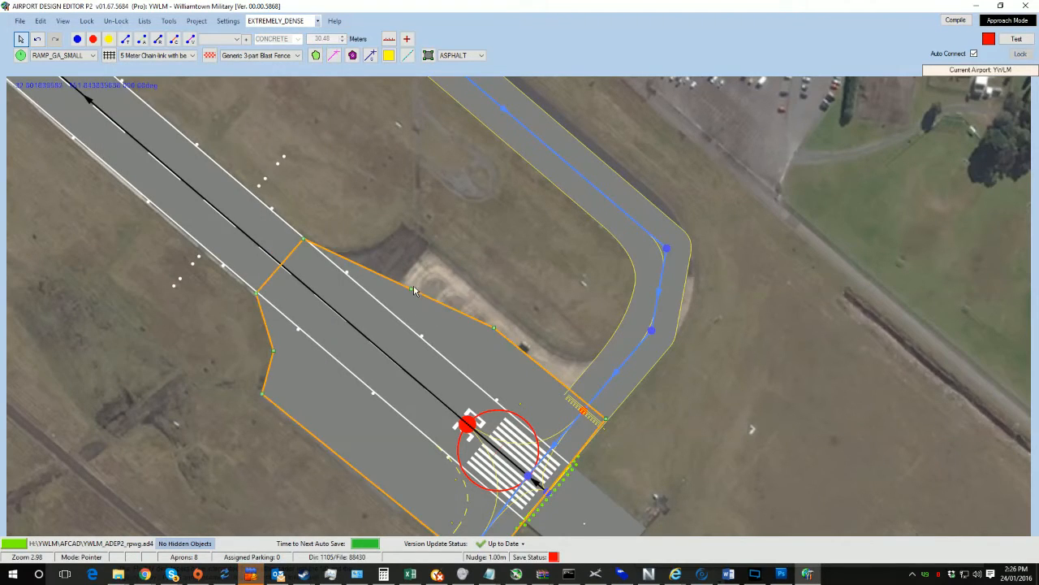
left_click_drag(412, 294, 396, 224)
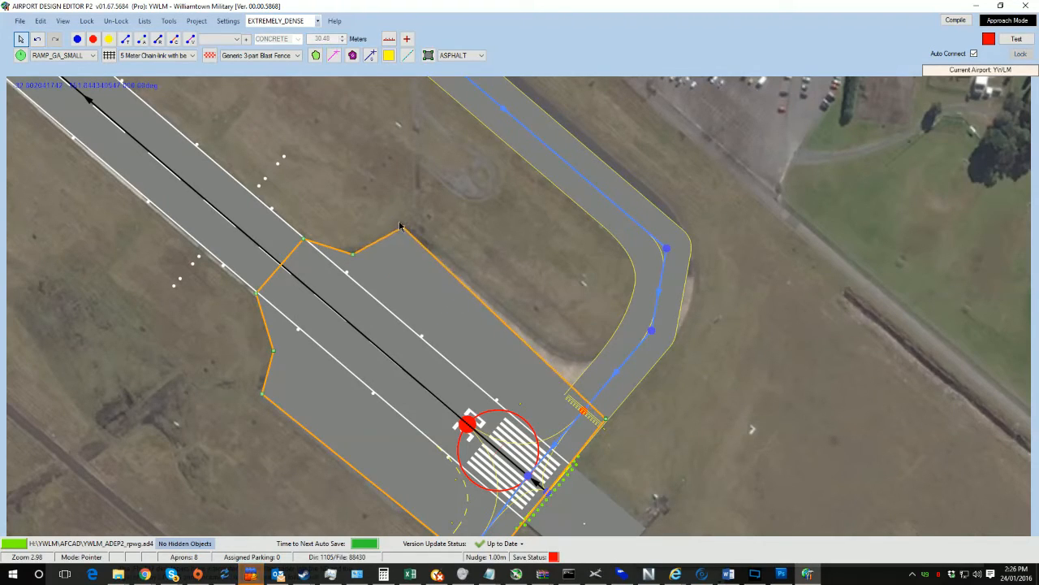
left_click(383, 234)
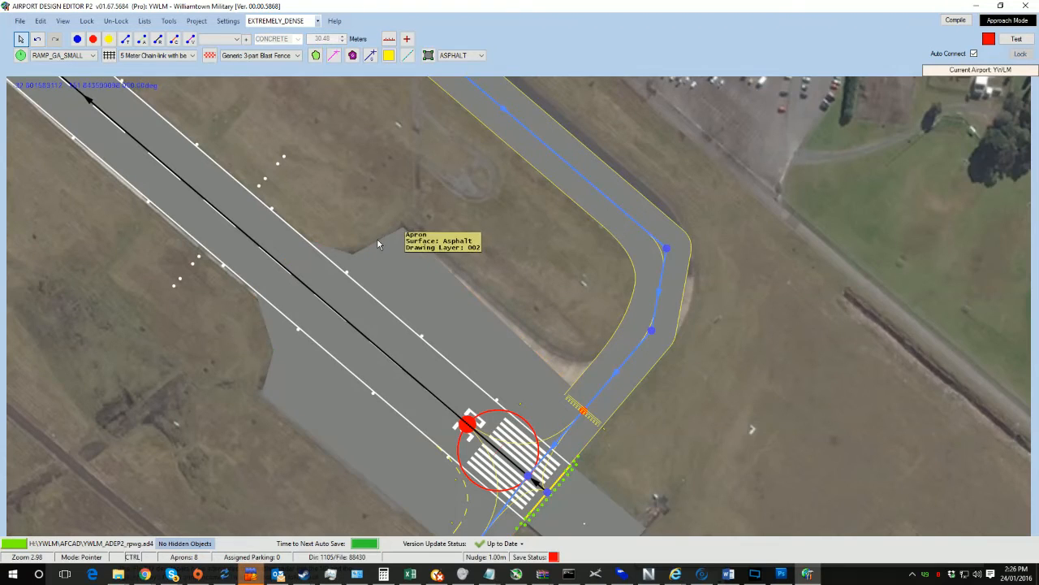
Step: Adjust the runway-end apron's eastern corner vertex beside the hold-short on the taxiway
left_click(573, 405)
left_click_drag(609, 421, 626, 404)
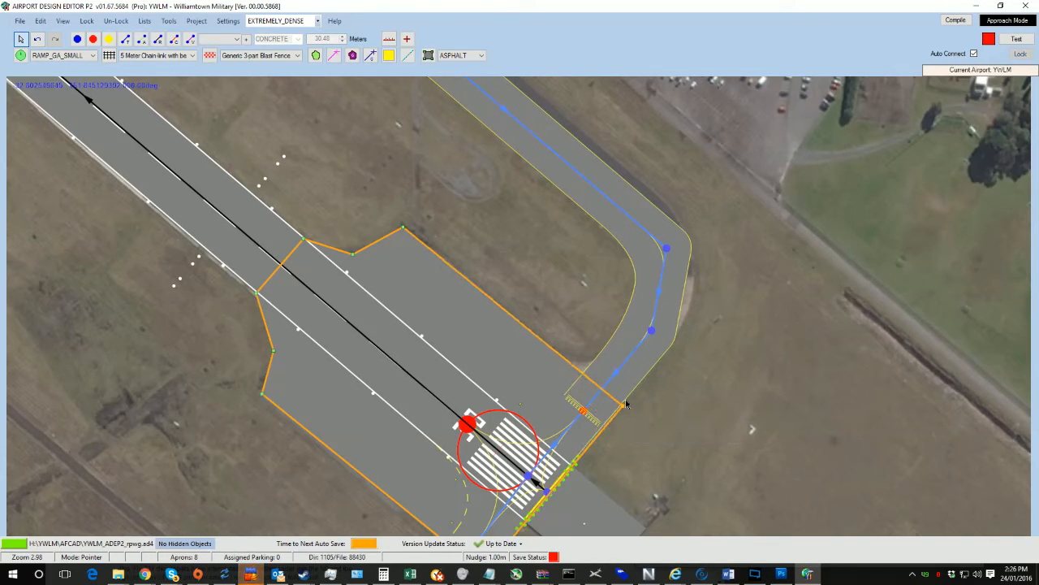
left_click(632, 392)
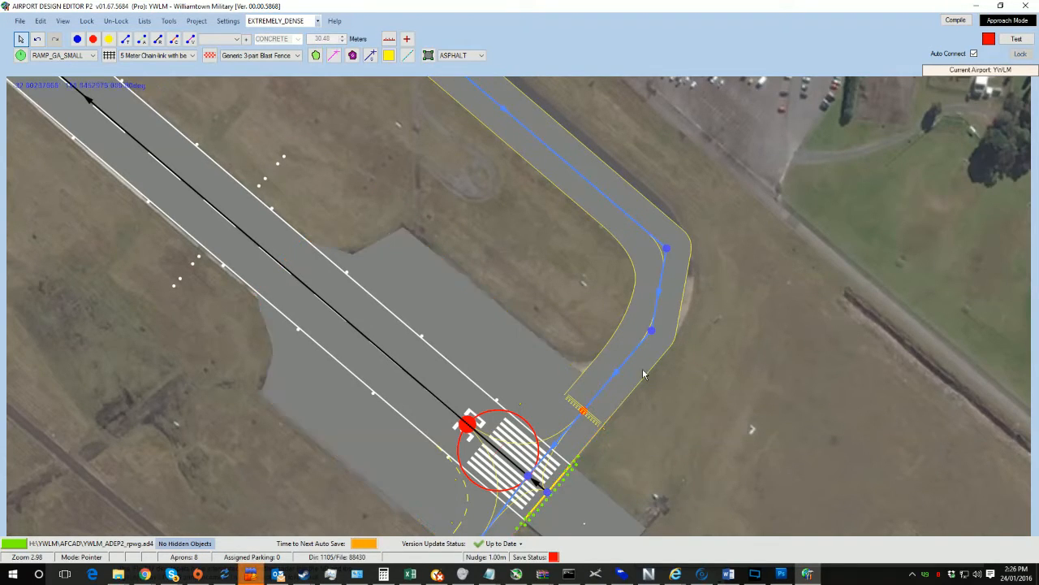
Step: Move the eastern taxiway's hold-short toward the bend and adjust the neighbouring taxiway node
left_click(667, 244)
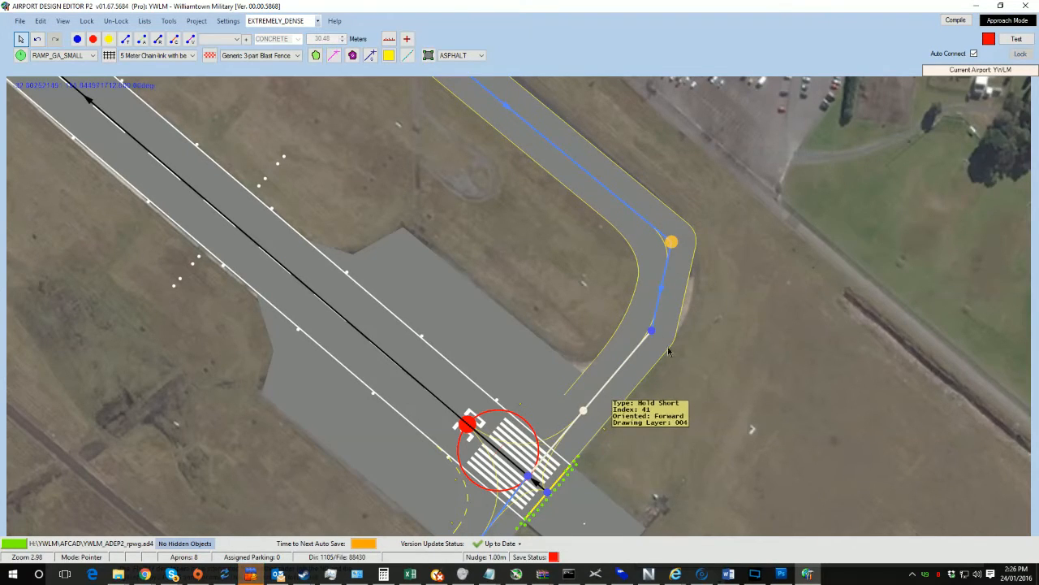
left_click_drag(583, 412, 606, 388)
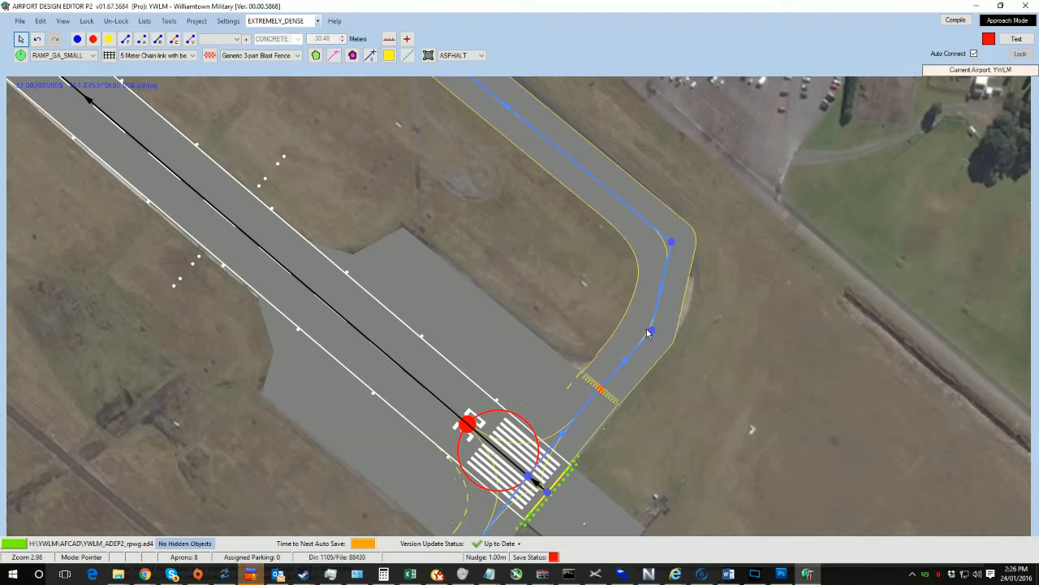
left_click_drag(650, 330, 664, 321)
Step: Reposition the nodes of the connector taxiway leading to the hangar apron to align with the pavement
left_click_drag(301, 108, 487, 410)
left_click_drag(543, 297, 636, 350)
left_click_drag(540, 301, 574, 460)
left_click_drag(535, 406, 406, 234)
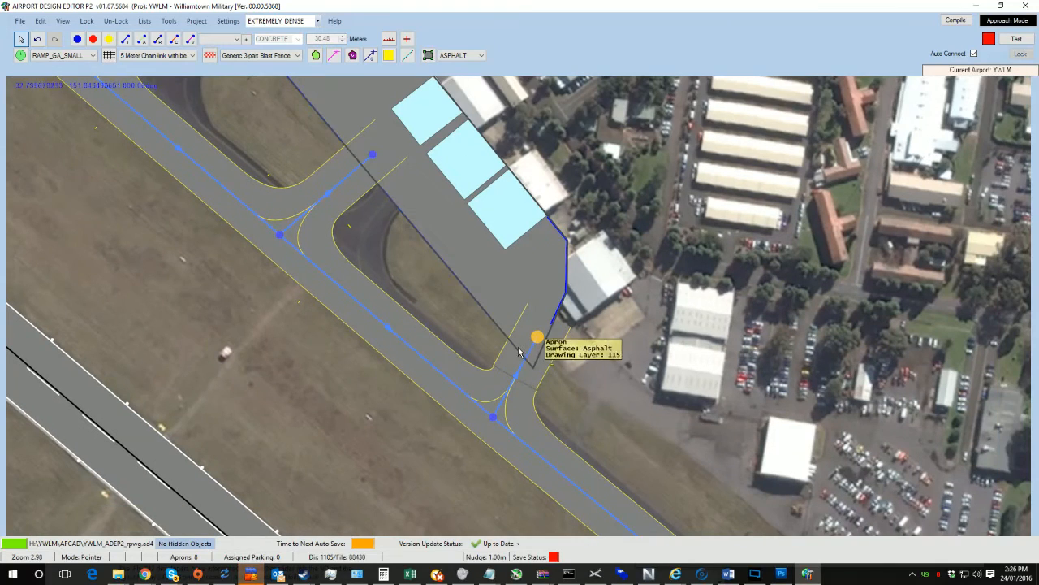
left_click_drag(495, 417, 563, 454)
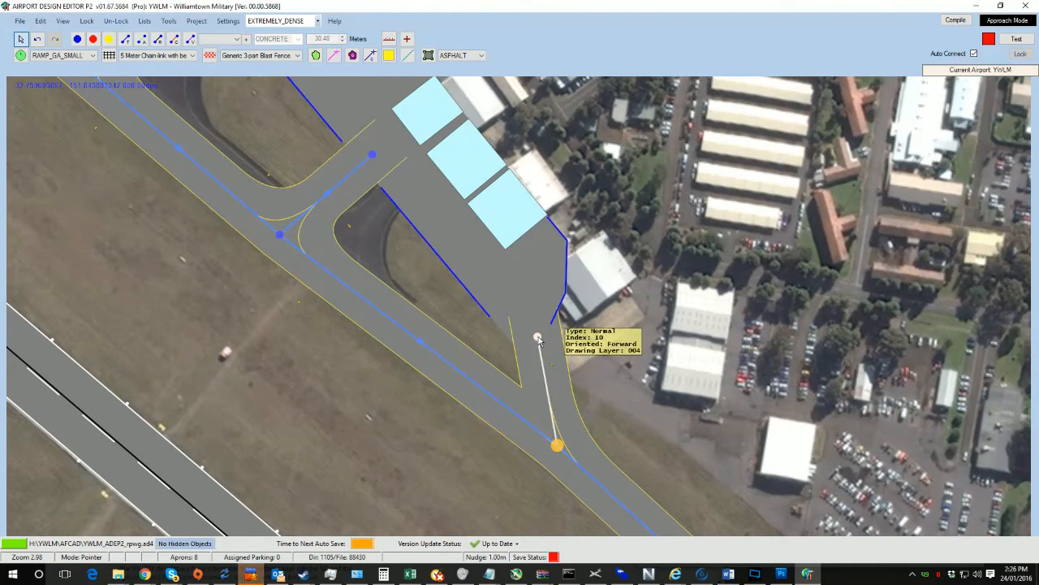
left_click_drag(540, 338, 603, 371)
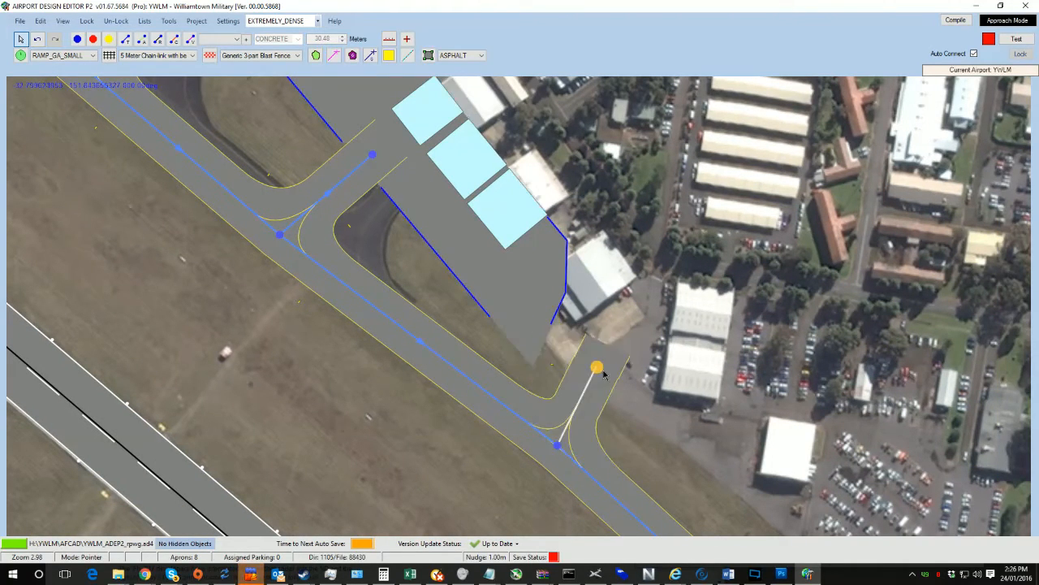
left_click(552, 367)
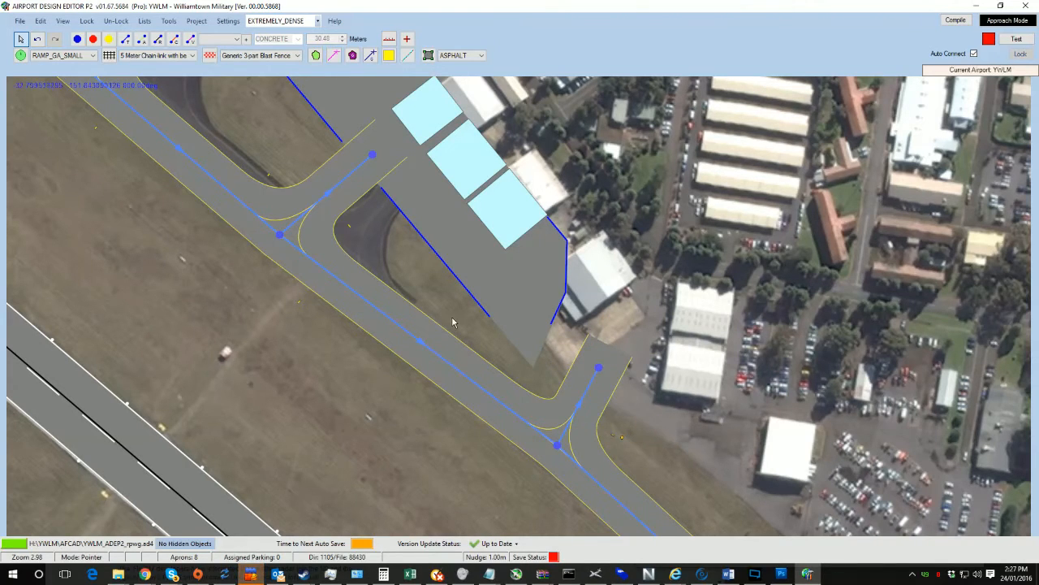
Step: Reposition the nodes of the next connector taxiway to the hangar apron to match the imagery
left_click_drag(452, 321, 520, 451)
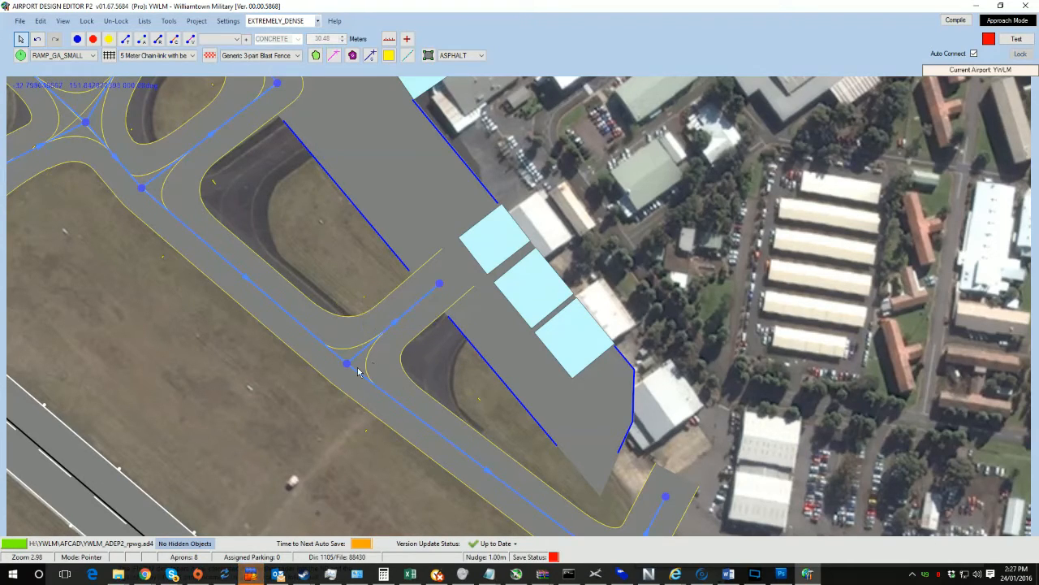
left_click_drag(347, 363, 413, 395)
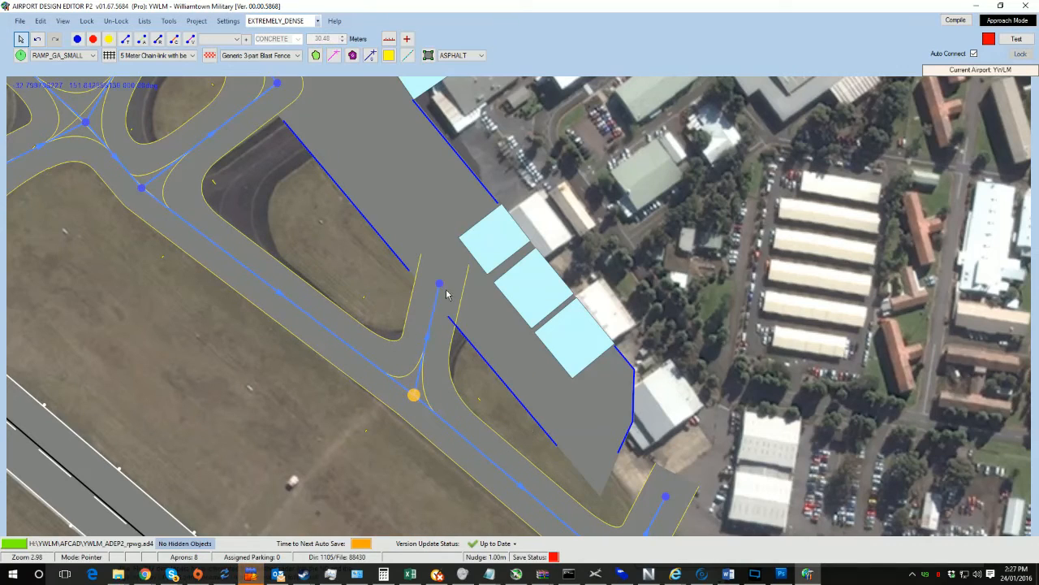
left_click_drag(439, 283, 470, 312)
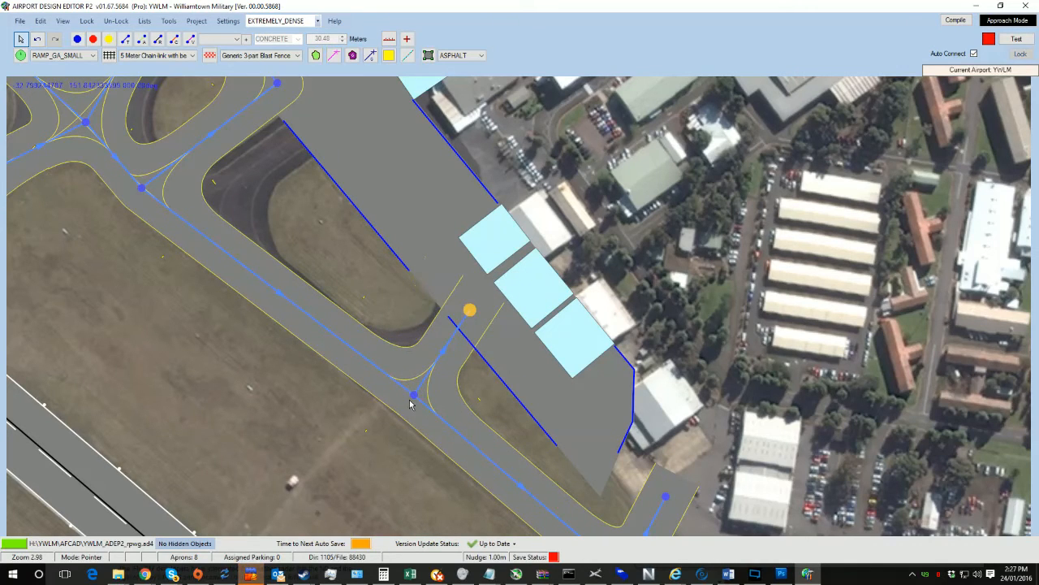
left_click_drag(415, 395, 402, 383)
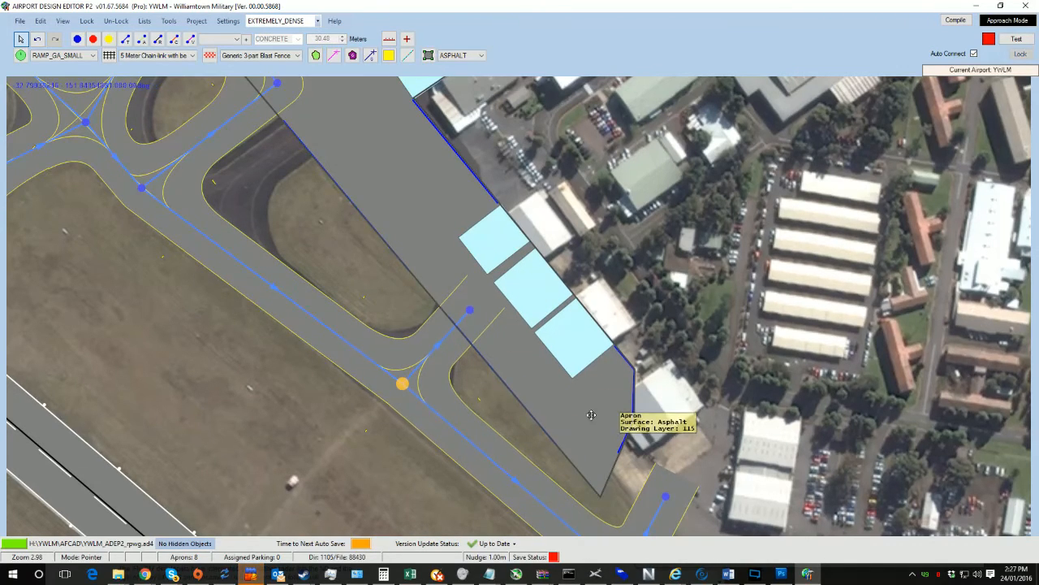
Step: Extend the hangar apron eastward by dragging its corner vertex out toward the buildings
middle_click_drag(591, 415, 491, 271)
left_click(501, 341)
left_click_drag(503, 352, 684, 470)
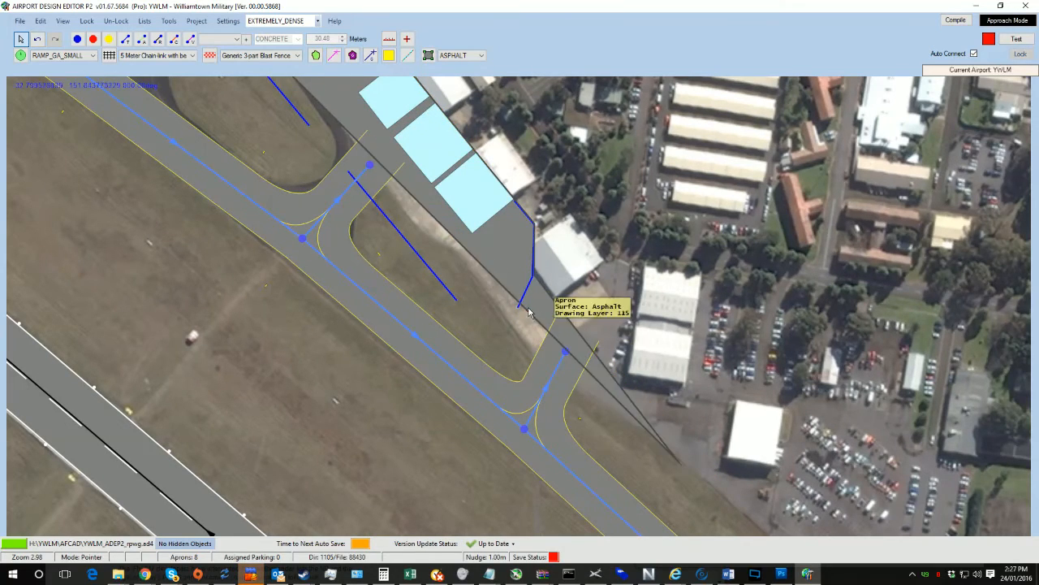
left_click_drag(534, 277, 748, 324)
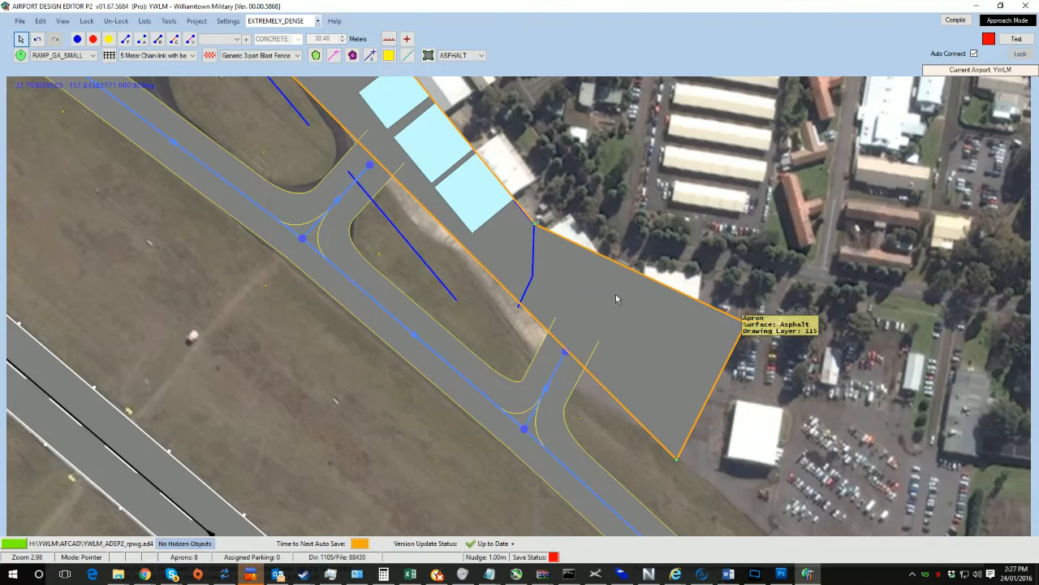
Step: Realign the nodes of the crossing taxiways west of the hangar apron, including the node at the runway edge, onto the pavement
left_click_drag(298, 135, 495, 366)
left_click_drag(386, 238, 414, 298)
scroll(414, 298, "down", 1)
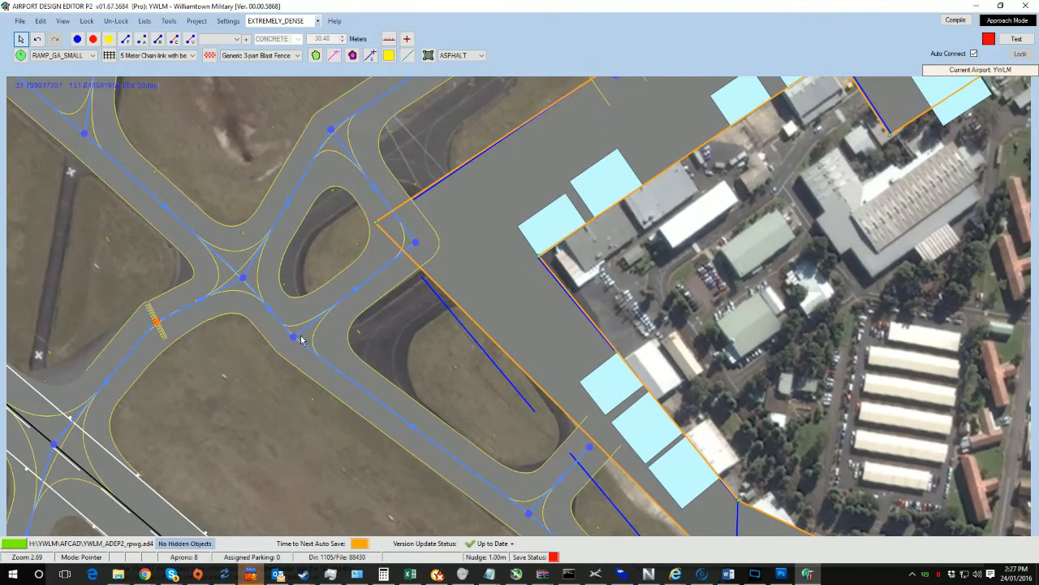
left_click_drag(293, 336, 348, 365)
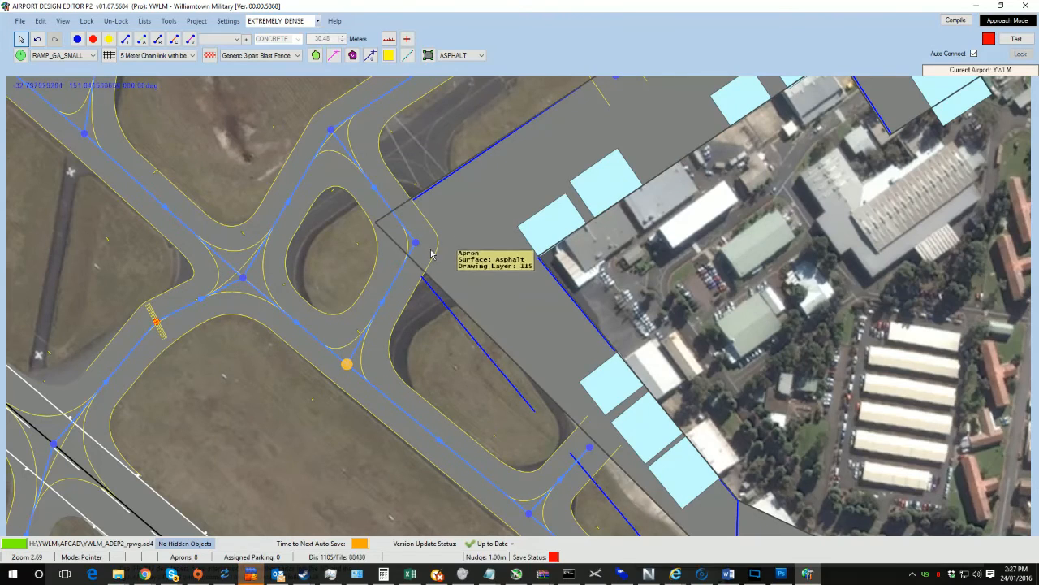
left_click_drag(415, 242, 470, 280)
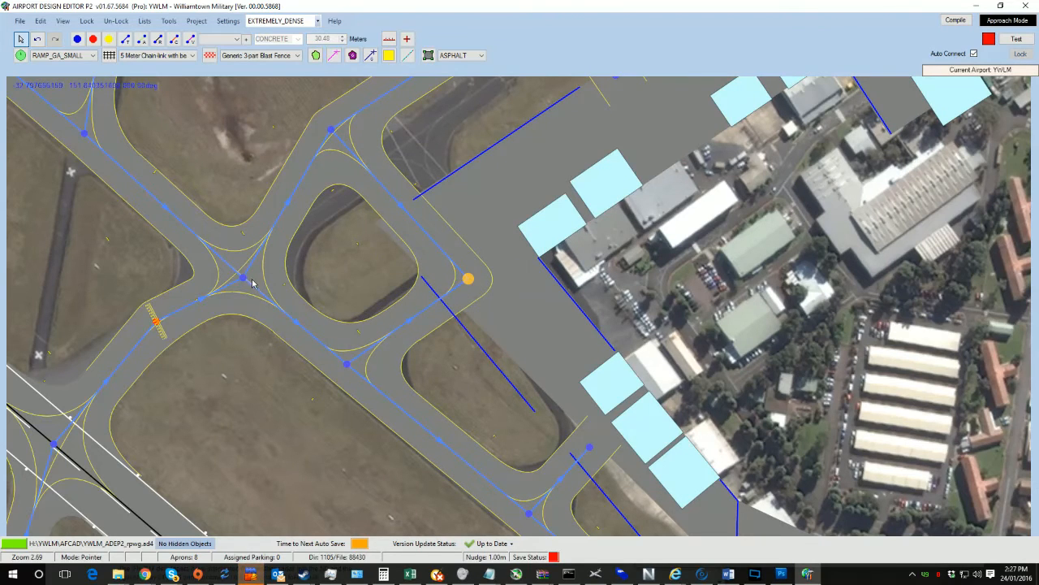
left_click_drag(331, 264, 417, 305)
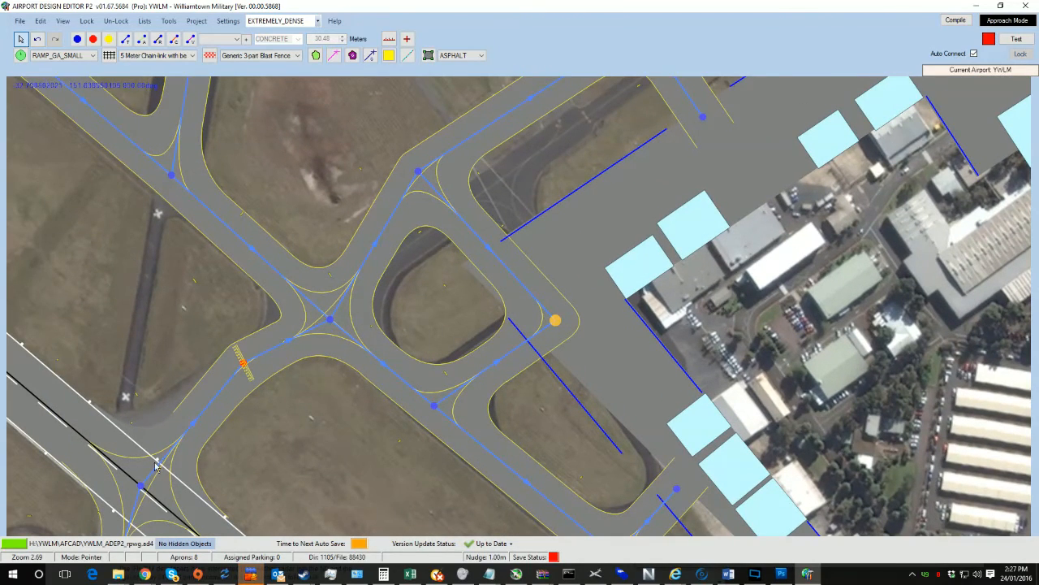
left_click_drag(141, 486, 118, 468)
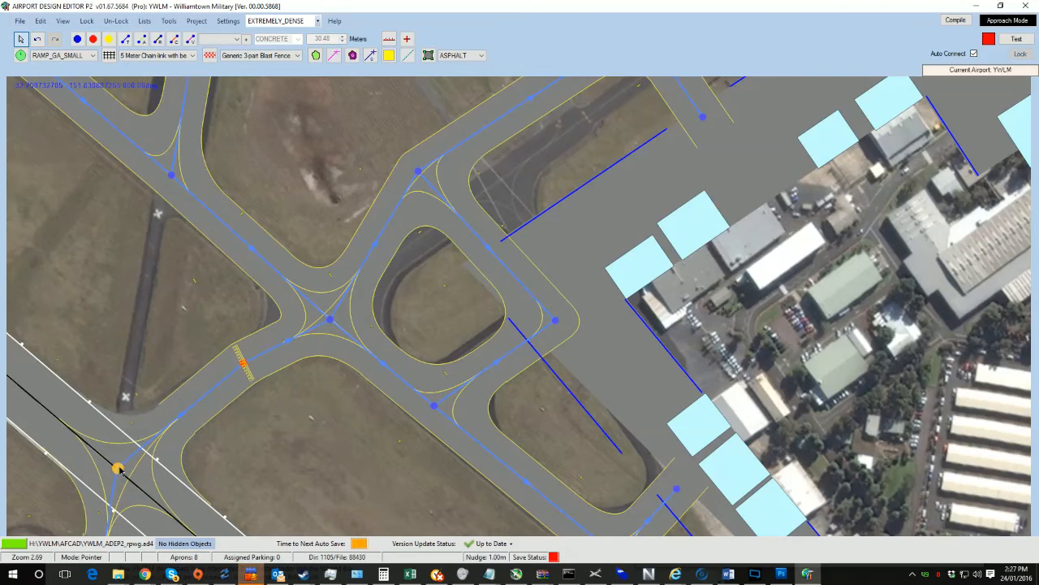
Step: Reposition the two nodes of the taxiway bend north of the hangar apron to follow the pavement centreline
left_click_drag(269, 445, 395, 218)
left_click_drag(498, 124, 469, 331)
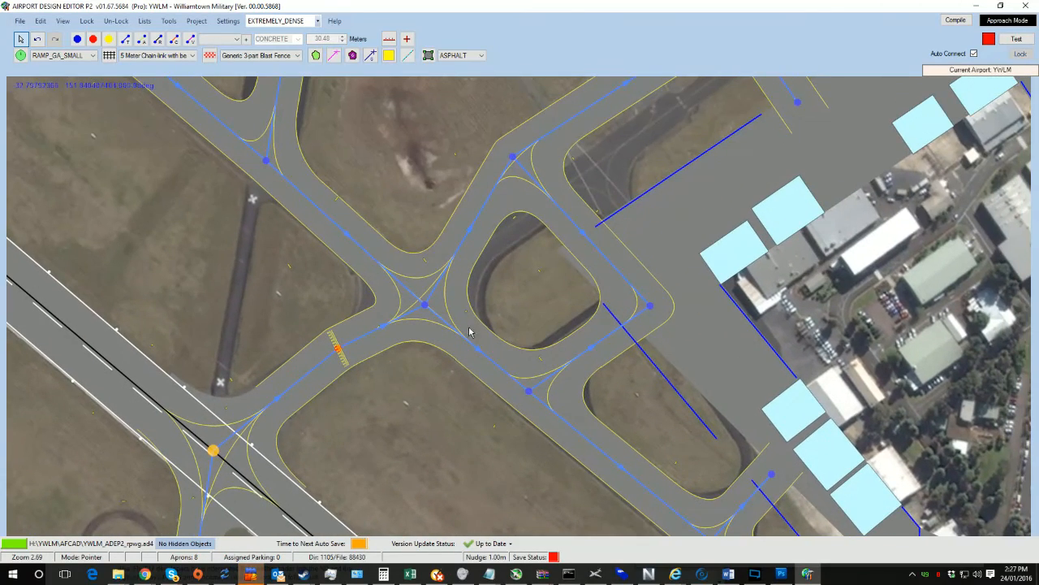
left_click_drag(513, 288, 436, 394)
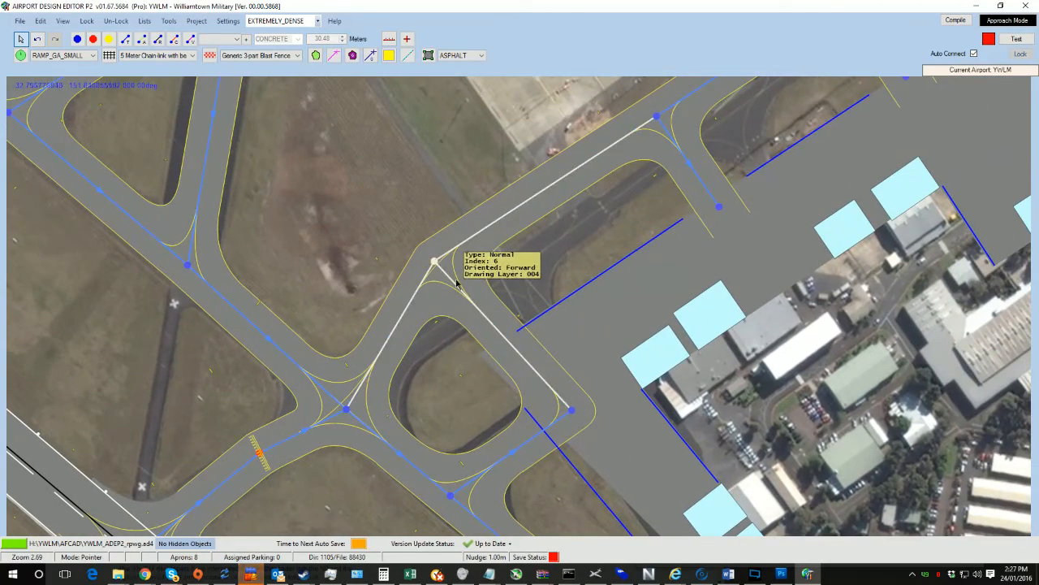
left_click_drag(457, 282, 540, 294)
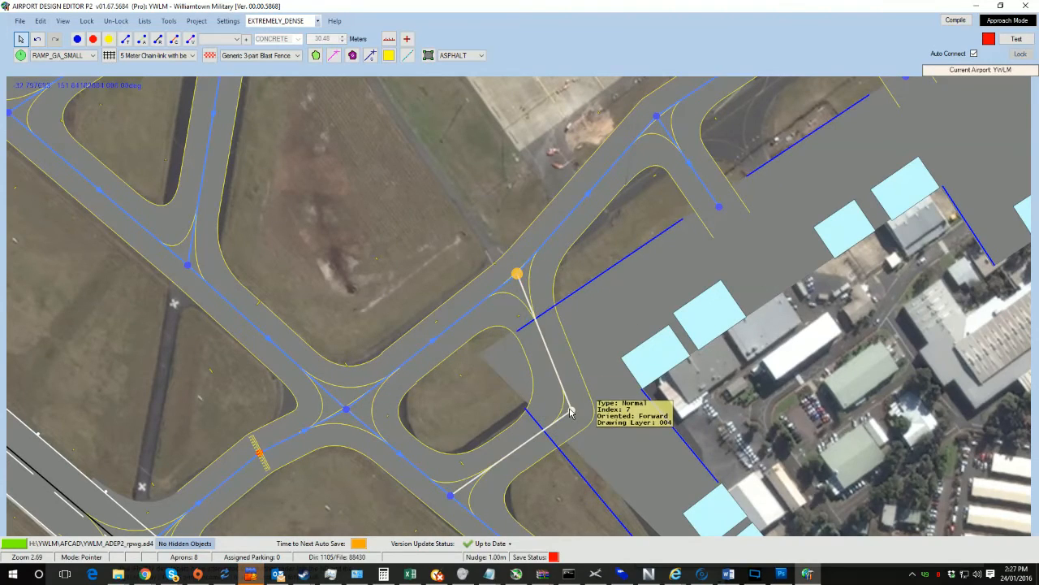
left_click_drag(571, 412, 592, 380)
Step: Reposition the nodes of the next connector taxiway leading toward the hangar apron to match the imagery
left_click_drag(636, 311, 452, 476)
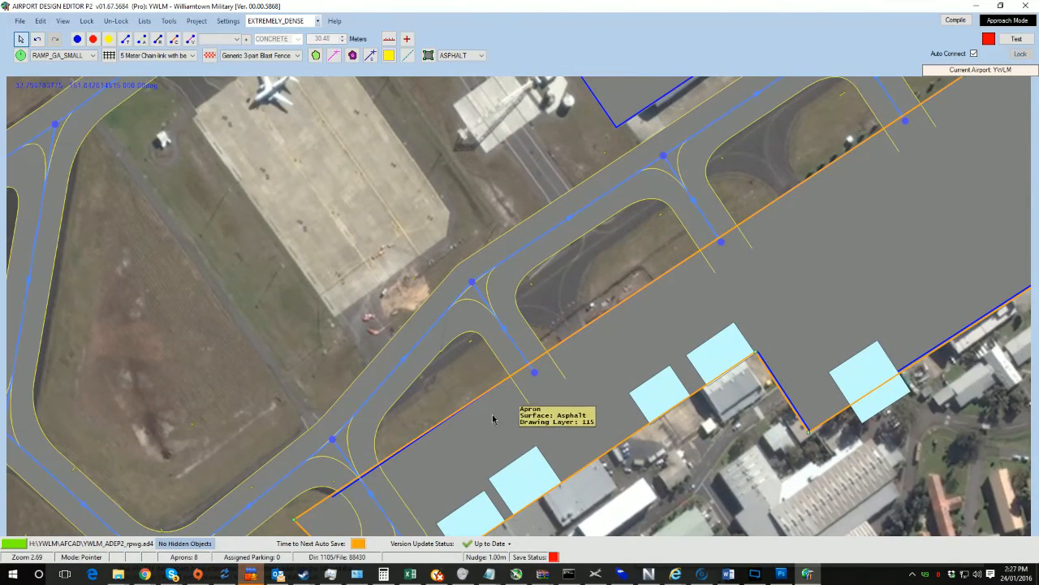
left_click_drag(513, 432, 568, 422)
left_click_drag(624, 287, 512, 416)
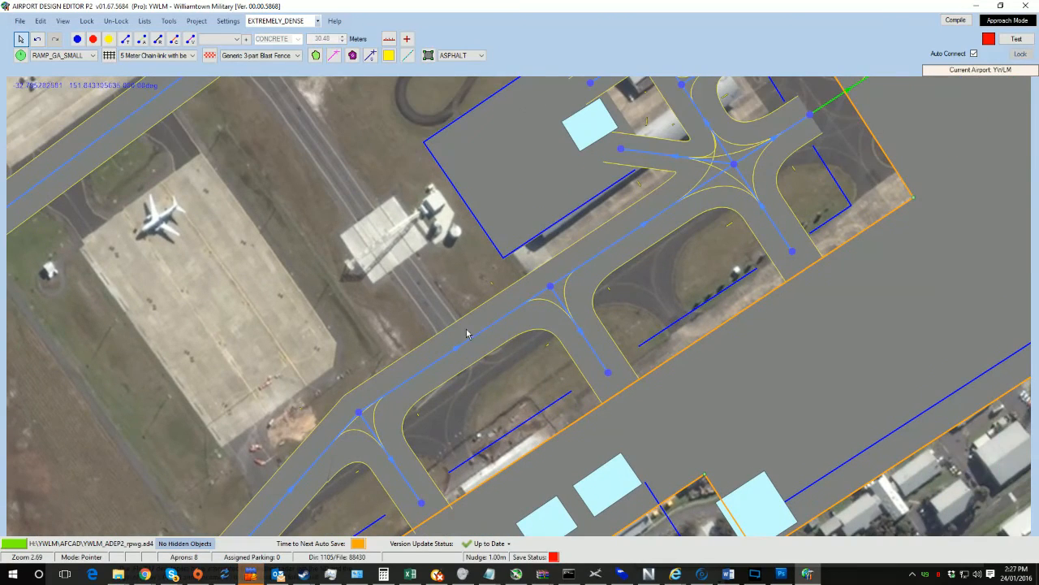
left_click_drag(359, 416, 439, 419)
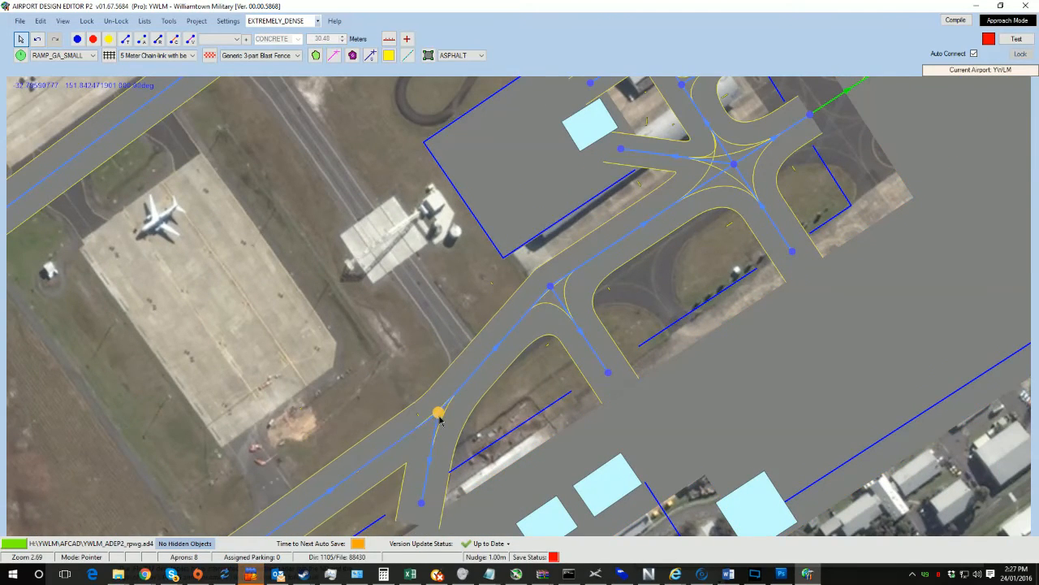
left_click_drag(423, 503, 503, 485)
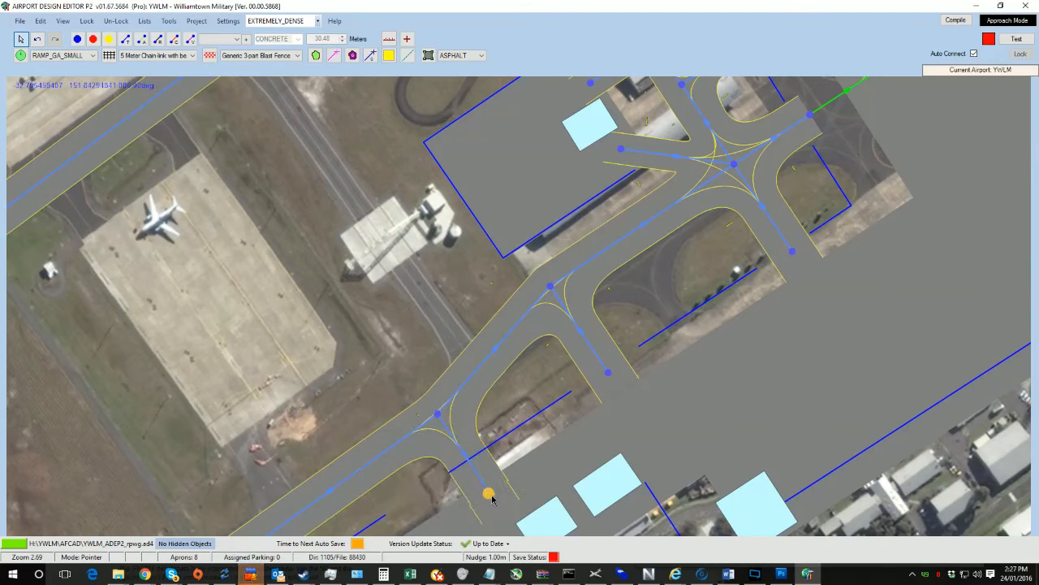
Step: Move the nodes of the following connector and the four-way junction node toward the northern apron's edge
left_click_drag(550, 288, 647, 271)
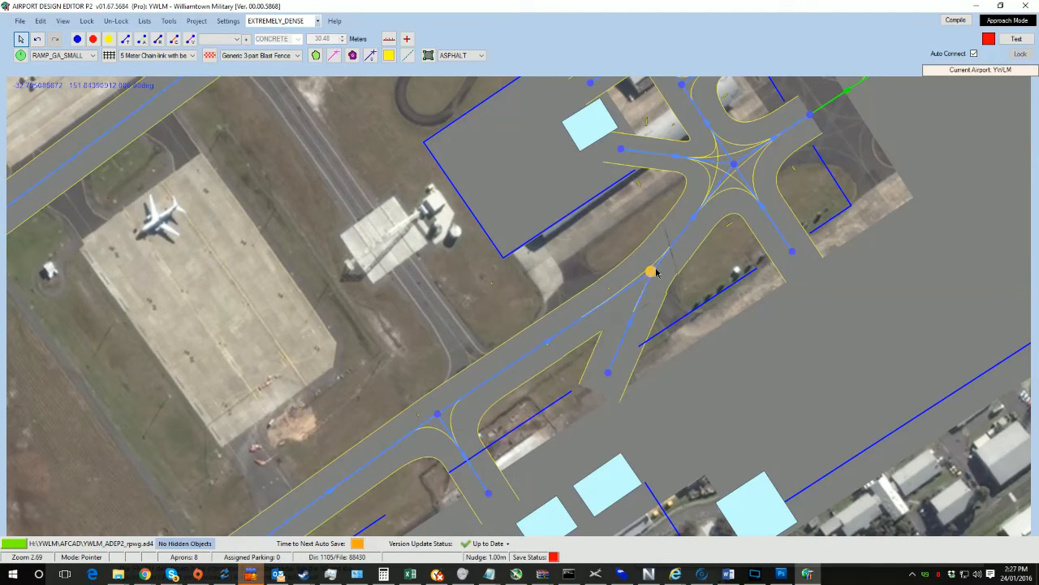
left_click_drag(608, 375, 713, 368)
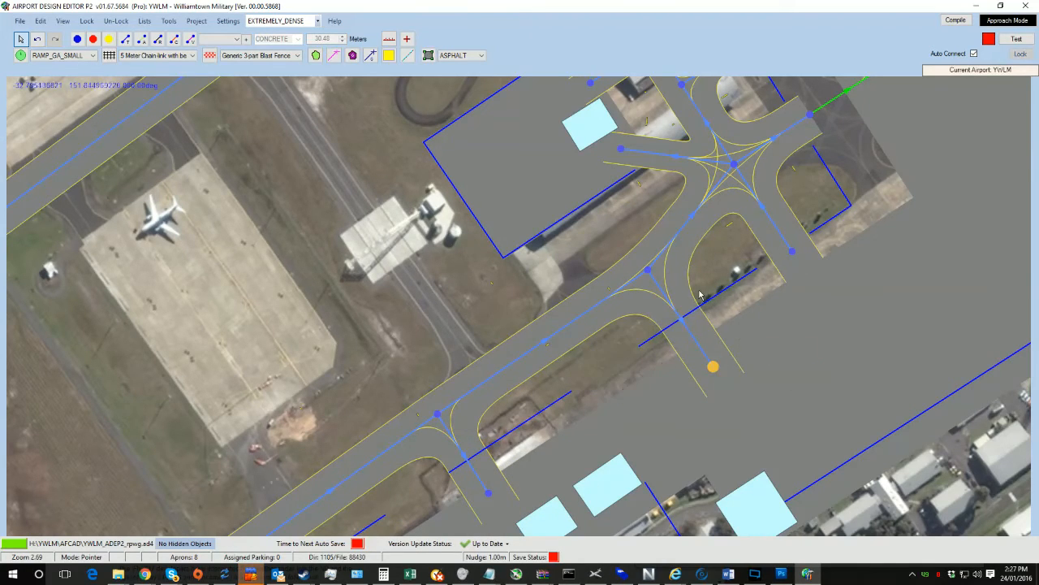
left_click_drag(700, 294, 525, 383)
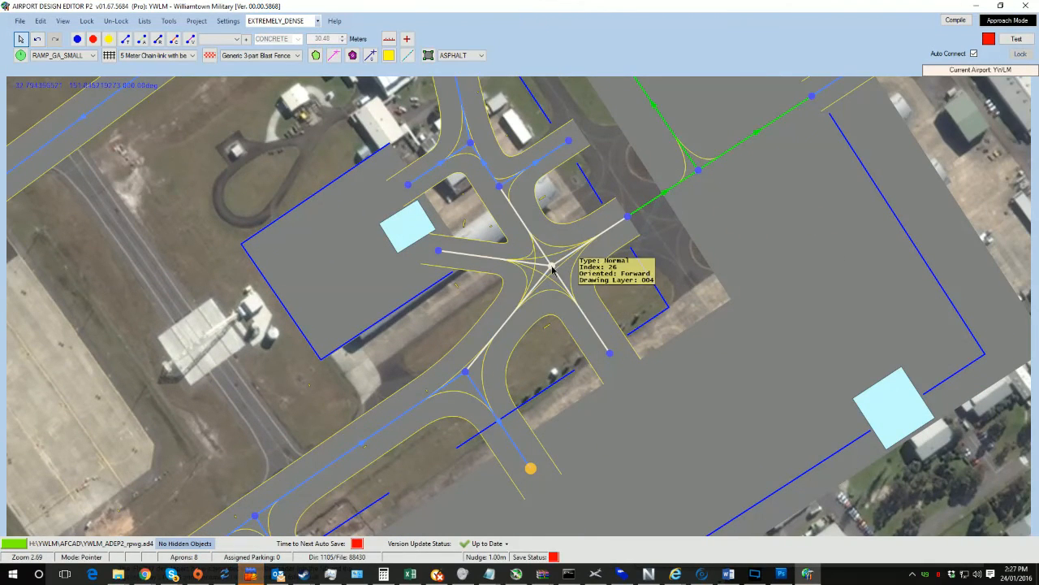
left_click_drag(550, 265, 645, 218)
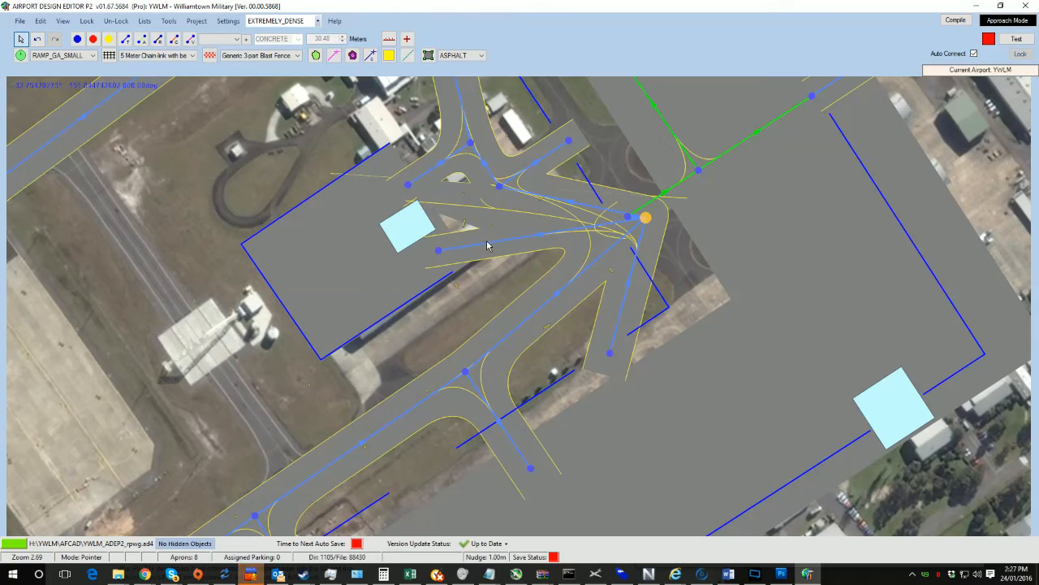
left_click(491, 242)
left_click_drag(520, 280, 430, 342)
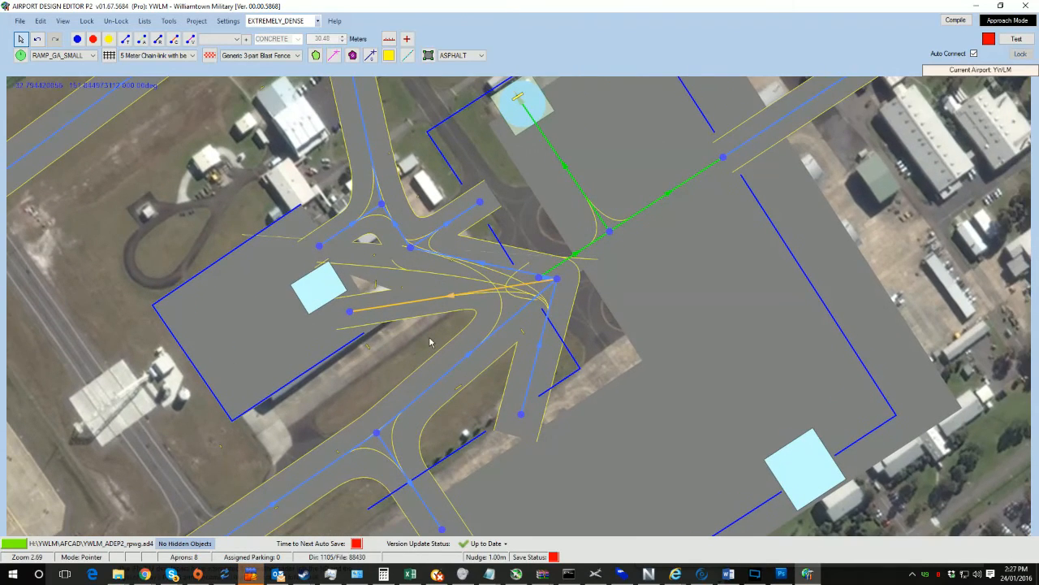
key("Delete")
left_click(348, 312)
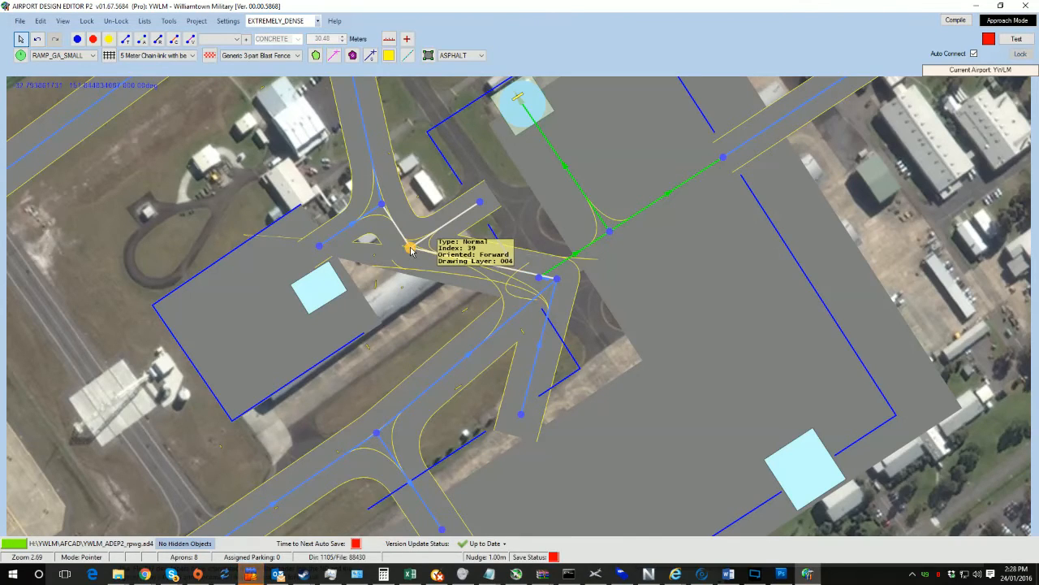
key("Delete")
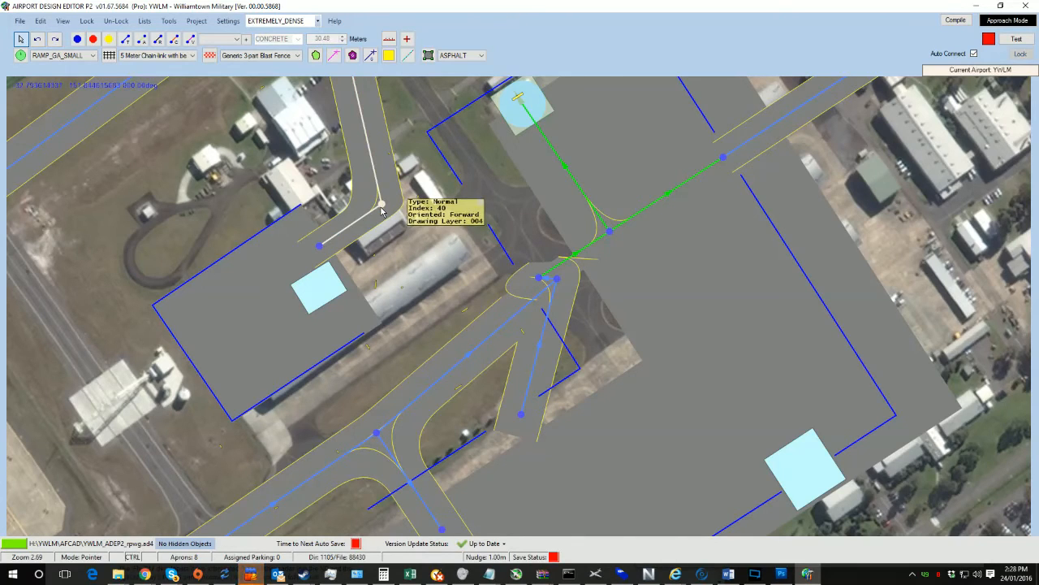
key("ctrl+z")
key("ctrl+z")
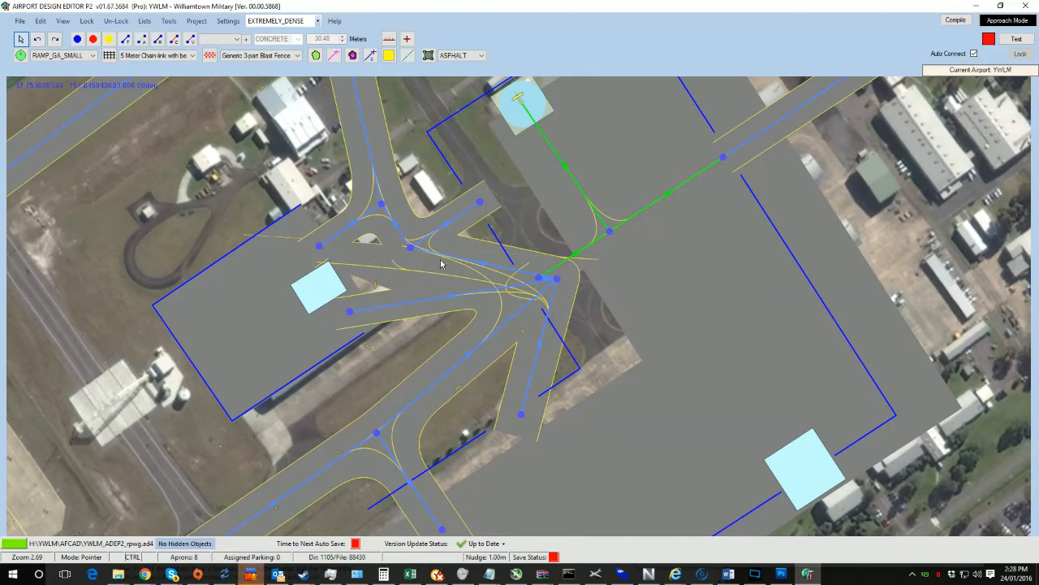
Step: Reposition the nodes of the taxiway junction beside the northern apron so the taxiway runs along the apron edge
mouse_move(412, 246)
left_mouse_down()
mouse_move(475, 208)
mouse_move(421, 238)
left_mouse_up()
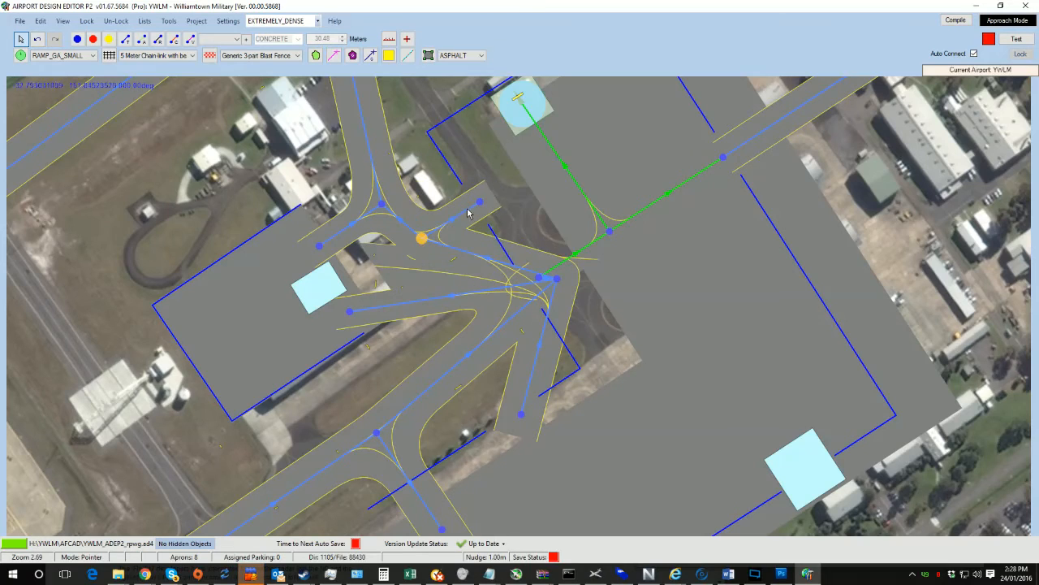
left_click_drag(480, 201, 604, 157)
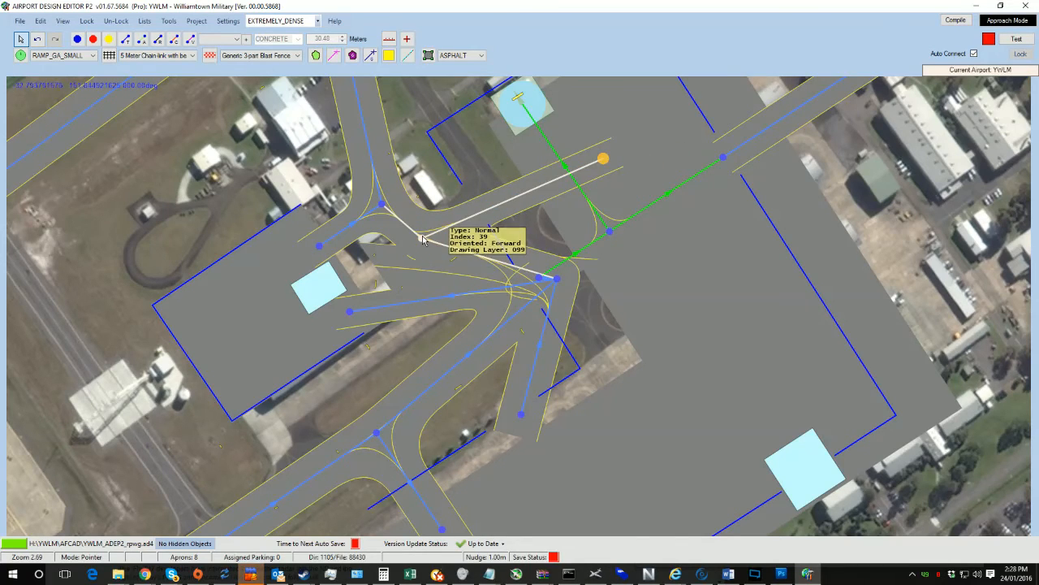
left_click_drag(424, 237, 495, 184)
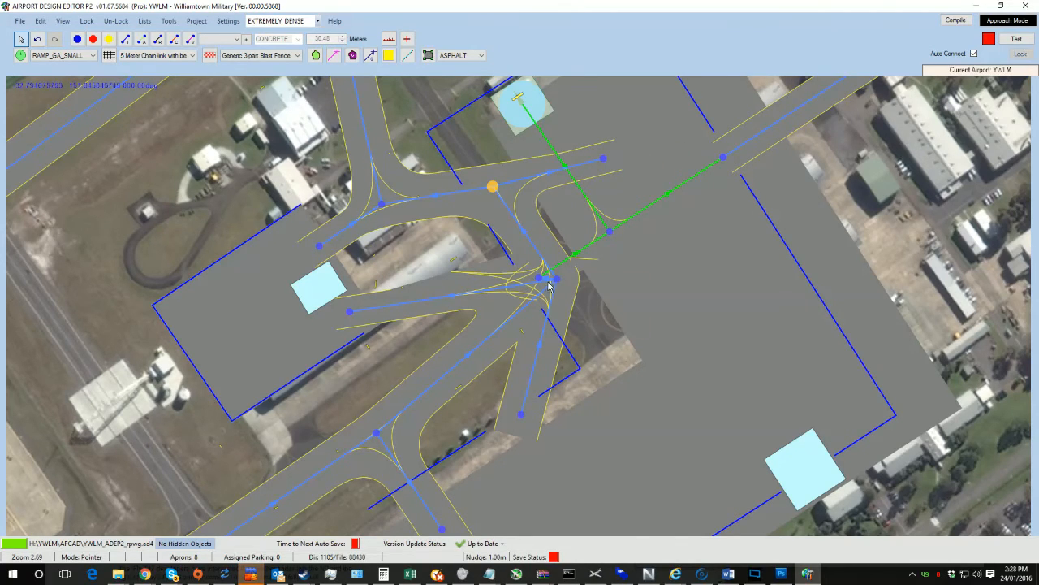
mouse_move(554, 279)
left_mouse_down()
mouse_move(506, 298)
mouse_move(556, 288)
left_mouse_up()
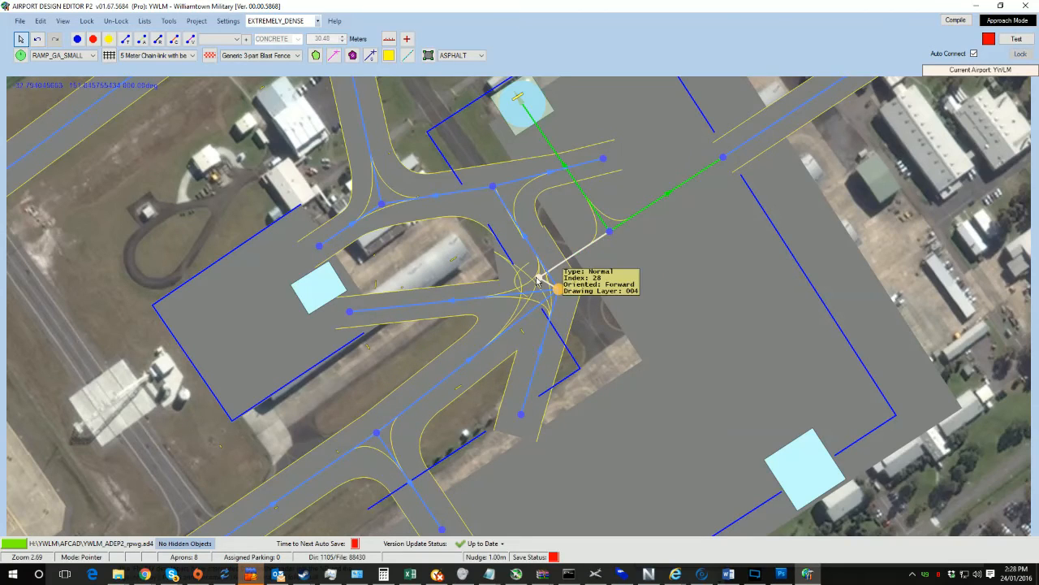
left_click_drag(615, 232, 586, 242)
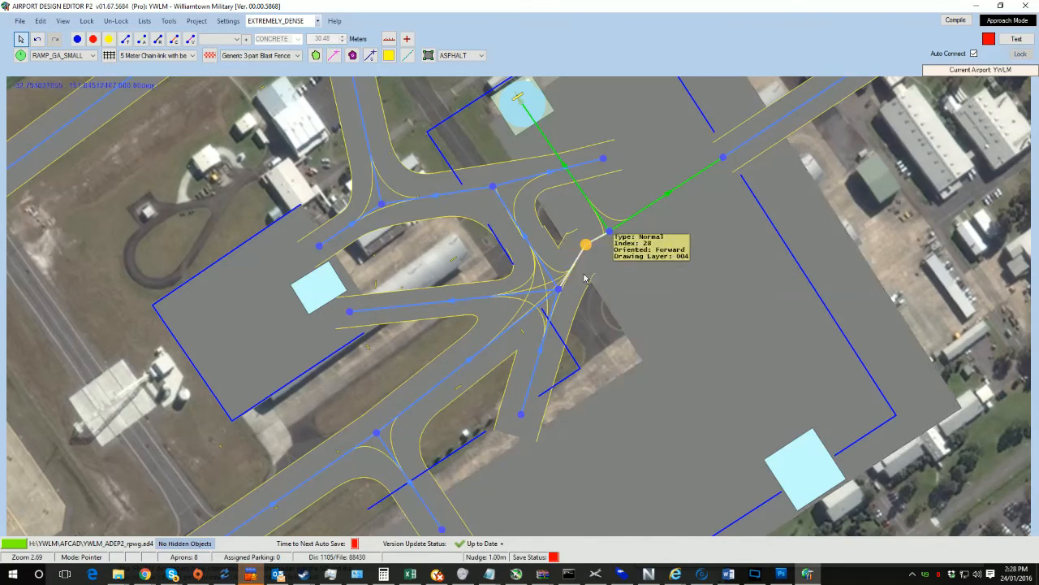
Step: Nudge the junction node at the apron edge into place and delete the spur taxiway leading to the western helipad
left_click_drag(624, 293, 636, 264)
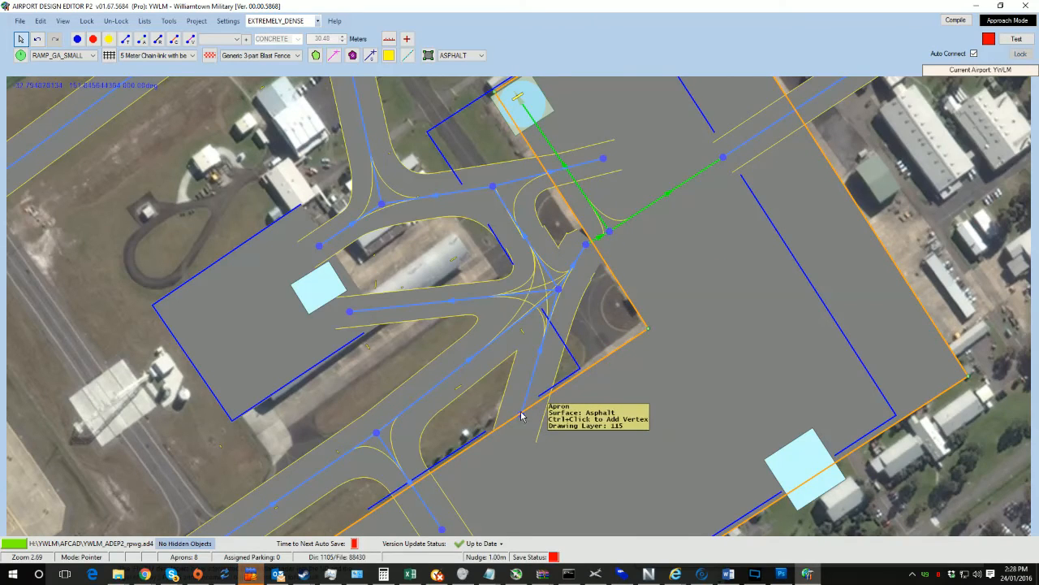
left_click_drag(522, 416, 617, 369)
left_click(627, 363)
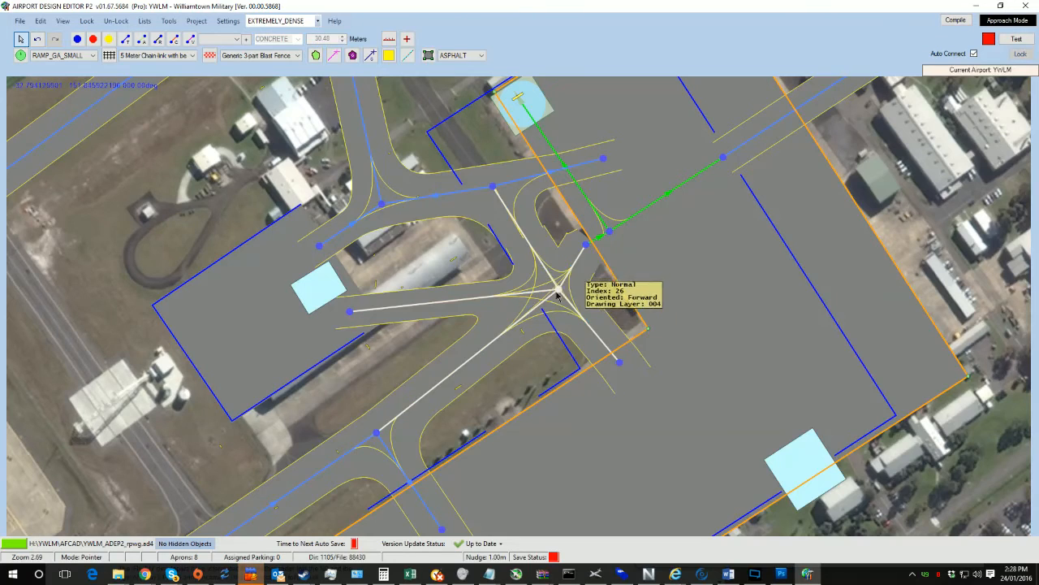
mouse_move(559, 289)
left_mouse_down()
mouse_move(542, 285)
mouse_move(562, 266)
mouse_move(526, 239)
mouse_move(561, 299)
mouse_move(565, 290)
left_mouse_up()
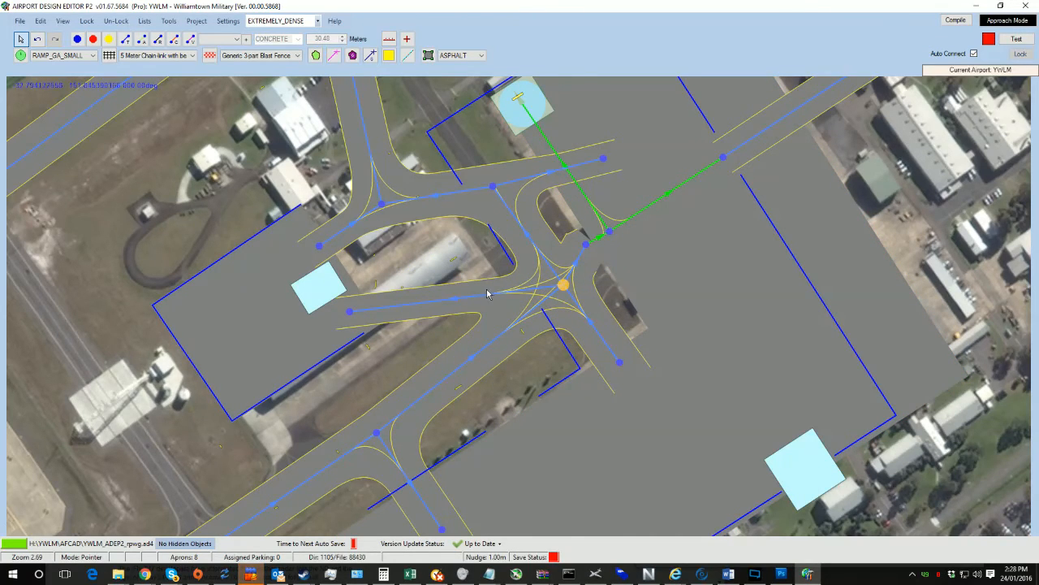
mouse_move(563, 284)
left_mouse_down()
mouse_move(557, 293)
mouse_move(551, 281)
left_mouse_up()
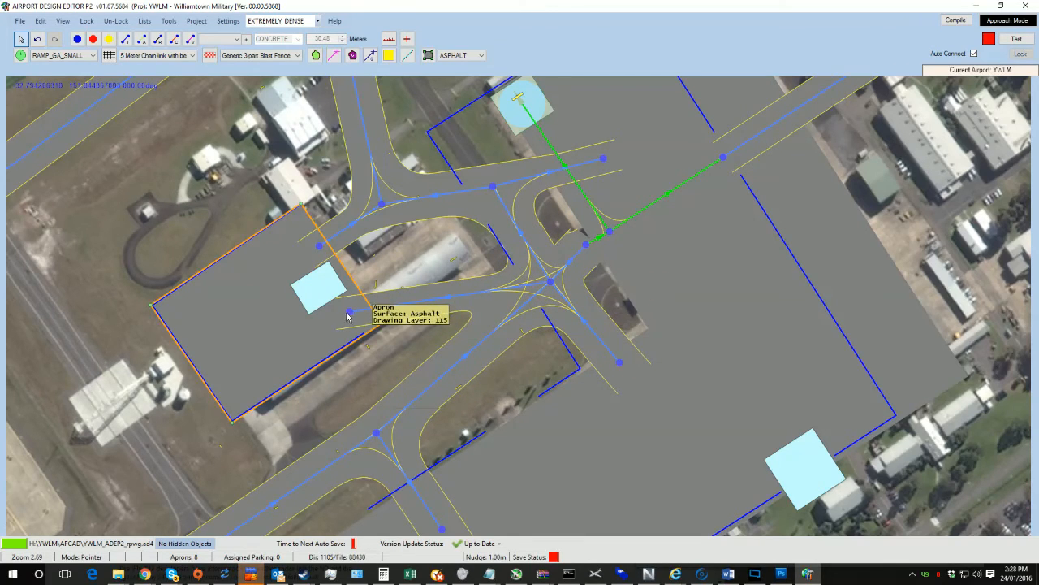
key("Delete")
Step: Reposition the remaining junction nodes and pull the western taxiway end node back toward the hangar
mouse_move(377, 200)
left_mouse_down()
mouse_move(403, 281)
mouse_move(463, 187)
mouse_move(449, 169)
mouse_move(512, 266)
mouse_move(491, 228)
mouse_move(502, 247)
left_mouse_up()
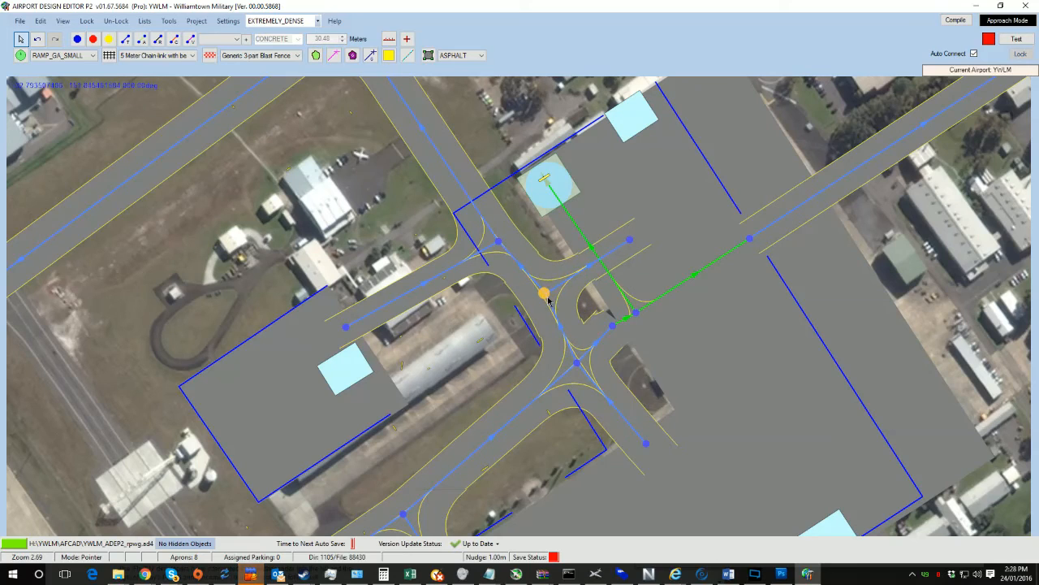
left_click_drag(495, 244, 512, 268)
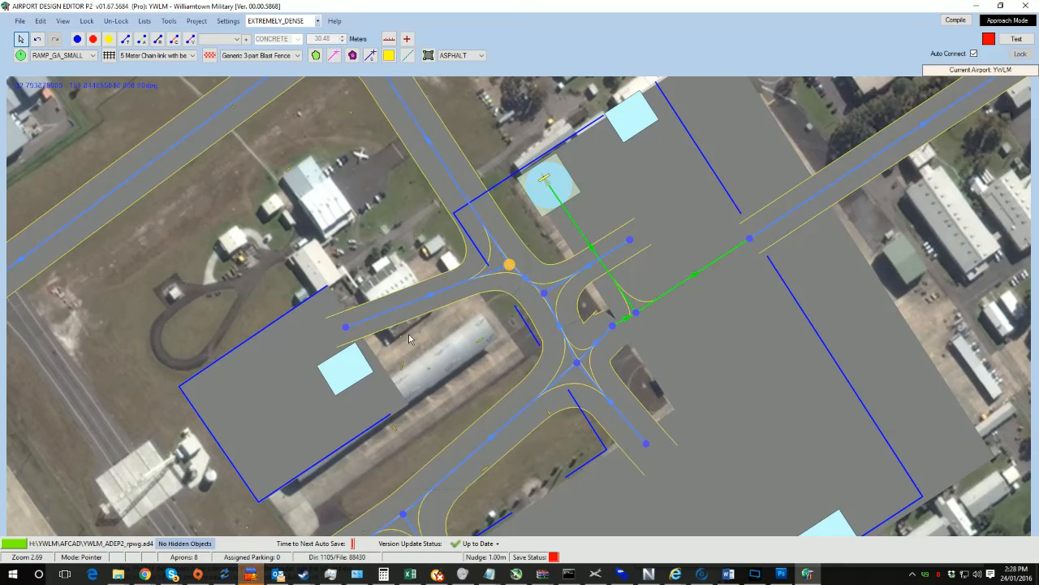
mouse_move(577, 363)
left_mouse_down()
mouse_move(596, 359)
mouse_move(584, 375)
left_mouse_up()
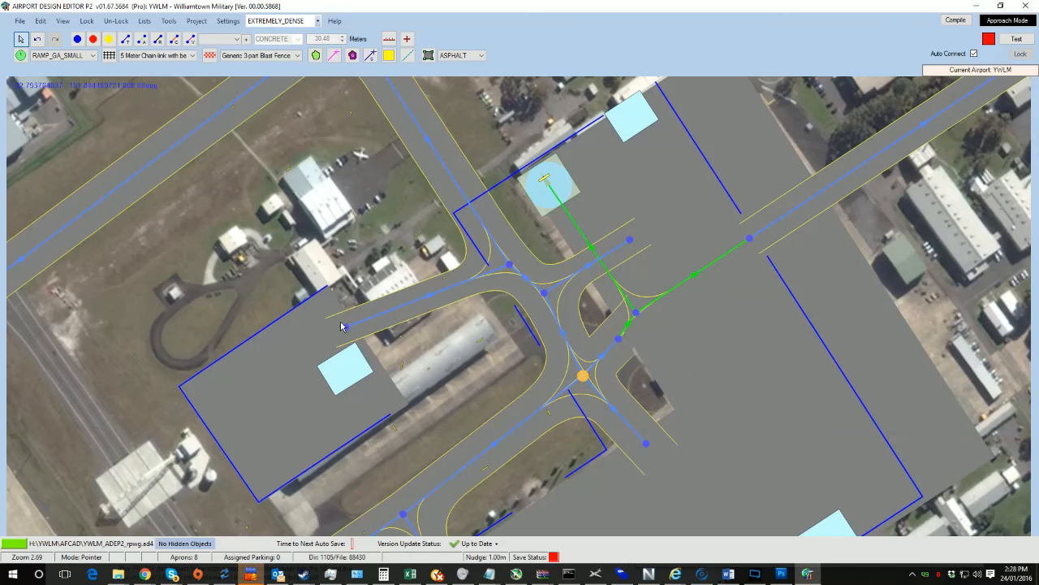
left_click_drag(341, 326, 448, 320)
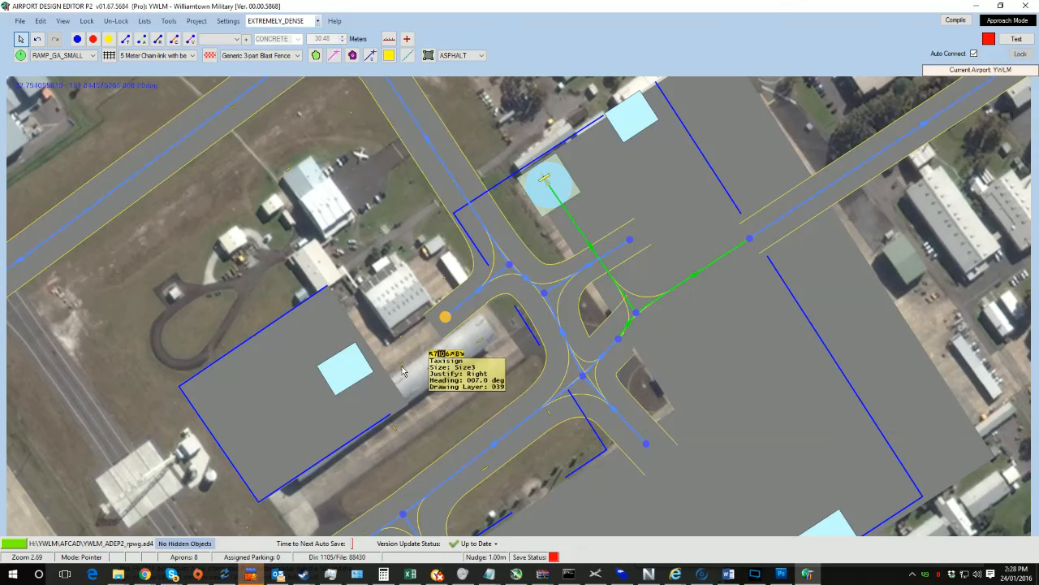
left_click(502, 392)
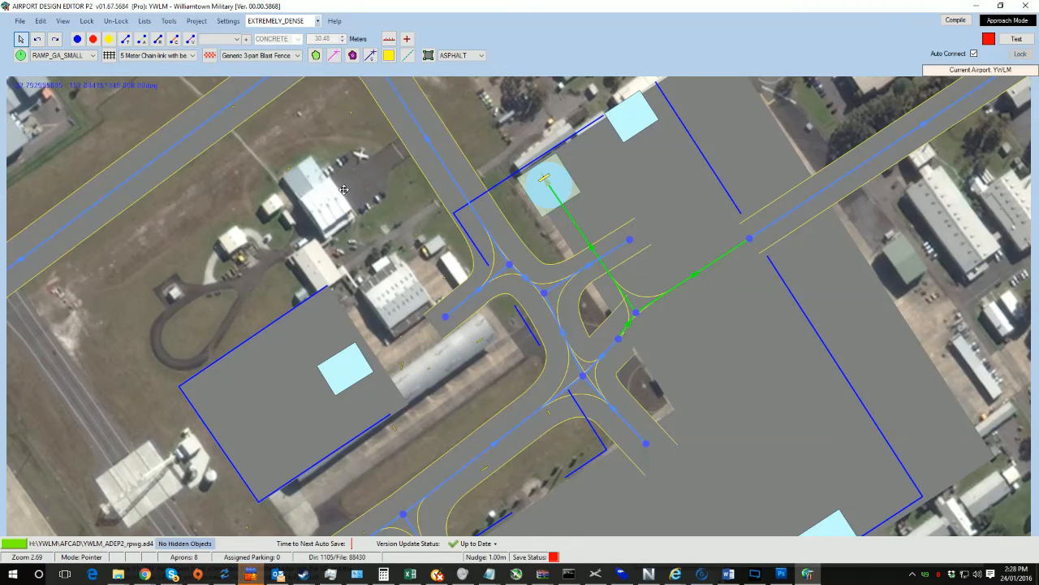
left_click_drag(344, 189, 422, 295)
scroll(487, 227, "down", 3)
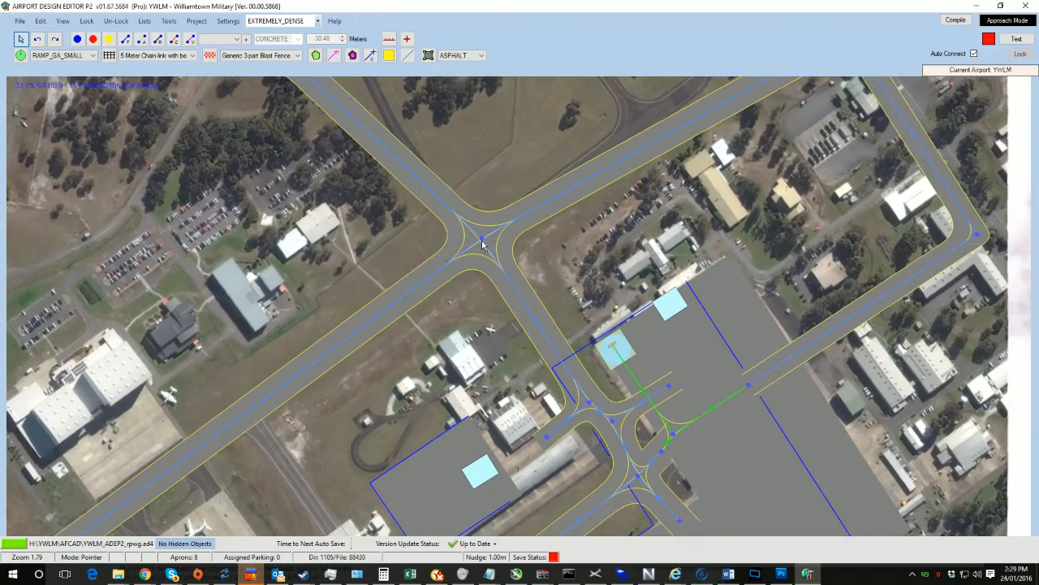
Step: Nudge the four-way junction node into place and remove the western taxiway segment running across the disused apron
left_click_drag(397, 309, 478, 232)
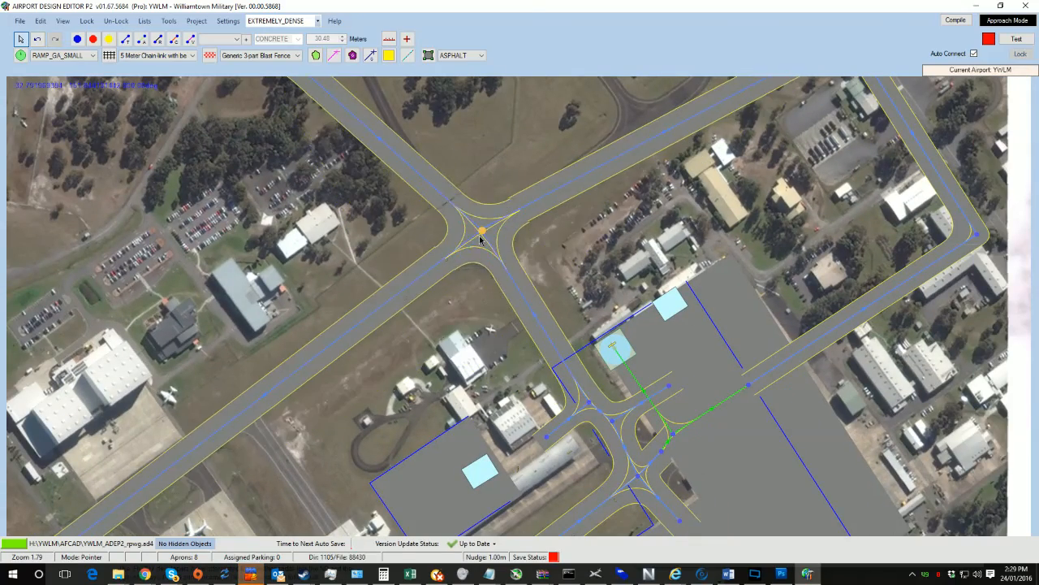
left_click_drag(477, 197, 501, 363)
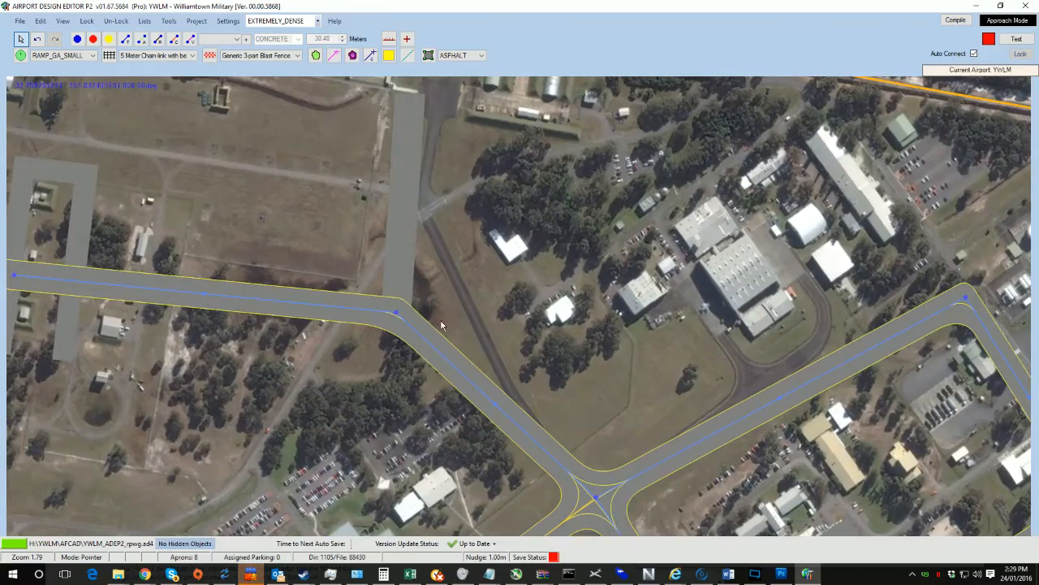
left_click_drag(435, 312, 552, 349)
left_click_drag(367, 339, 292, 325)
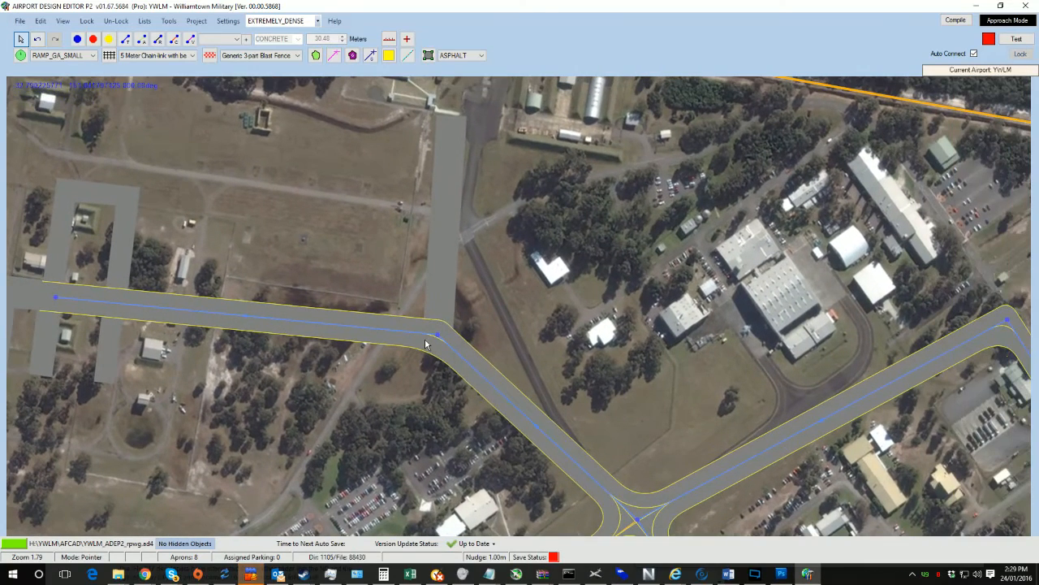
left_click_drag(439, 341, 452, 232)
left_click_drag(555, 279, 767, 409)
left_click(269, 429)
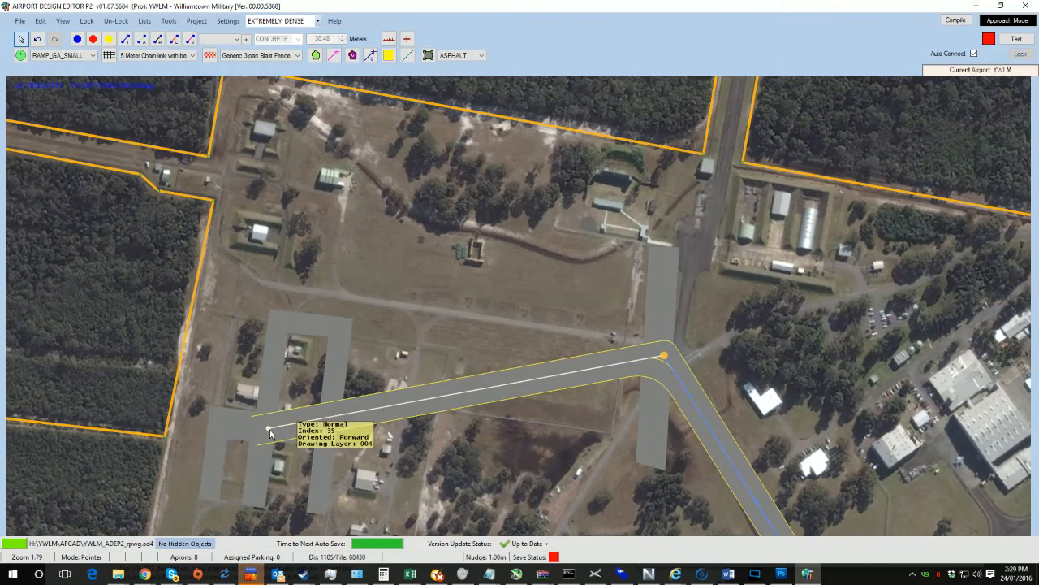
left_click_drag(626, 270, 669, 274)
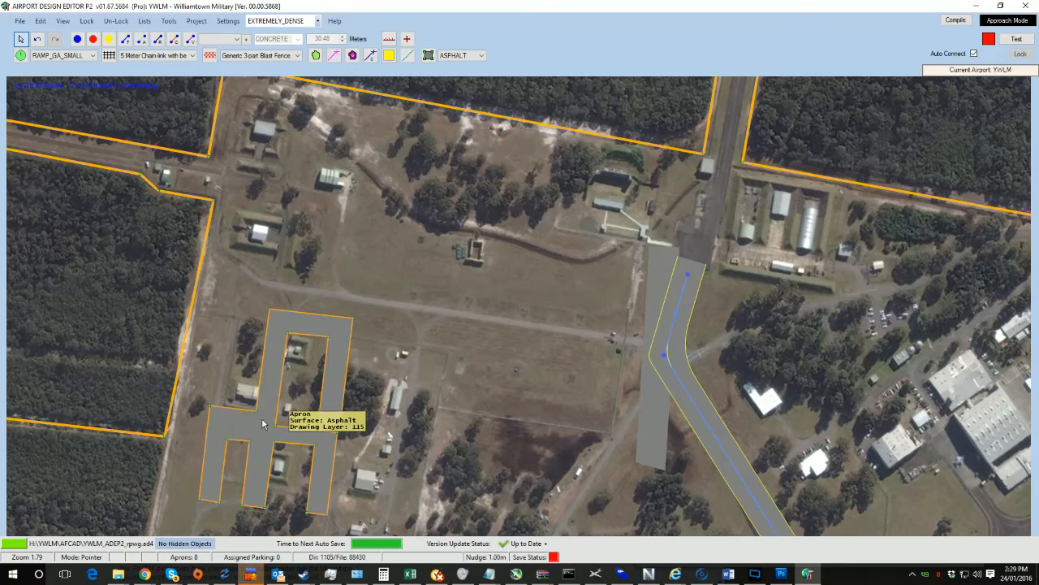
Step: Delete the disused U-shaped apron and the narrow strip apron beside the north-western taxiway
key("Delete")
left_click_drag(508, 418, 255, 274)
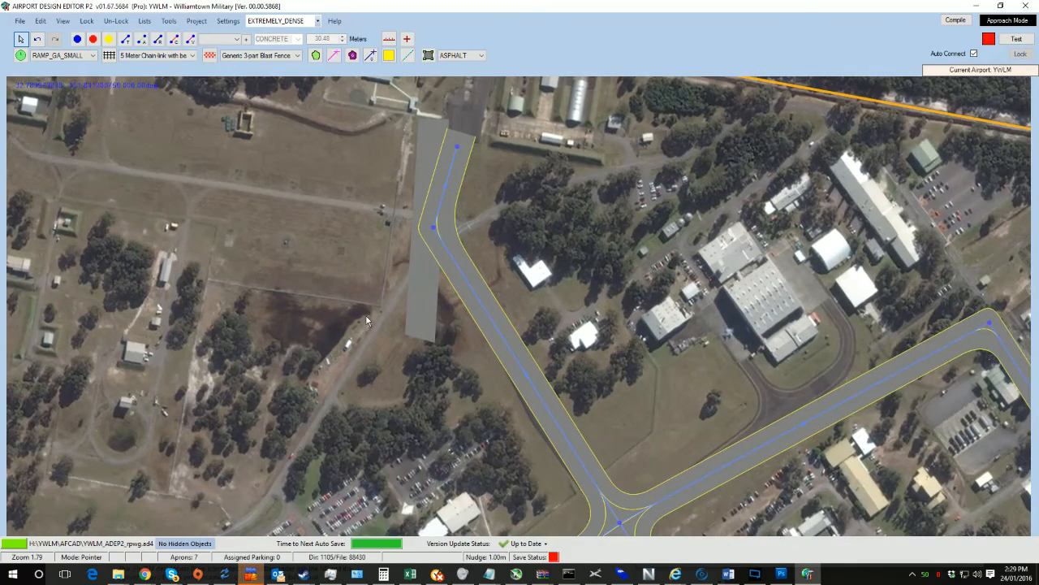
key("Delete")
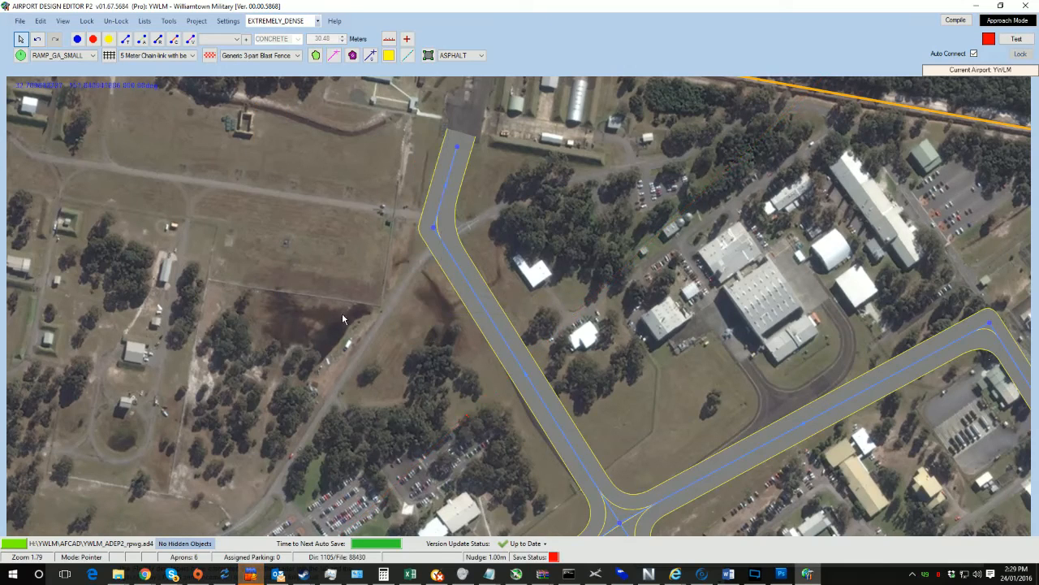
Step: Reposition the perimeter taxiway's bend nodes to follow the imagery and pull its eastern end node onto the northern apron
left_click_drag(437, 229, 449, 227)
left_click_drag(600, 422, 445, 296)
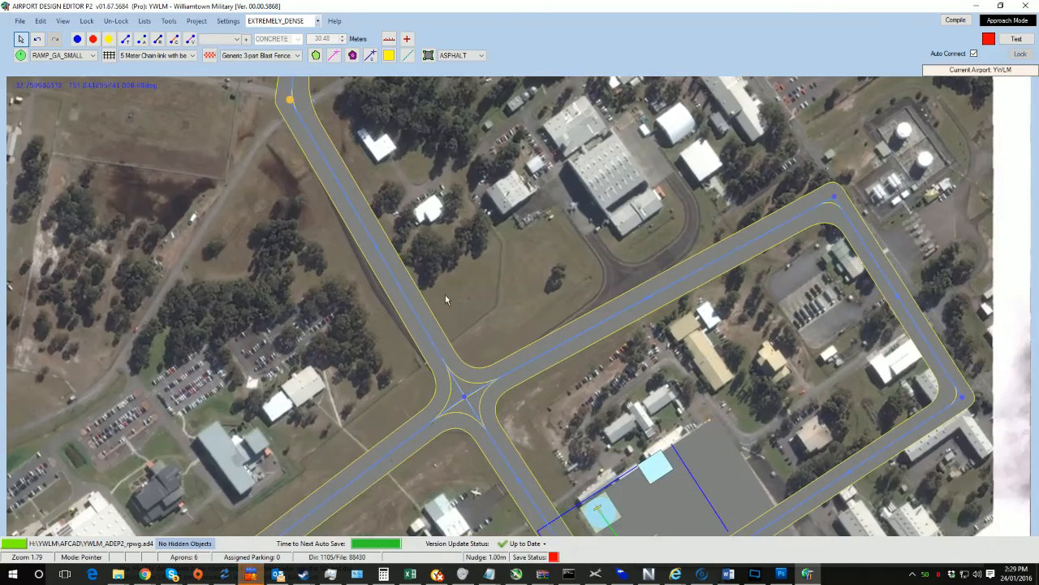
left_click_drag(615, 304, 314, 368)
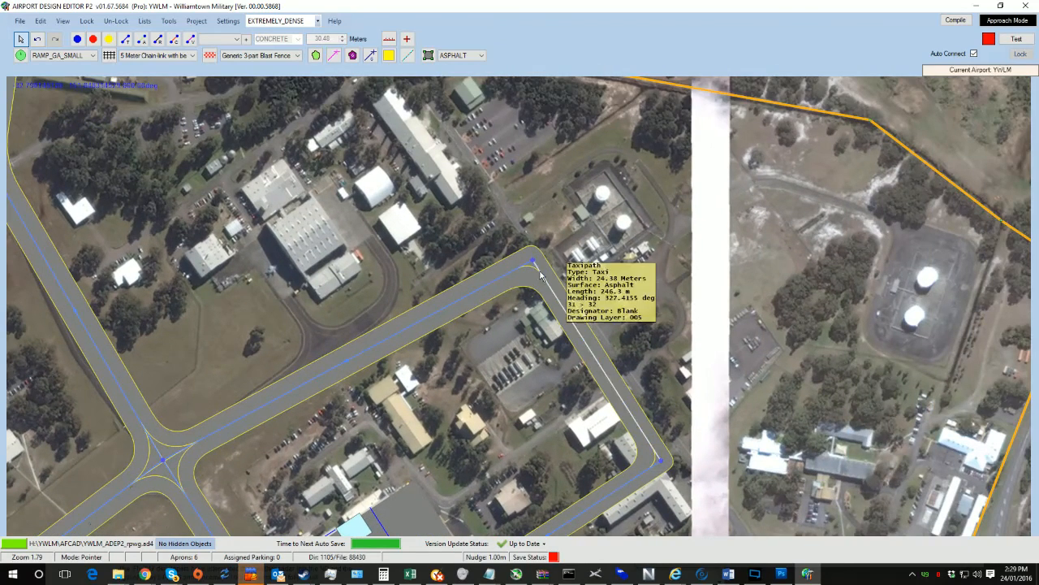
left_click_drag(533, 262, 390, 302)
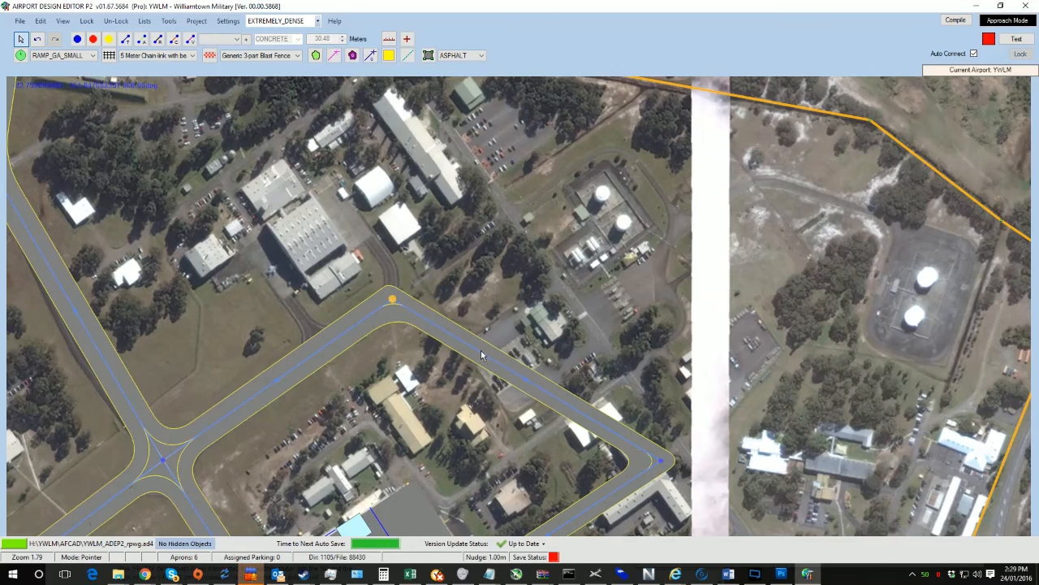
left_click_drag(585, 500, 459, 321)
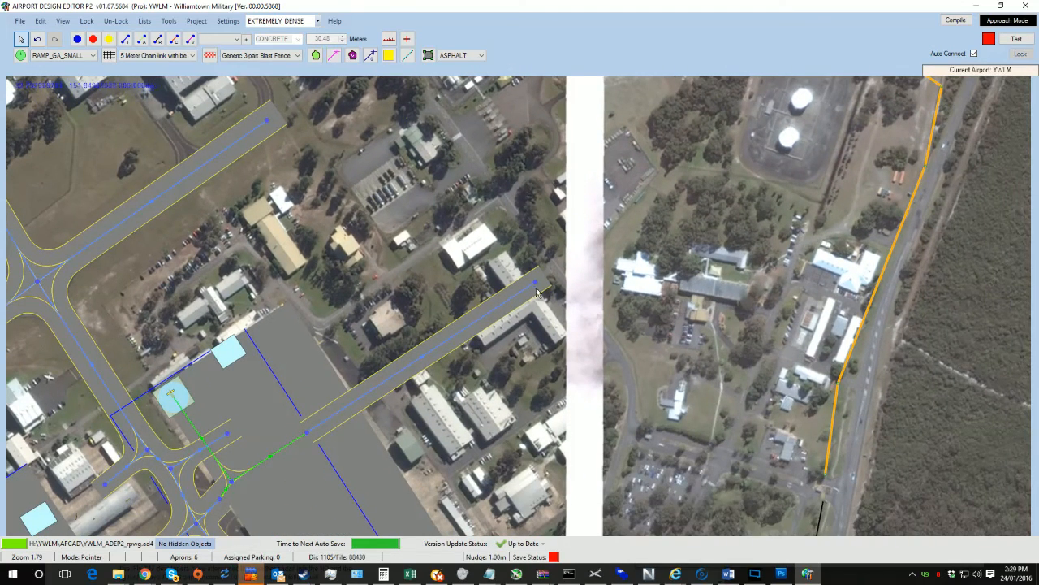
left_click_drag(536, 290, 303, 371)
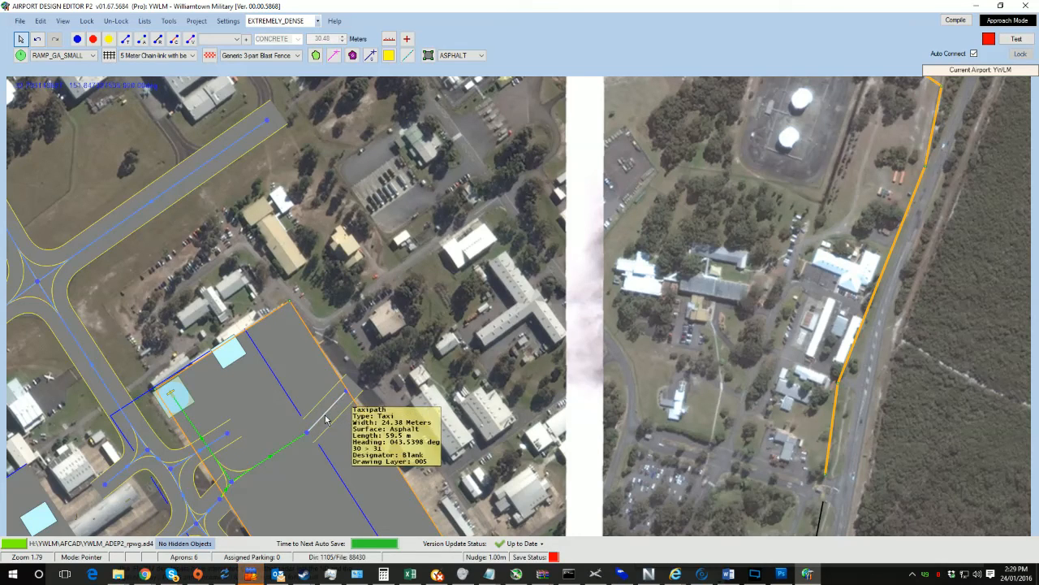
Step: Zoom out to review the whole airport layout and save the airport
scroll(329, 415, "down", 4)
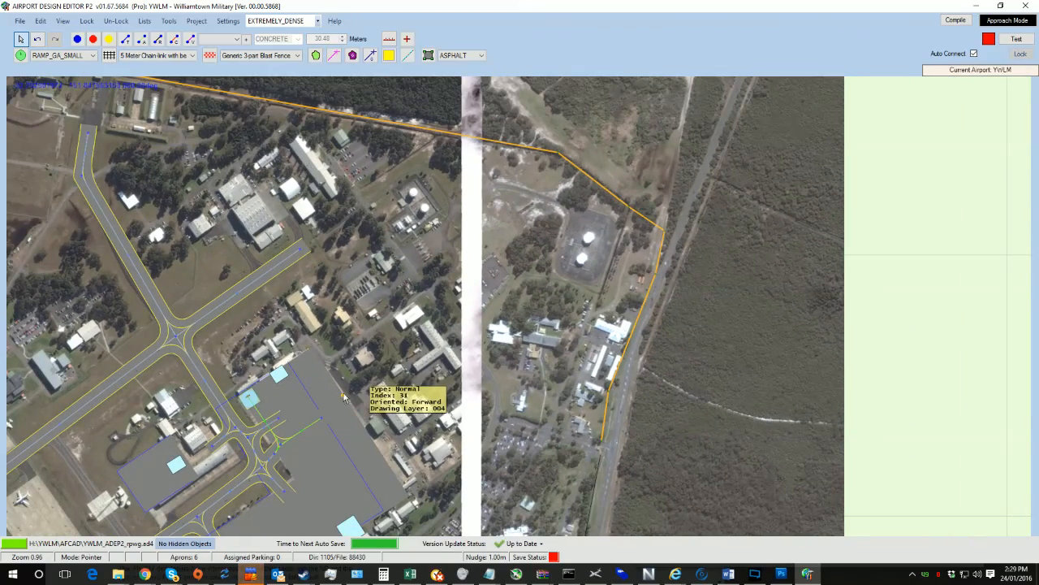
mouse_move(344, 397)
left_mouse_down()
mouse_move(482, 239)
mouse_move(500, 233)
left_mouse_up()
left_click_drag(43, 515, 405, 284)
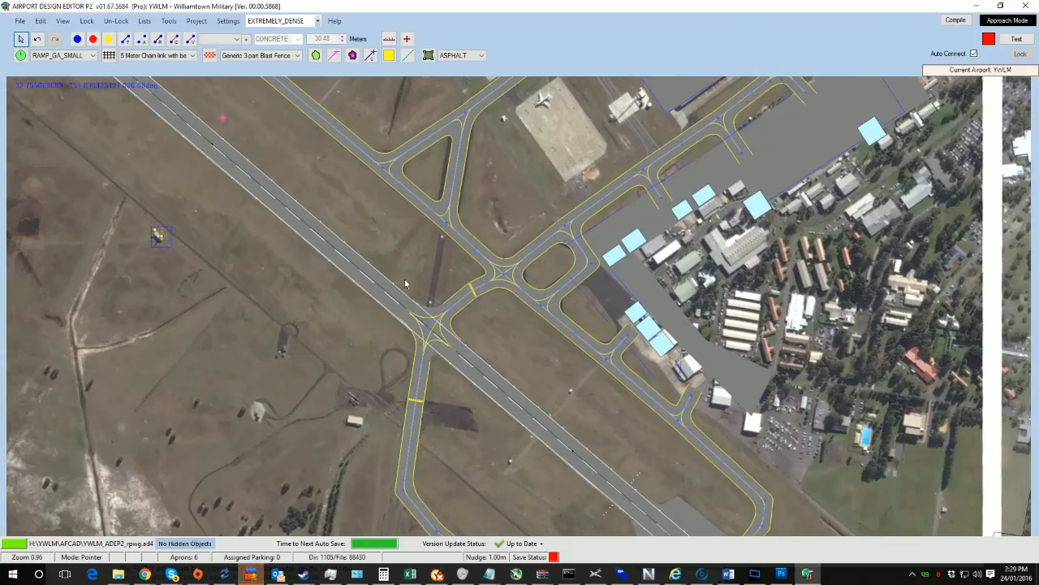
scroll(405, 284, "down", 3)
left_click_drag(331, 300, 522, 489)
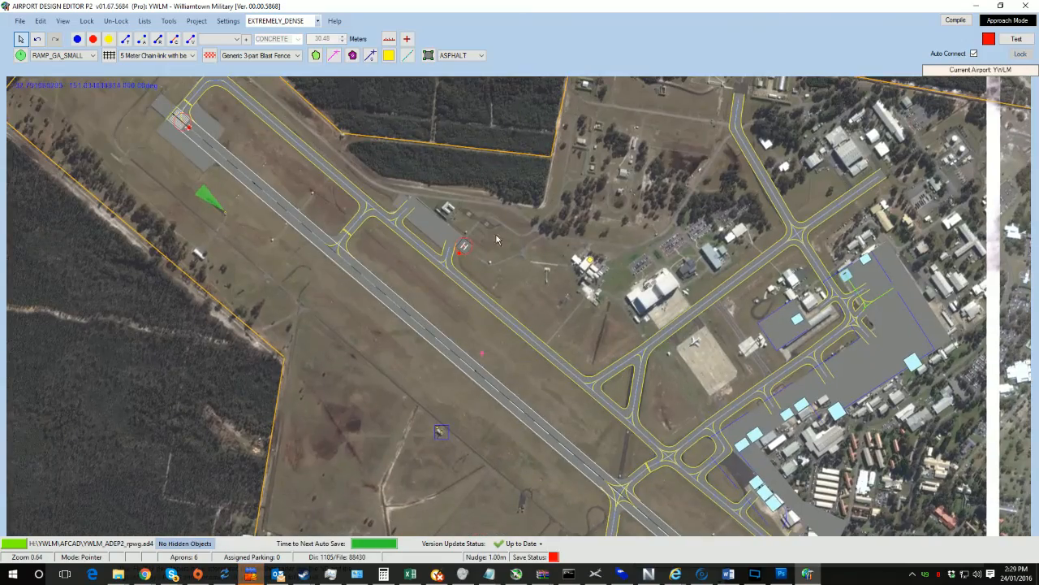
left_click_drag(618, 190, 555, 169)
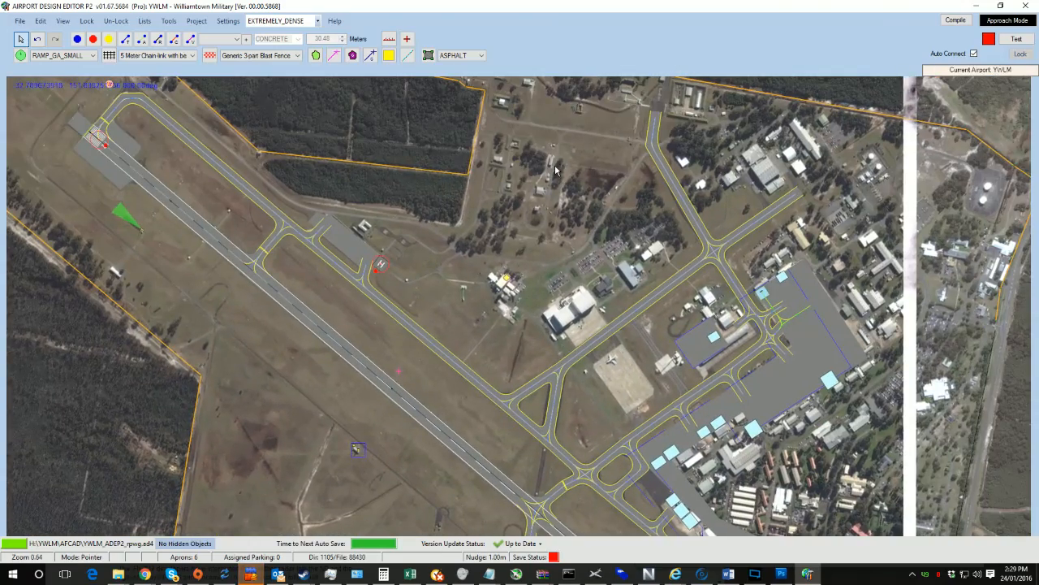
key("ctrl+s")
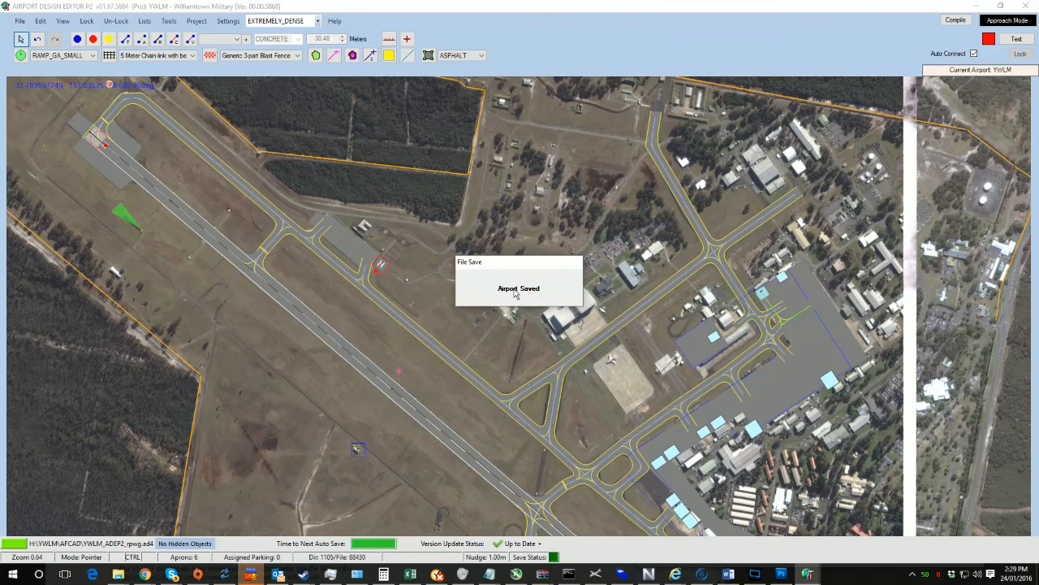
left_click_drag(442, 402, 398, 250)
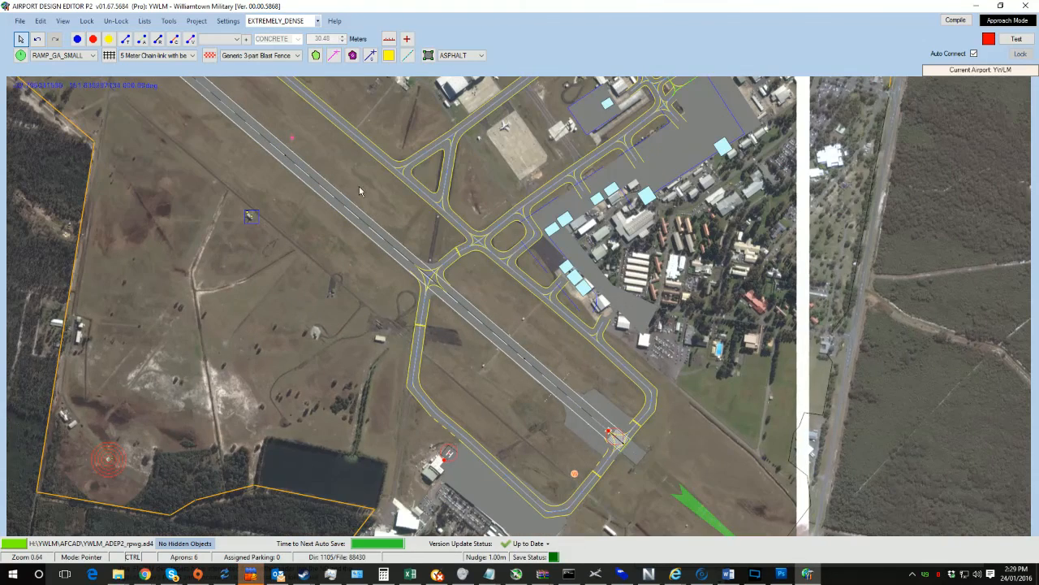